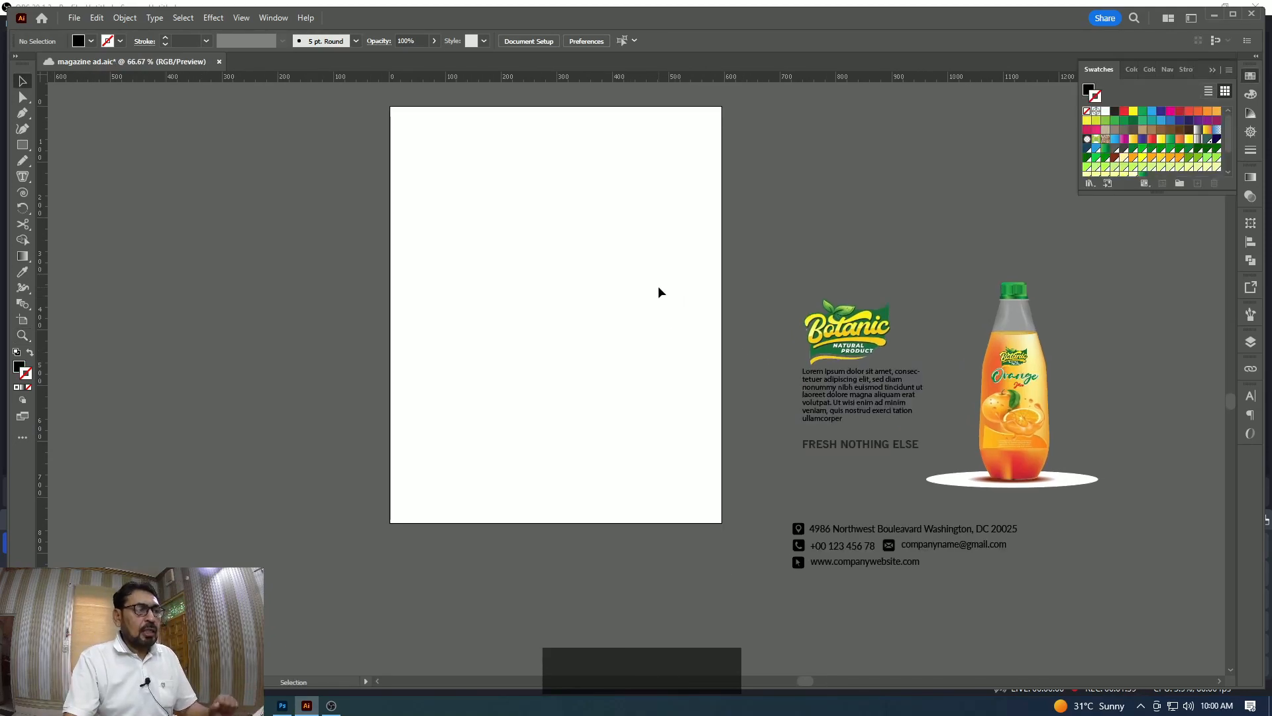
# Switch to Photoshop and show Layer 4 of the woman's photo to examine the original picture with the juice cup.
pyautogui.click(283, 707)
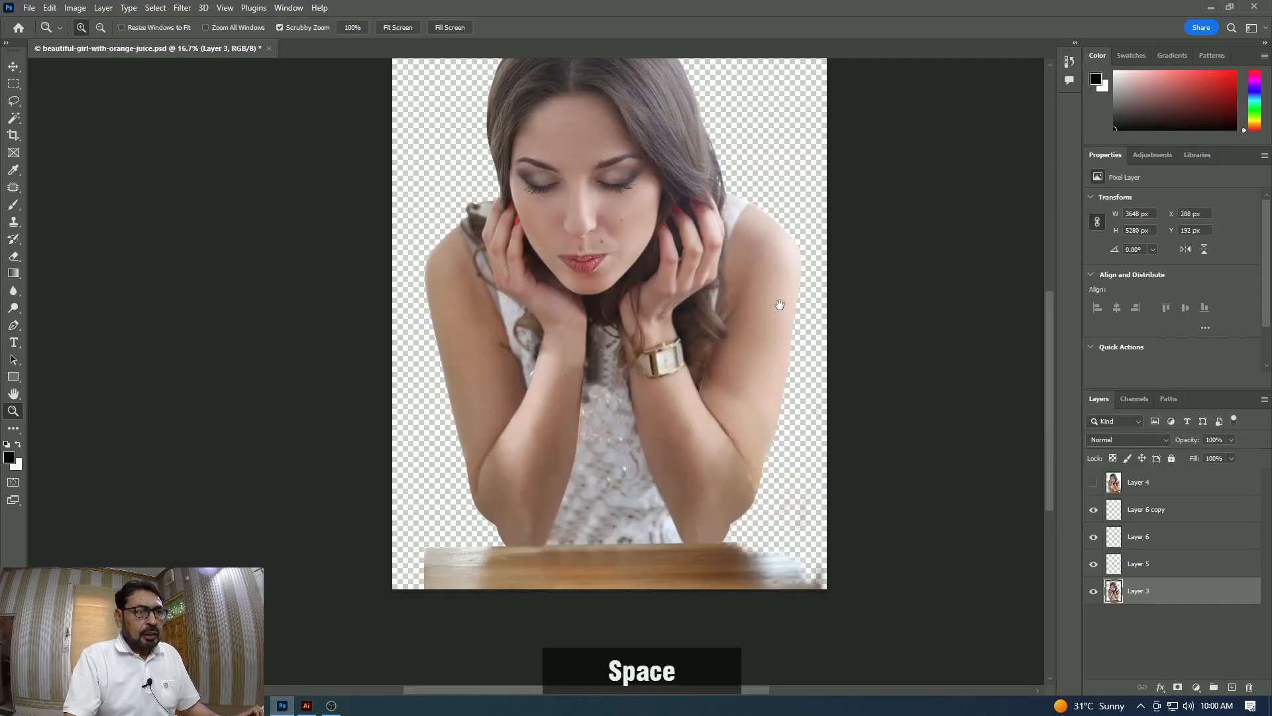
pyautogui.moveTo(885, 357); pyautogui.dragTo(892, 407)
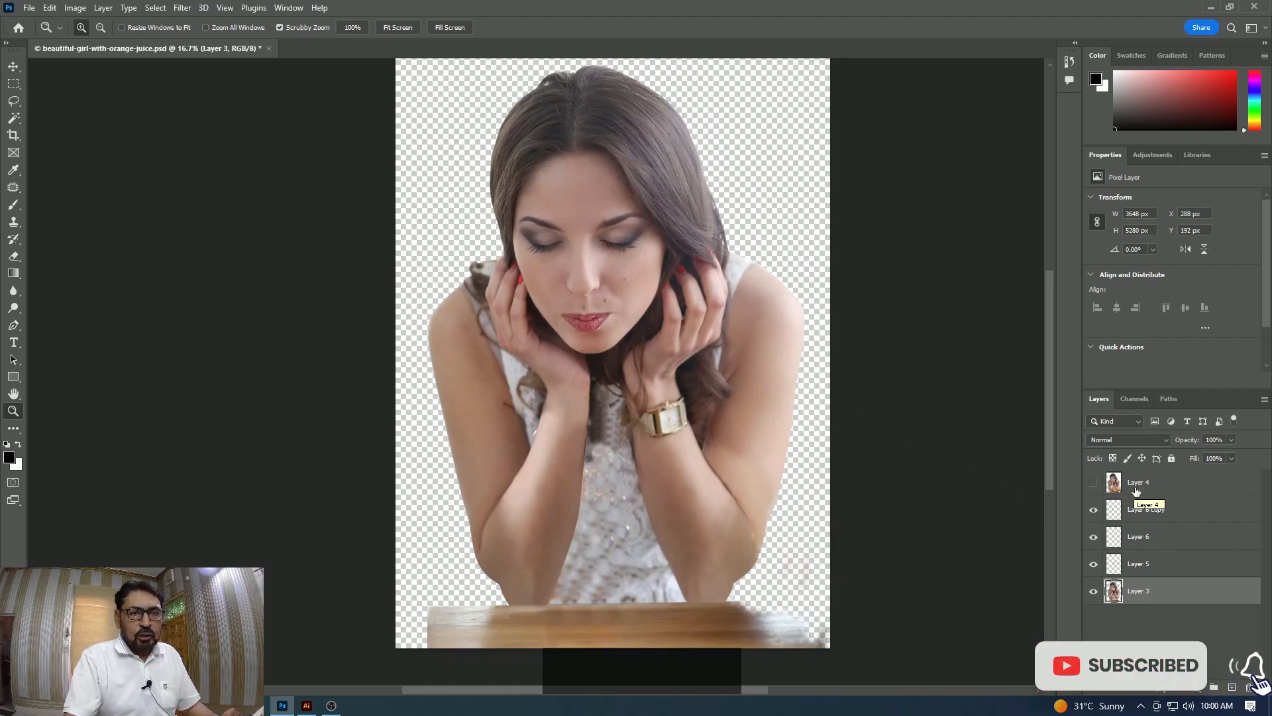
pyautogui.click(1094, 483)
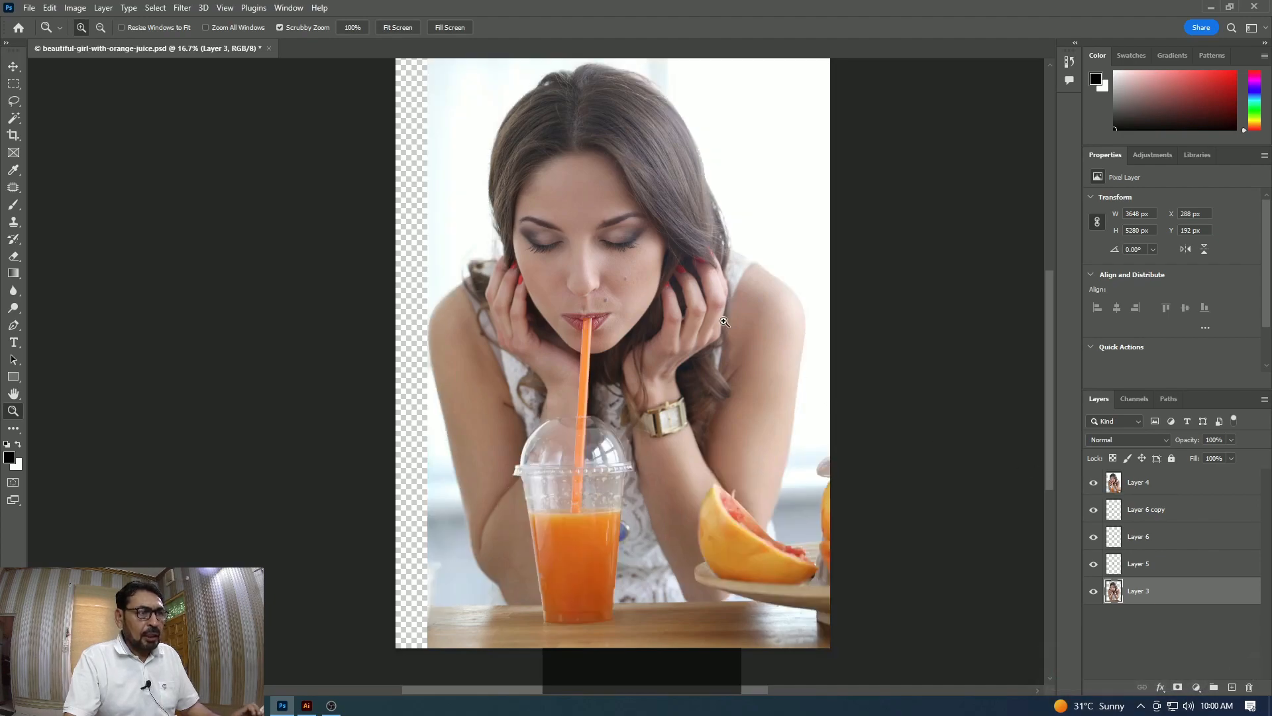
pyautogui.click(667, 360)
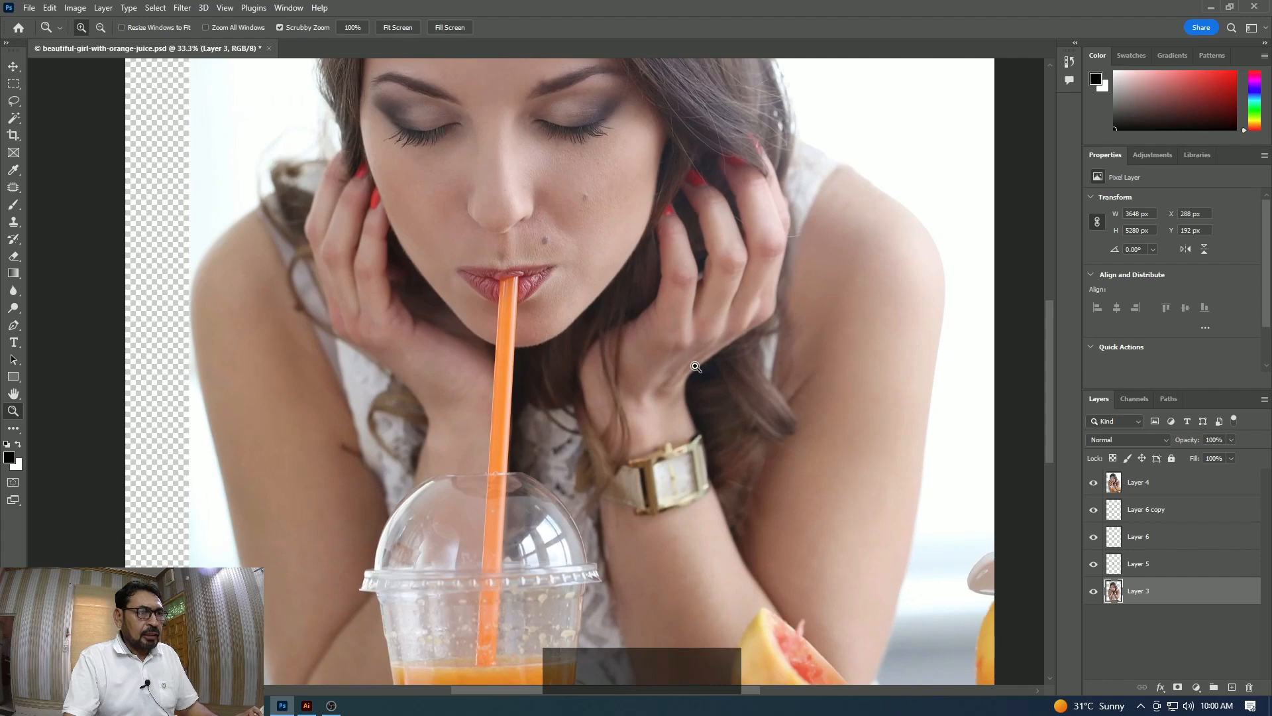
pyautogui.keyDown('alt'); pyautogui.click(688, 396); pyautogui.keyUp('alt')
pyautogui.keyDown('alt'); pyautogui.click(688, 396); pyautogui.keyUp('alt')
pyautogui.moveTo(740, 423); pyautogui.dragTo(737, 354)
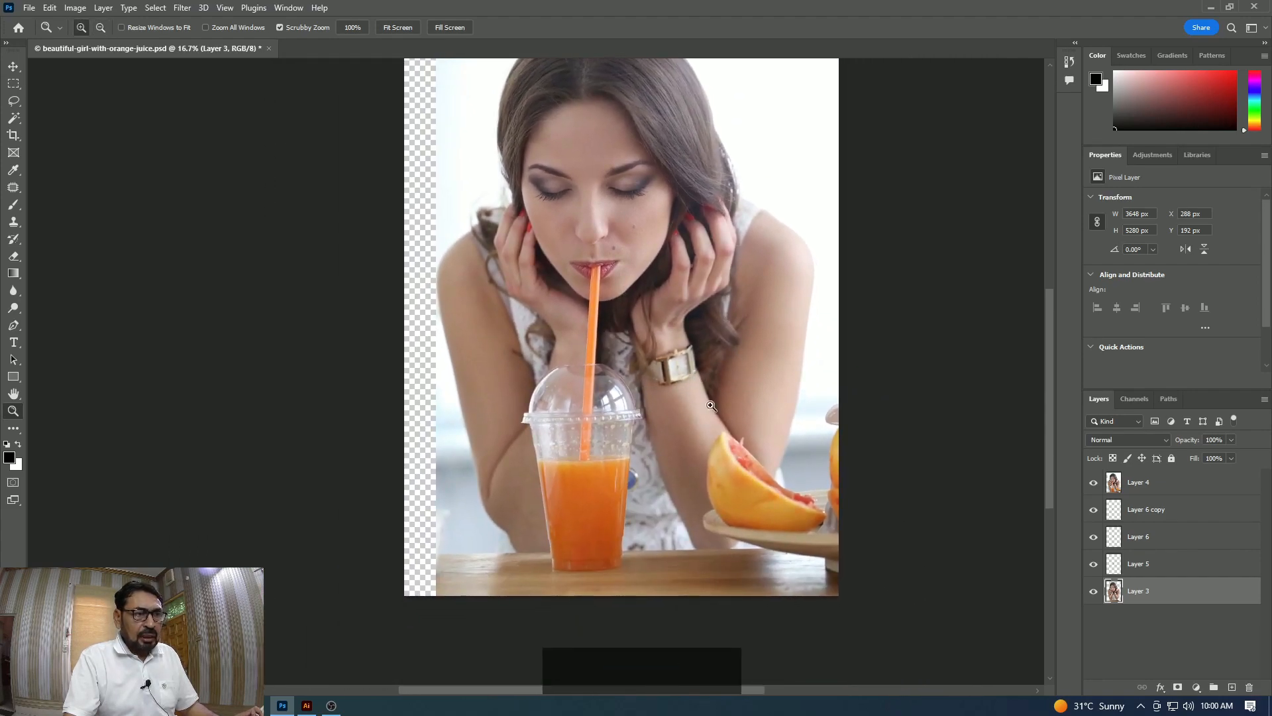
pyautogui.keyDown('alt'); pyautogui.click(667, 321); pyautogui.keyUp('alt')
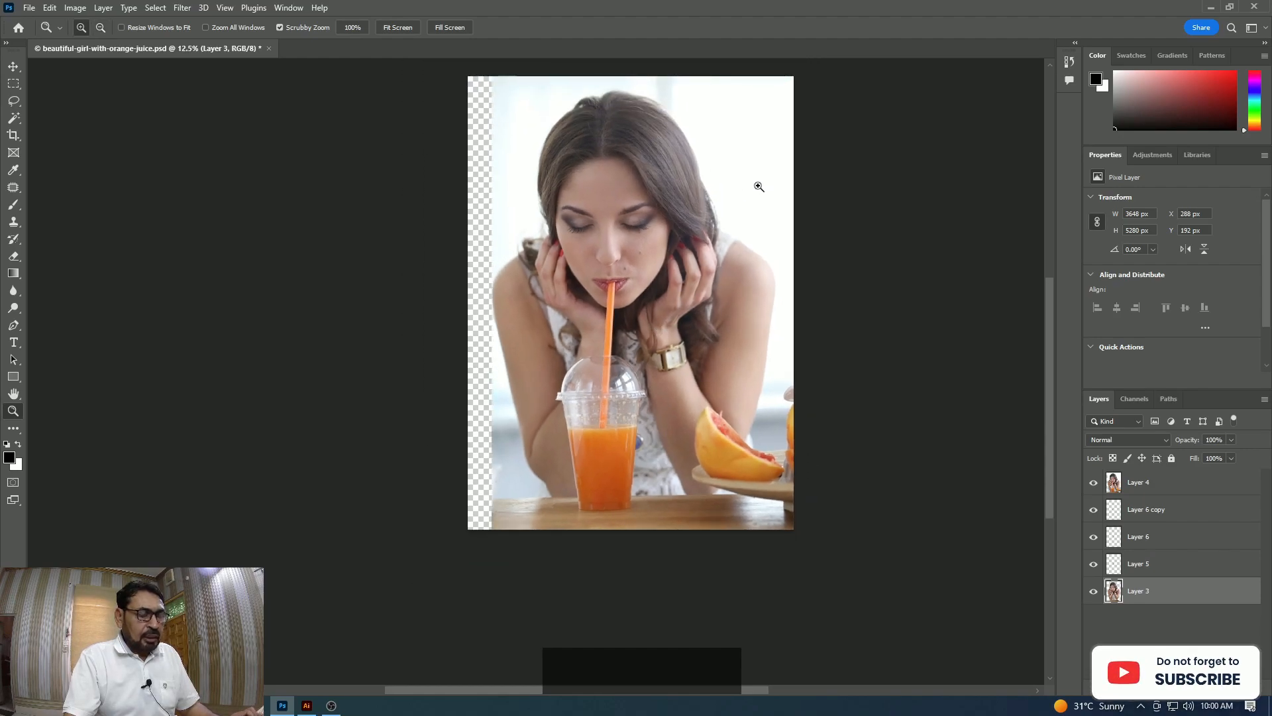
# Hide Layer 4, save the Photoshop document with the cut-out woman, and return to Illustrator.
pyautogui.press('v')
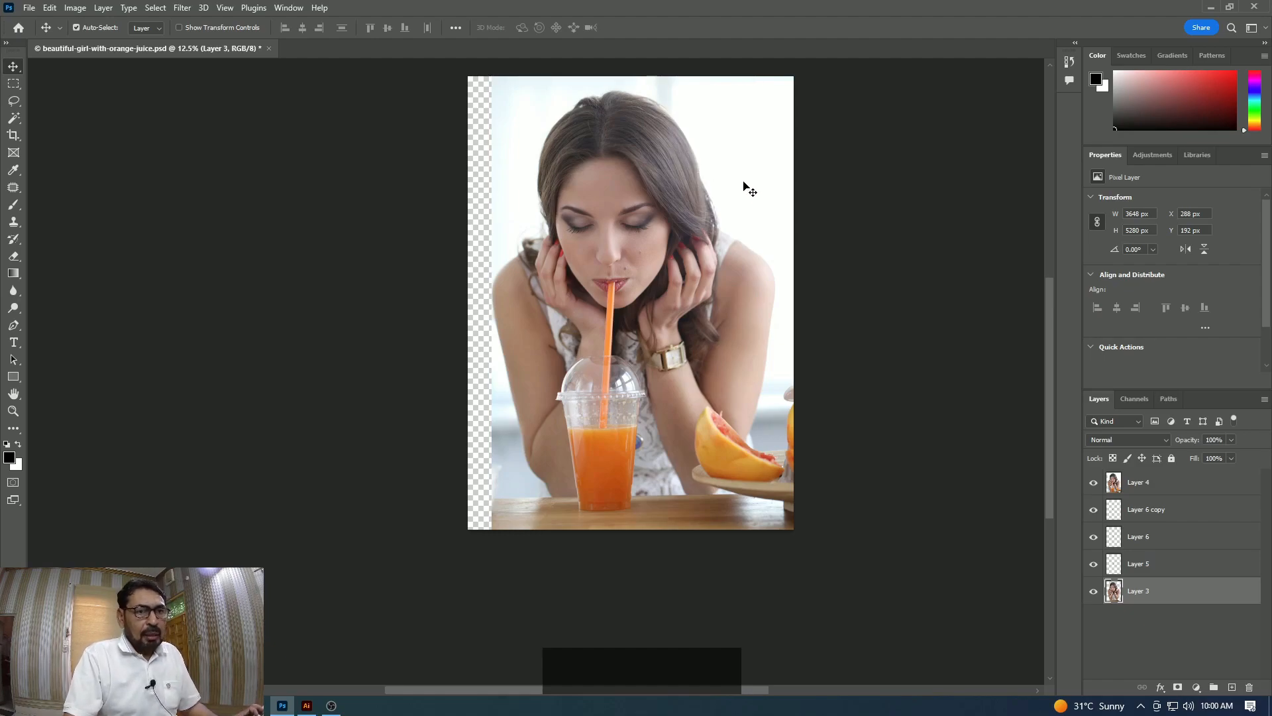
pyautogui.click(1095, 483)
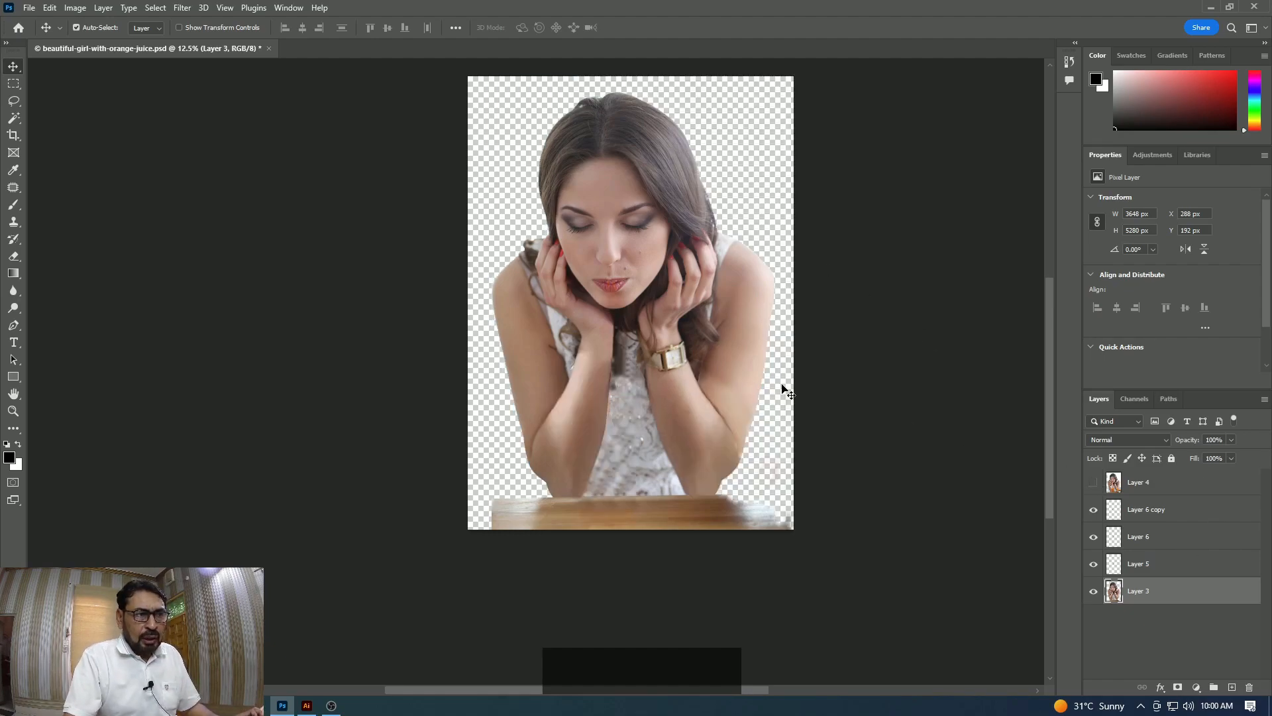
pyautogui.moveTo(774, 301); pyautogui.dragTo(715, 356)
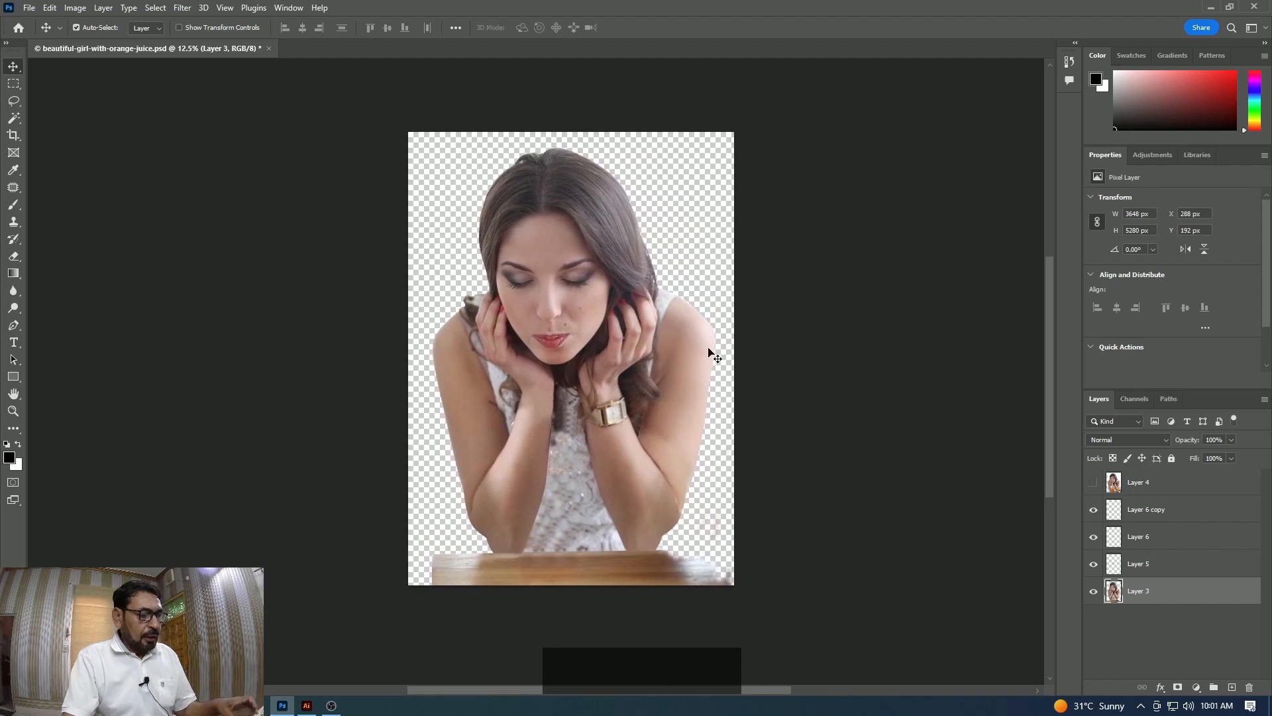
pyautogui.hotkey('ctrl', 's')
pyautogui.press('alt')
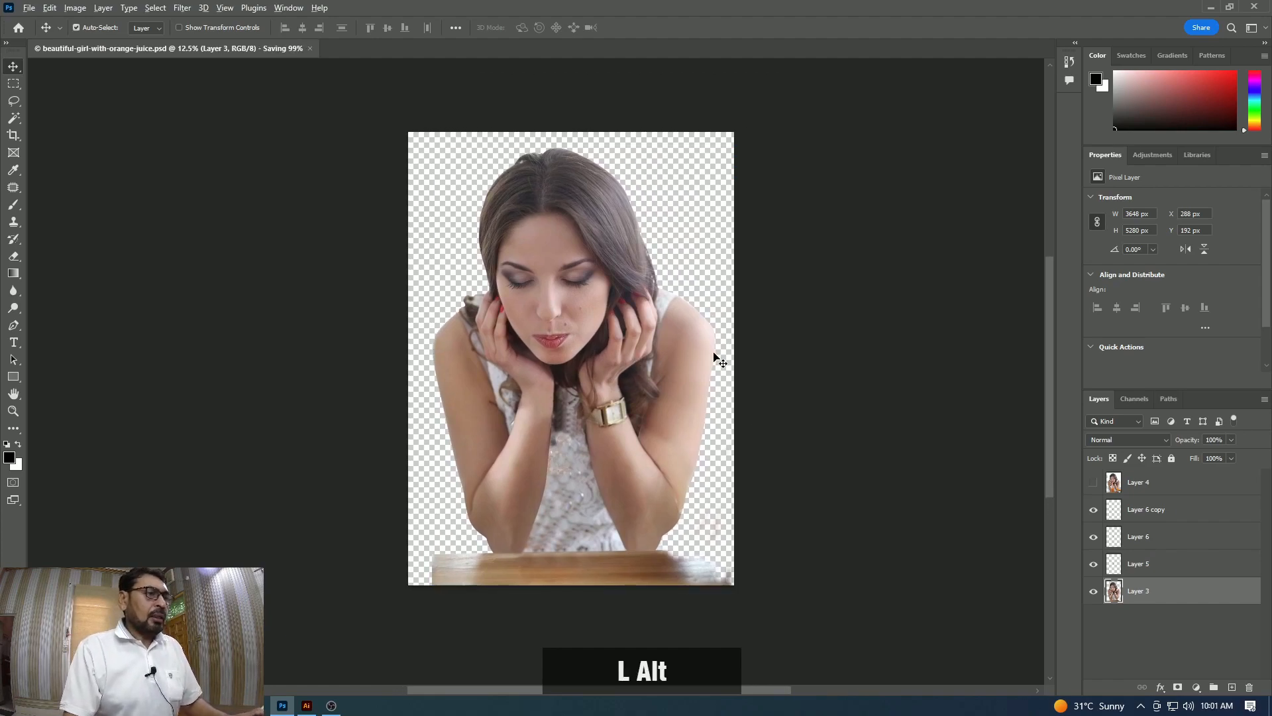
pyautogui.hotkey('alt', 'Tab')
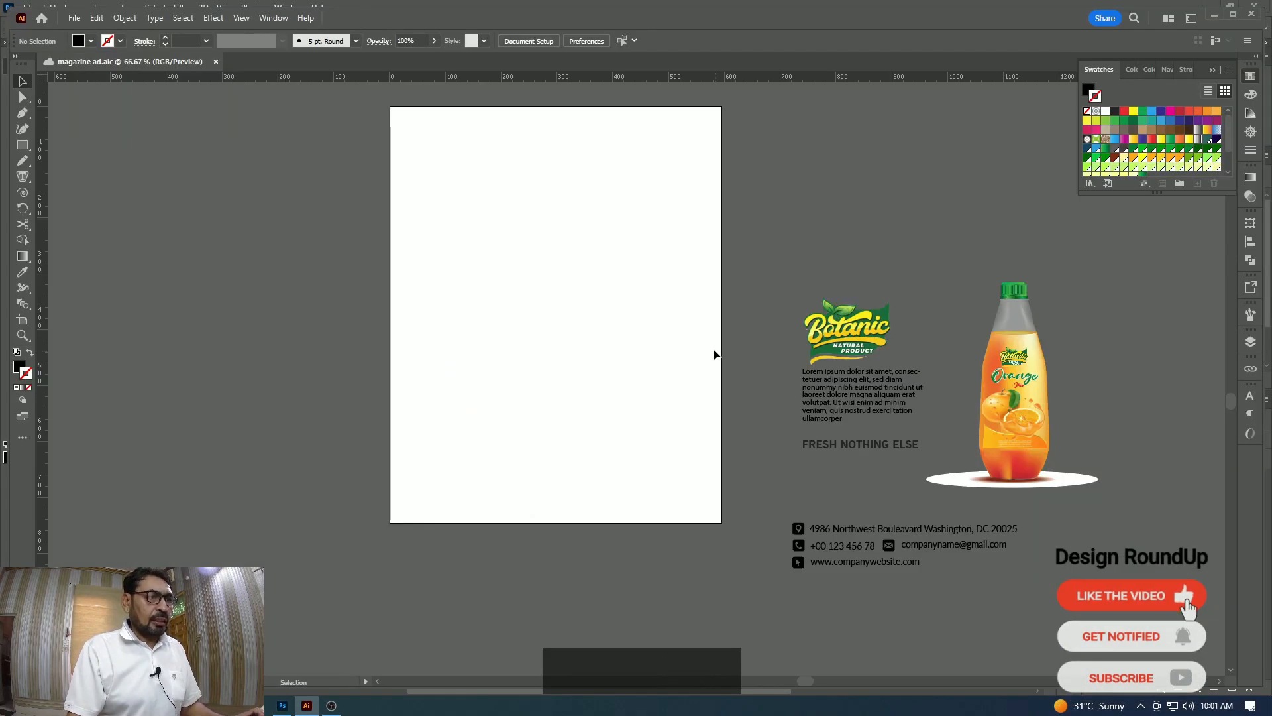
# Place the beautiful-girl-with-orange-juice.psd cut-out as a linked image, sized to the height of the artboard.
pyautogui.moveTo(656, 315); pyautogui.dragTo(615, 366)
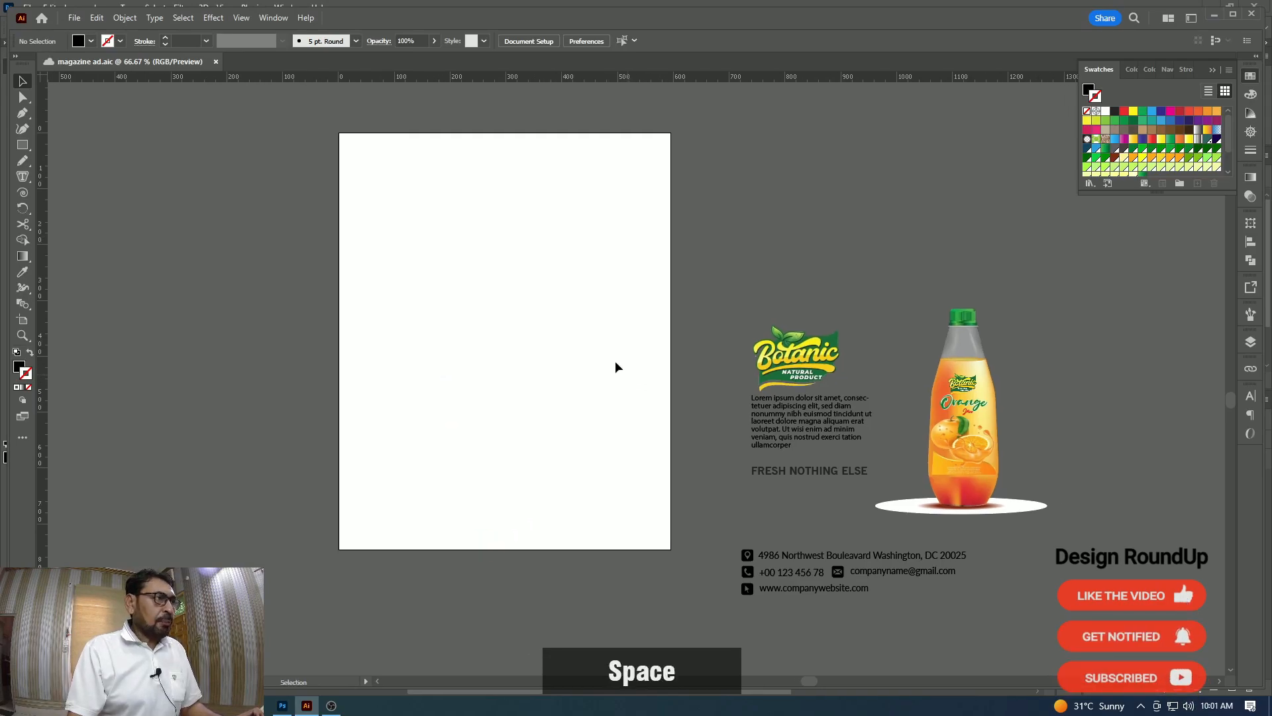
pyautogui.click(79, 21)
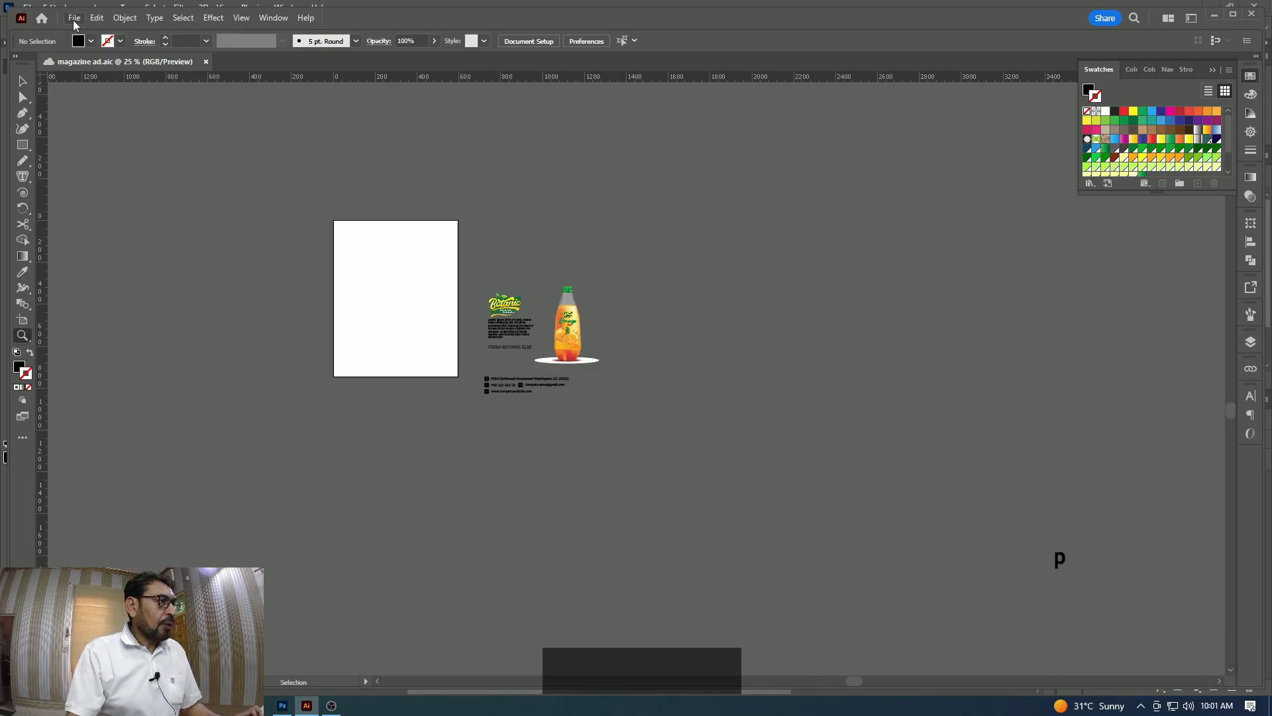
pyautogui.click(75, 21)
pyautogui.click(100, 256)
pyautogui.doubleClick(167, 114)
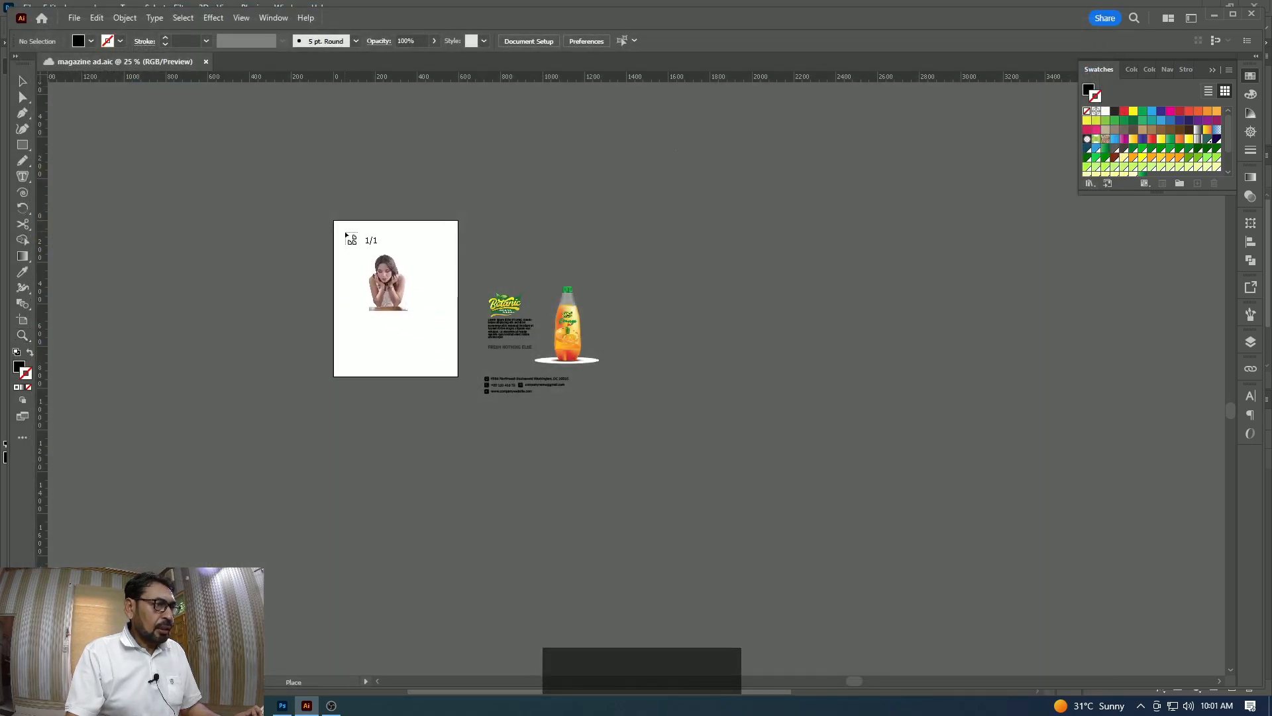
pyautogui.moveTo(334, 222); pyautogui.dragTo(459, 378)
pyautogui.press('z')
pyautogui.click(574, 211)
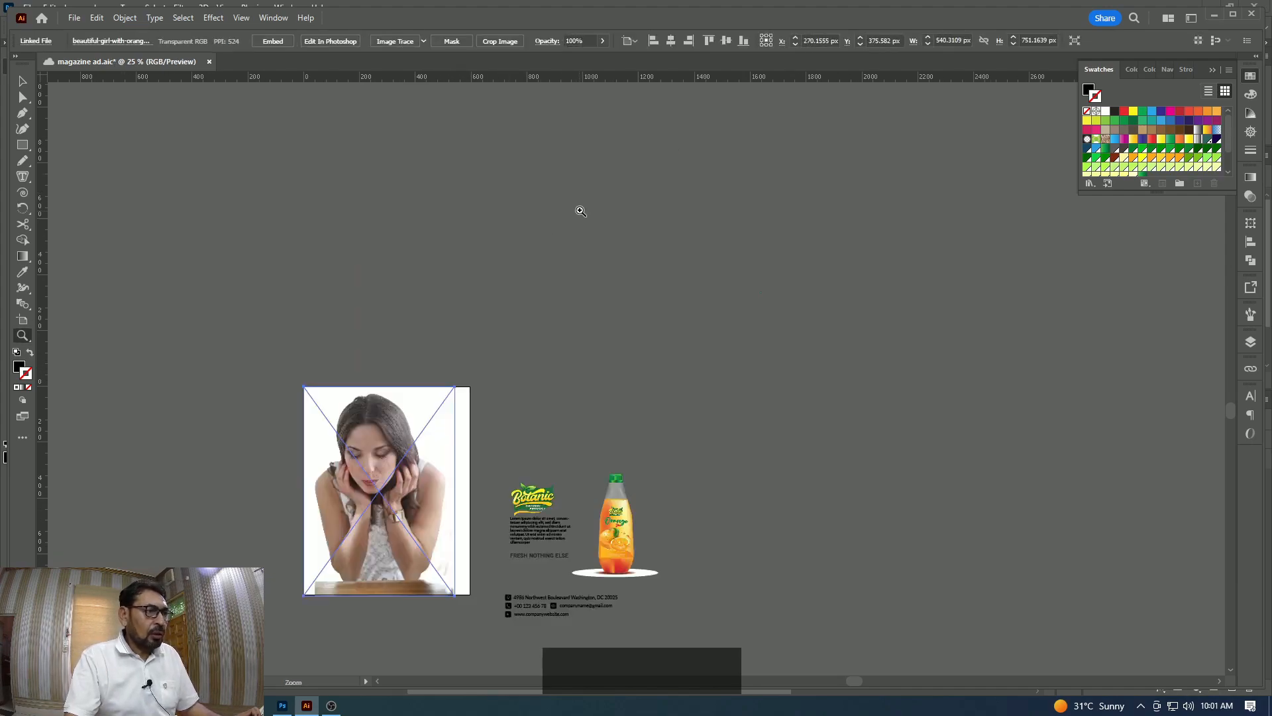
pyautogui.click(485, 459)
pyautogui.moveTo(708, 333); pyautogui.dragTo(506, 217)
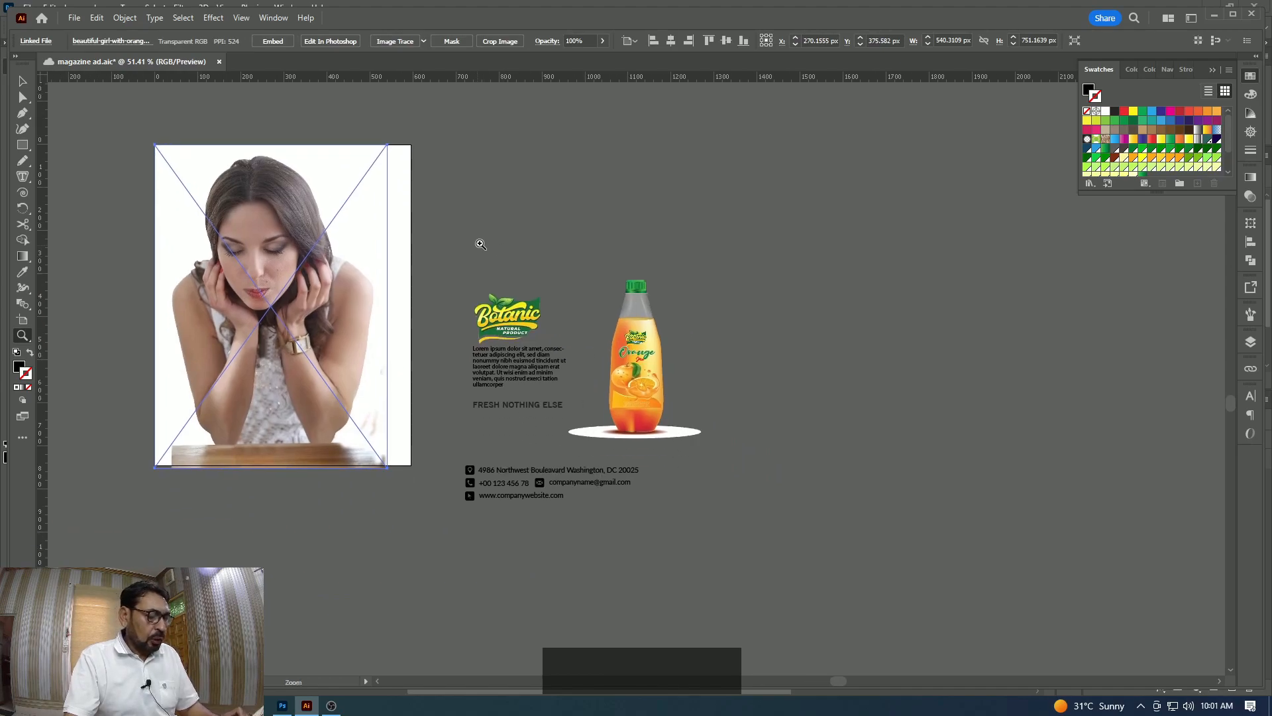
# Enlarge the placed photo to about 638 by 888 px and position it overhanging the artboard's top, right and bottom edges.
pyautogui.press('v')
pyautogui.click(474, 248)
pyautogui.click(312, 259)
pyautogui.moveTo(338, 284); pyautogui.dragTo(437, 397)
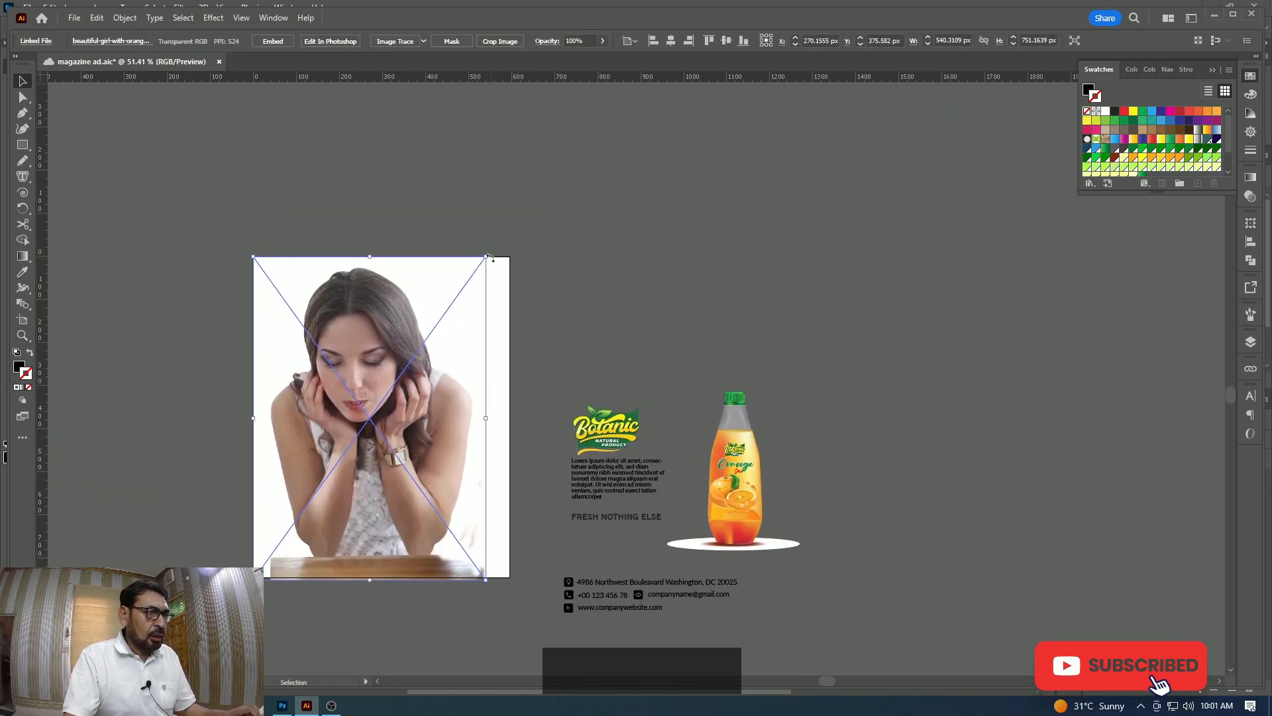
pyautogui.moveTo(485, 258); pyautogui.dragTo(568, 176)
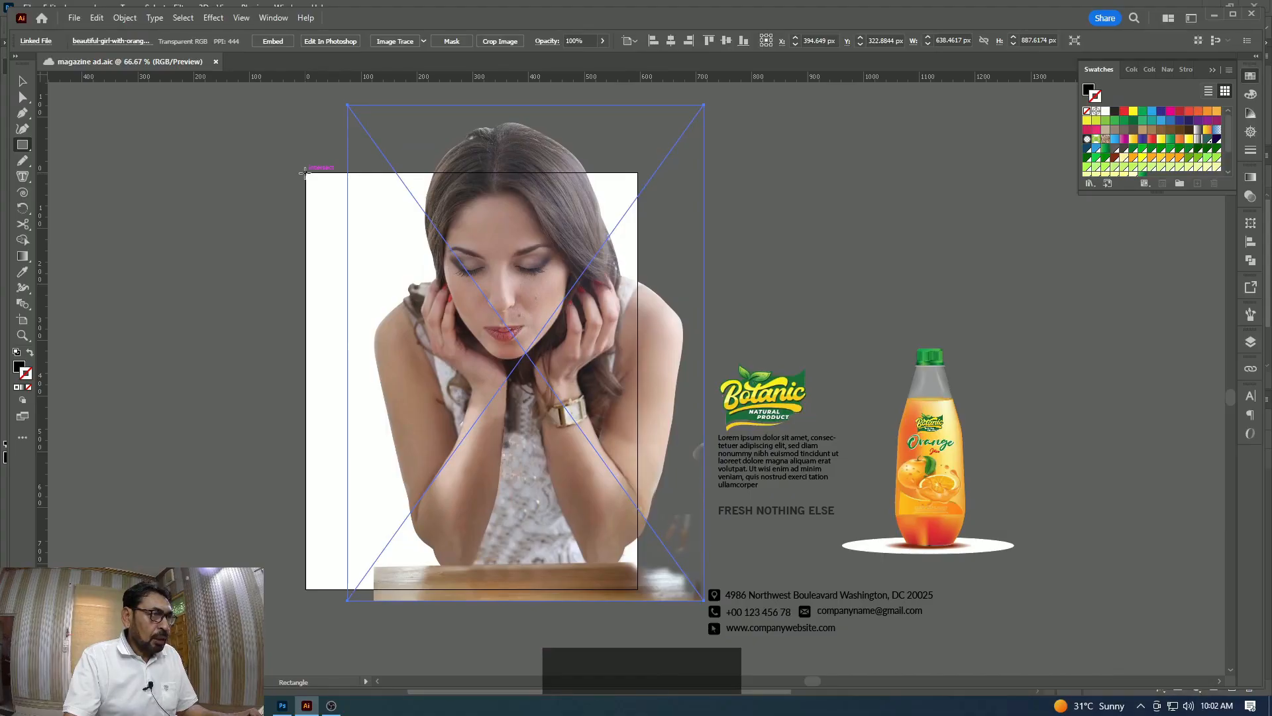
# Draw a rectangle about 595 by 746 px covering the artboard and use it as a clipping mask for the photo.
pyautogui.moveTo(306, 173); pyautogui.dragTo(637, 589)
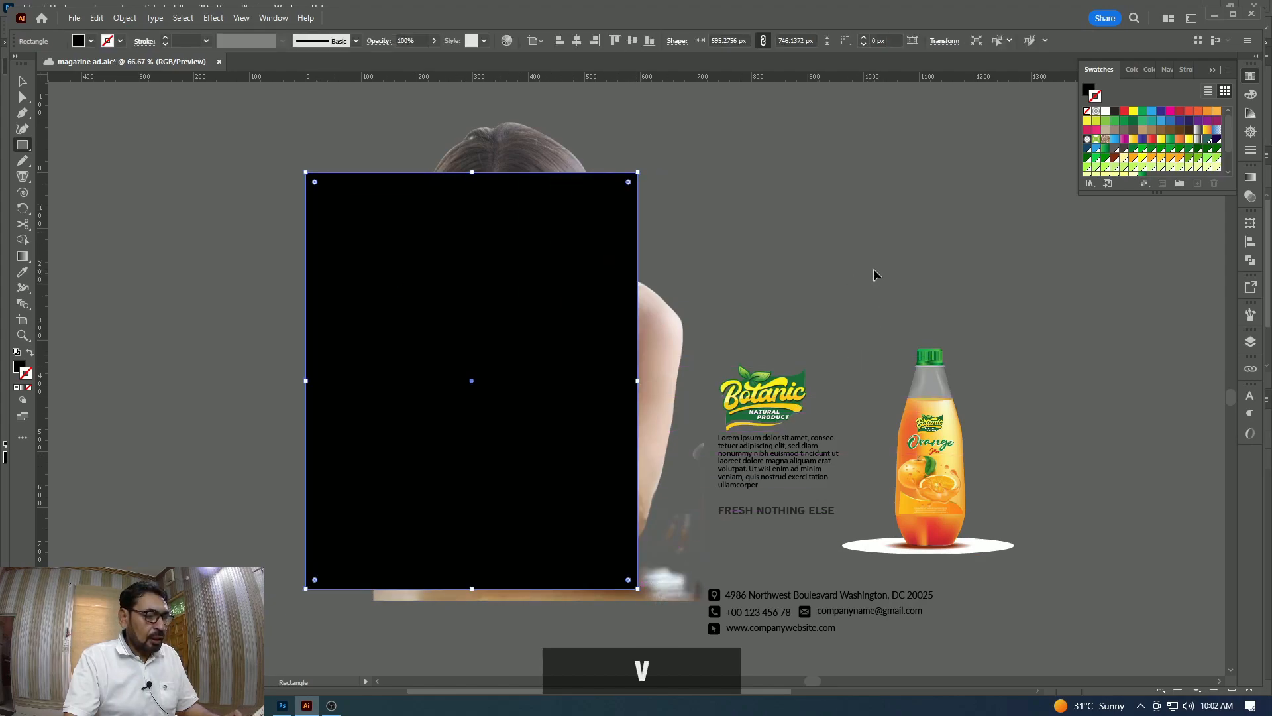
pyautogui.press('v')
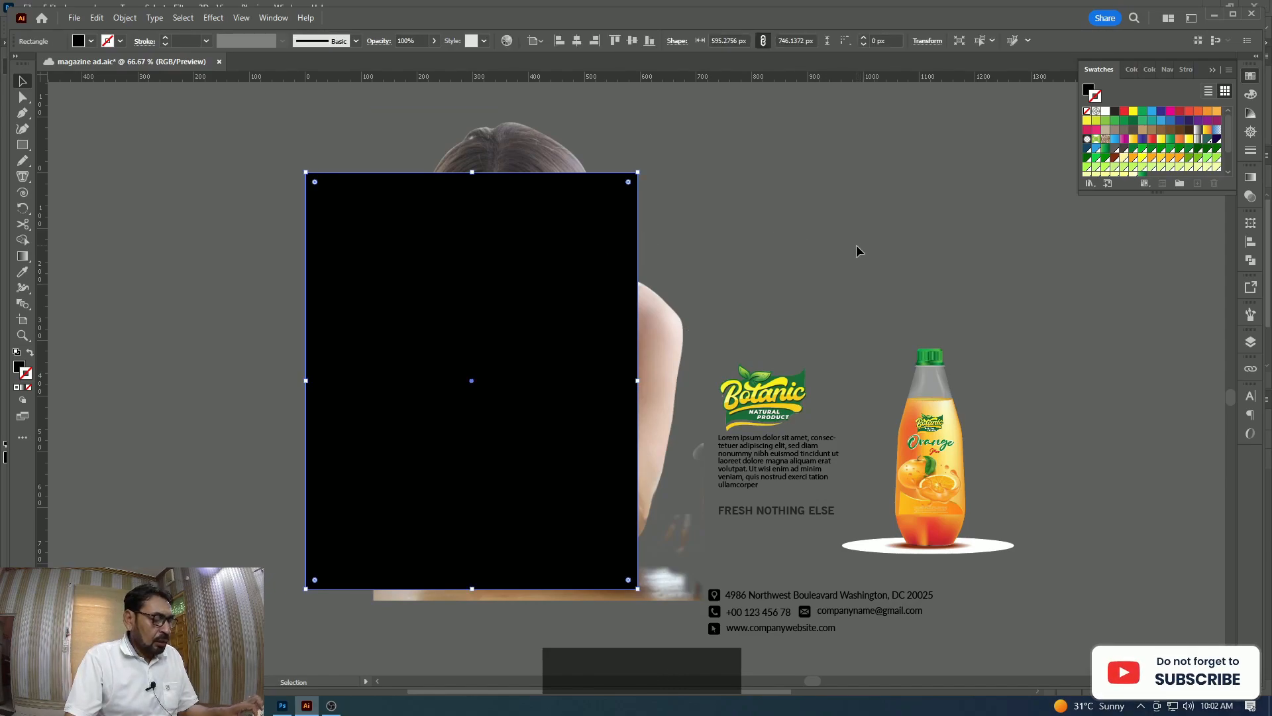
pyautogui.keyDown('shift'); pyautogui.click(672, 335); pyautogui.keyUp('shift')
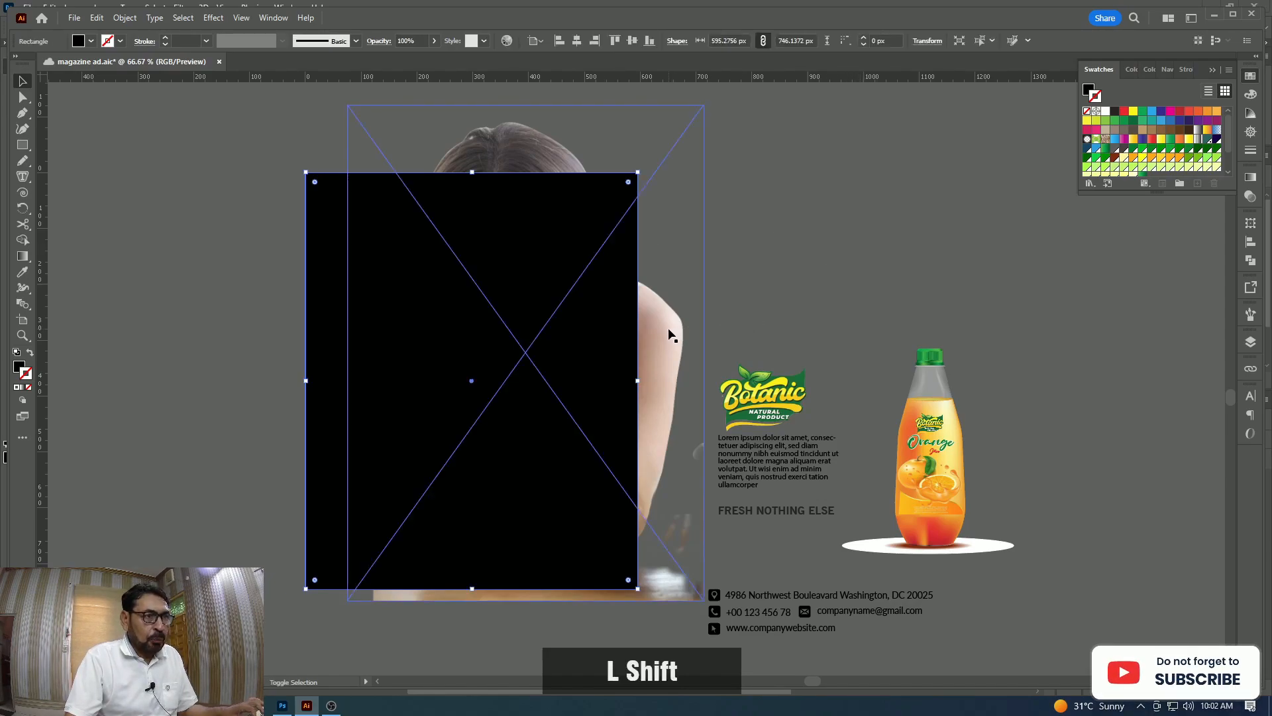
pyautogui.keyDown('shift'); pyautogui.click(669, 334); pyautogui.keyUp('shift')
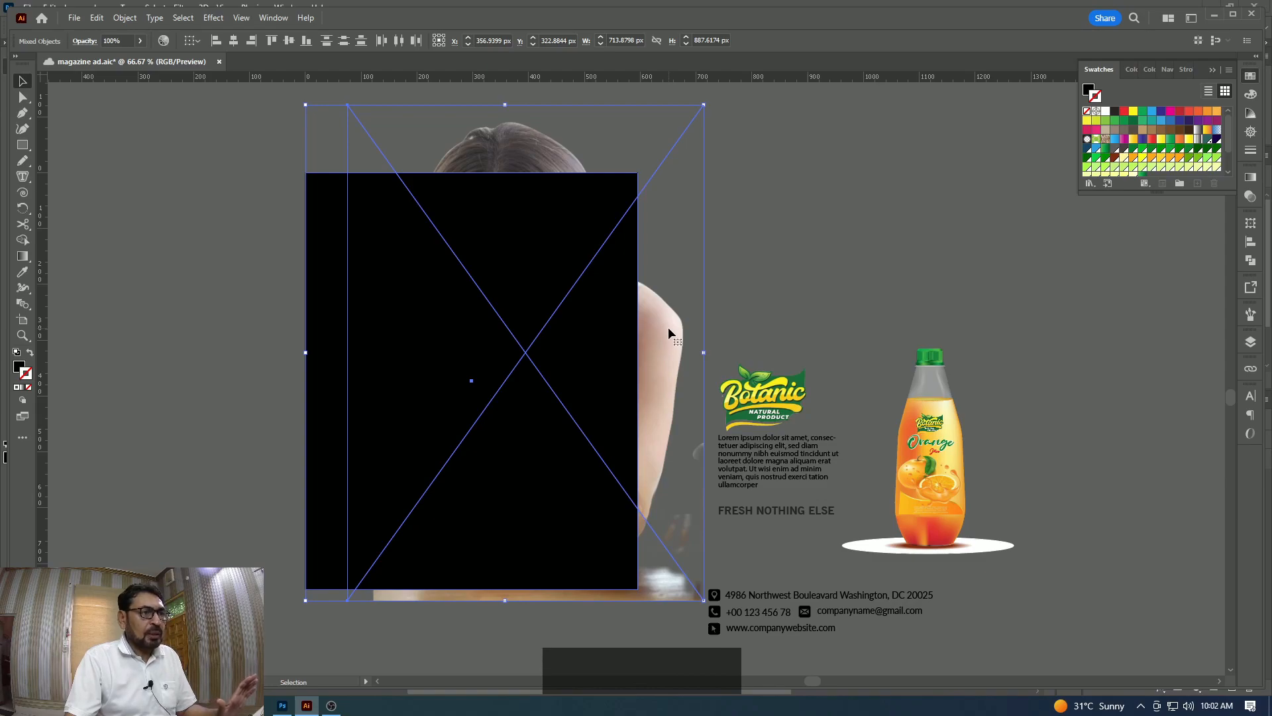
pyautogui.rightClick(508, 263)
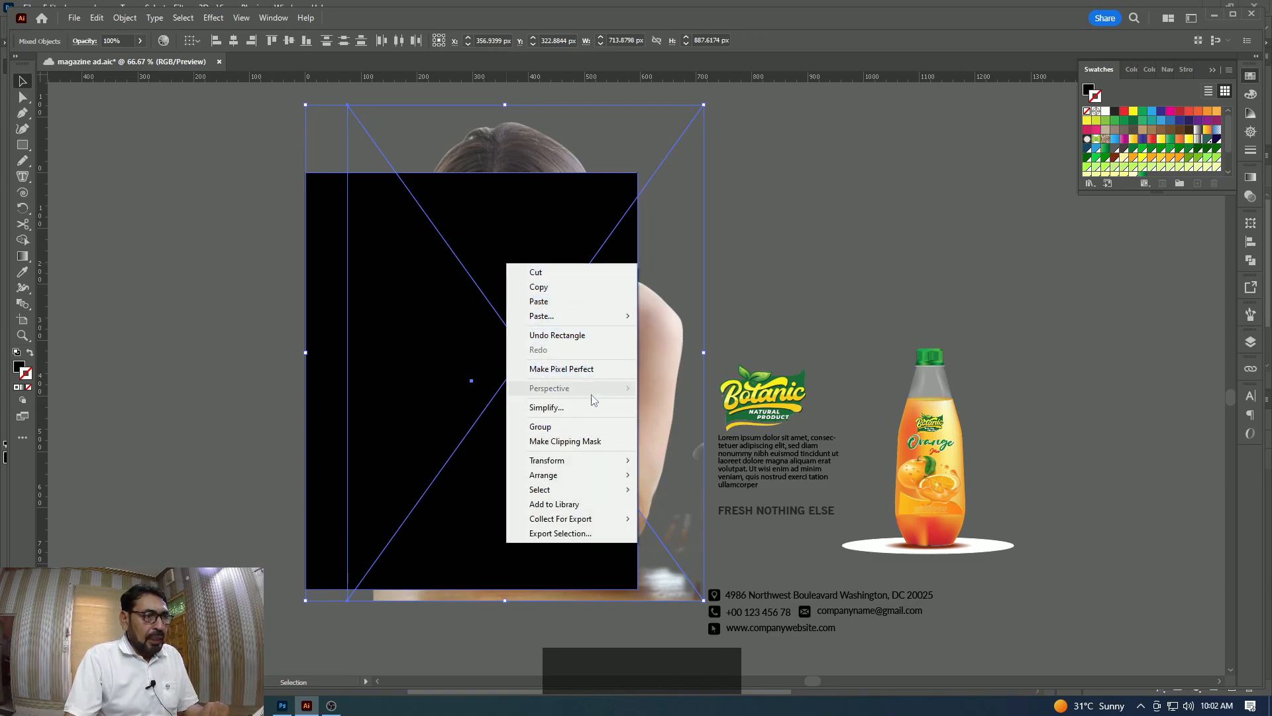
pyautogui.click(589, 442)
pyautogui.click(791, 282)
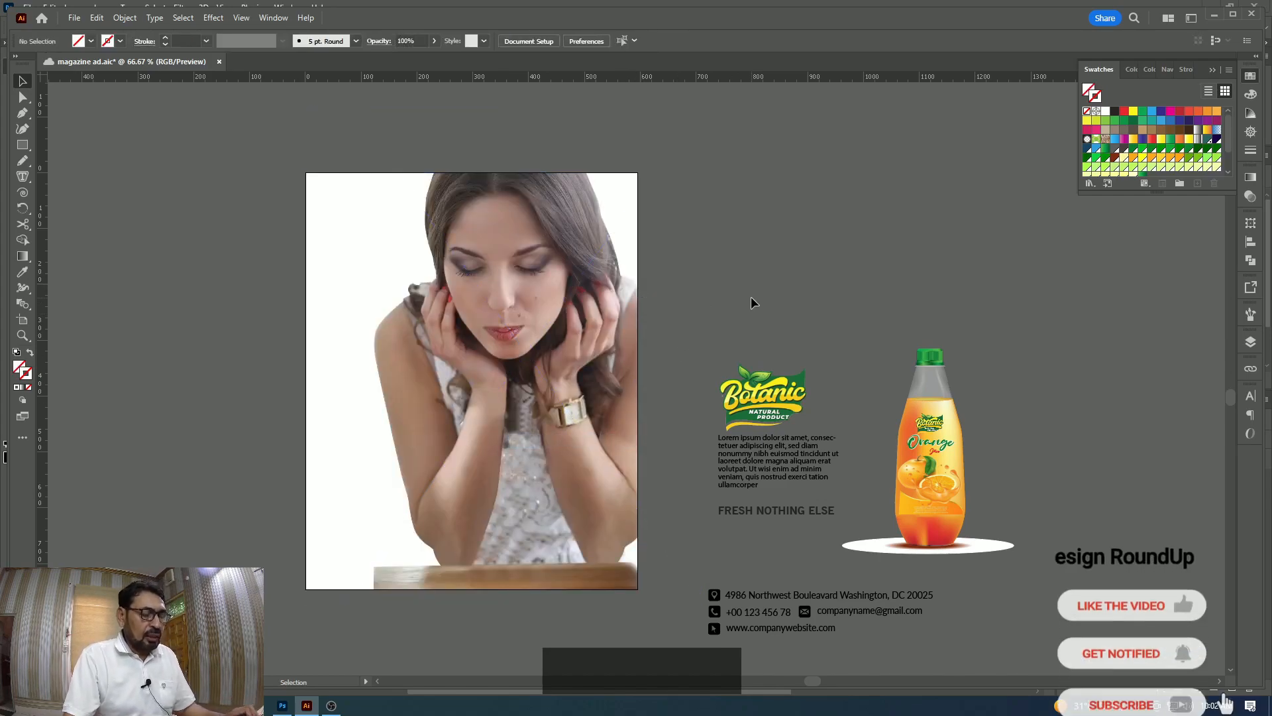
# Fill the clip group's background with the light-to-dark green gradient swatch.
pyautogui.click(578, 249)
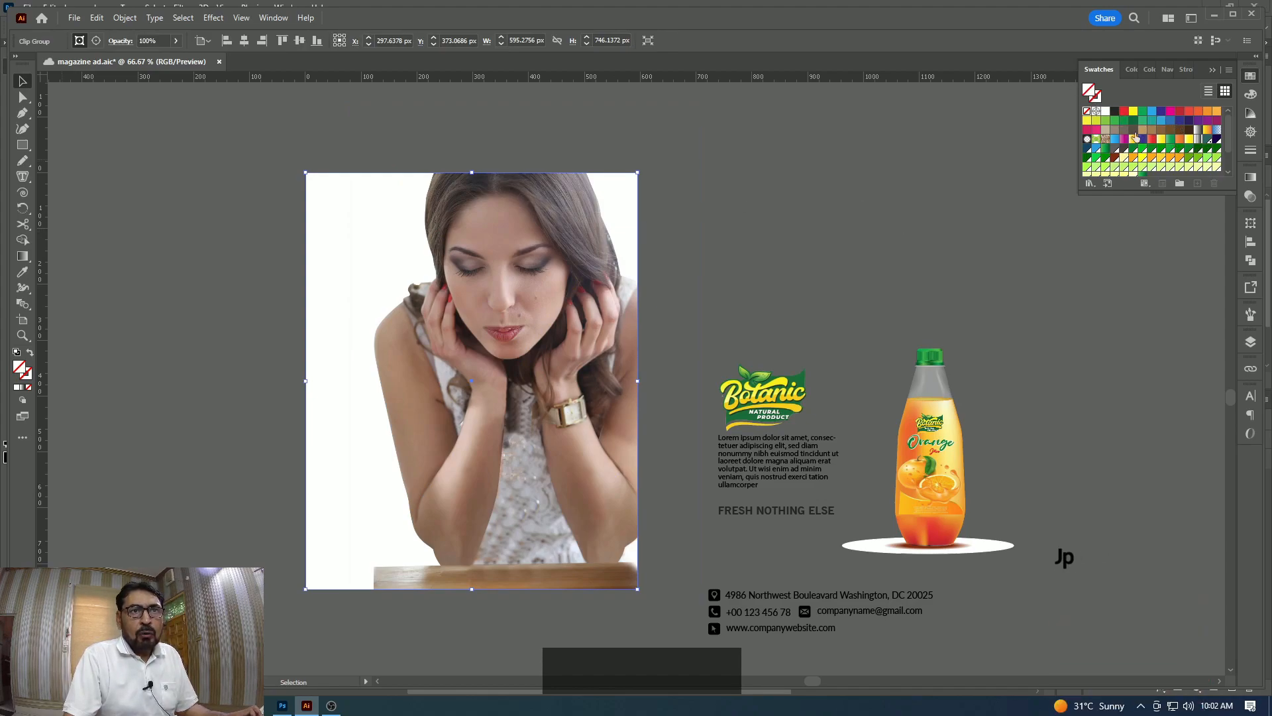
pyautogui.click(1106, 148)
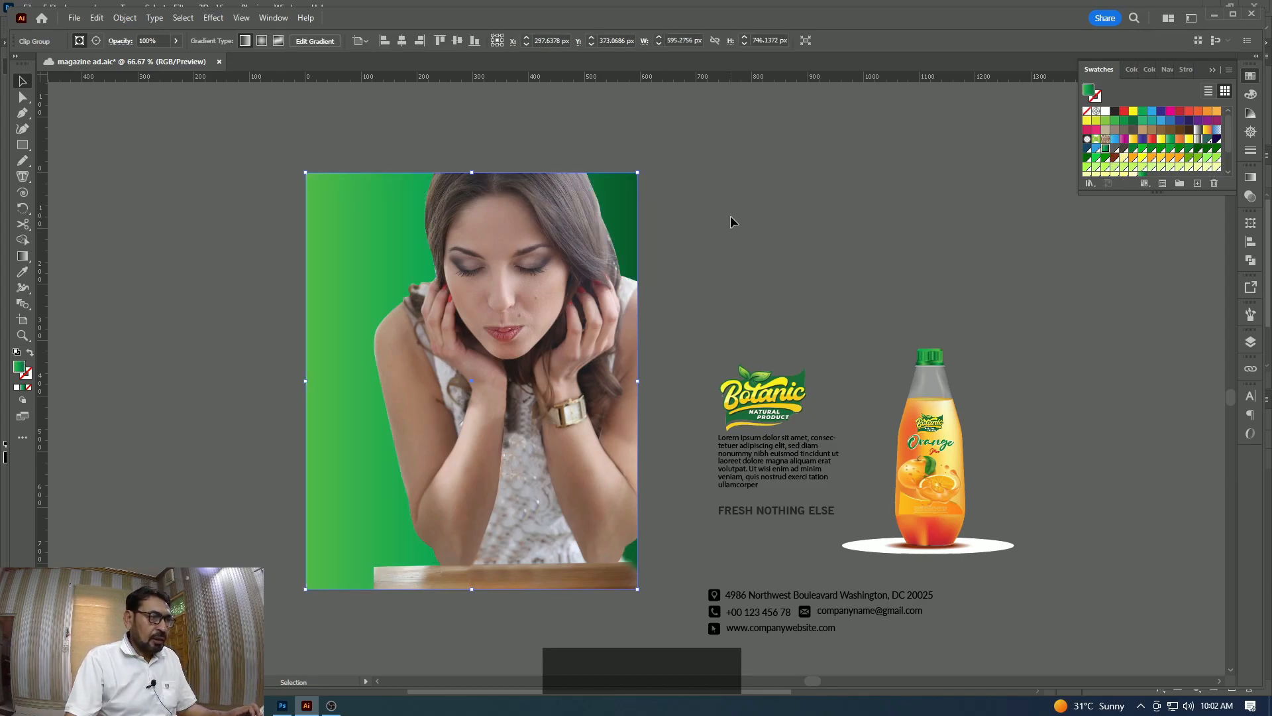
pyautogui.click(745, 256)
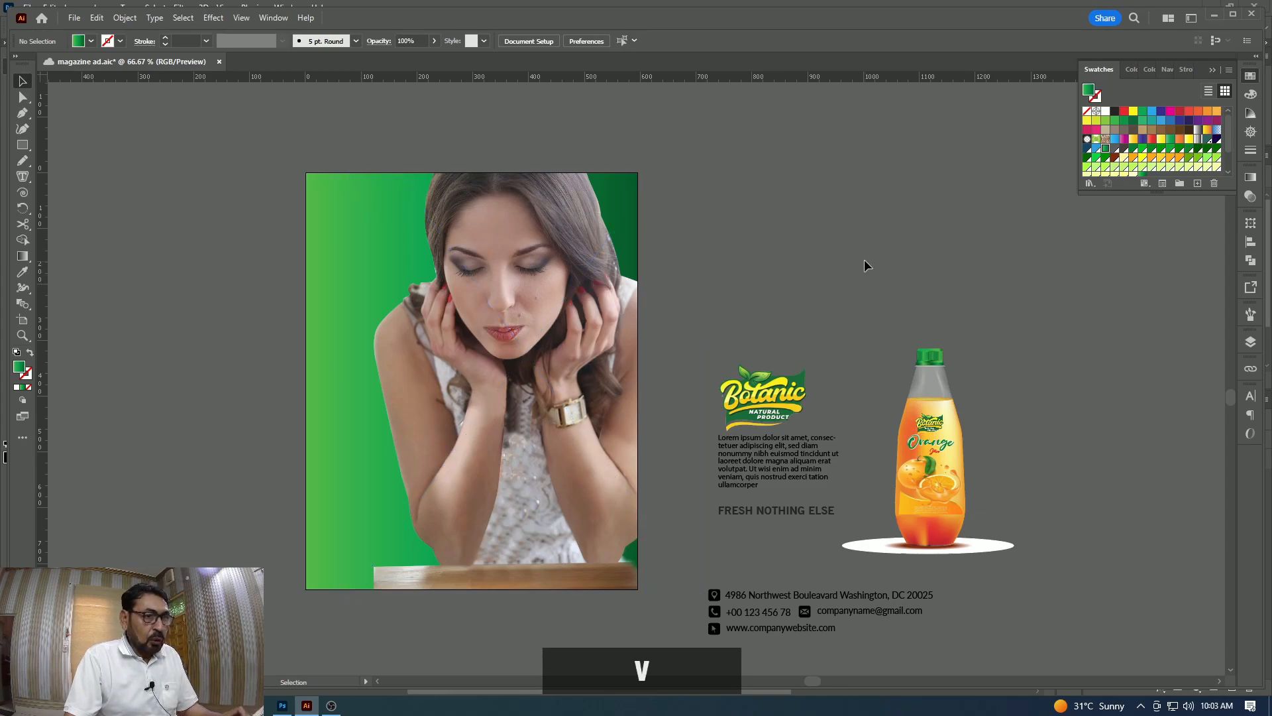
# Move the Botanic logo into the artboard's upper-left corner, bring it to the front, and nudge it slightly inward.
pyautogui.moveTo(784, 407); pyautogui.dragTo(391, 230)
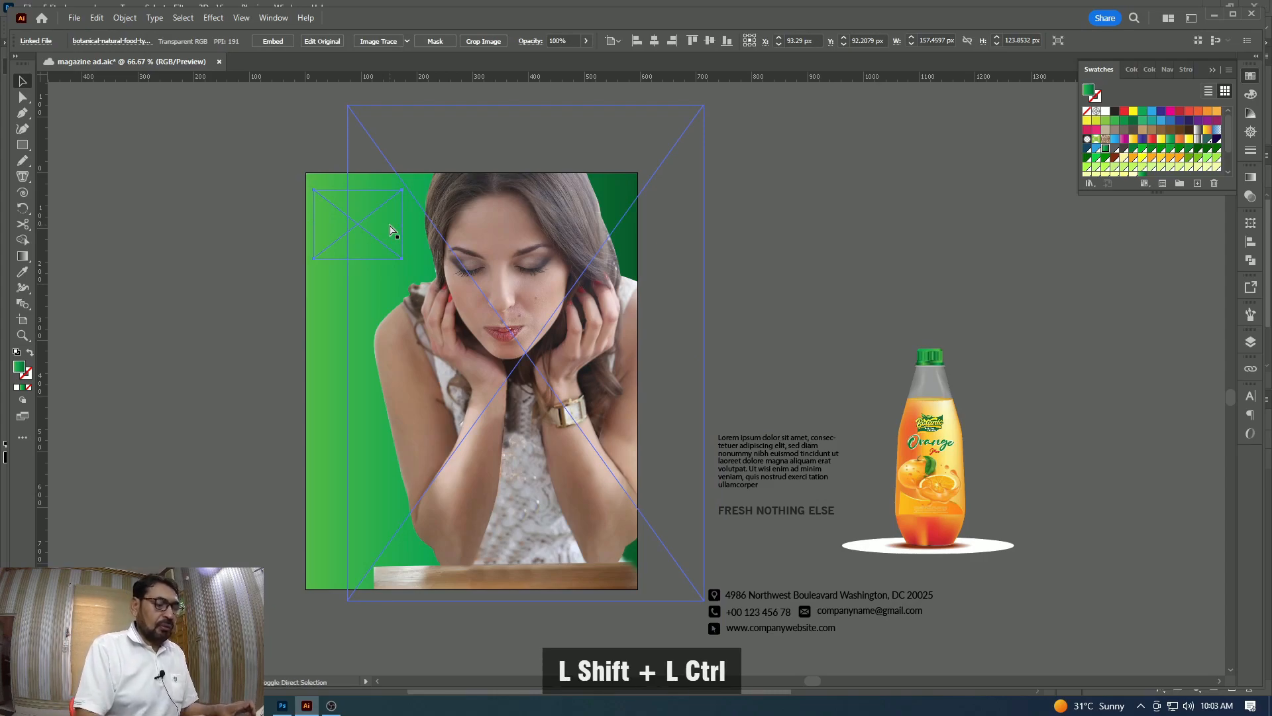
pyautogui.hotkey('ctrl', 'shift', ']')
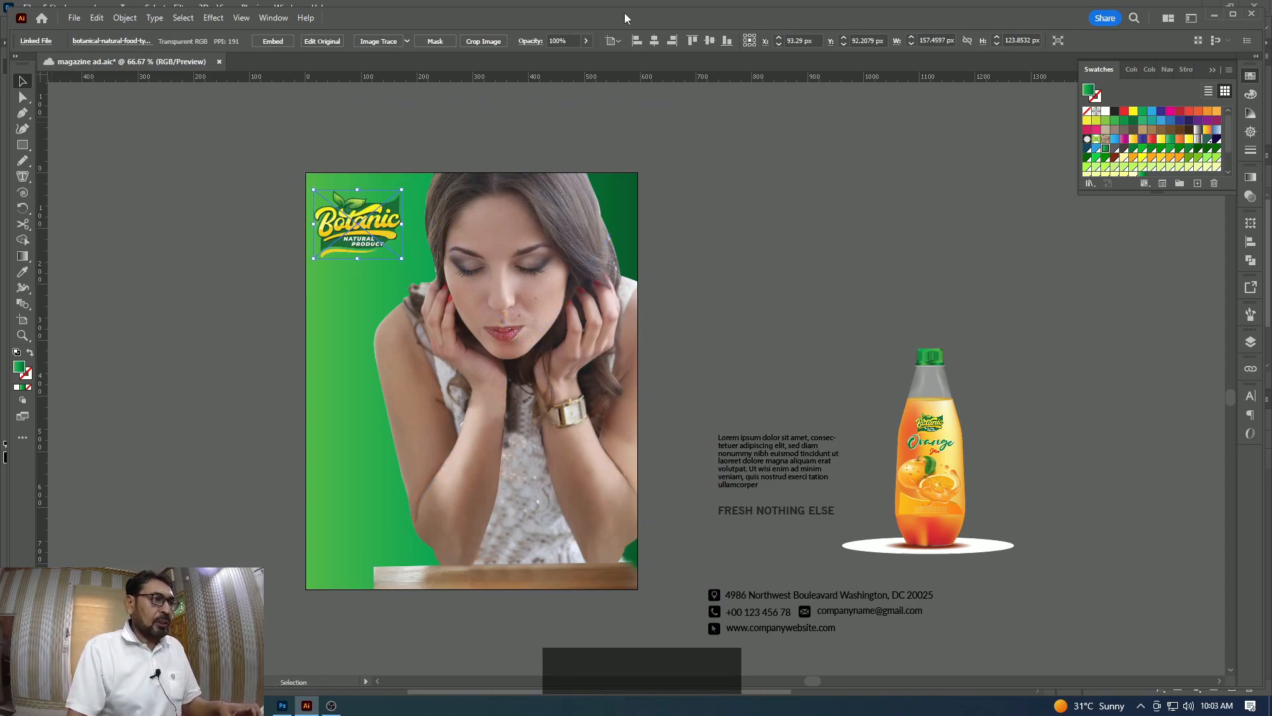
pyautogui.click(720, 146)
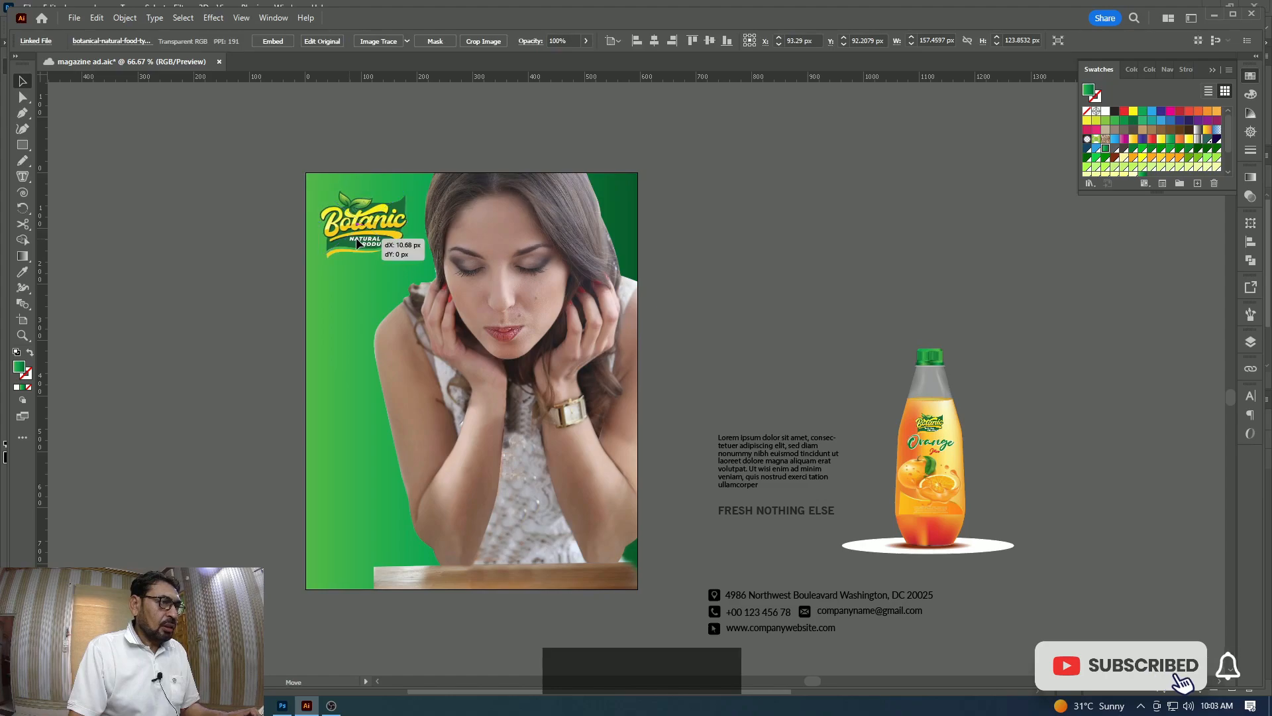
# Examine the artboard with the placed logo and the remaining ad elements beside it.
pyautogui.press('z')
pyautogui.click(661, 404)
pyautogui.click(661, 404)
pyautogui.moveTo(561, 346); pyautogui.dragTo(902, 443)
pyautogui.keyDown('alt'); pyautogui.click(591, 329); pyautogui.keyUp('alt')
pyautogui.keyDown('alt'); pyautogui.click(591, 330); pyautogui.keyUp('alt')
pyautogui.keyDown('alt'); pyautogui.click(590, 329); pyautogui.keyUp('alt')
pyautogui.moveTo(591, 329); pyautogui.dragTo(515, 194)
# Shift the woman's photo slightly to the right inside its clipping mask, keeping the green background in place.
pyautogui.press('v')
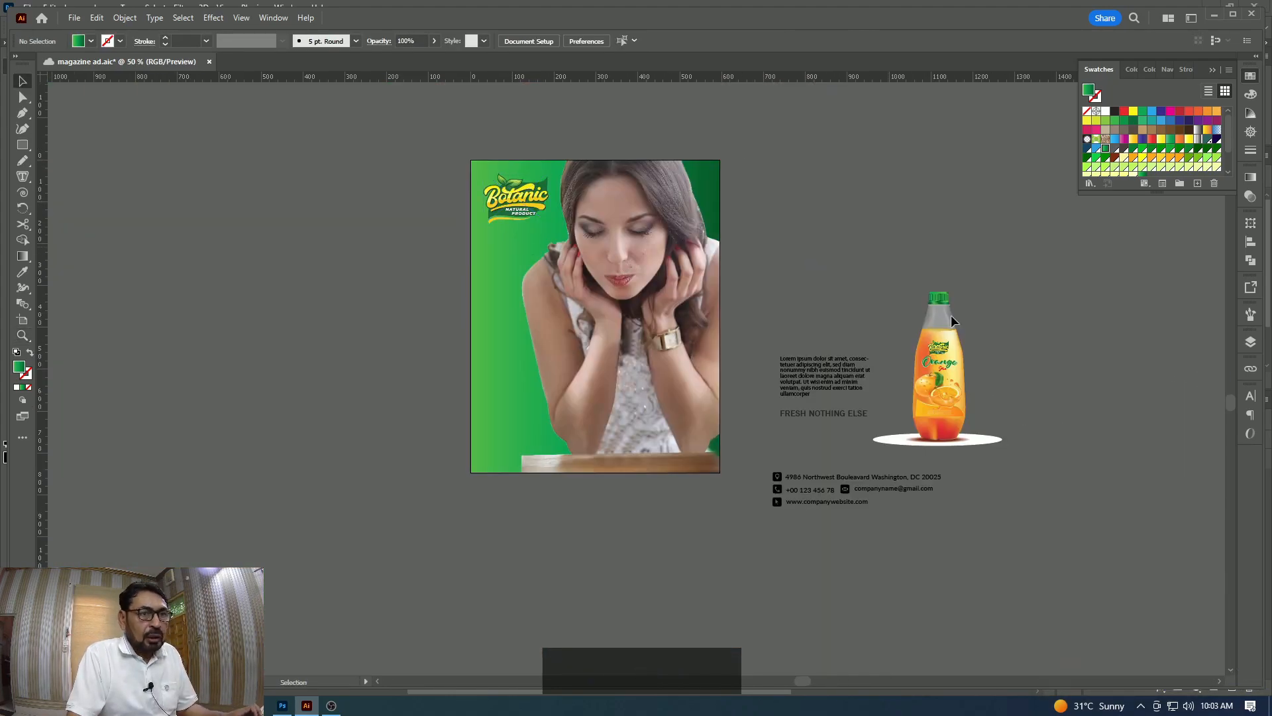
pyautogui.click(839, 381)
pyautogui.hotkey('alt', 'z')
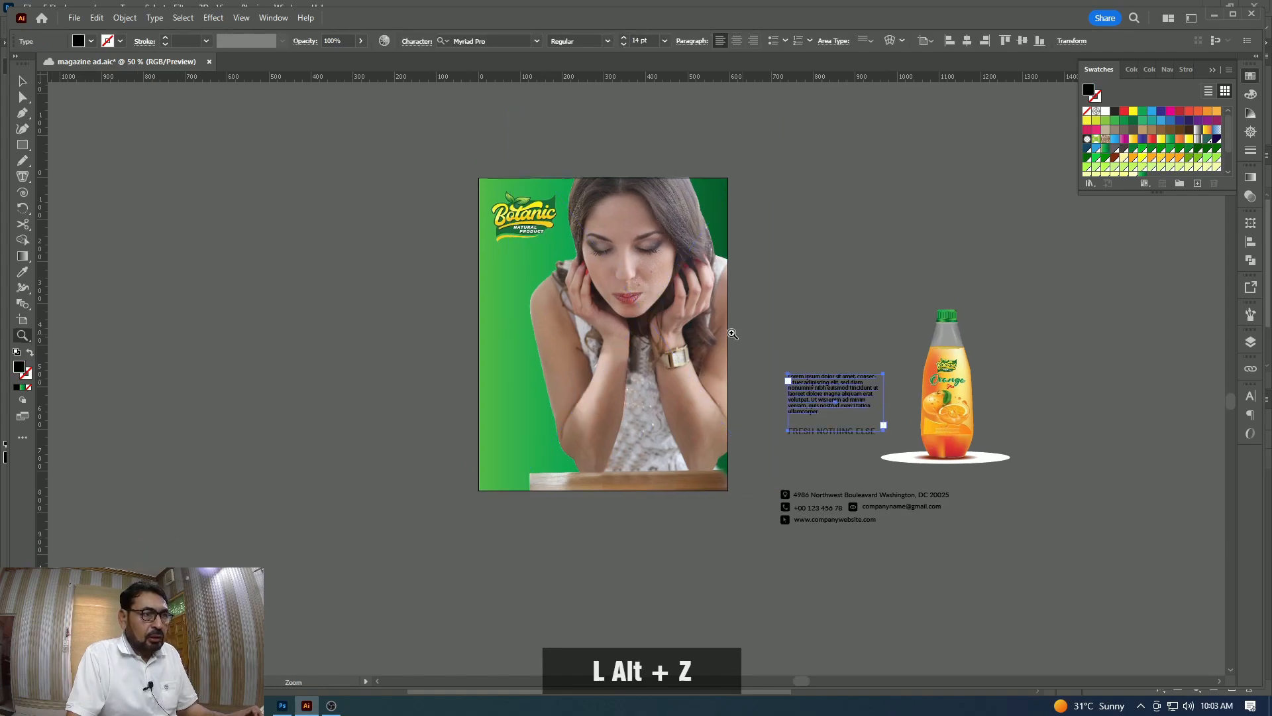
pyautogui.press('a')
pyautogui.click(709, 336)
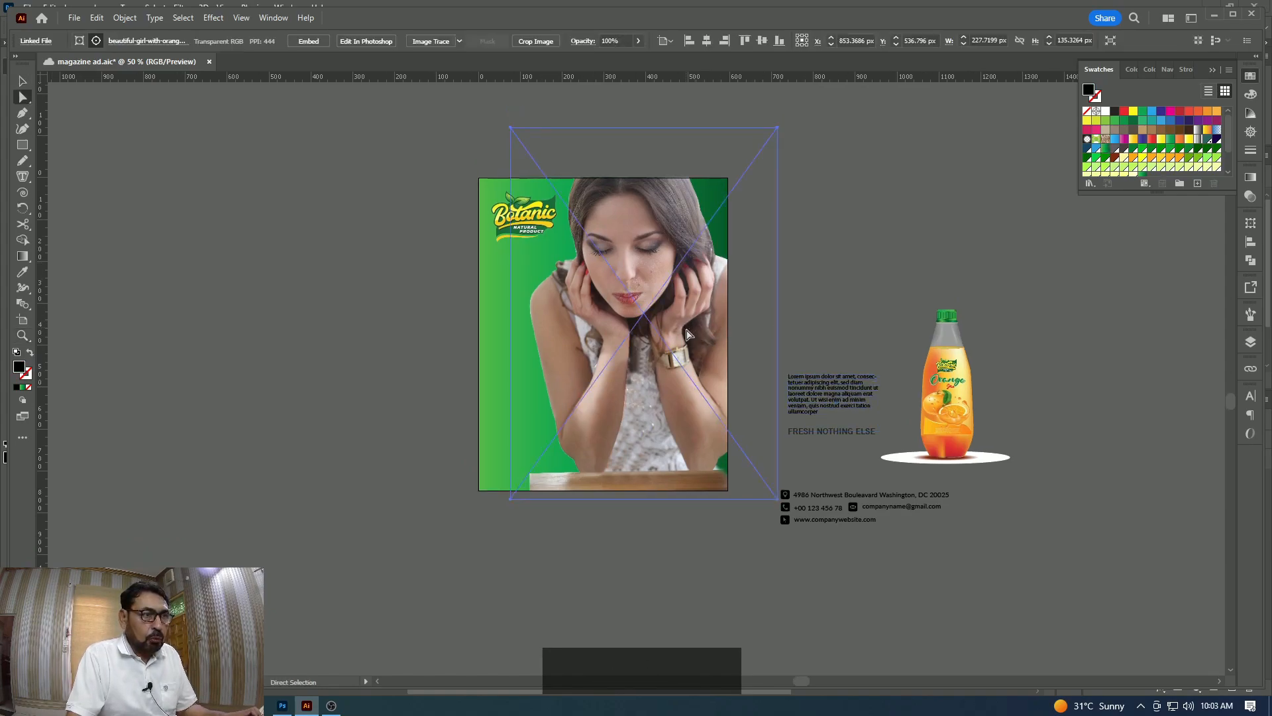
pyautogui.click(888, 303)
pyautogui.click(601, 312)
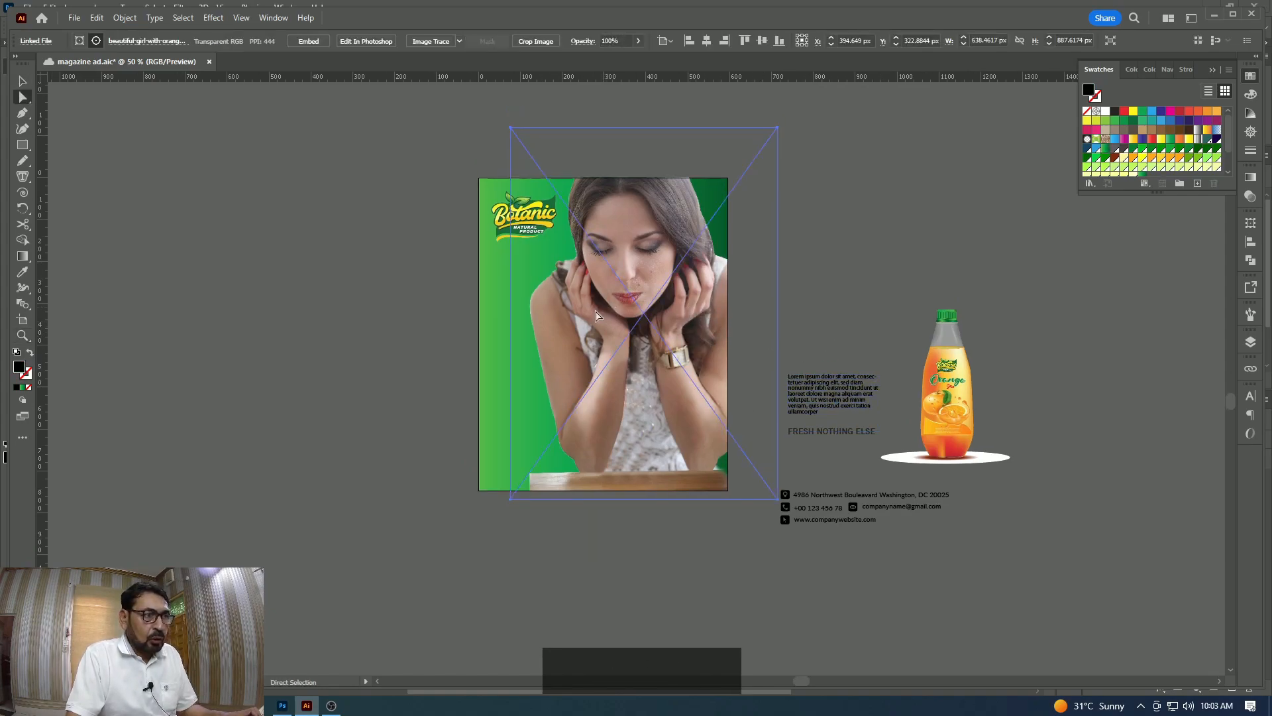
pyautogui.moveTo(638, 339); pyautogui.dragTo(664, 344)
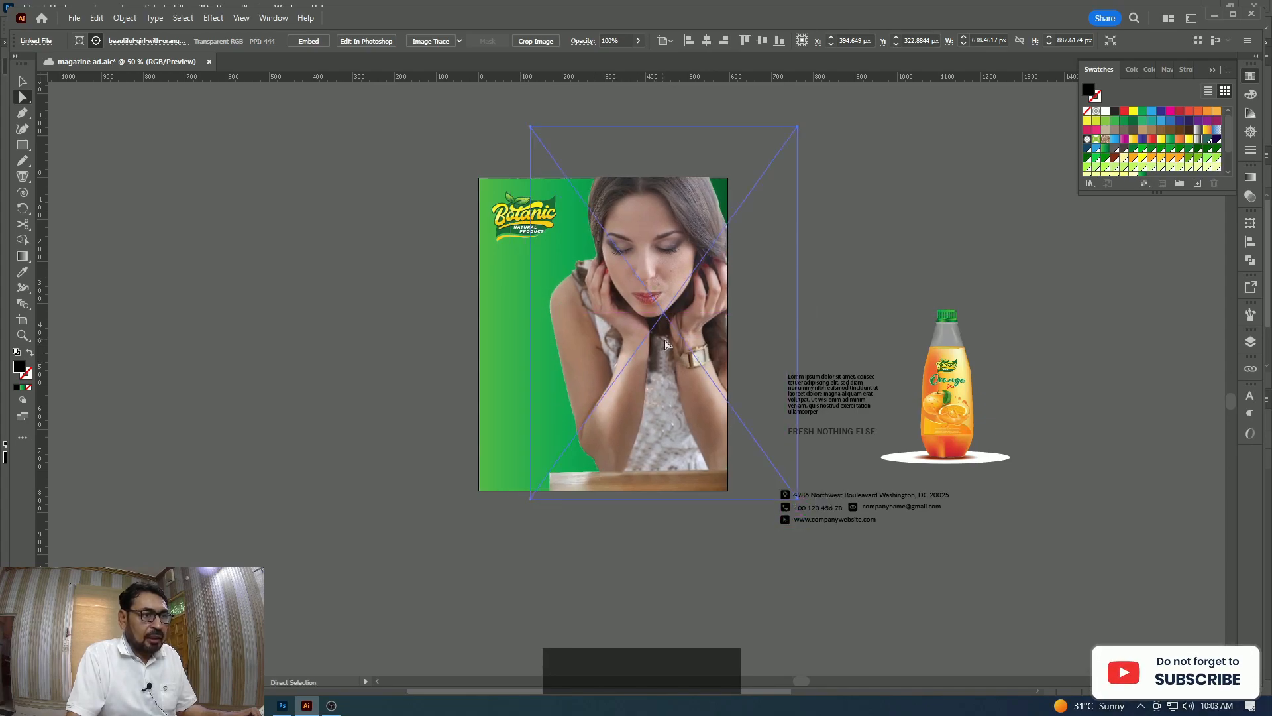
# Draw a full-width rectangle about 595 × 104 px along the artboard's bottom edge and fill it with dark green.
pyautogui.click(863, 288)
pyautogui.press('z')
pyautogui.keyDown('alt'); pyautogui.click(739, 393); pyautogui.keyUp('alt')
pyautogui.moveTo(730, 395); pyautogui.dragTo(823, 384)
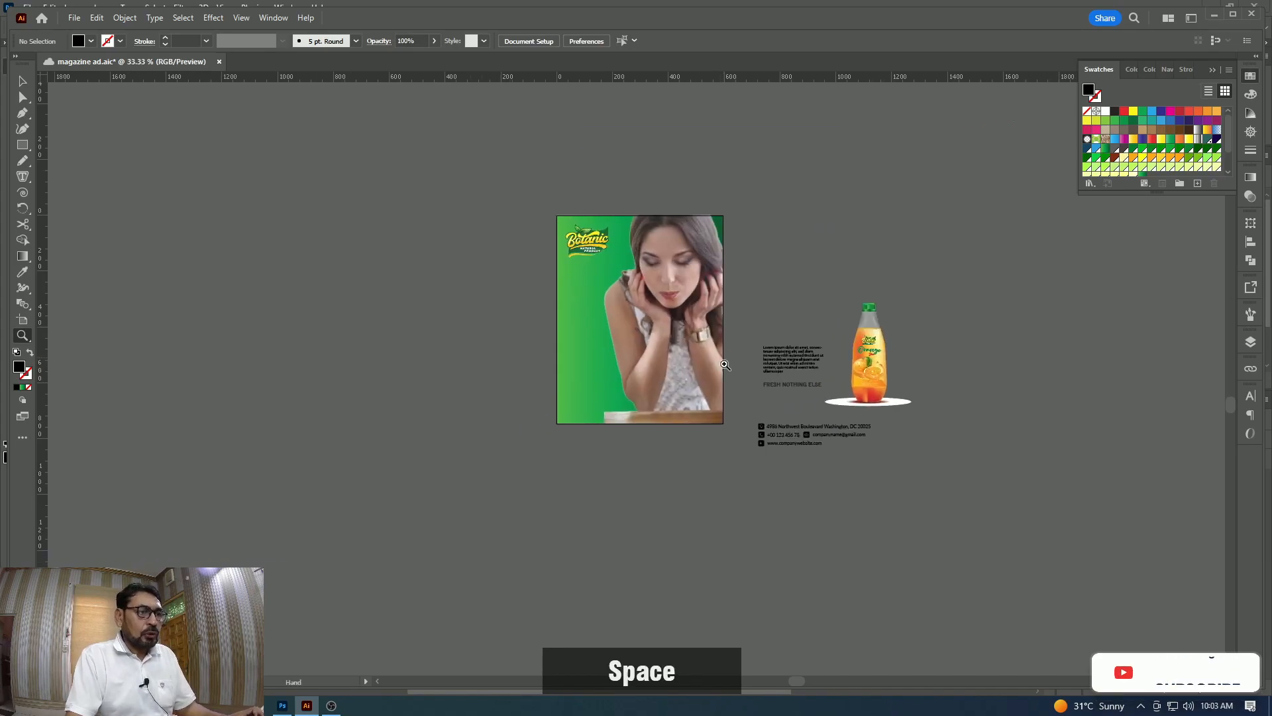
pyautogui.click(709, 411)
pyautogui.click(709, 411)
pyautogui.press('space')
pyautogui.press('m')
pyautogui.moveTo(648, 401); pyautogui.dragTo(305, 347)
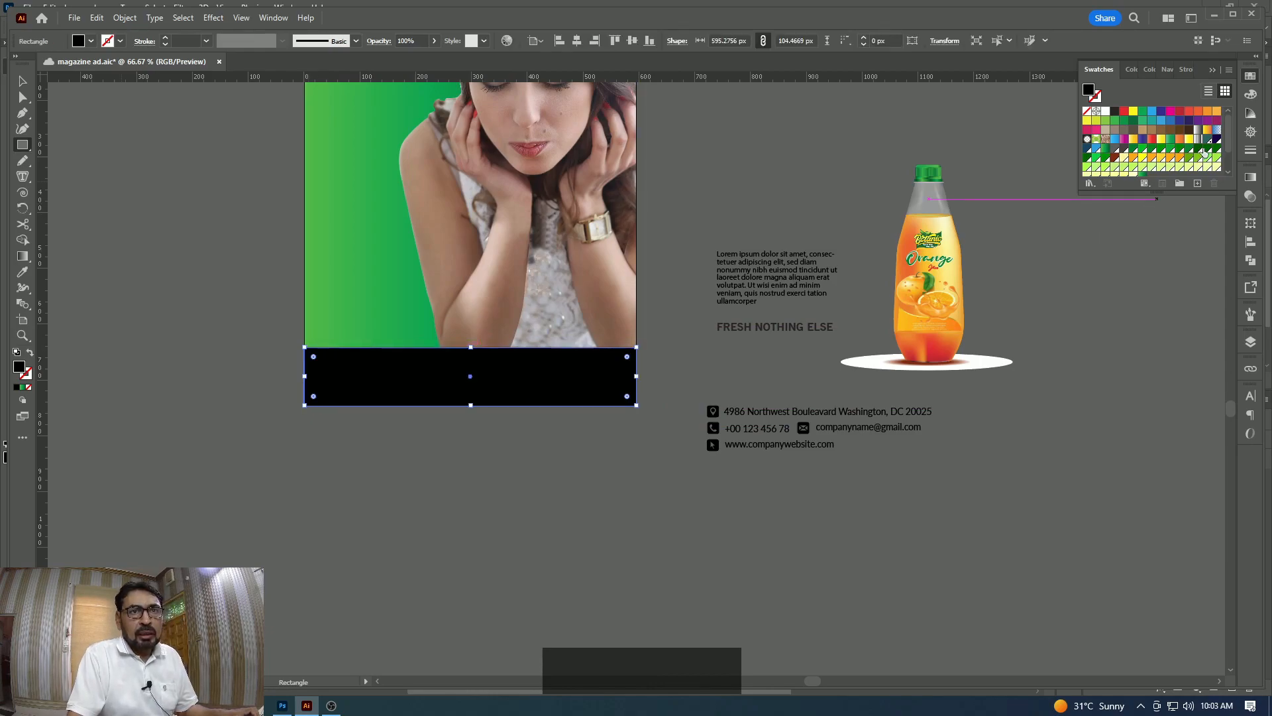
pyautogui.click(1195, 149)
pyautogui.hotkey('ctrl', 'shift', 'a')
# Draw a closed four-sided shape about 199 × 164 px with the Pen tool on the green background, its right edge slanted parallel to the woman's arm.
pyautogui.hotkey('ctrl', '-')
pyautogui.press('z')
pyautogui.press('v')
pyautogui.click(788, 393)
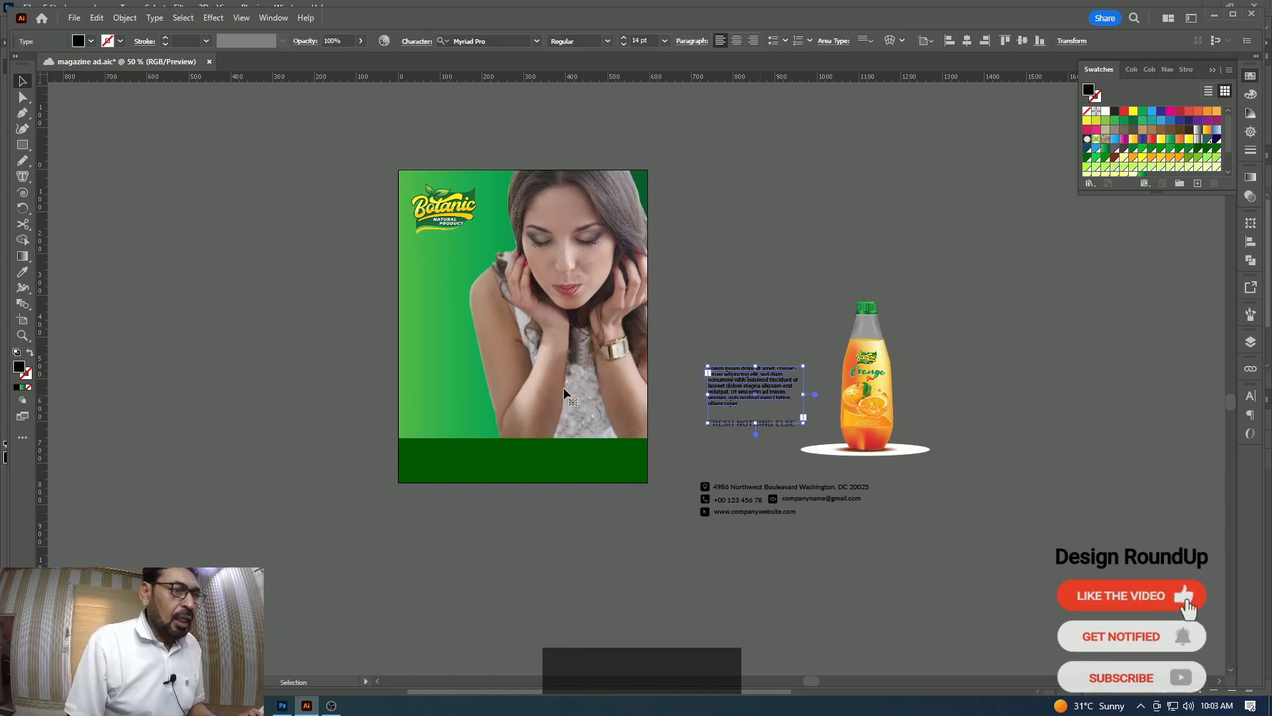
pyautogui.press('space')
pyautogui.moveTo(750, 340); pyautogui.dragTo(825, 299)
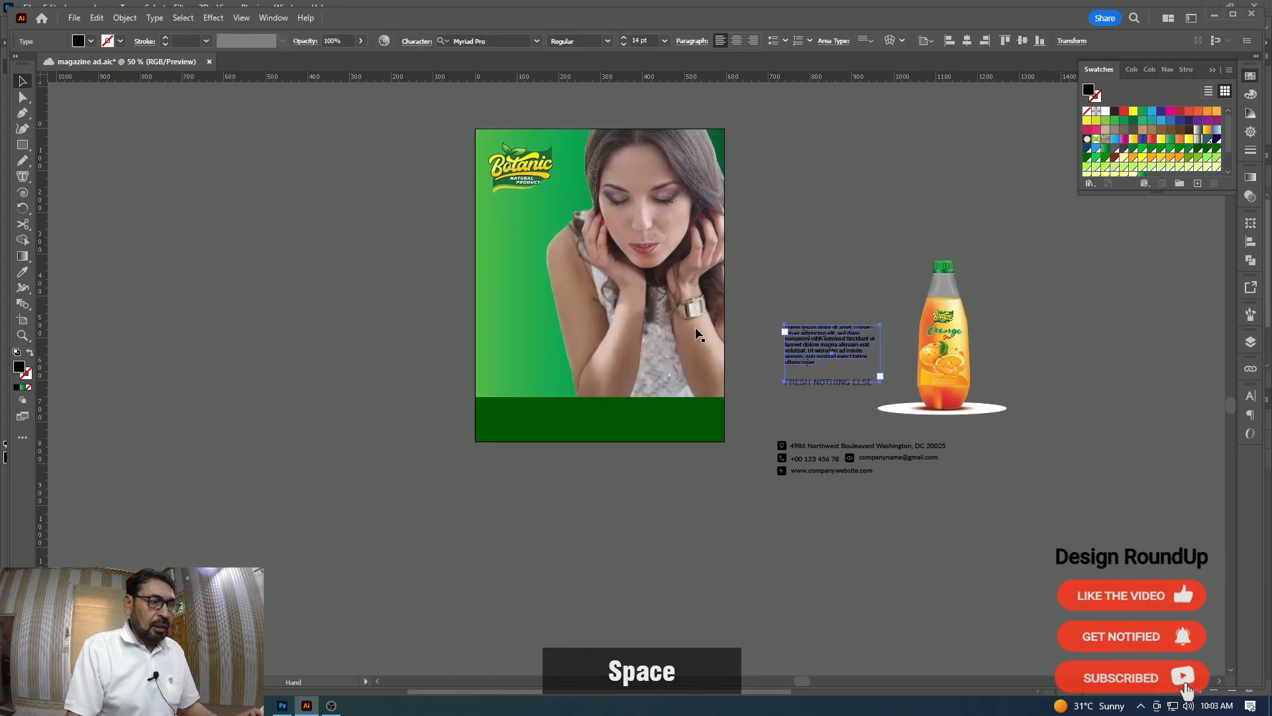
pyautogui.press('z')
pyautogui.click(572, 369)
pyautogui.click(572, 369)
pyautogui.press('space')
pyautogui.moveTo(738, 361); pyautogui.dragTo(597, 358)
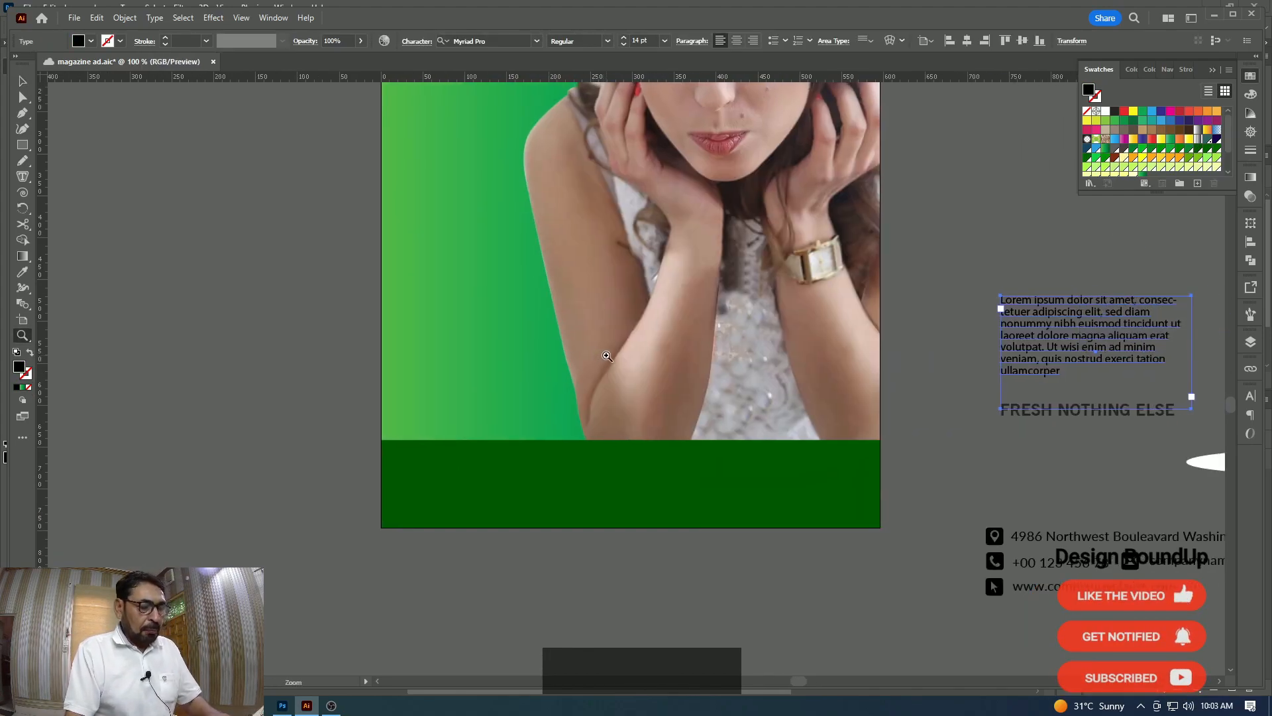
pyautogui.press('p')
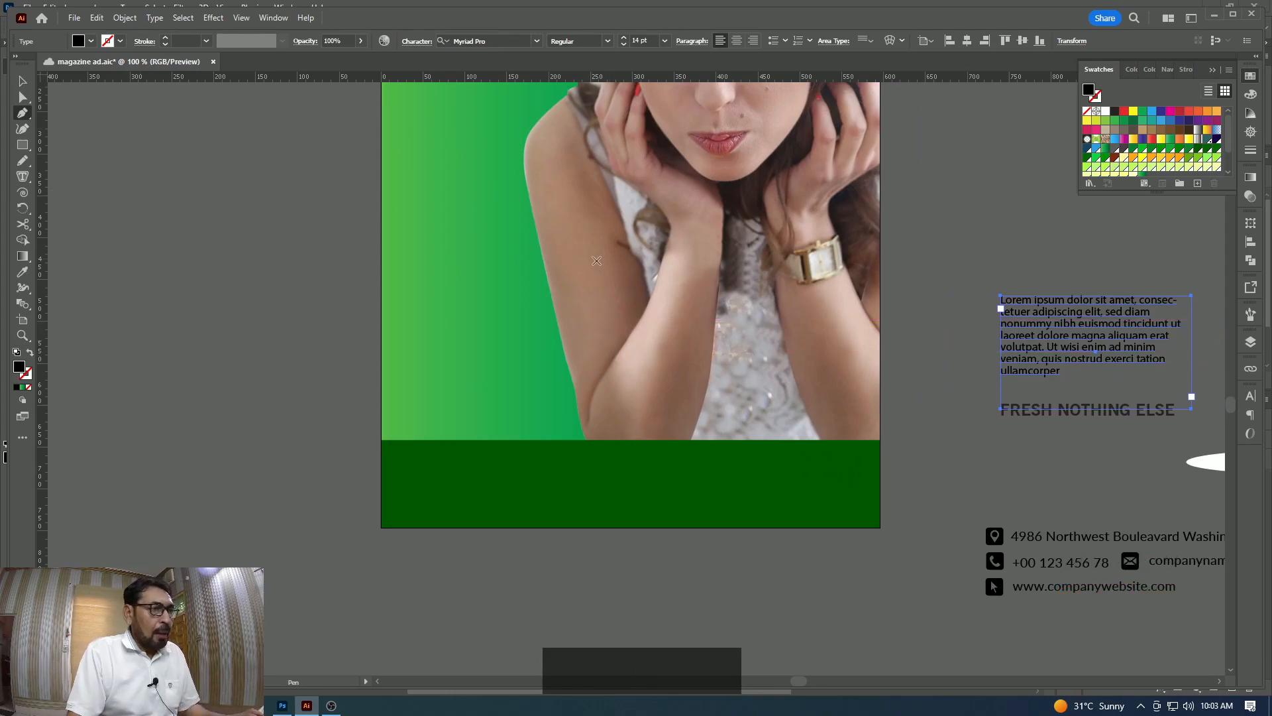
pyautogui.press('capslock')
pyautogui.press('space')
pyautogui.moveTo(542, 284); pyautogui.dragTo(552, 263)
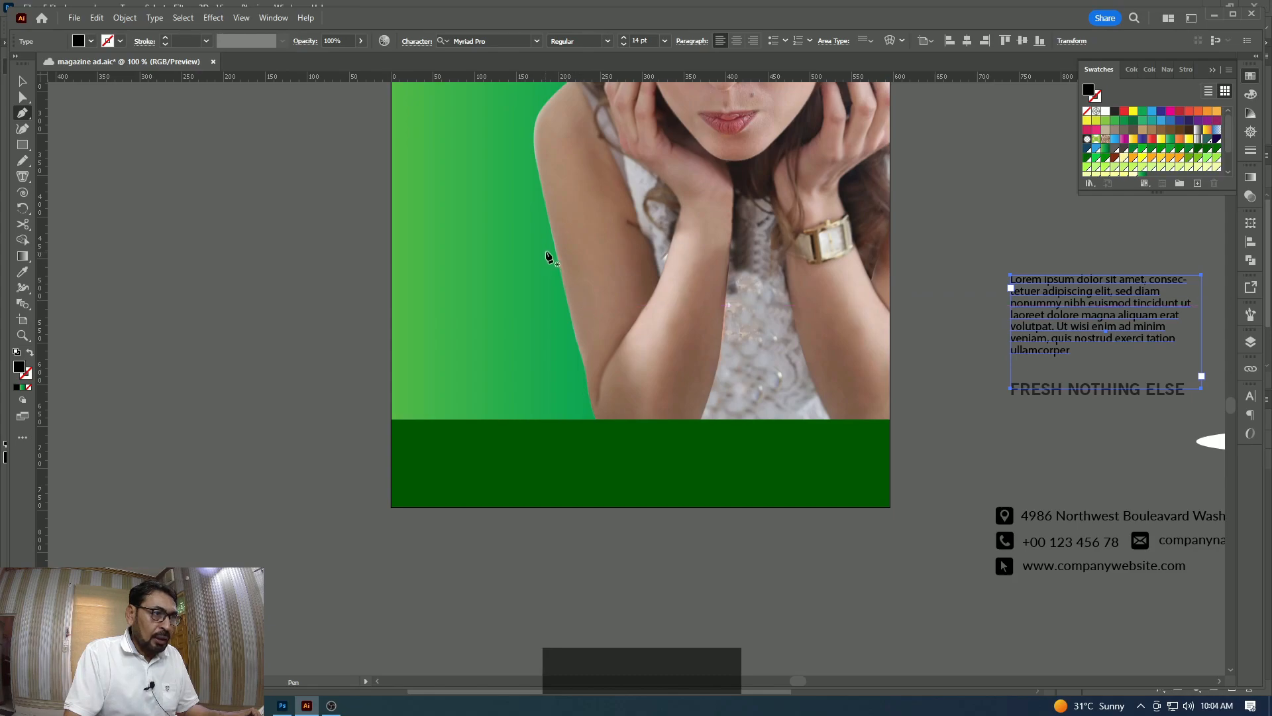
pyautogui.click(548, 253)
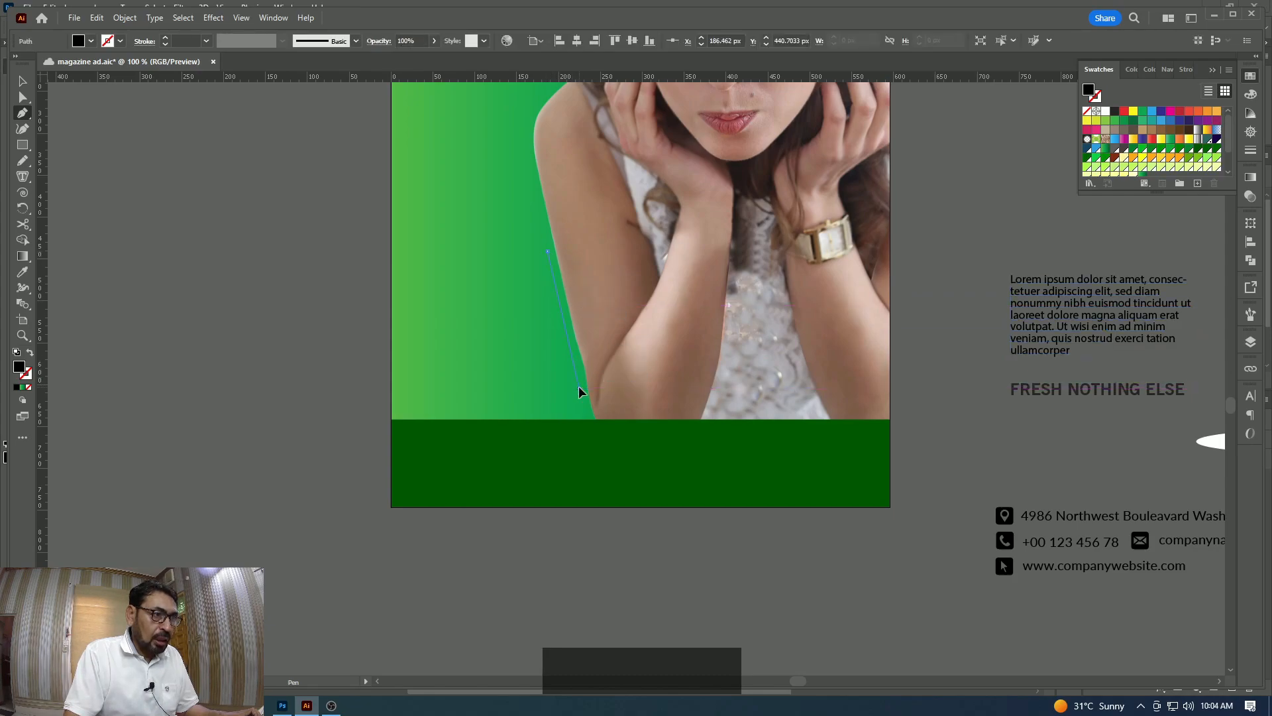
pyautogui.moveTo(580, 387); pyautogui.dragTo(493, 384)
pyautogui.keyDown('shift'); pyautogui.click(412, 387); pyautogui.keyUp('shift')
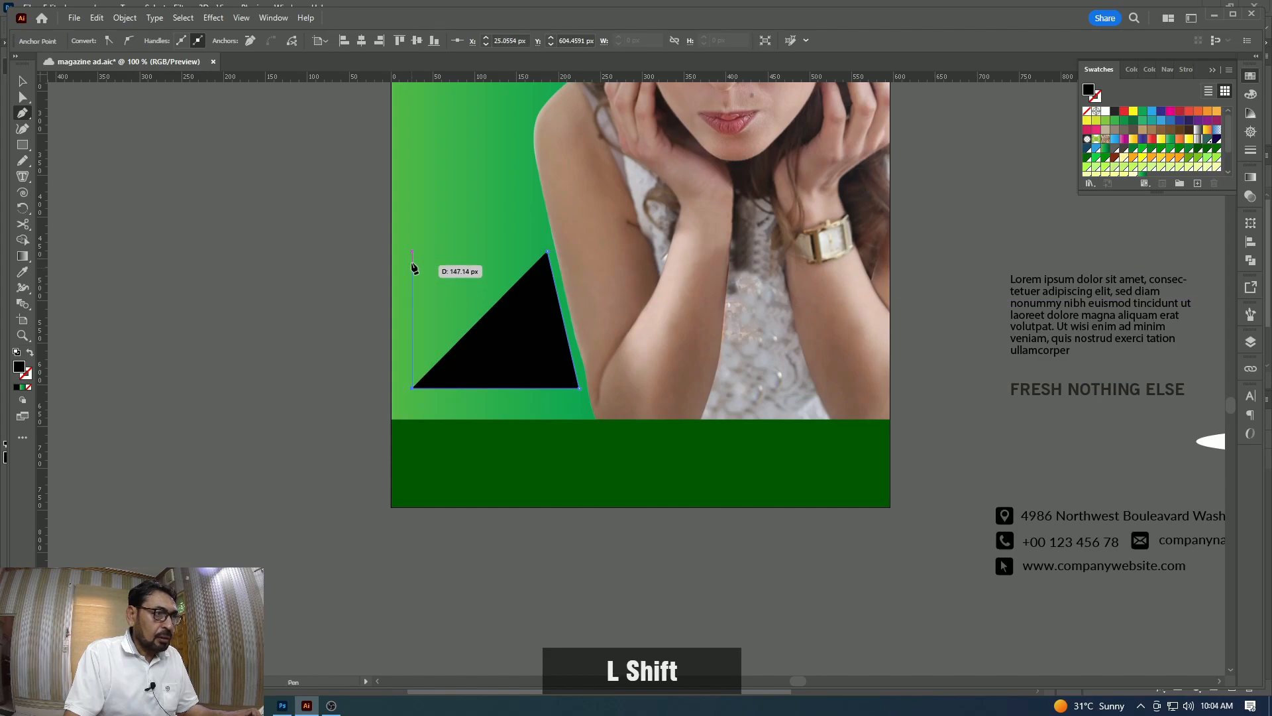
pyautogui.keyDown('shift'); pyautogui.click(412, 252); pyautogui.keyUp('shift')
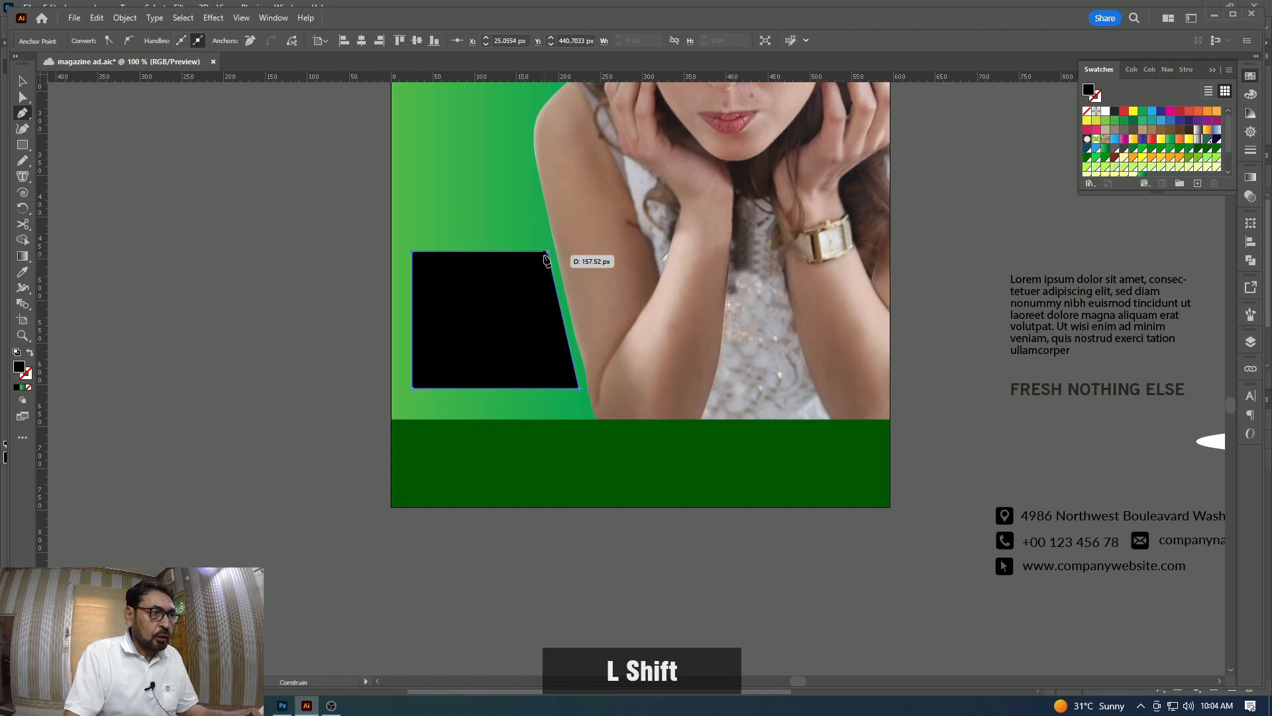
pyautogui.click(548, 253)
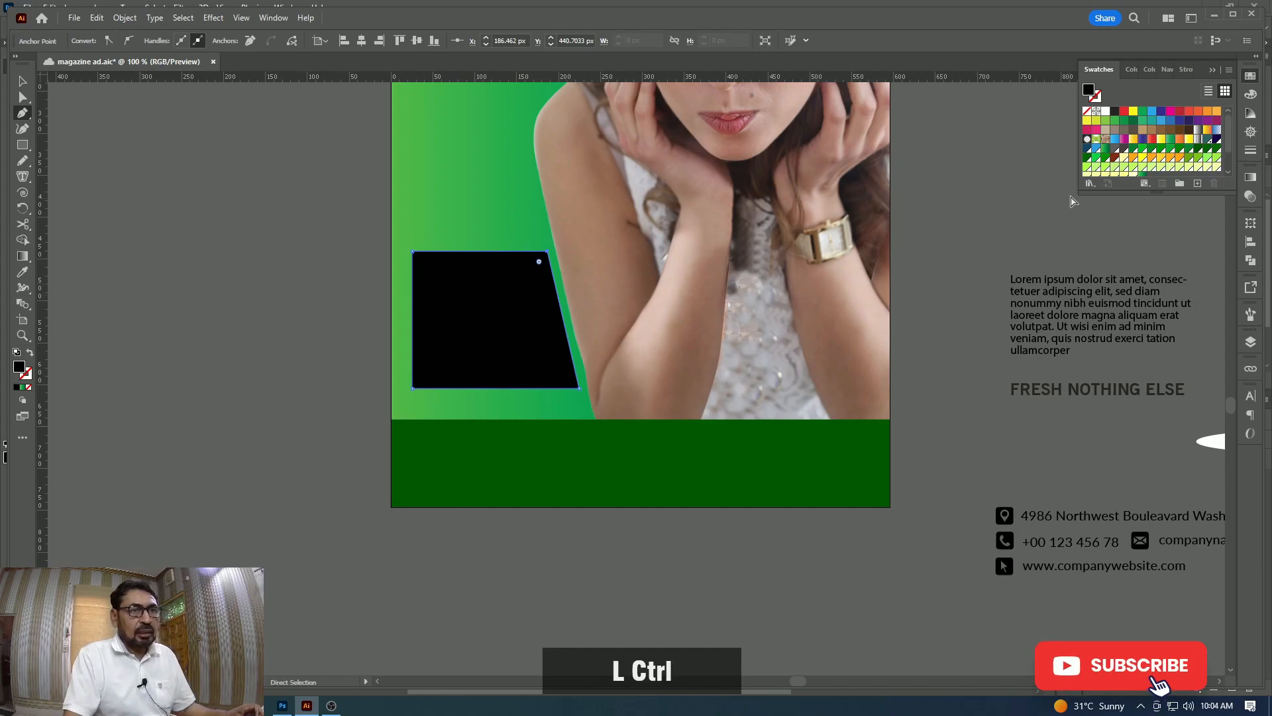
pyautogui.keyDown('ctrl'); pyautogui.click(655, 341); pyautogui.keyUp('ctrl')
# Swap the four-sided shape's fill and stroke so it has a black outline and no fill.
pyautogui.press('v')
pyautogui.click(531, 341)
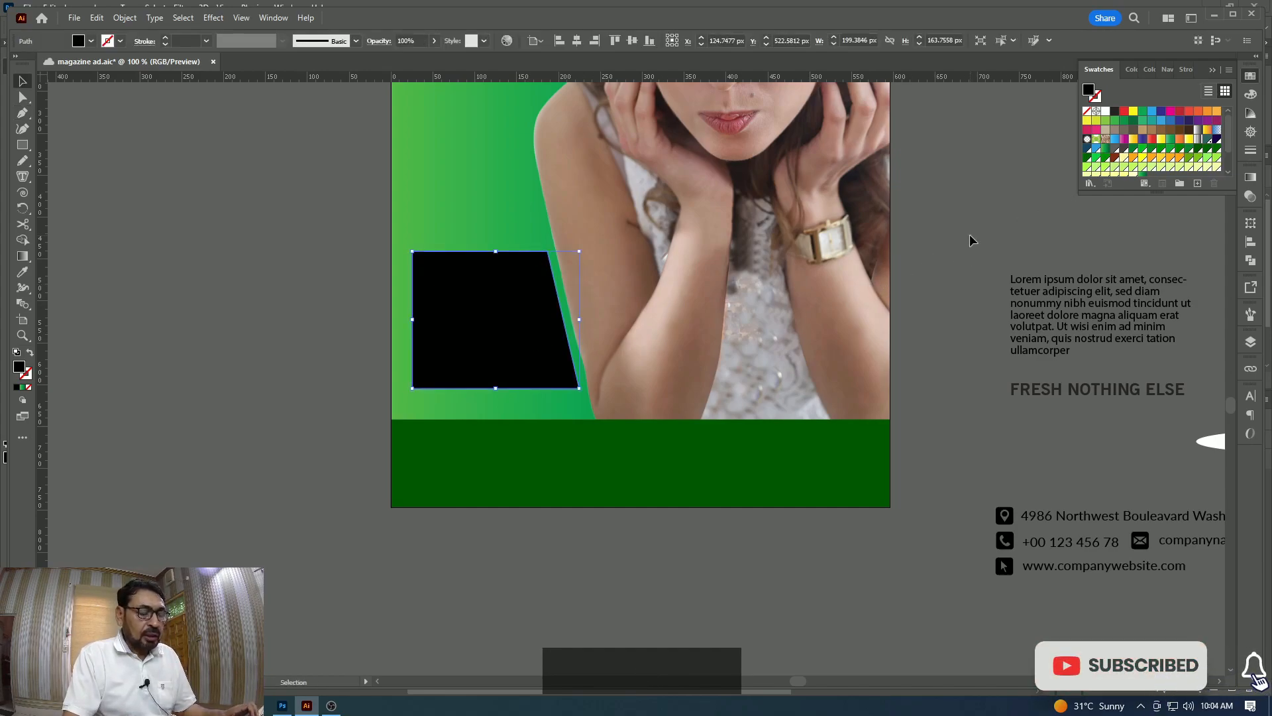
pyautogui.hotkey('shift', 'x')
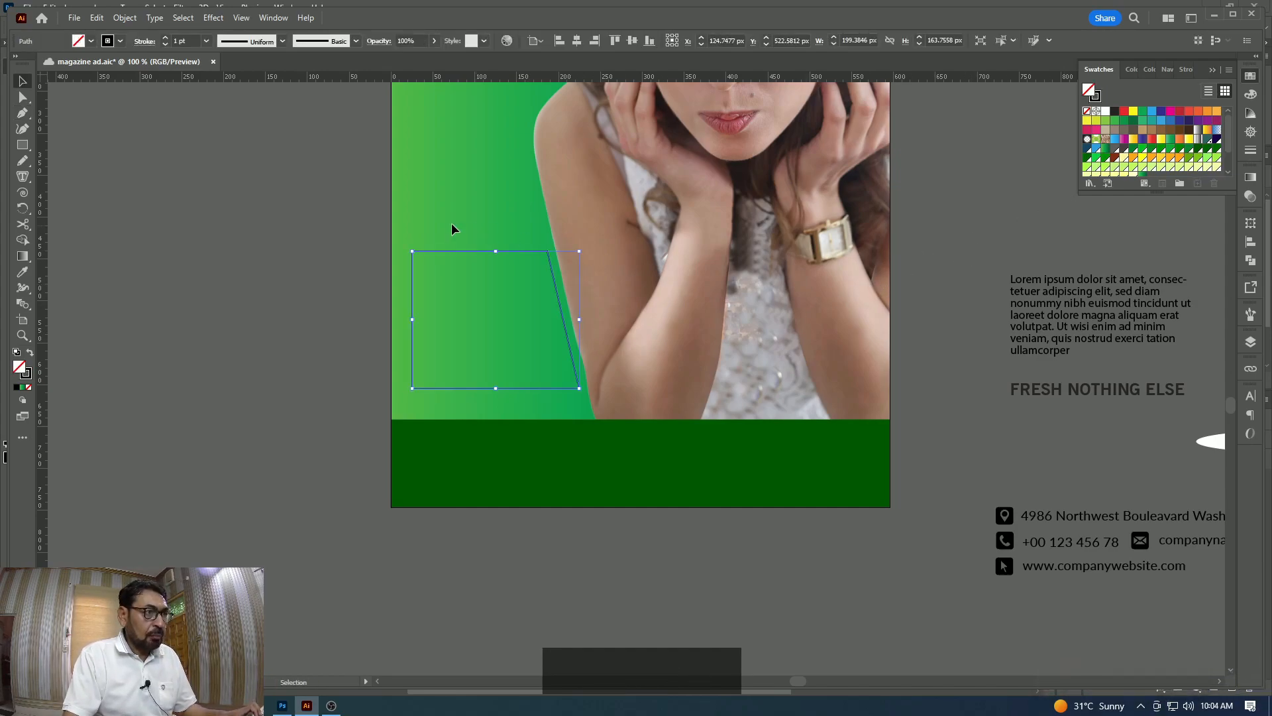
pyautogui.click(483, 290)
# Cut the Lorem ipsum paragraph above the FRESH NOTHING ELSE line beside the artboard.
pyautogui.click(1147, 320)
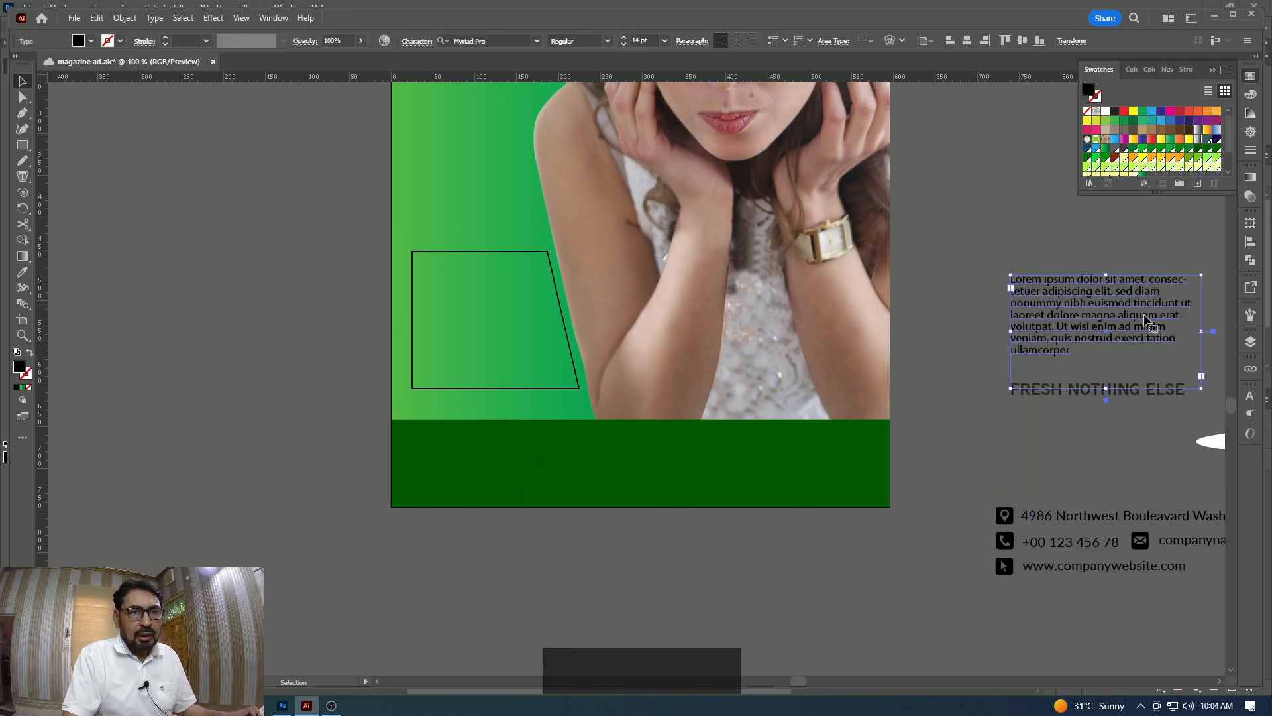
pyautogui.moveTo(1120, 309); pyautogui.dragTo(1068, 279)
pyautogui.hotkey('ctrl', 'z')
pyautogui.click(1115, 247)
pyautogui.click(1075, 294)
pyautogui.press('ctrl')
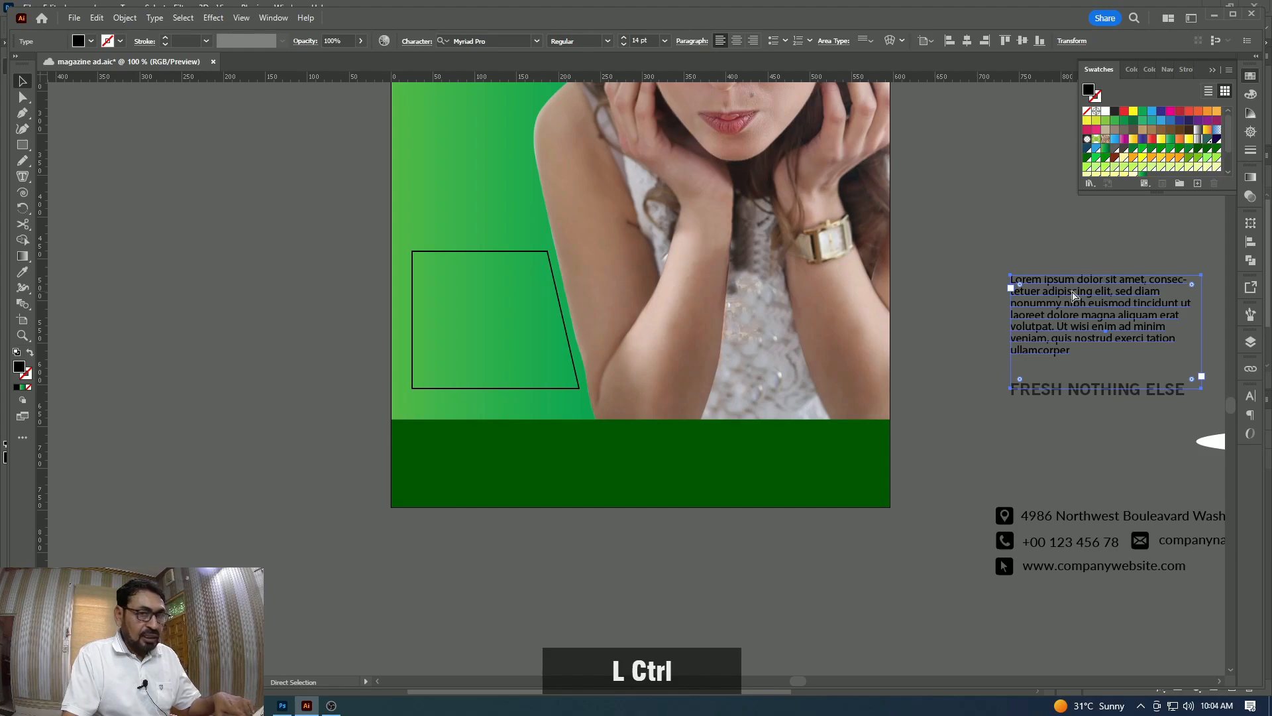
pyautogui.hotkey('ctrl', 'x')
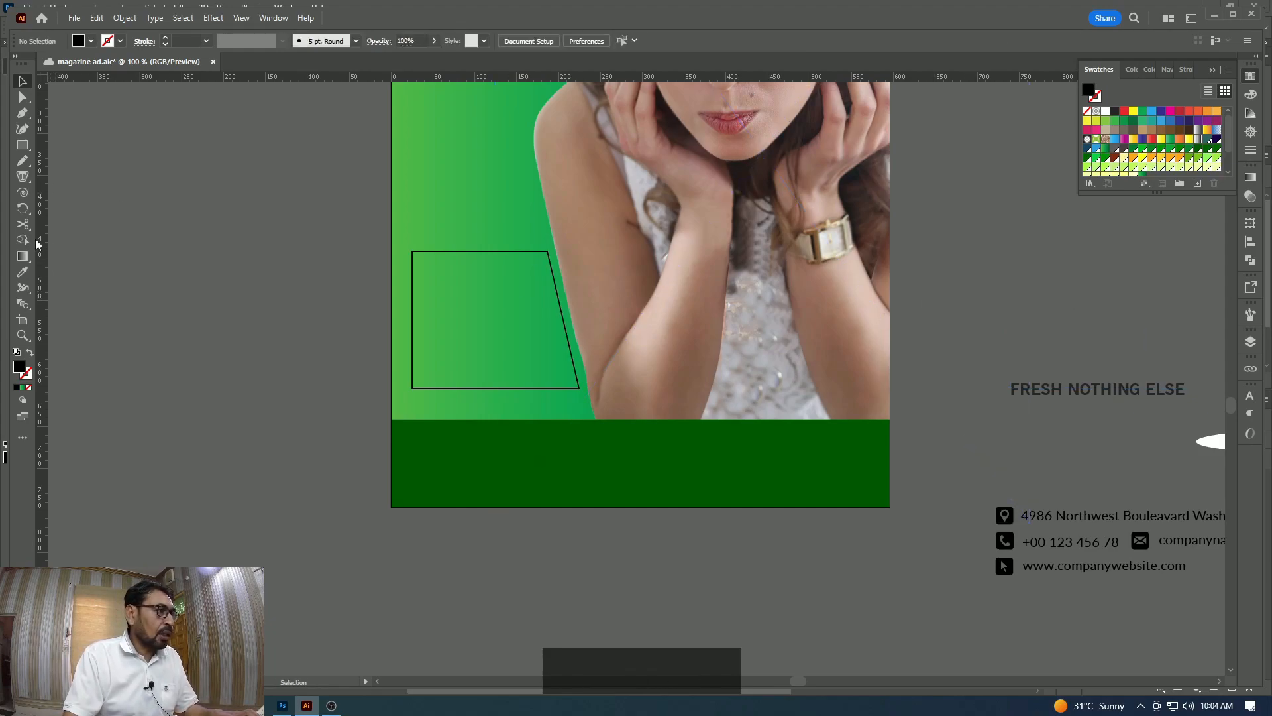
# Convert the outlined four-sided shape into an area type frame filled with Lorem ipsum placeholder text.
pyautogui.click(22, 177)
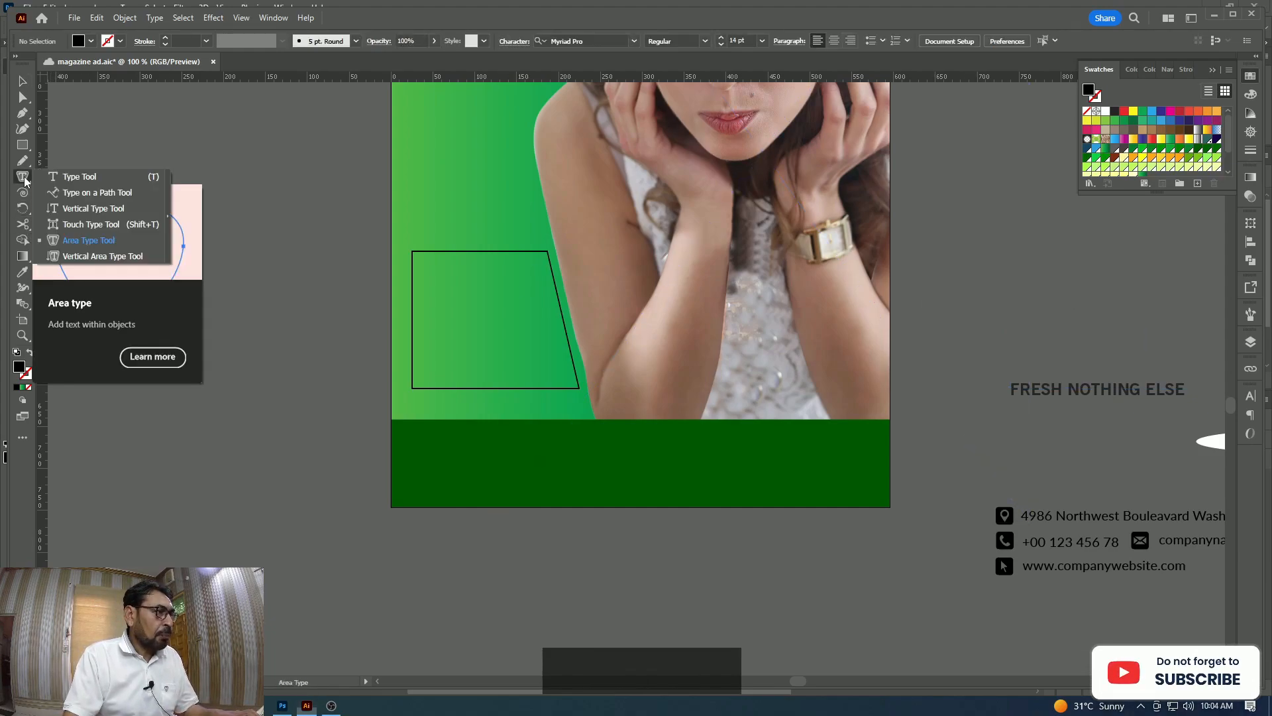
pyautogui.click(86, 241)
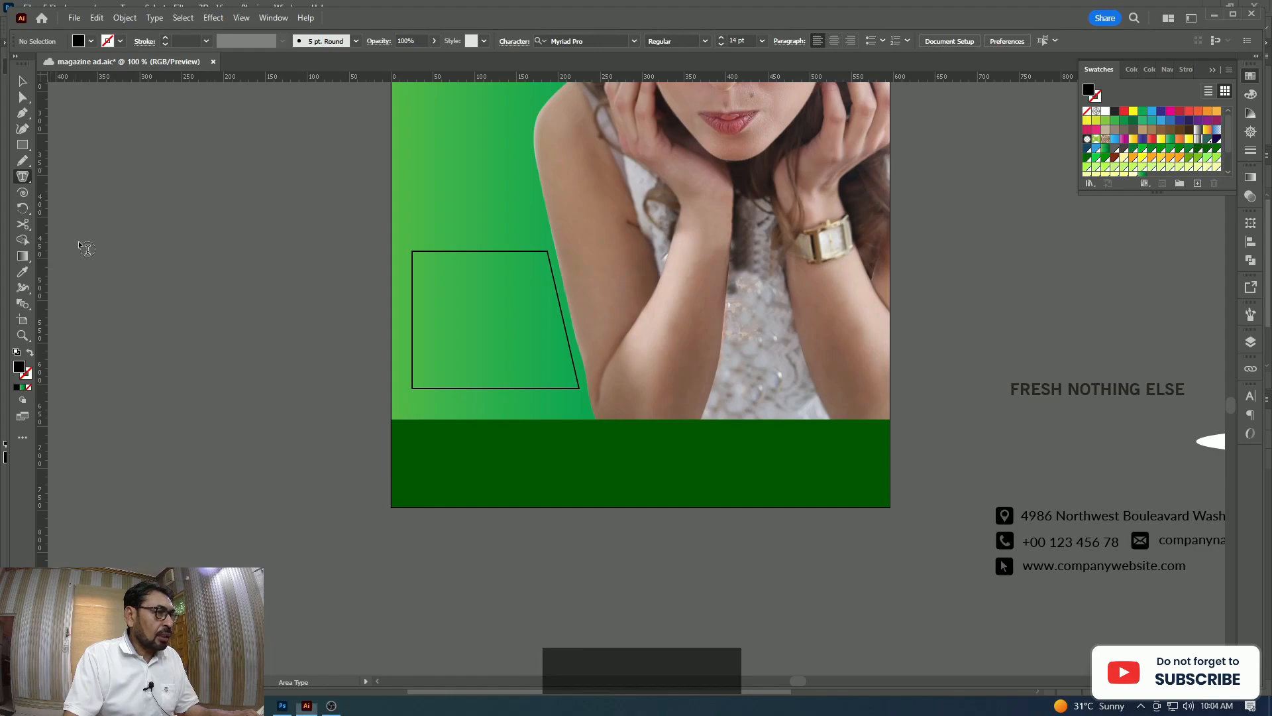
pyautogui.click(417, 260)
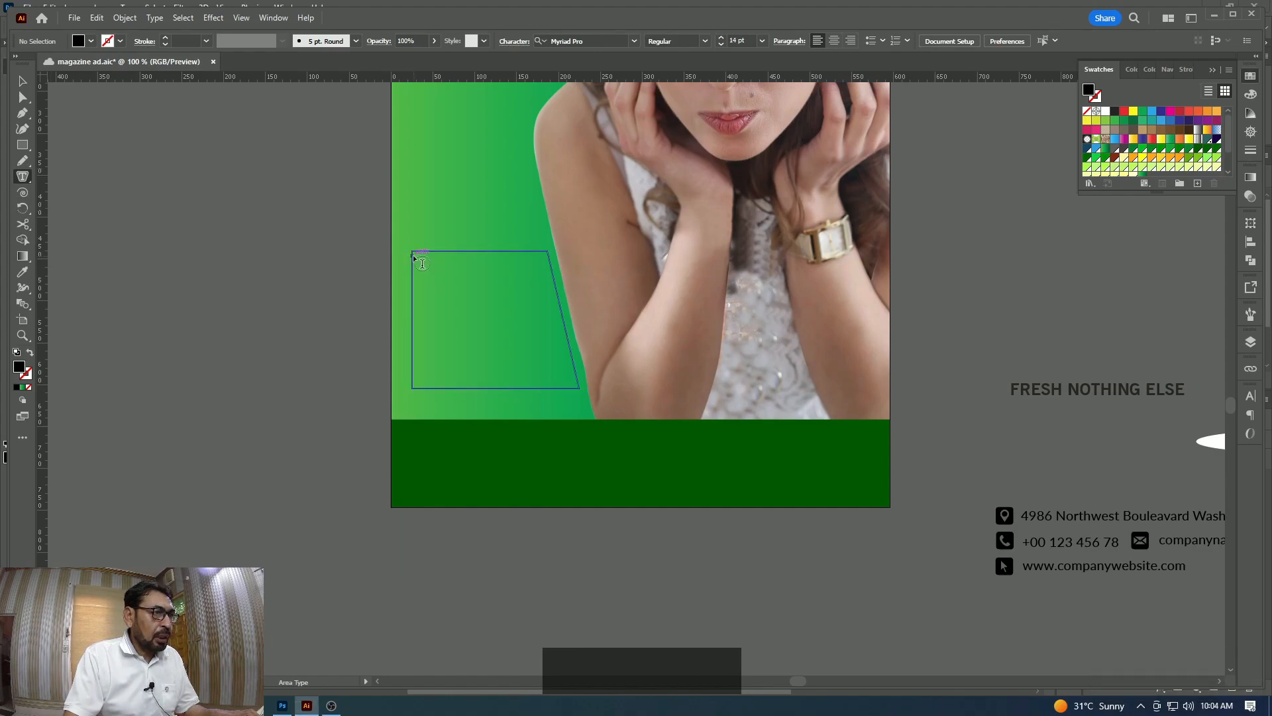
pyautogui.click(418, 261)
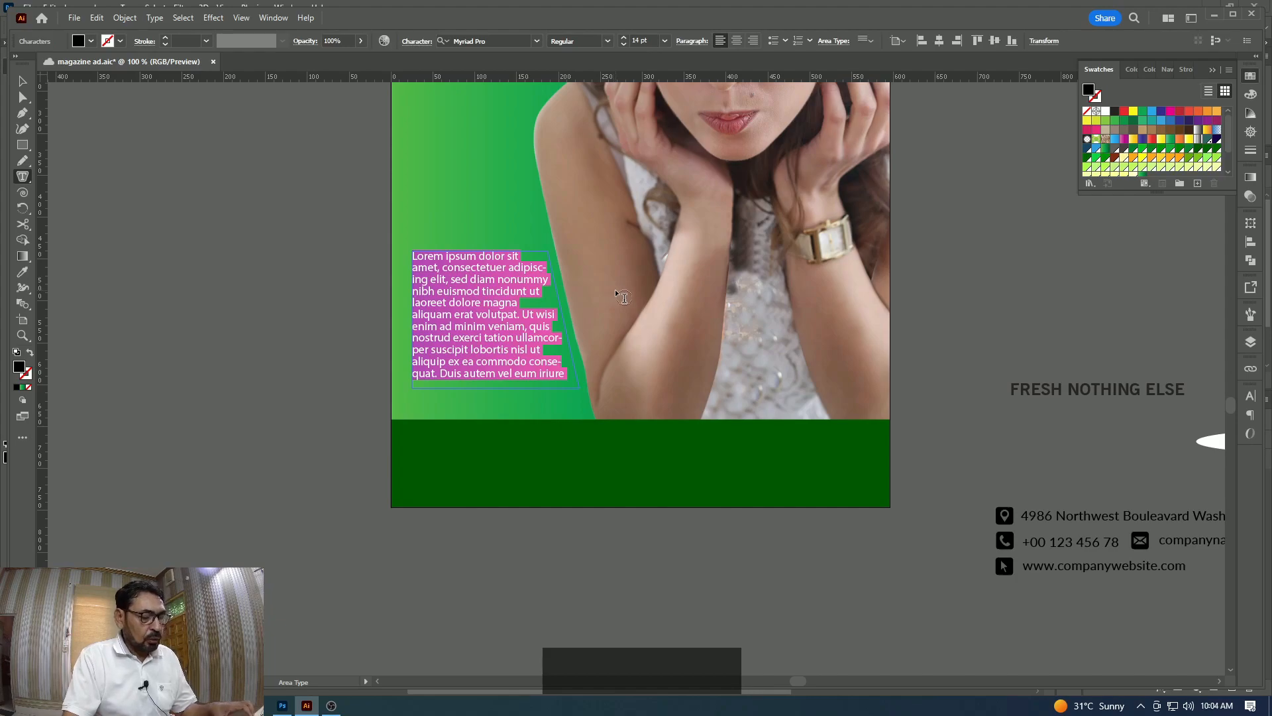
pyautogui.press('ctrl')
pyautogui.press('Escape')
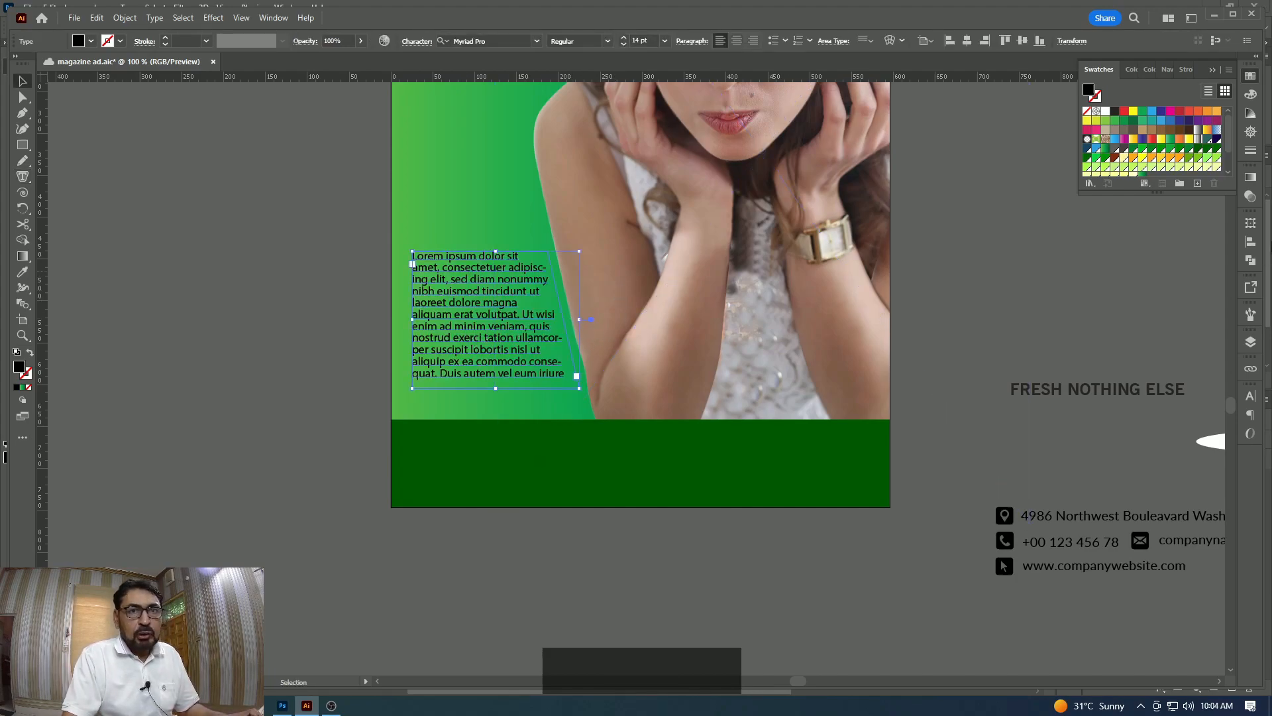
# Justify the paragraph in the slanted frame with its last line aligned left.
pyautogui.click(1251, 415)
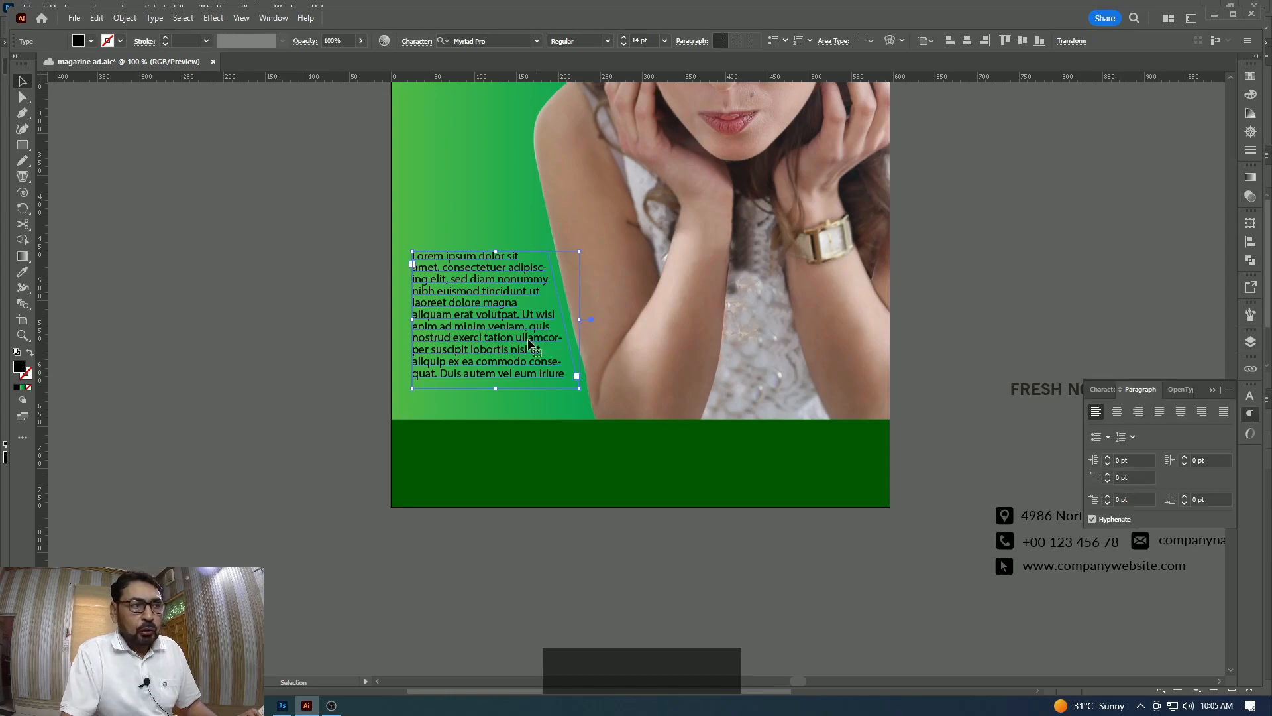
pyautogui.click(1160, 412)
# Try widening the text frame by moving its upper-right corner point toward the arm, and undo the move.
pyautogui.press('z')
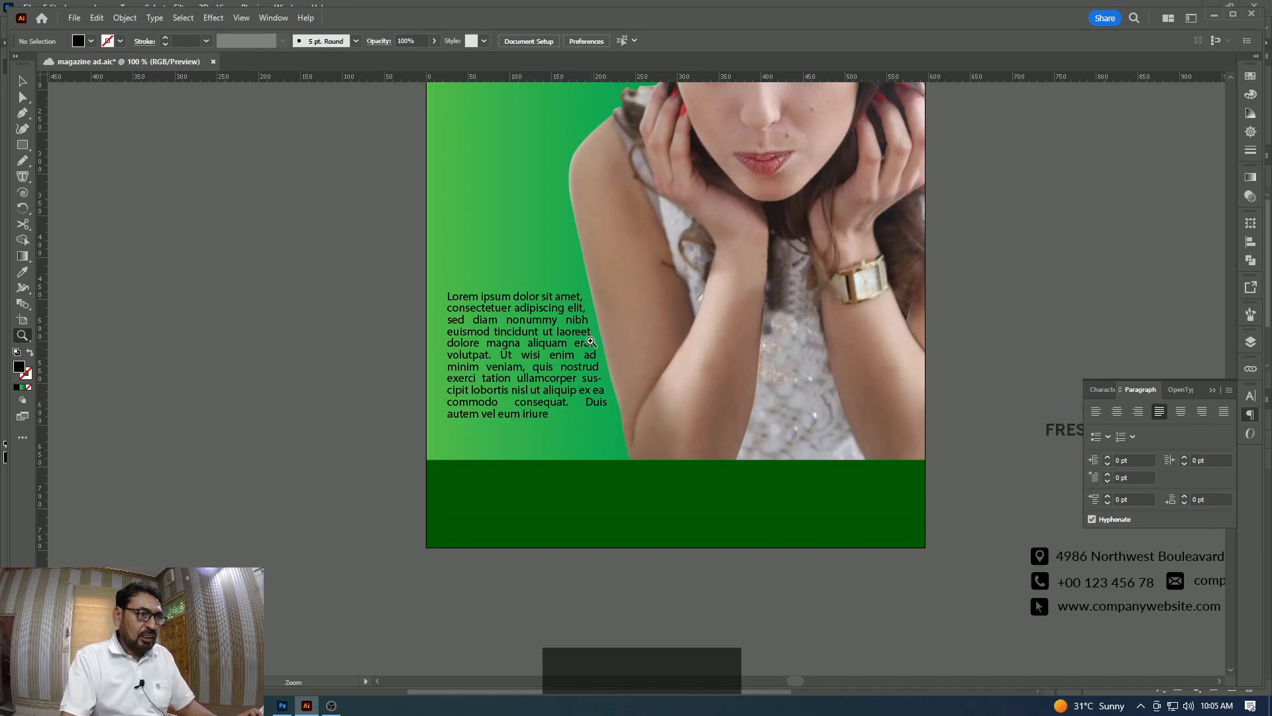
pyautogui.click(584, 351)
pyautogui.press('a')
pyautogui.click(630, 236)
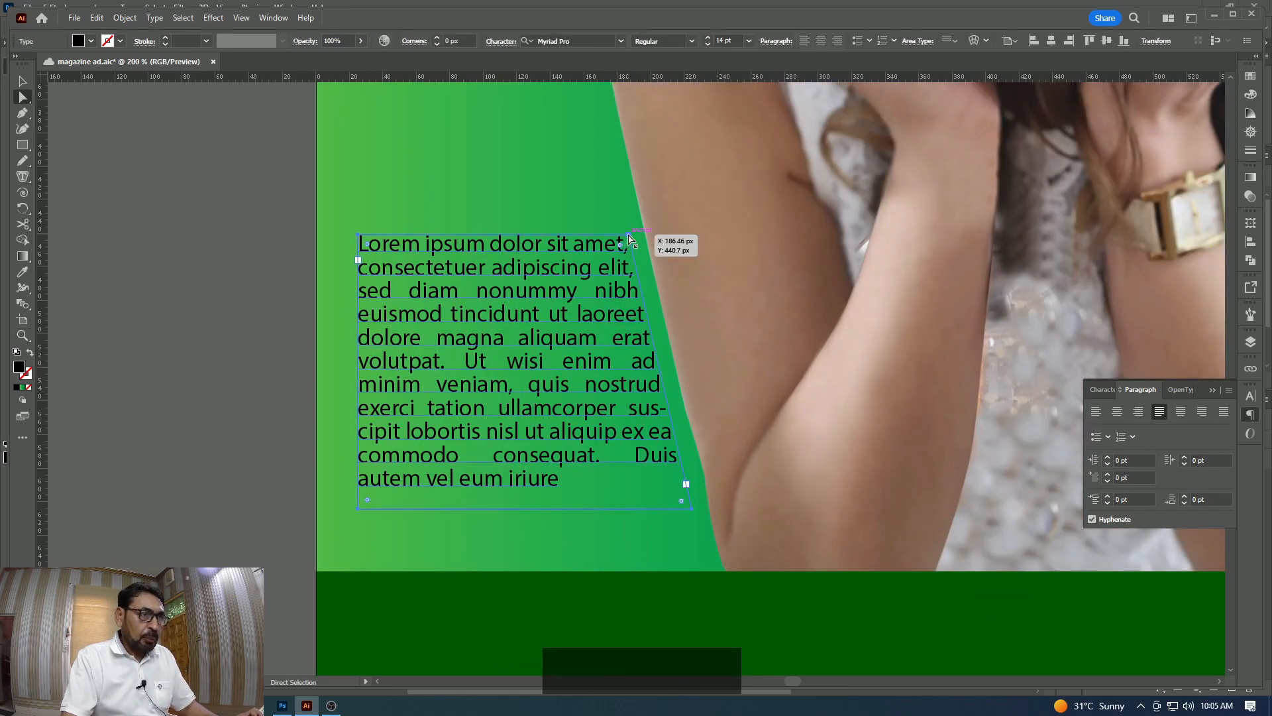
pyautogui.moveTo(629, 236); pyautogui.dragTo(703, 234)
pyautogui.press('ctrl')
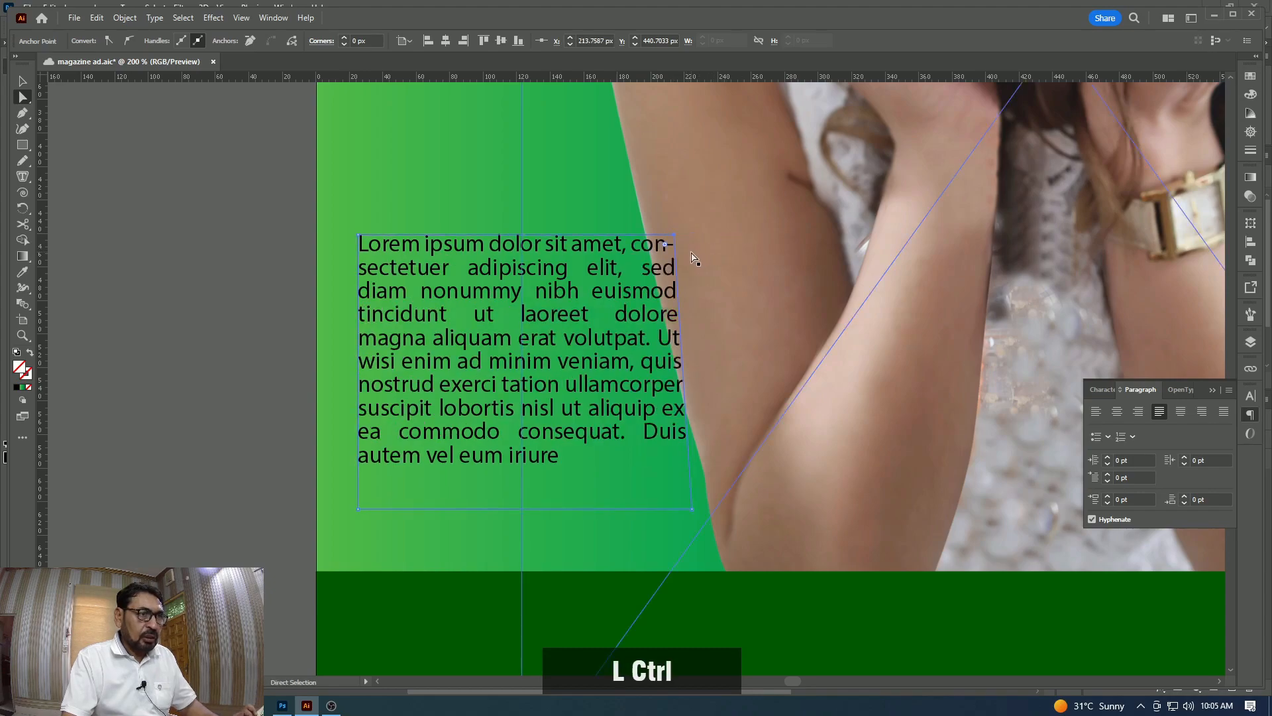
pyautogui.hotkey('ctrl', 'z')
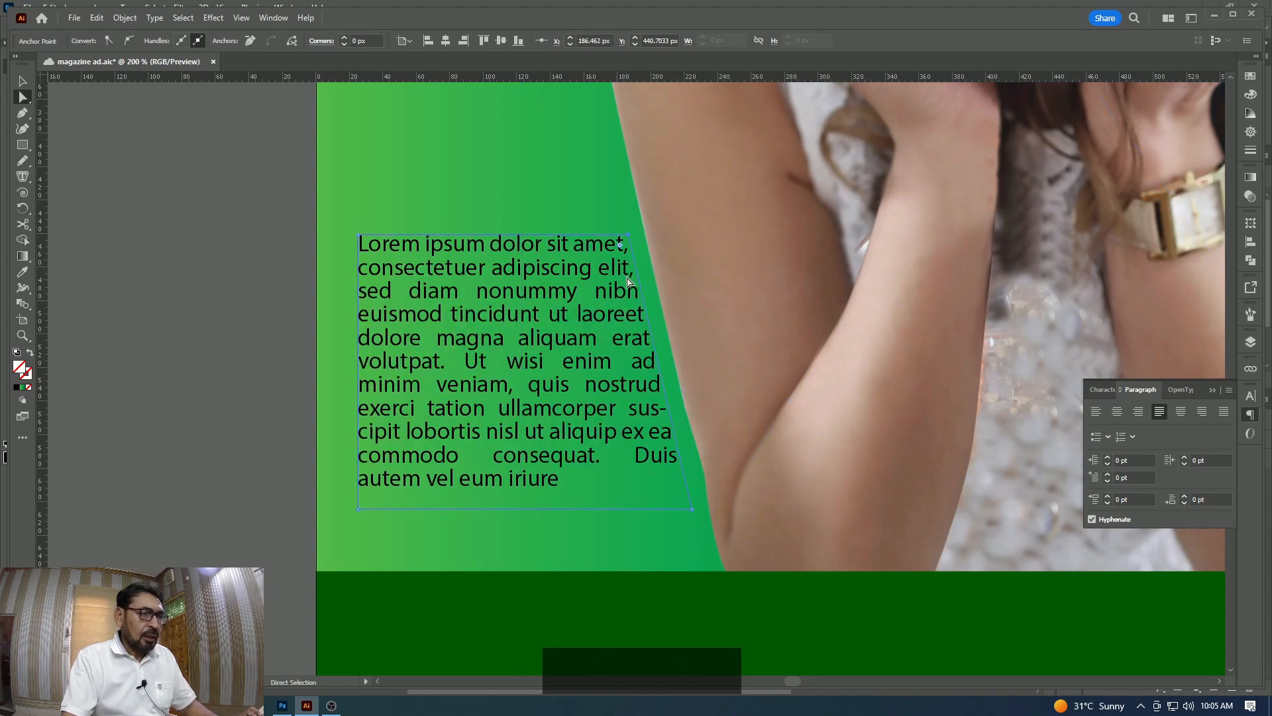
# Try slanting the text frame's left side by moving its upper-left corner point to the artboard edge, and restore the corner.
pyautogui.click(559, 290)
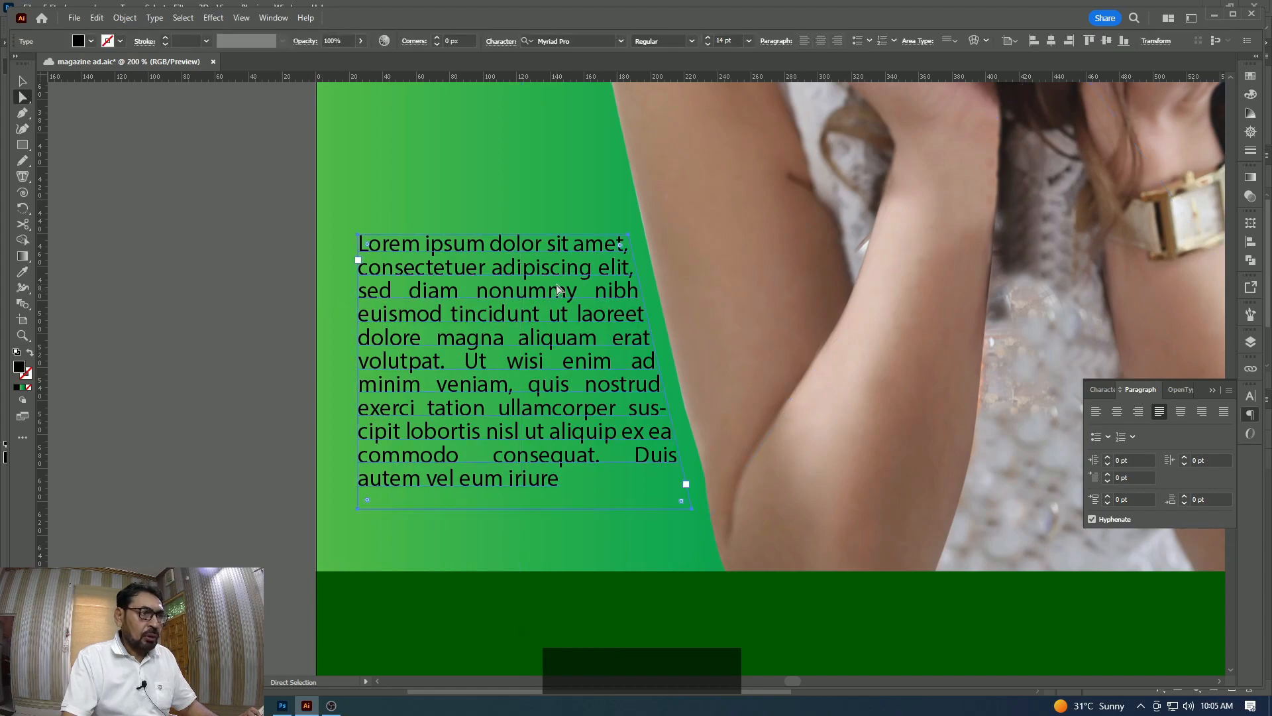
pyautogui.click(274, 295)
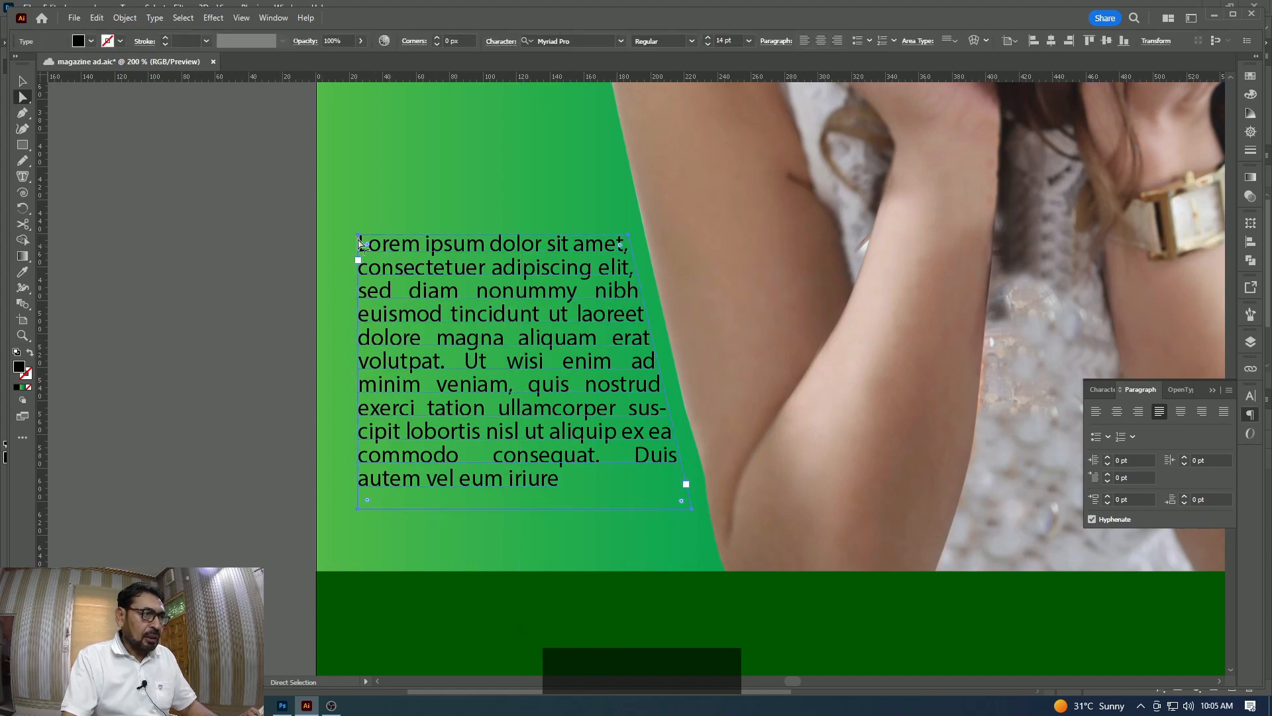
pyautogui.click(391, 247)
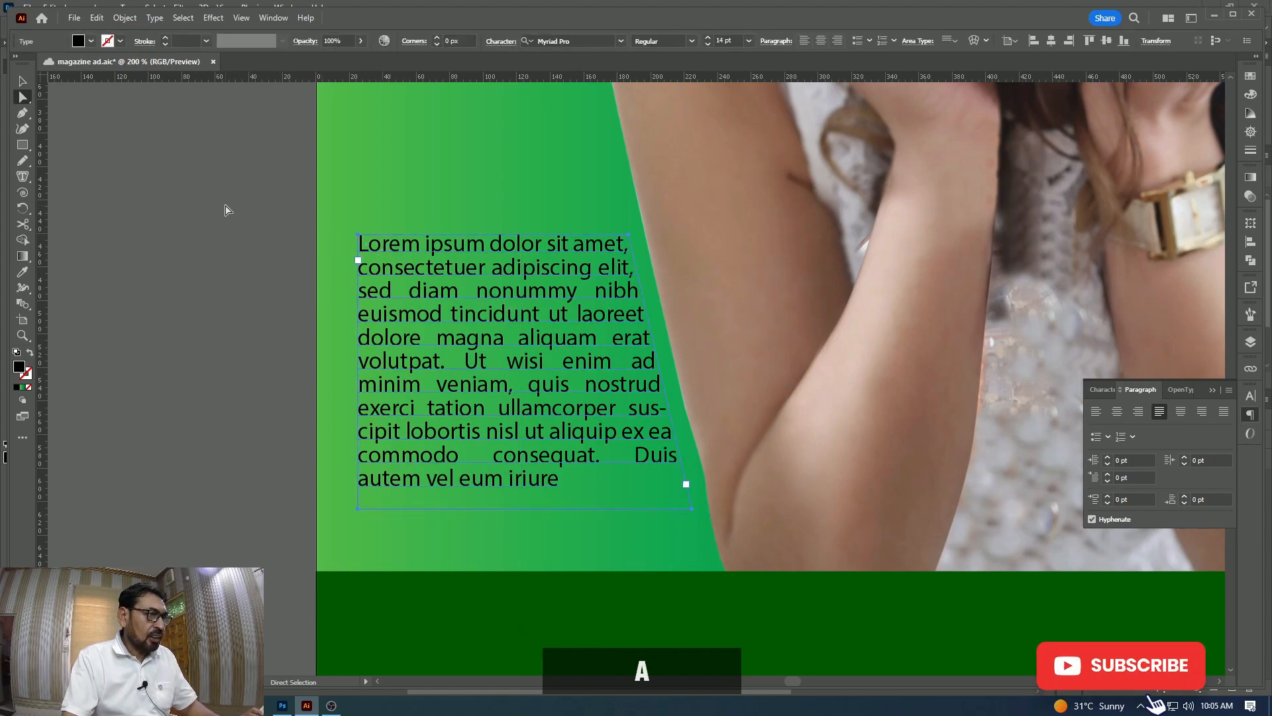
pyautogui.click(358, 236)
pyautogui.moveTo(356, 235); pyautogui.dragTo(313, 237)
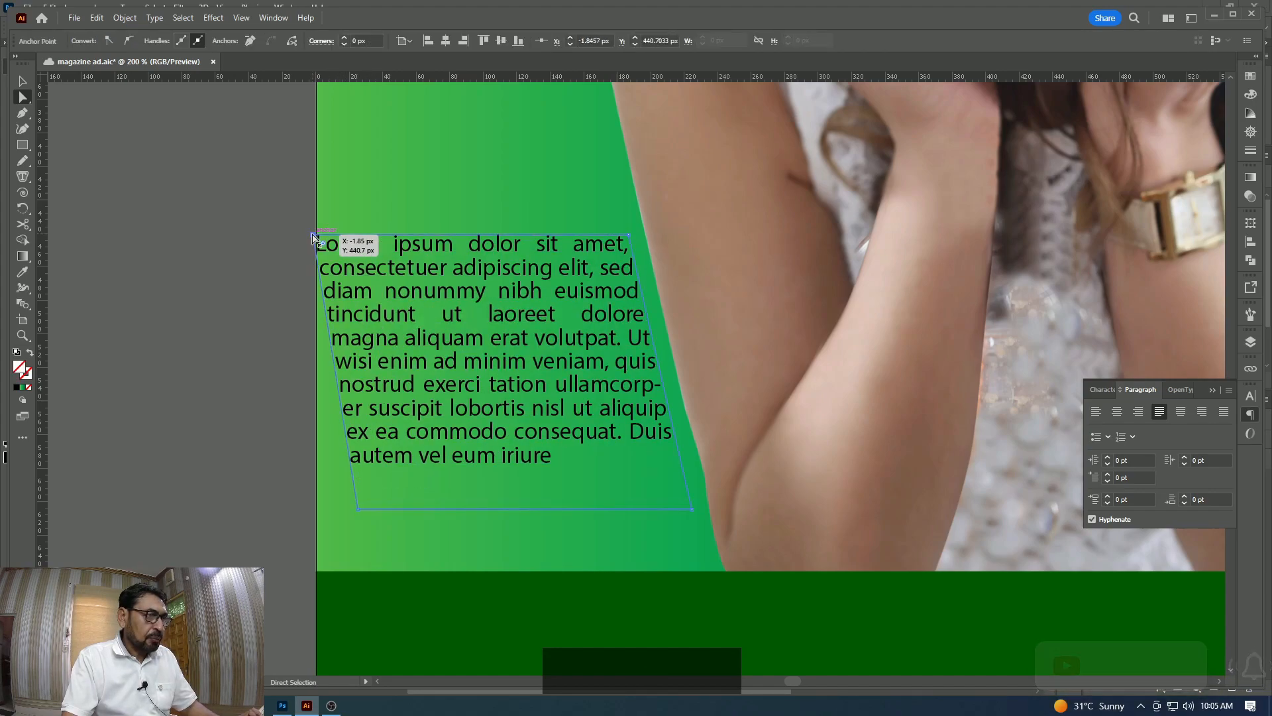
pyautogui.moveTo(315, 237); pyautogui.dragTo(356, 239)
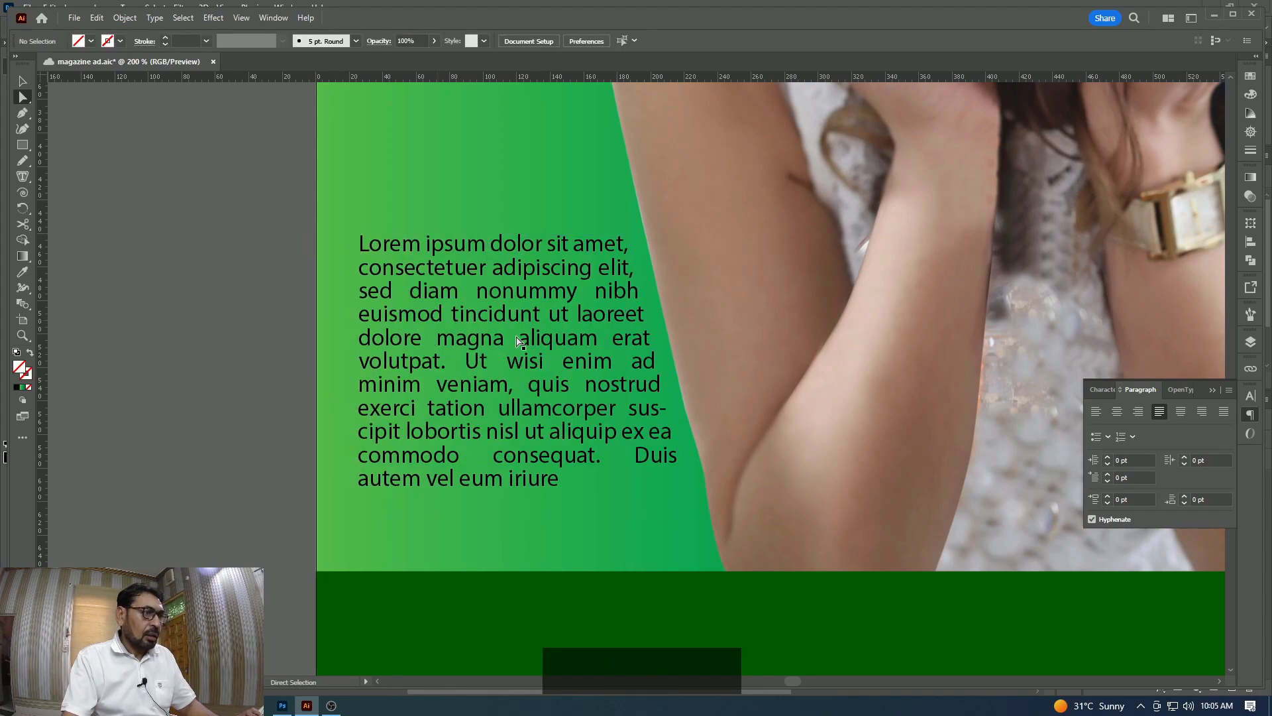
# Set the fill color of the Lorem ipsum paragraph on the green background to white.
pyautogui.press('z')
pyautogui.keyDown('alt'); pyautogui.click(777, 365); pyautogui.keyUp('alt')
pyautogui.keyDown('alt'); pyautogui.click(769, 361); pyautogui.keyUp('alt')
pyautogui.keyDown('alt'); pyautogui.click(739, 344); pyautogui.keyUp('alt')
pyautogui.keyDown('alt'); pyautogui.click(733, 340); pyautogui.keyUp('alt')
pyautogui.keyDown('alt'); pyautogui.click(732, 348); pyautogui.keyUp('alt')
pyautogui.moveTo(564, 390); pyautogui.dragTo(574, 301)
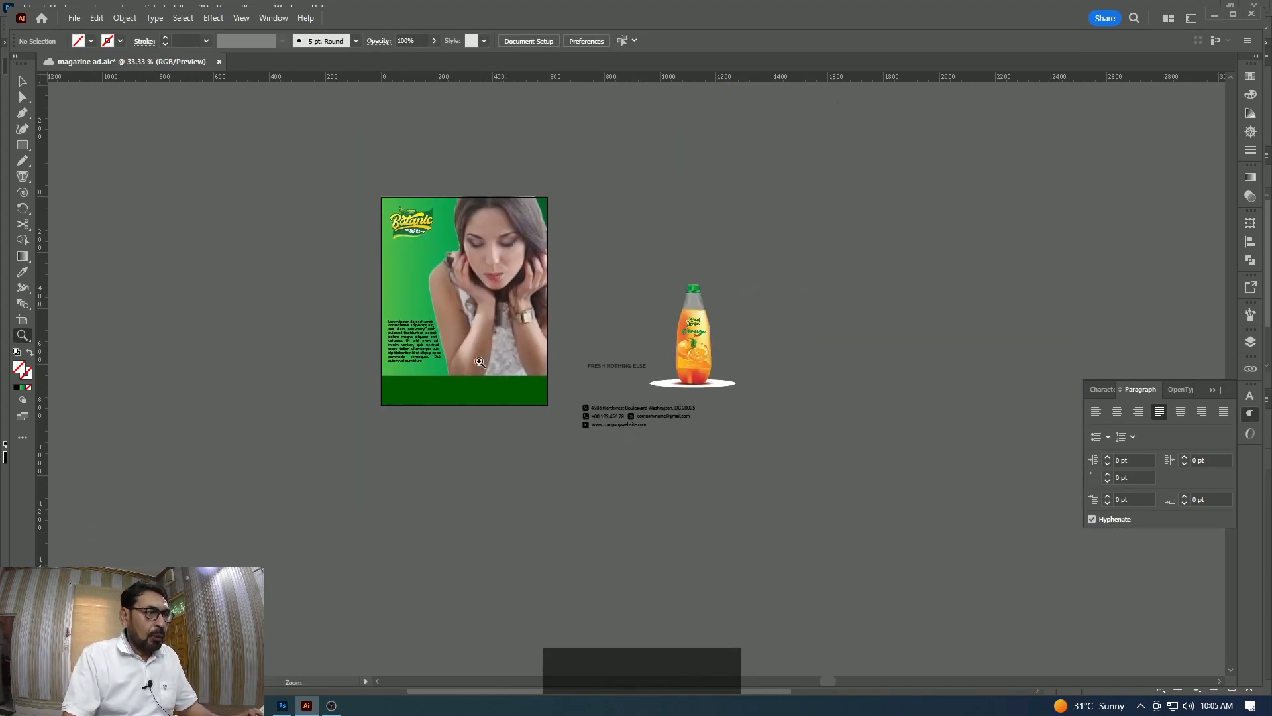
pyautogui.press('v')
pyautogui.click(429, 341)
pyautogui.press('z')
pyautogui.click(1250, 76)
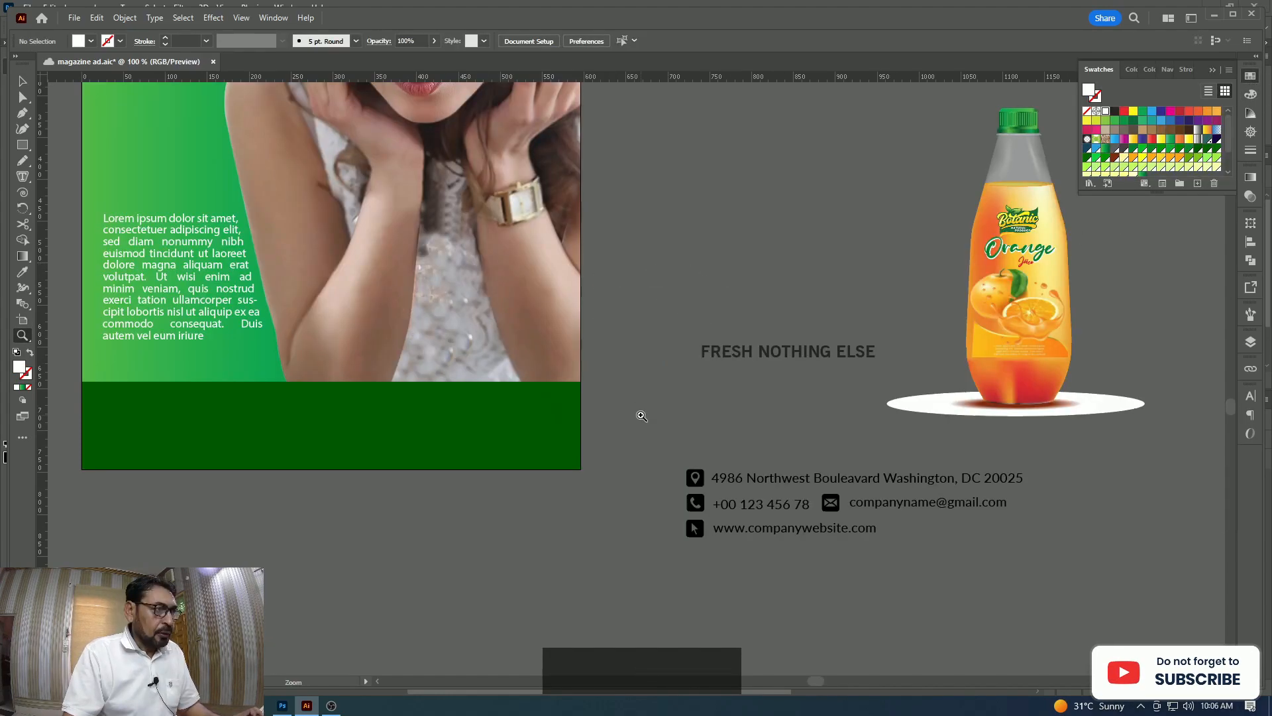
# Move the juice bottle and its base ellipse onto the lower part of the ad and bring them to the front.
pyautogui.keyDown('alt'); pyautogui.click(604, 362); pyautogui.keyUp('alt')
pyautogui.keyDown('alt'); pyautogui.click(603, 364); pyautogui.keyUp('alt')
pyautogui.moveTo(727, 374); pyautogui.dragTo(655, 267)
pyautogui.press('v')
pyautogui.moveTo(737, 251); pyautogui.dragTo(762, 412)
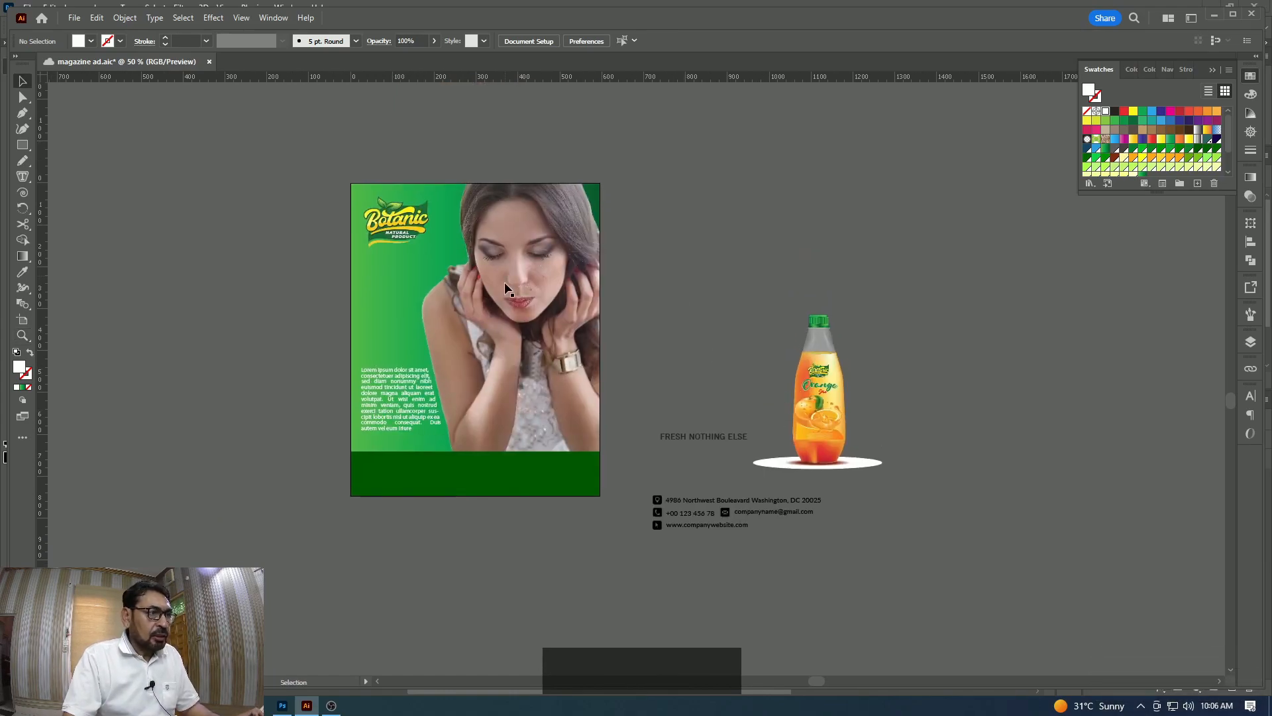
pyautogui.click(821, 363)
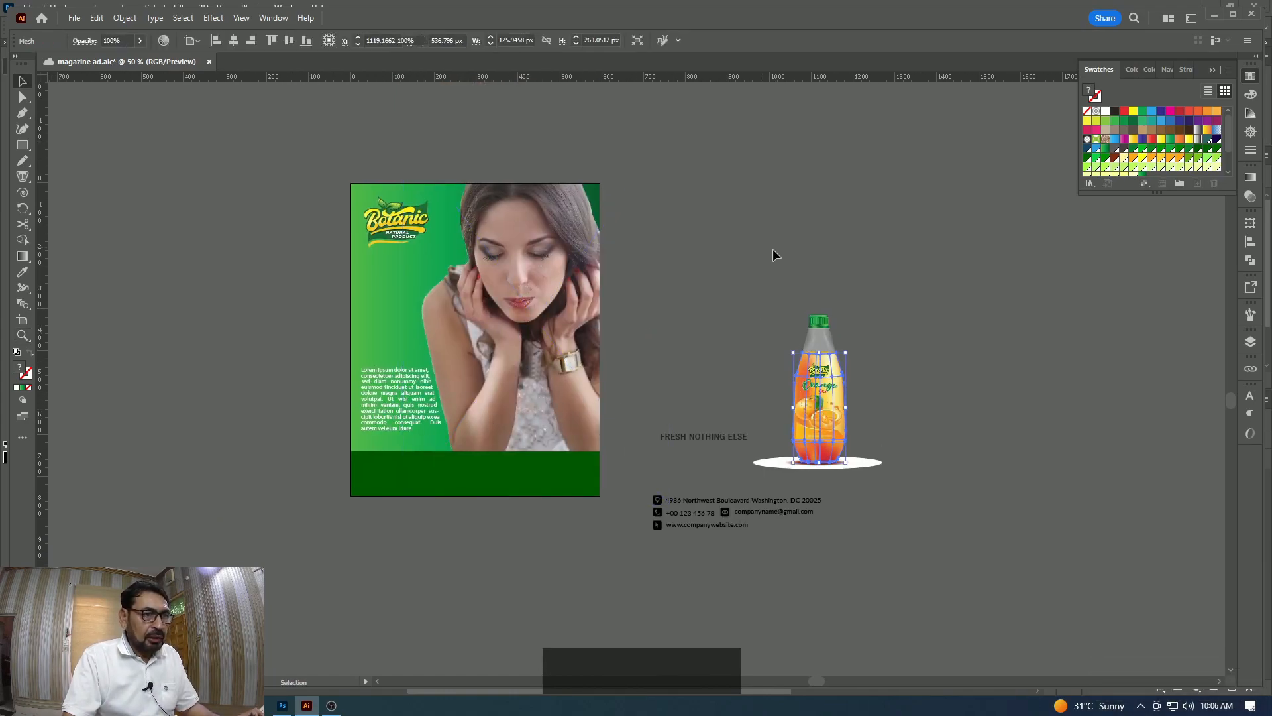
pyautogui.click(785, 284)
pyautogui.click(887, 456)
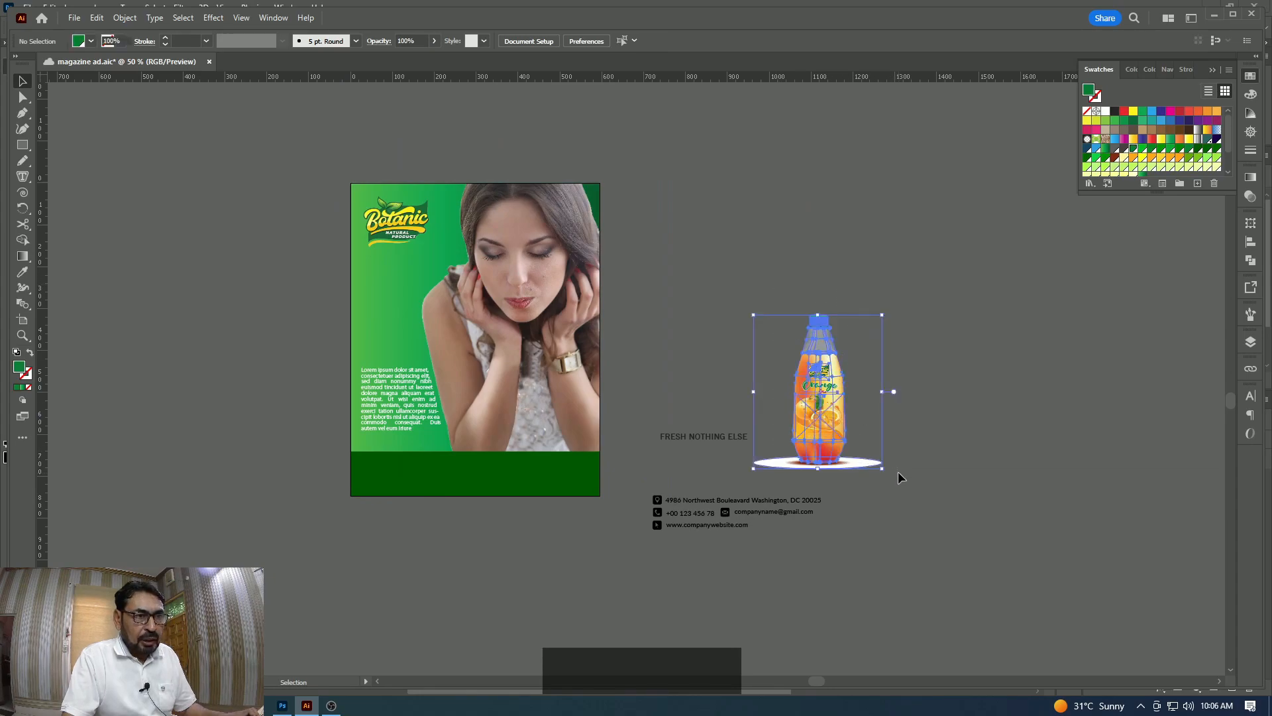
pyautogui.moveTo(831, 391); pyautogui.dragTo(519, 401)
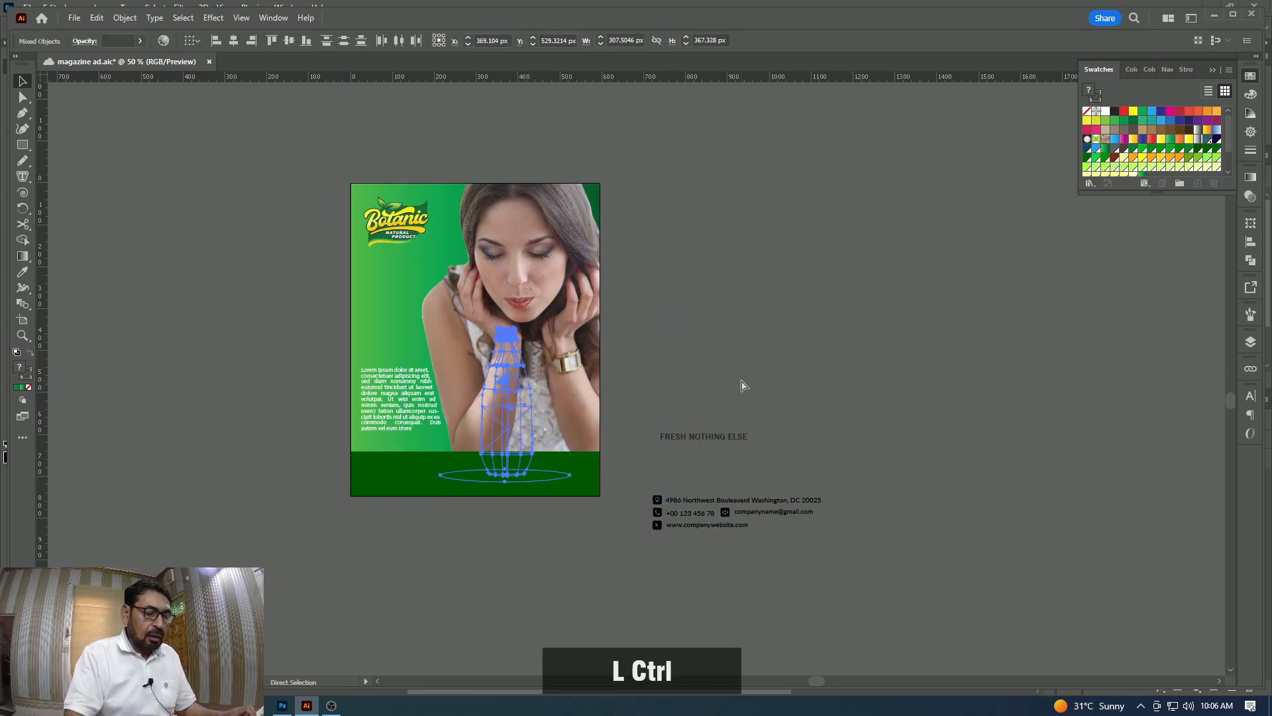
pyautogui.hotkey('ctrl', 'shift', ']')
# Shrink the bottle and its base proportionally and position them over the footer band, just beside the forearm with the watch.
pyautogui.press('z')
pyautogui.click(663, 404)
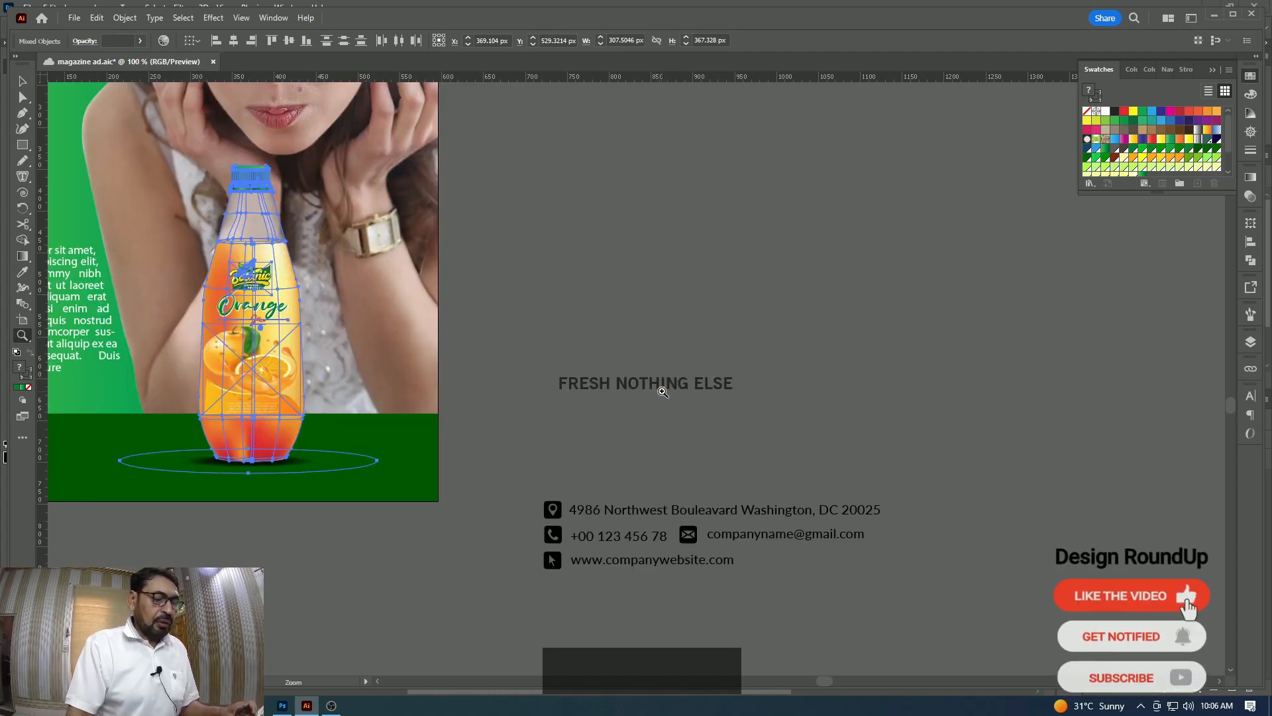
pyautogui.press('space')
pyautogui.moveTo(623, 325); pyautogui.dragTo(973, 304)
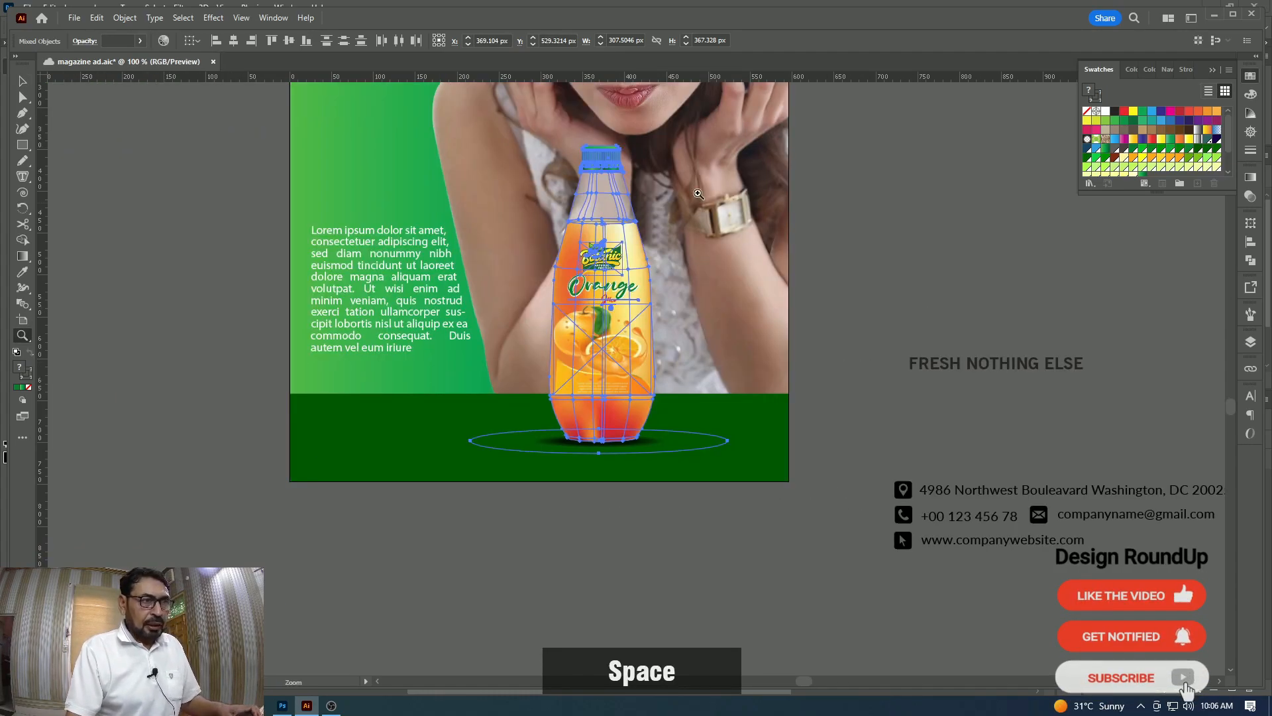
pyautogui.press('v')
pyautogui.moveTo(728, 146); pyautogui.dragTo(623, 346)
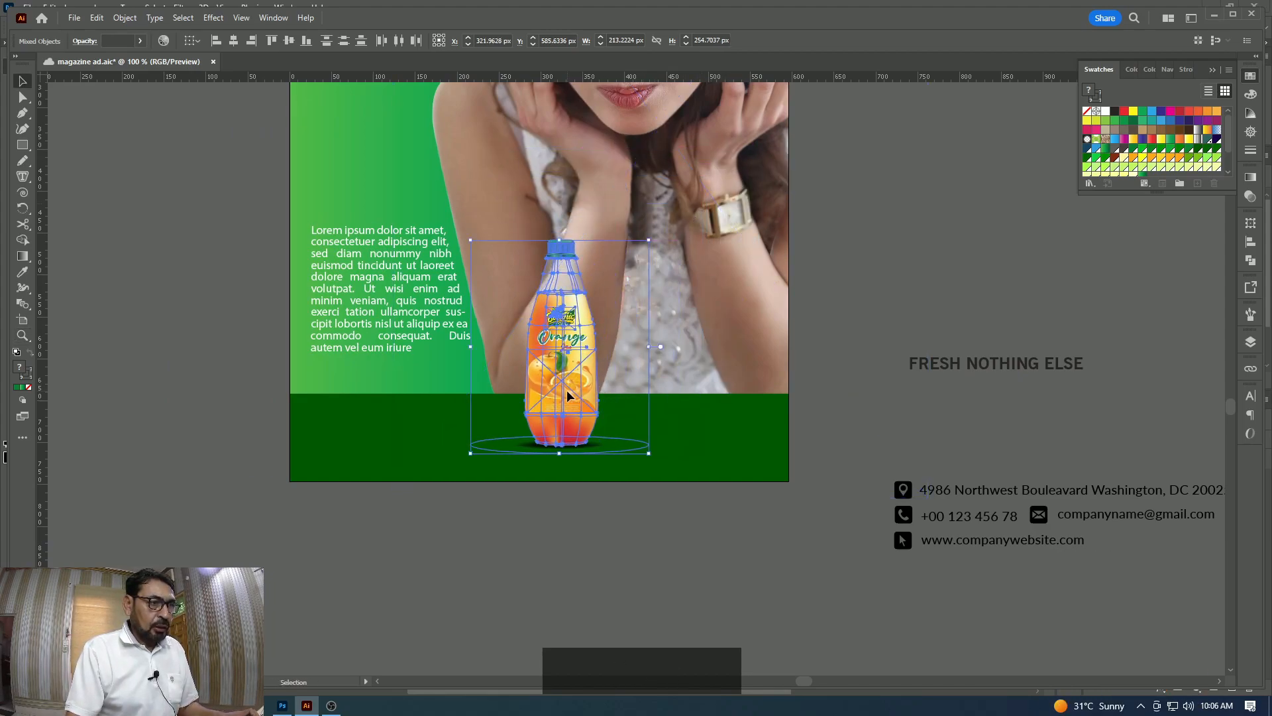
pyautogui.moveTo(568, 395); pyautogui.dragTo(606, 405)
pyautogui.moveTo(606, 405); pyautogui.dragTo(656, 412)
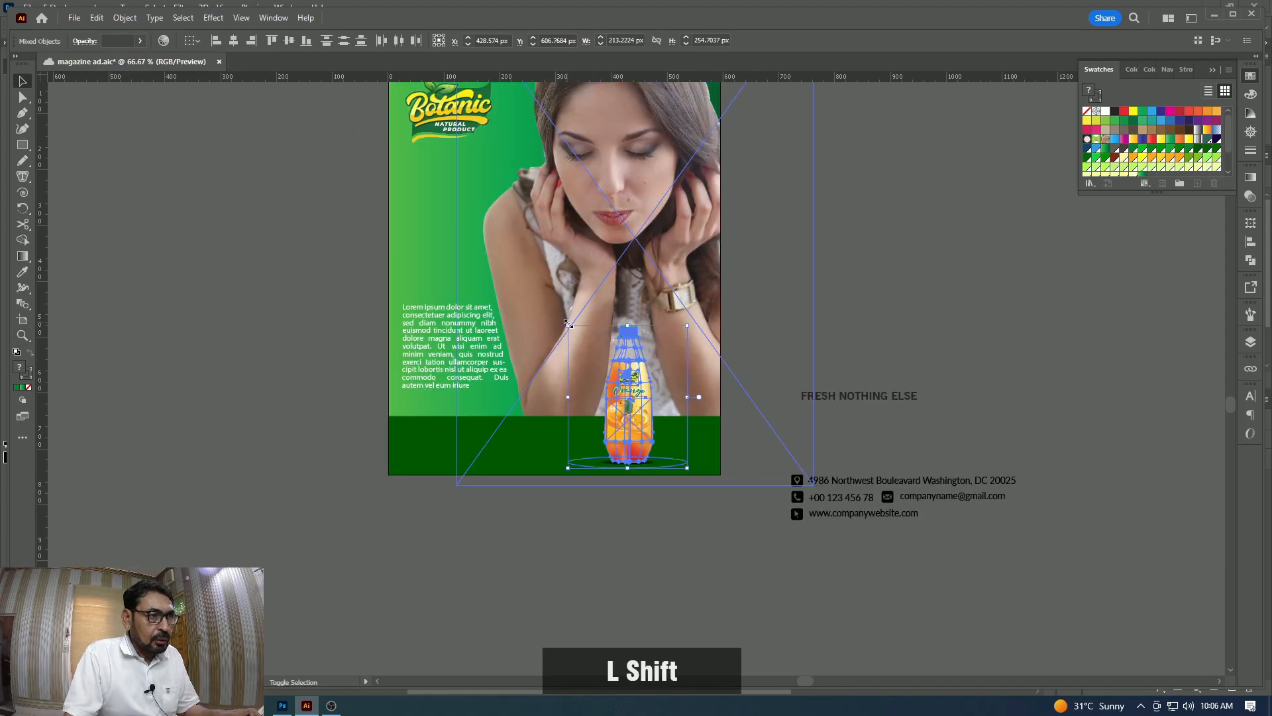
pyautogui.moveTo(565, 320); pyautogui.dragTo(556, 310)
pyautogui.click(862, 298)
# Delete the upper cap group of the bottle, keeping the narrow green ring at the neck.
pyautogui.press('z')
pyautogui.click(722, 362)
pyautogui.click(659, 367)
pyautogui.press('space')
pyautogui.moveTo(388, 311); pyautogui.dragTo(944, 377)
pyautogui.press('z')
pyautogui.keyDown('alt'); pyautogui.click(790, 378); pyautogui.keyUp('alt')
pyautogui.keyDown('alt'); pyautogui.click(759, 381); pyautogui.keyUp('alt')
pyautogui.press('space')
pyautogui.moveTo(640, 318); pyautogui.dragTo(815, 332)
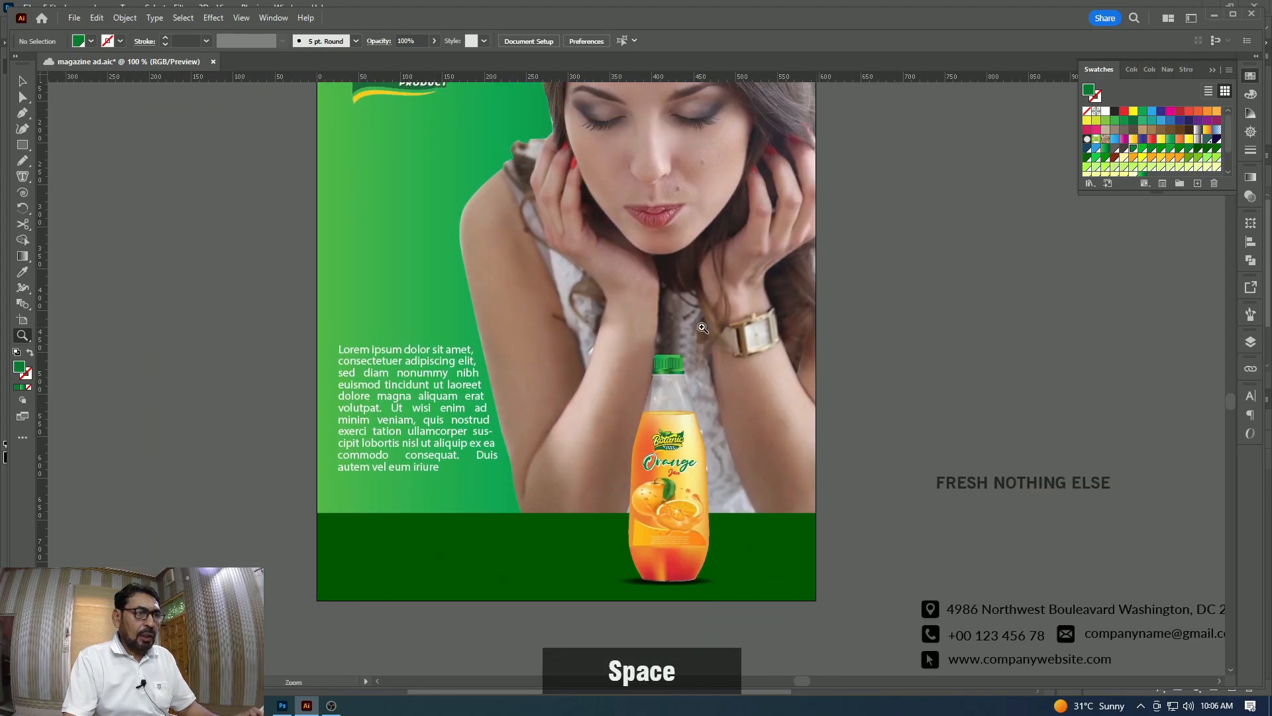
pyautogui.press('v')
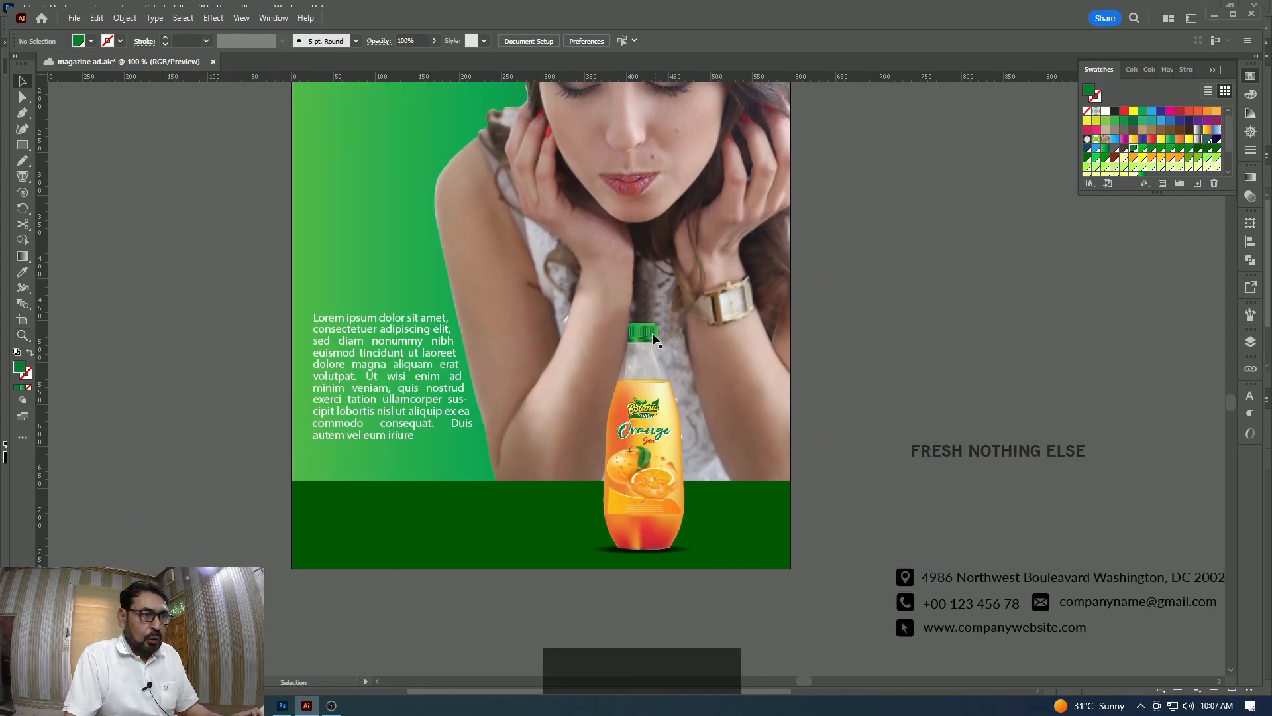
pyautogui.click(650, 333)
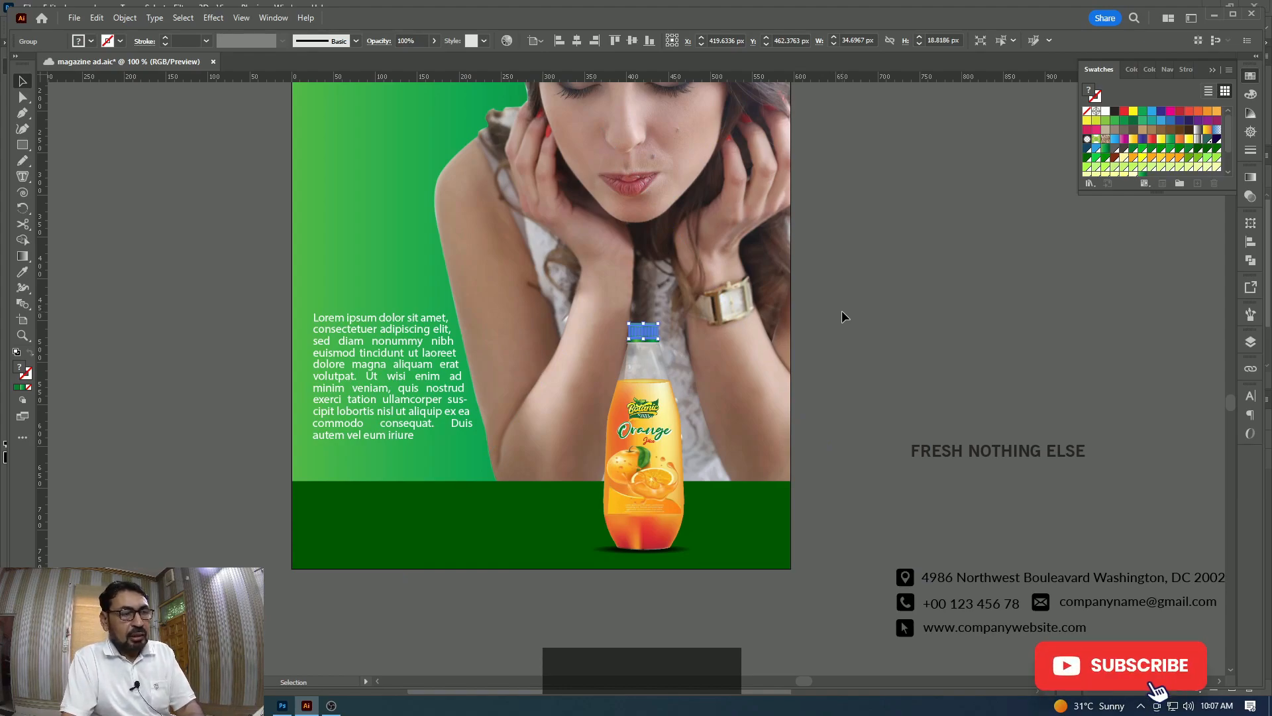
pyautogui.press('Delete')
# Draw a rectangle about 35 × 19 px directly above the bottle's green neck ring as a new cap.
pyautogui.press('z')
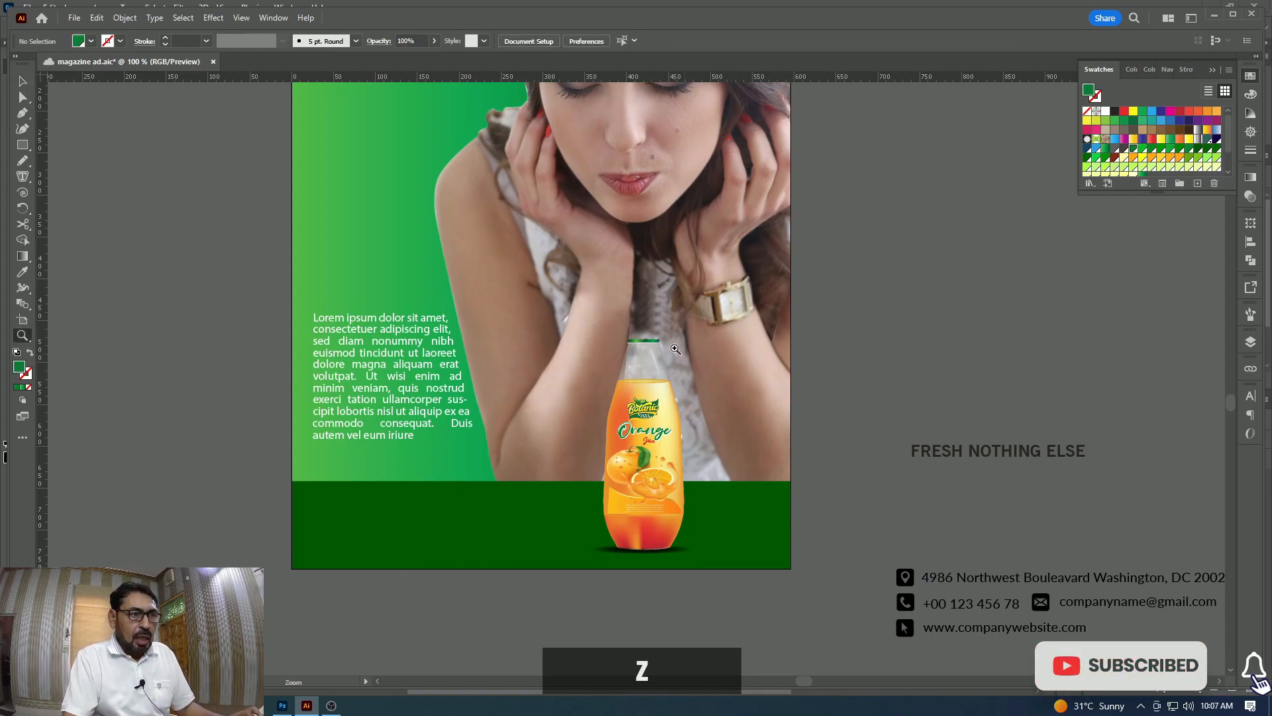
pyautogui.moveTo(633, 315); pyautogui.dragTo(938, 473)
pyautogui.click(762, 437)
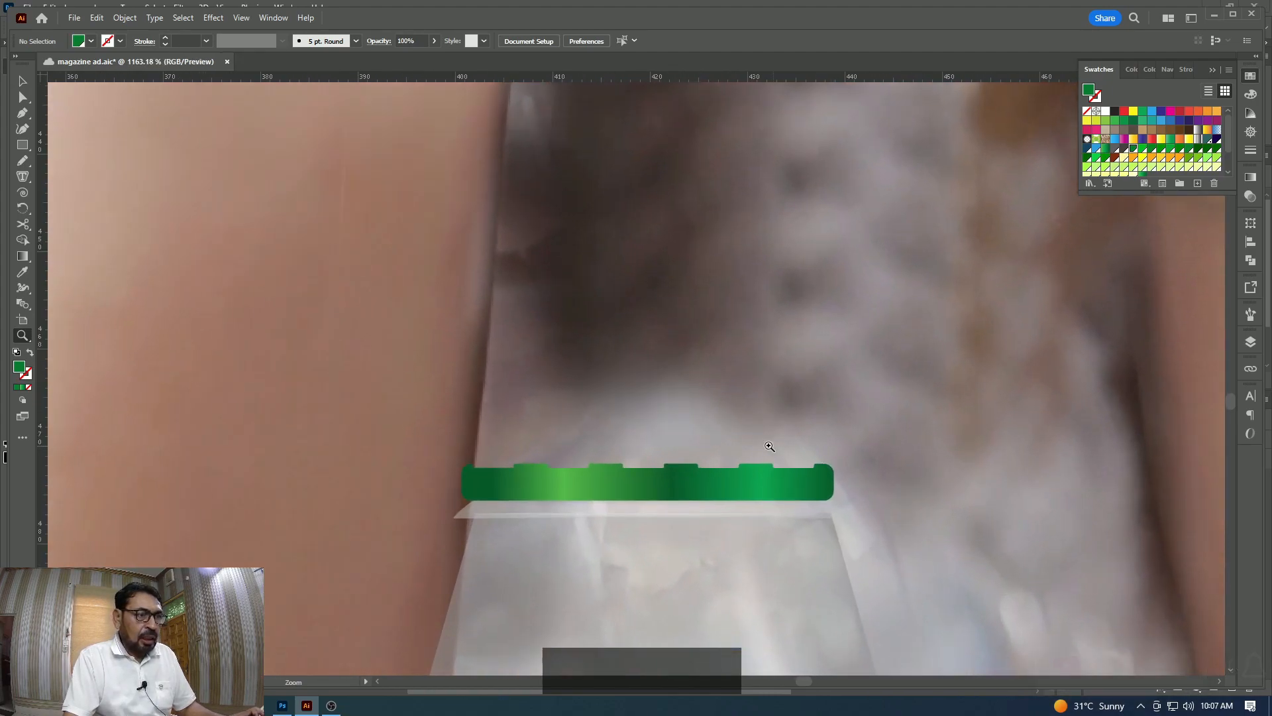
pyautogui.press('space')
pyautogui.moveTo(773, 446); pyautogui.dragTo(747, 292)
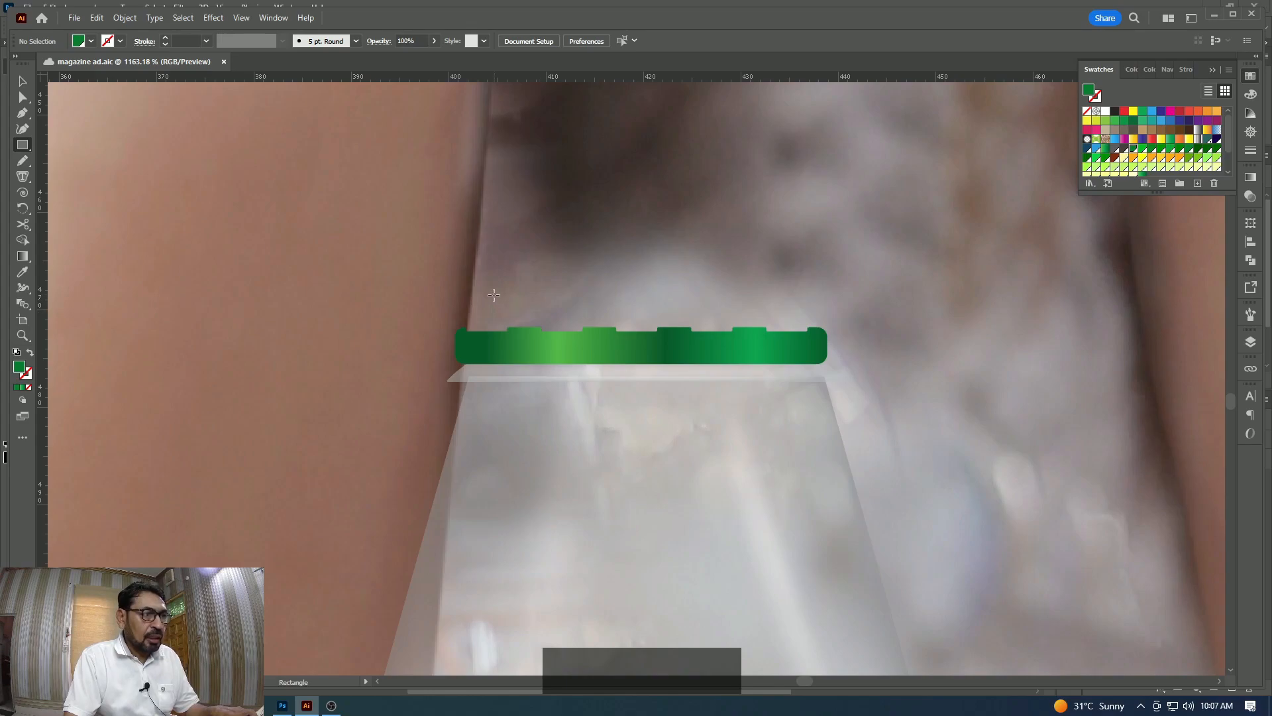
pyautogui.moveTo(808, 333)
pyautogui.mouseDown()
pyautogui.moveTo(548, 205)
pyautogui.moveTo(466, 182)
pyautogui.moveTo(466, 159)
pyautogui.mouseUp()
pyautogui.scroll(-10, 398, 398)
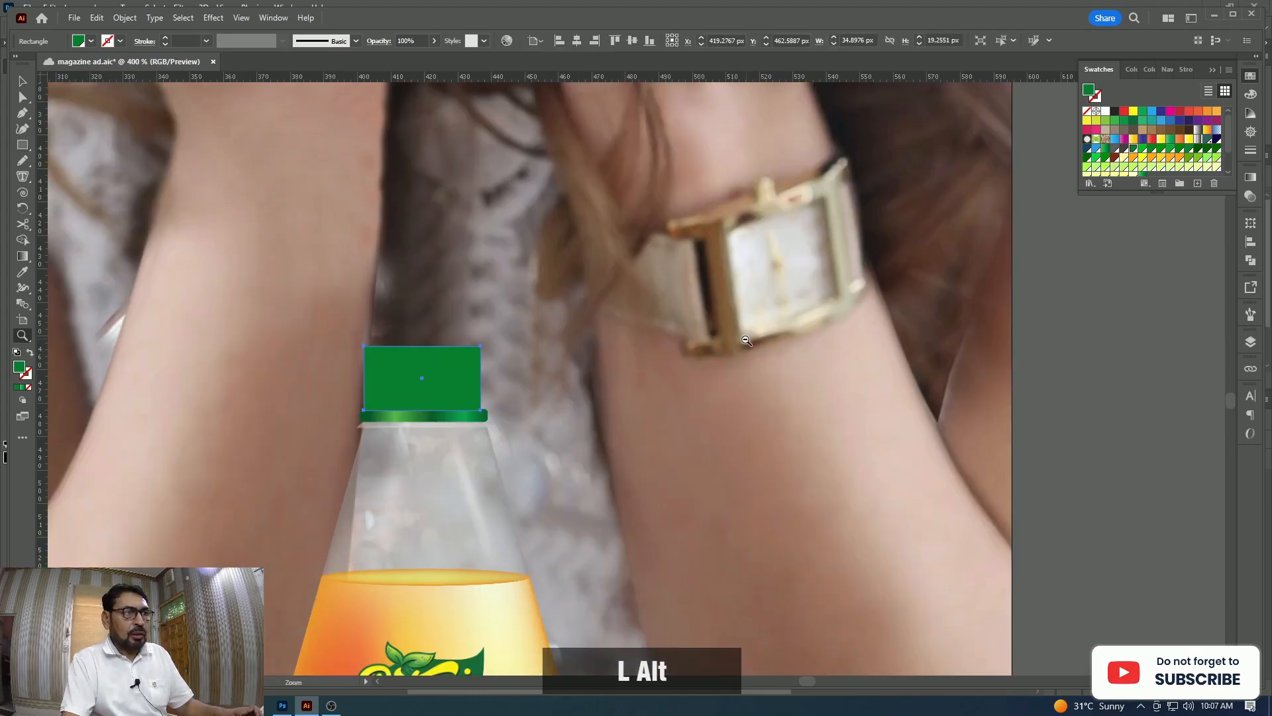
# Remove the cap rectangle's fill and give it a black stroke.
pyautogui.press('v')
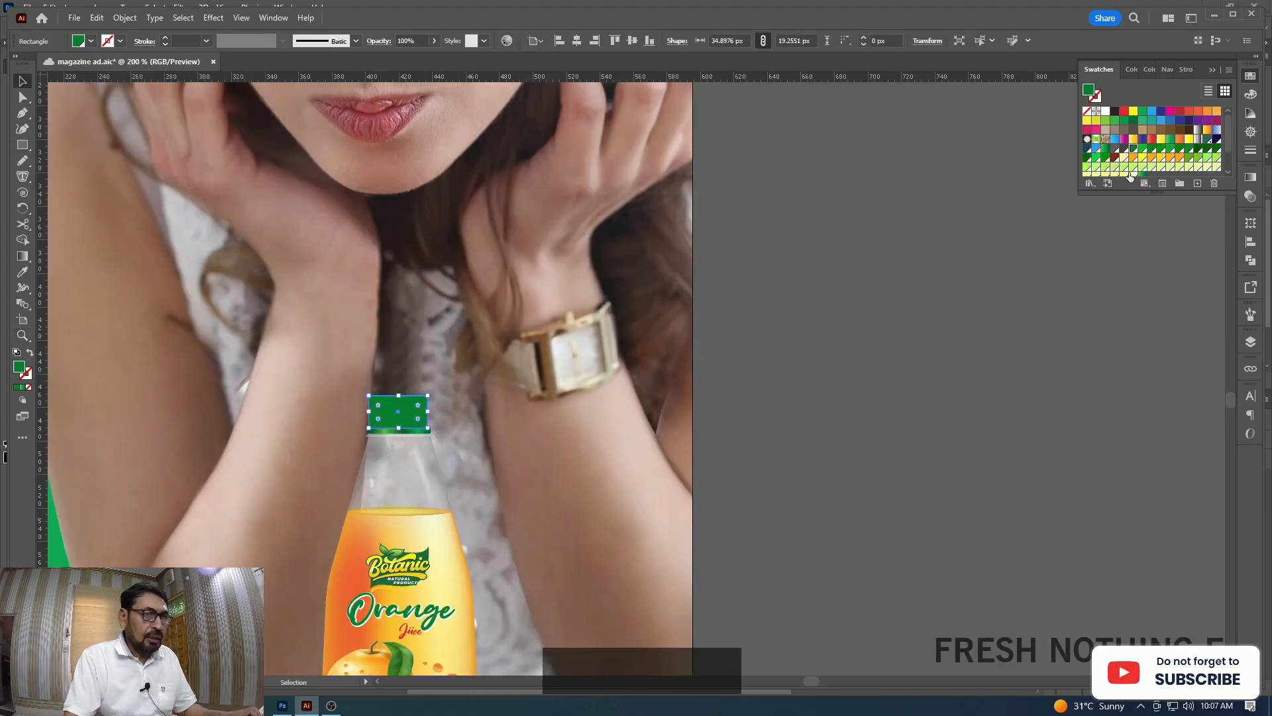
pyautogui.click(1087, 110)
pyautogui.click(1117, 112)
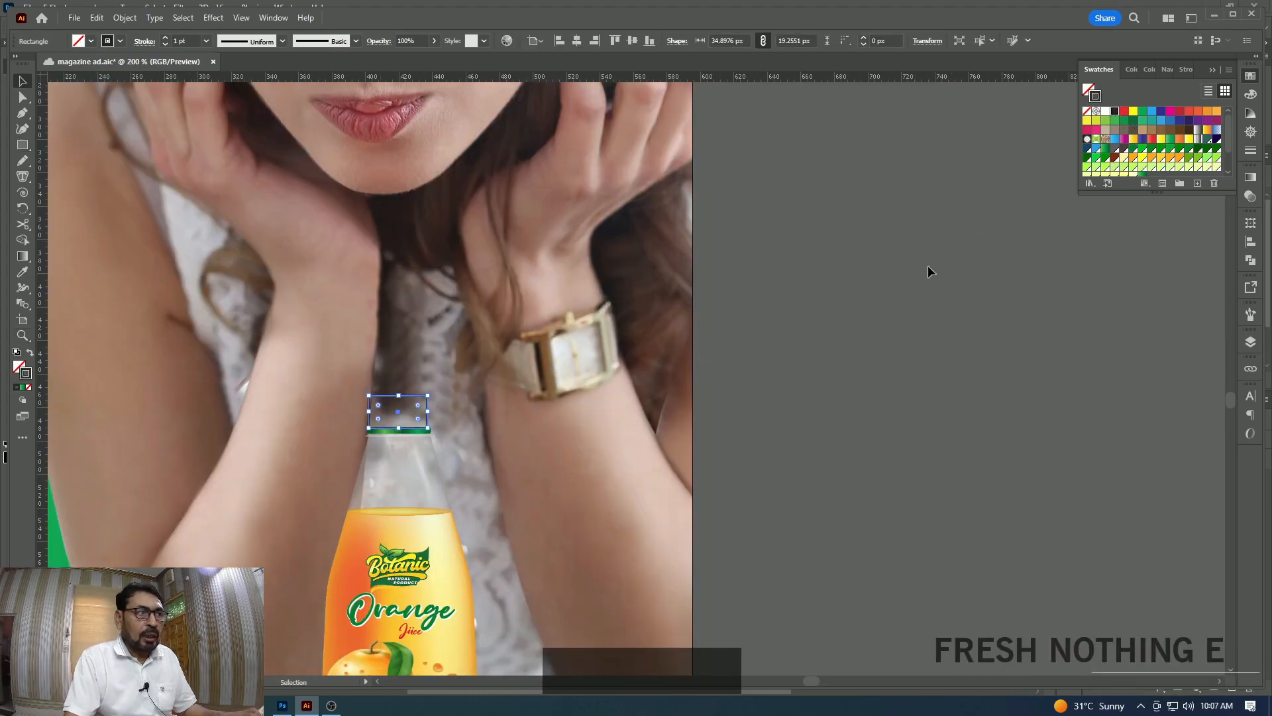
# Move the outlined cap rectangle off the ad onto the empty canvas beside it.
pyautogui.press('v')
pyautogui.click(859, 330)
pyautogui.moveTo(409, 401); pyautogui.dragTo(861, 398)
pyautogui.click(894, 408)
pyautogui.press('z')
pyautogui.click(812, 453)
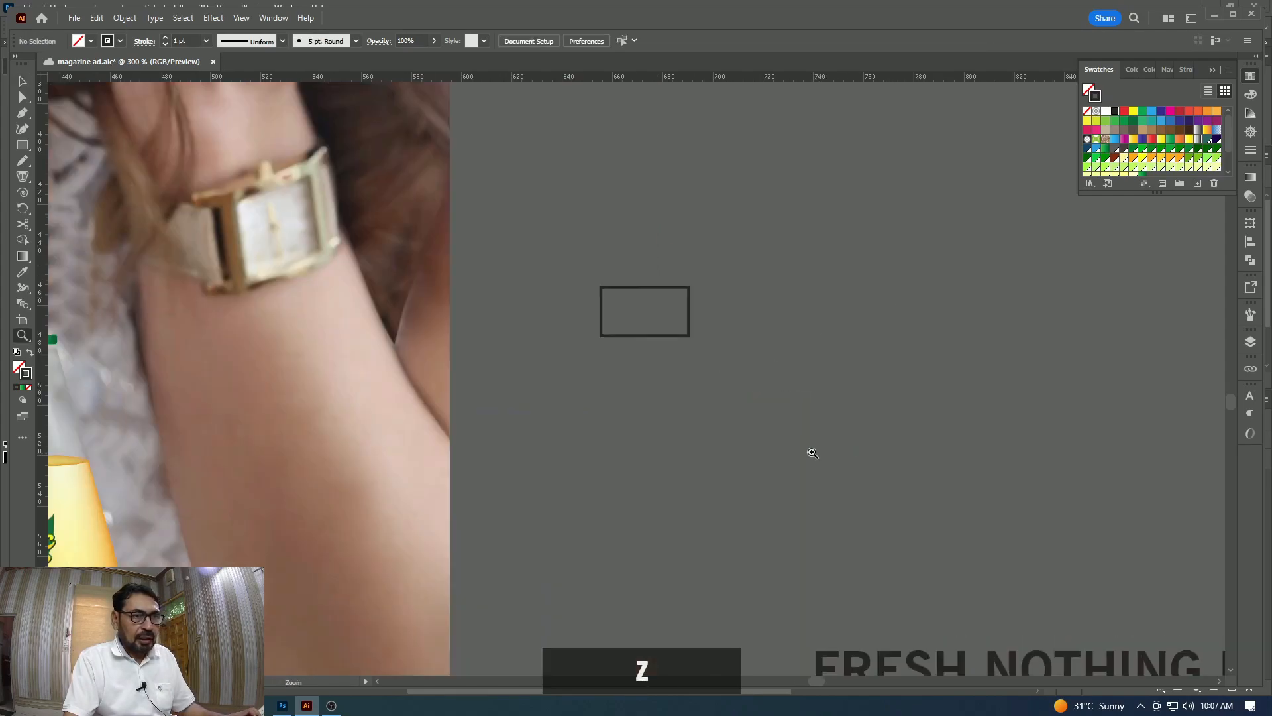
pyautogui.press('v')
pyautogui.moveTo(658, 300); pyautogui.dragTo(645, 281)
pyautogui.click(708, 273)
# Hide the artboards around the isolated cap rectangle.
pyautogui.press('z')
pyautogui.click(708, 344)
pyautogui.press('v')
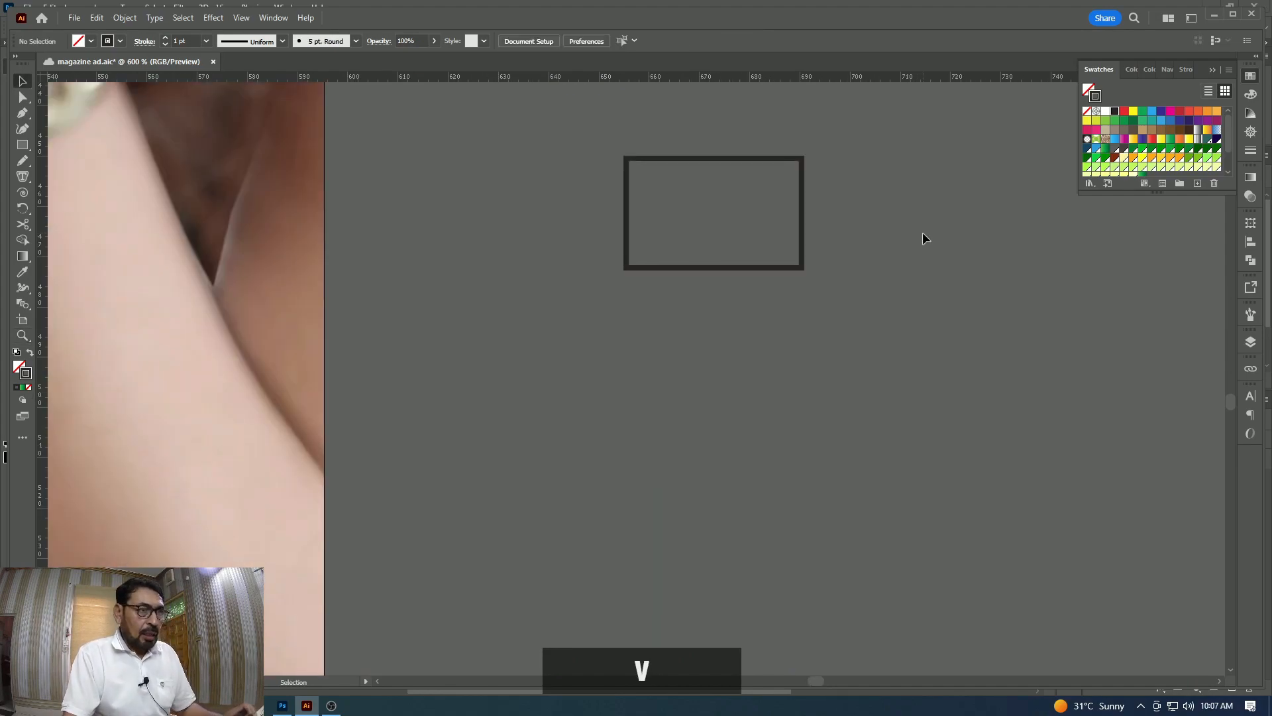
pyautogui.hotkey('shift', 'ctrl')
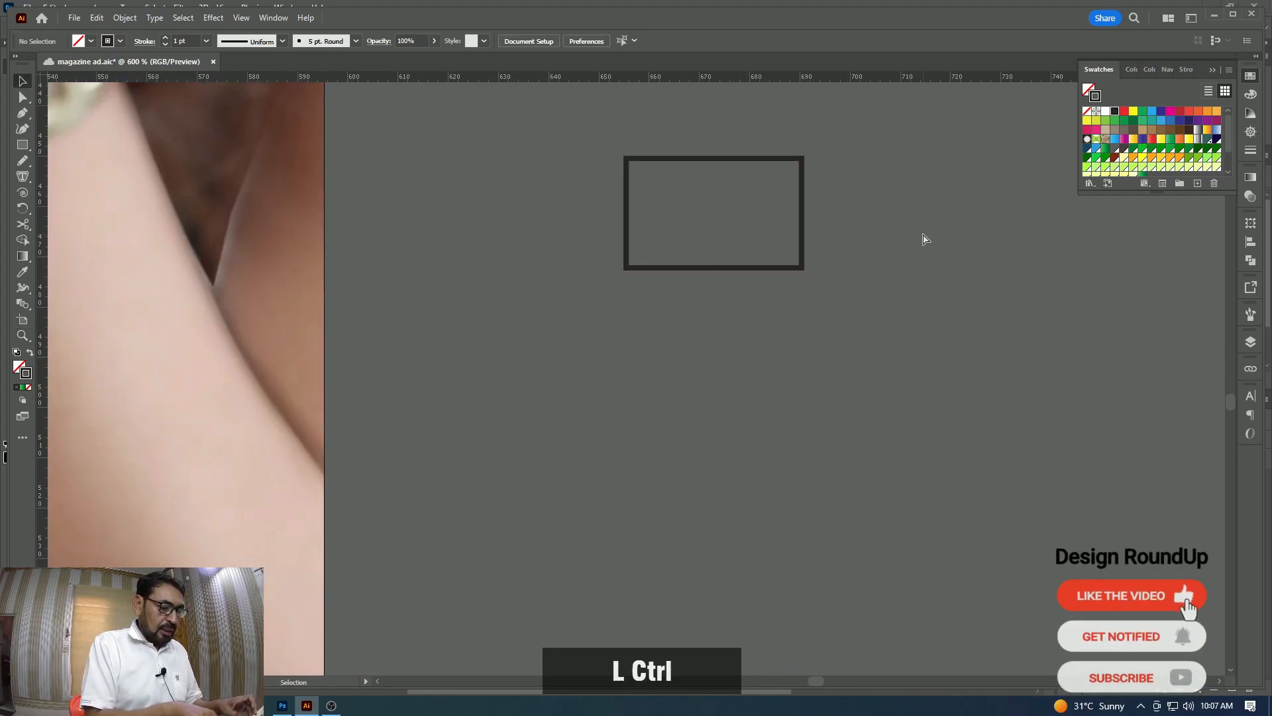
pyautogui.hotkey('ctrl', 'shift', 'h')
# Draw a straight horizontal line about 42 px long across the upper part of the cap rectangle with the Pen tool.
pyautogui.press('z')
pyautogui.click(804, 133)
pyautogui.press('space')
pyautogui.moveTo(805, 134); pyautogui.dragTo(695, 154)
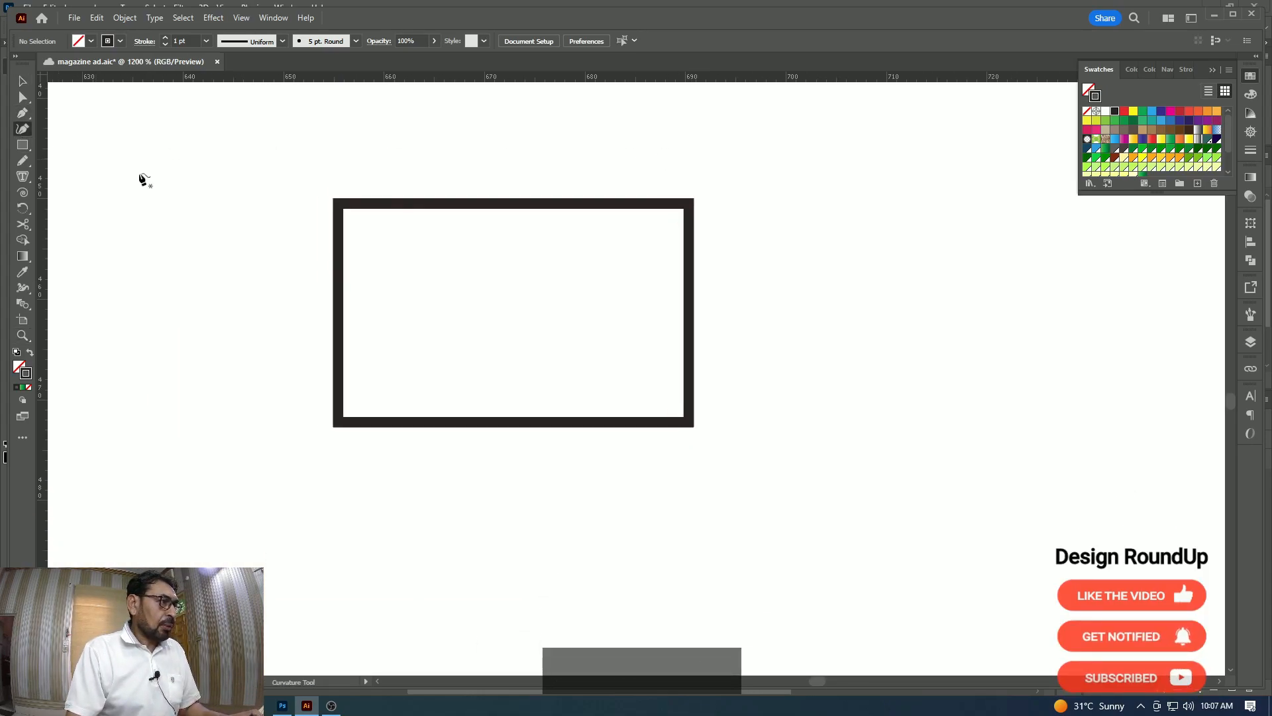
pyautogui.click(304, 237)
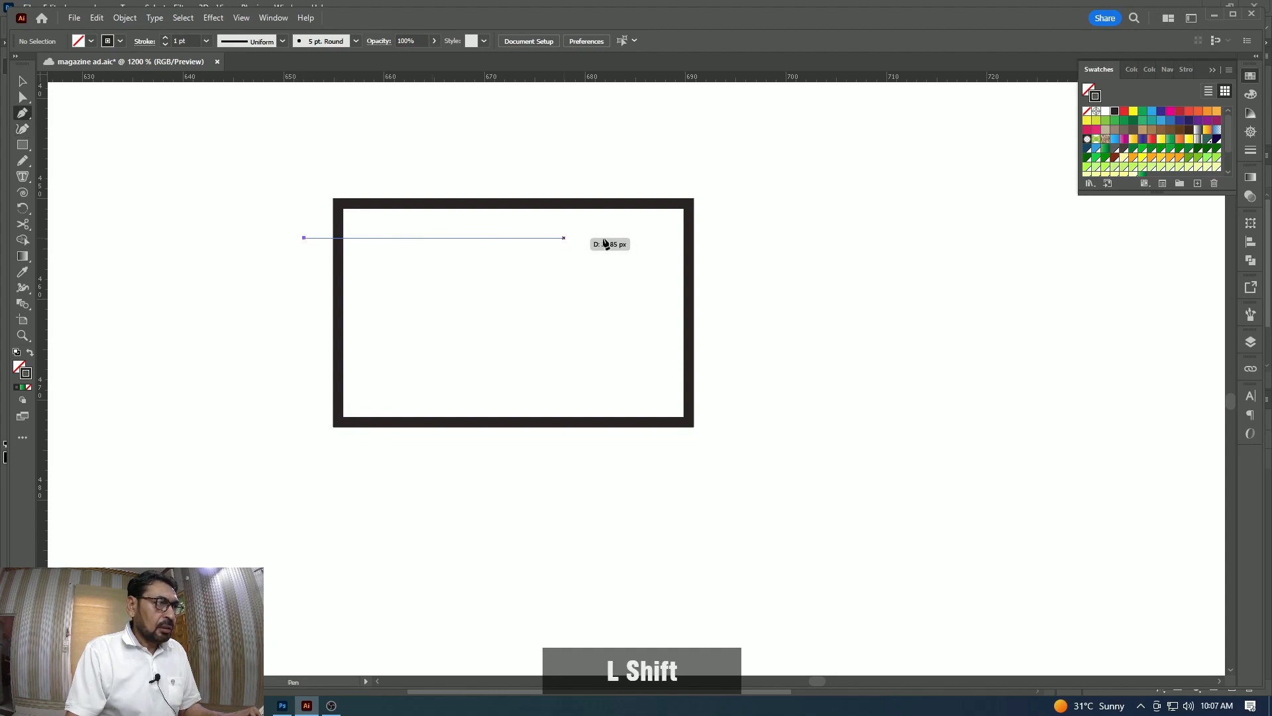
pyautogui.keyDown('shift'); pyautogui.click(729, 237); pyautogui.keyUp('shift')
pyautogui.keyDown('ctrl'); pyautogui.click(785, 247); pyautogui.keyUp('ctrl')
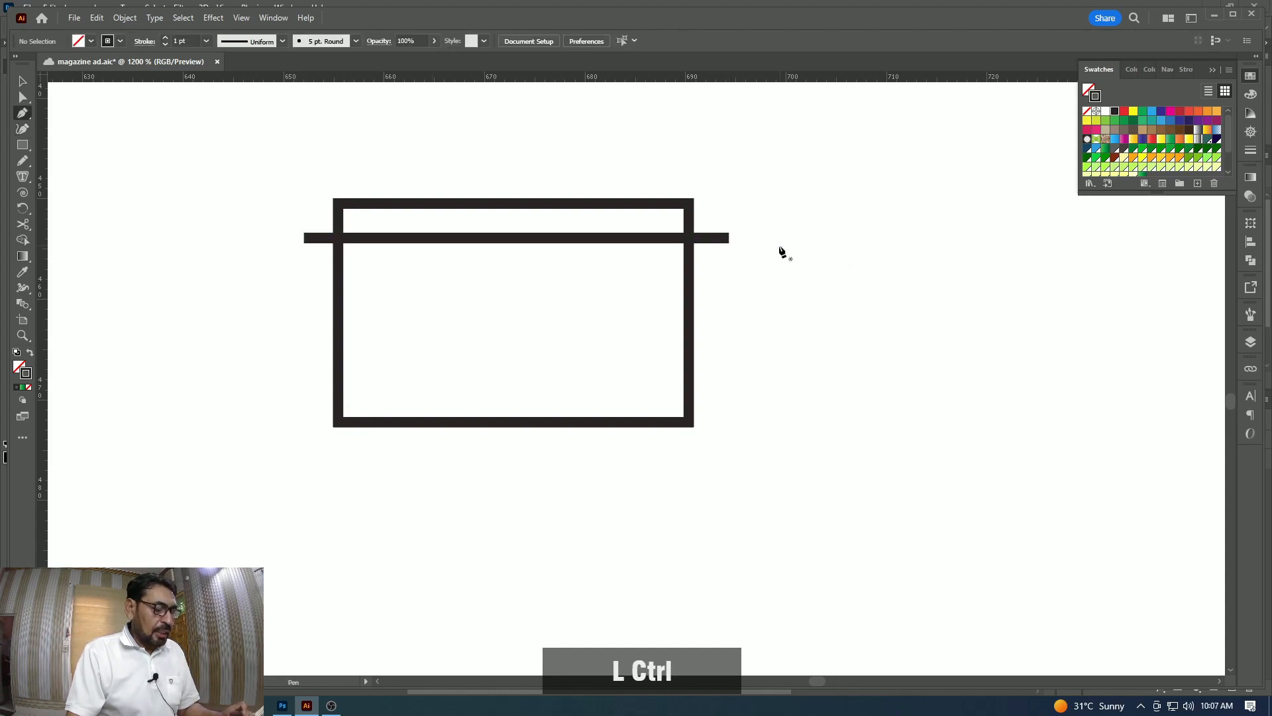
# Center the line horizontally on the rectangle so it extends equally past both sides.
pyautogui.press('v')
pyautogui.click(715, 240)
pyautogui.moveTo(721, 240); pyautogui.dragTo(718, 239)
pyautogui.click(766, 213)
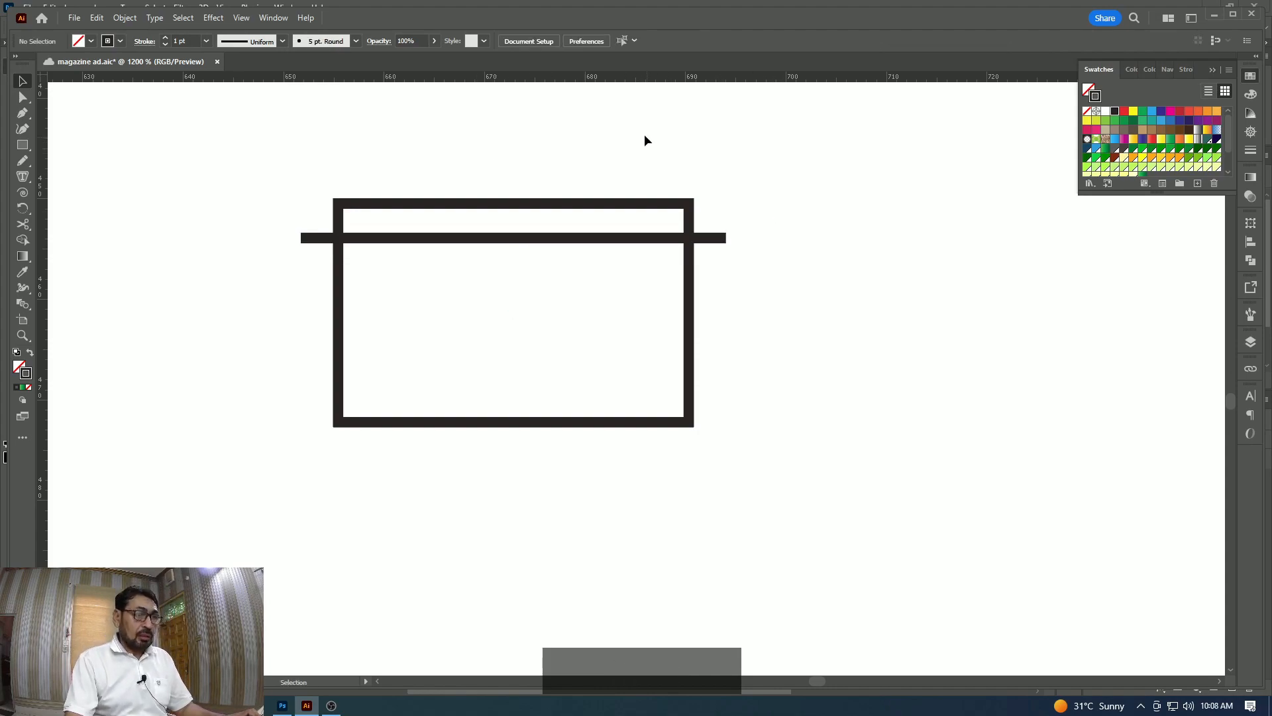
pyautogui.moveTo(570, 468); pyautogui.dragTo(716, 362)
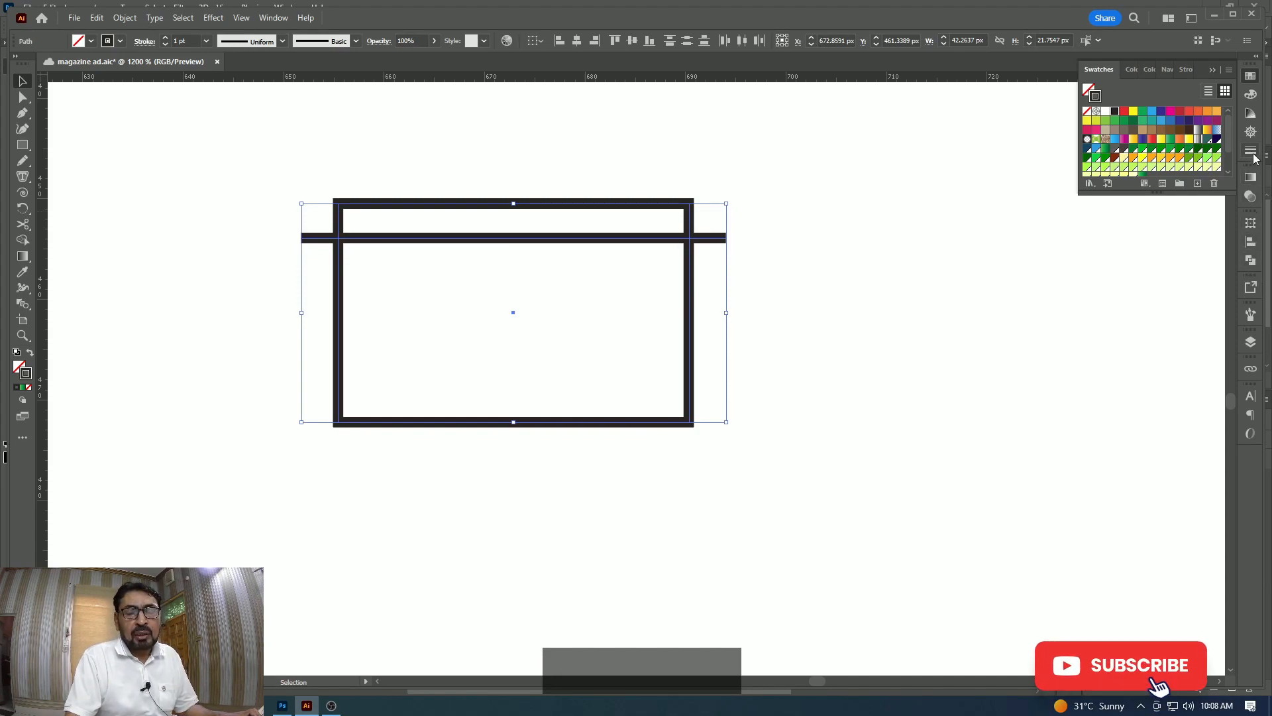
pyautogui.click(1251, 260)
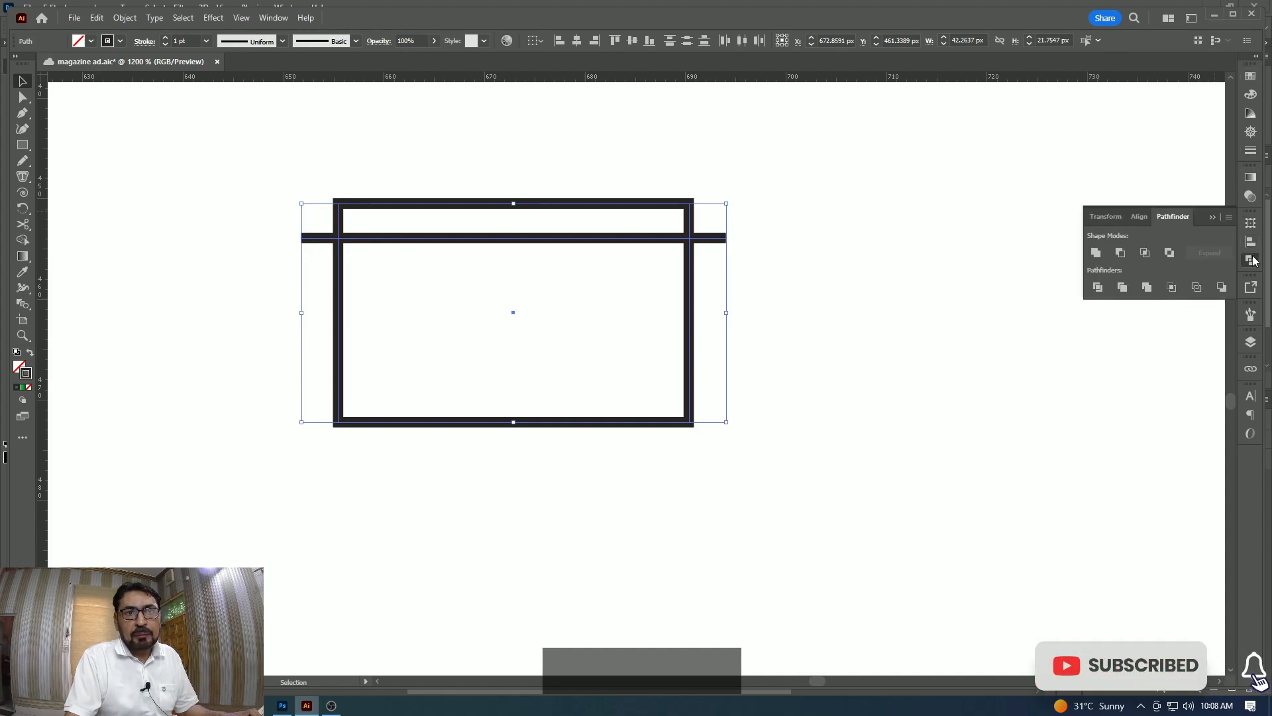
pyautogui.click(1251, 243)
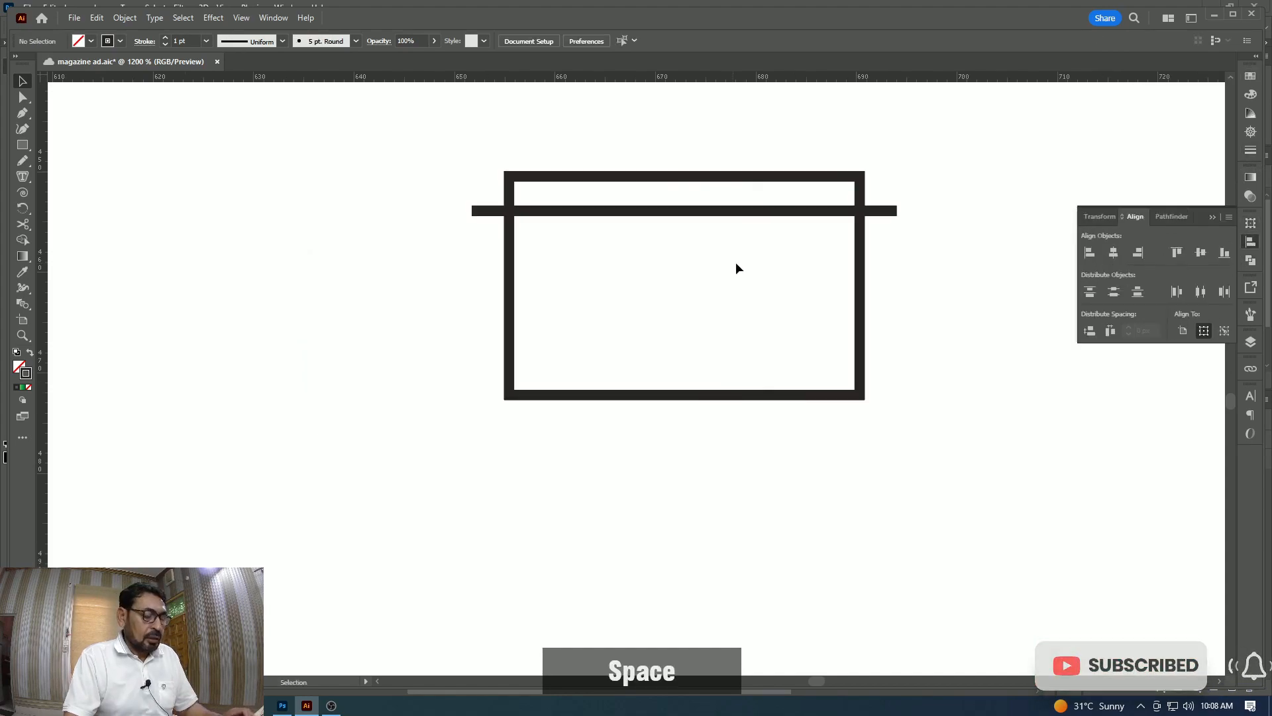
# Duplicate the horizontal line twice and place the copies below it at equal spacing across the rectangle.
pyautogui.press('v')
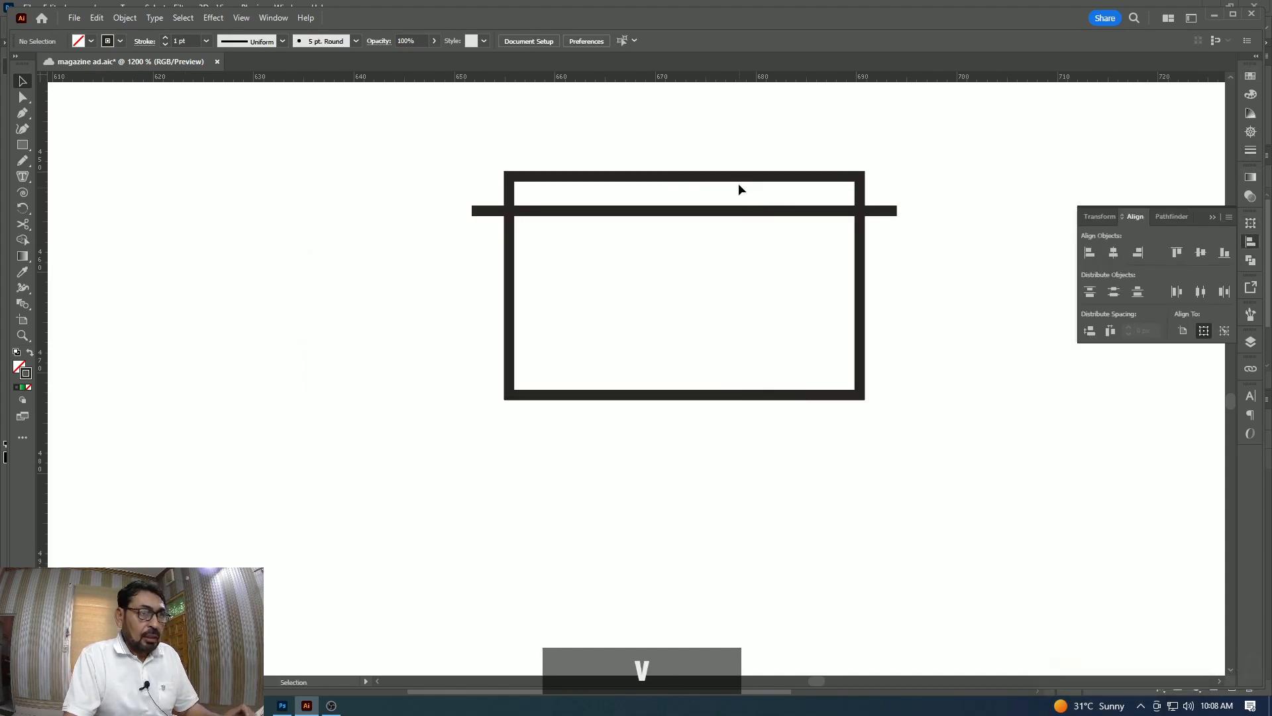
pyautogui.click(888, 214)
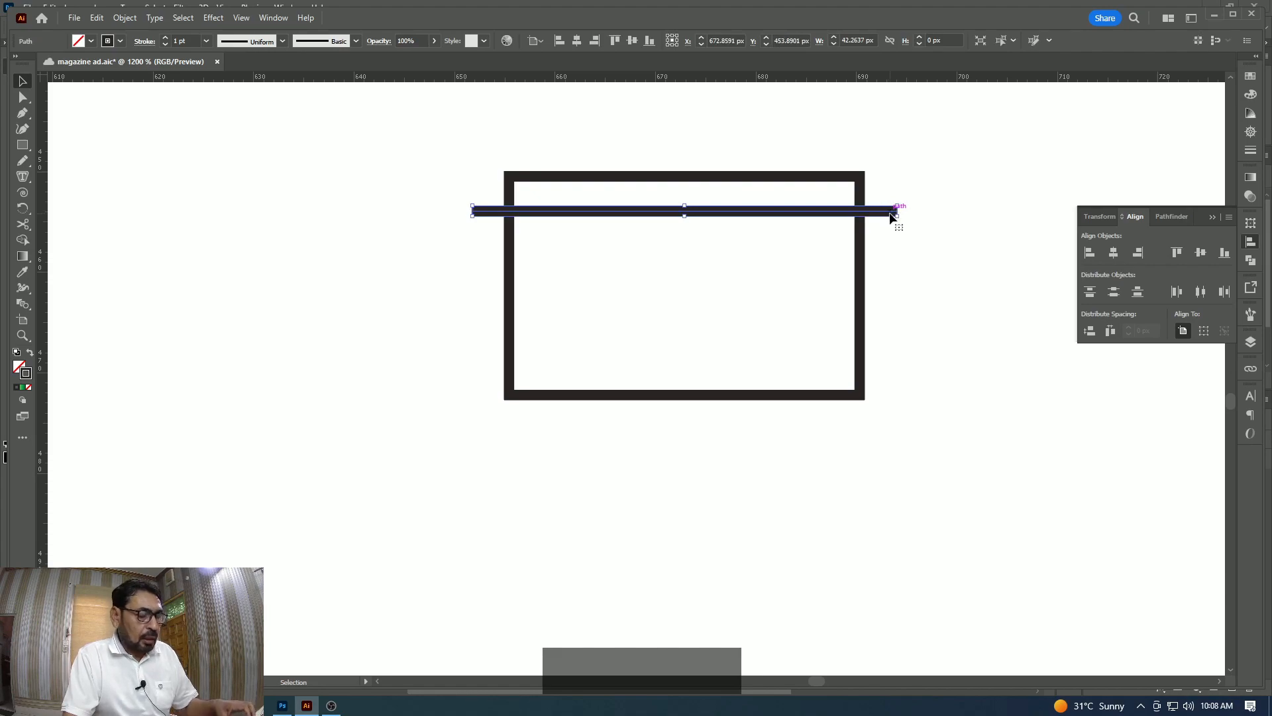
pyautogui.hotkey('ctrl', 'f')
pyautogui.moveTo(892, 215); pyautogui.dragTo(892, 269)
pyautogui.hotkey('ctrl', 'f')
pyautogui.moveTo(892, 212); pyautogui.dragTo(893, 328)
pyautogui.click(902, 219)
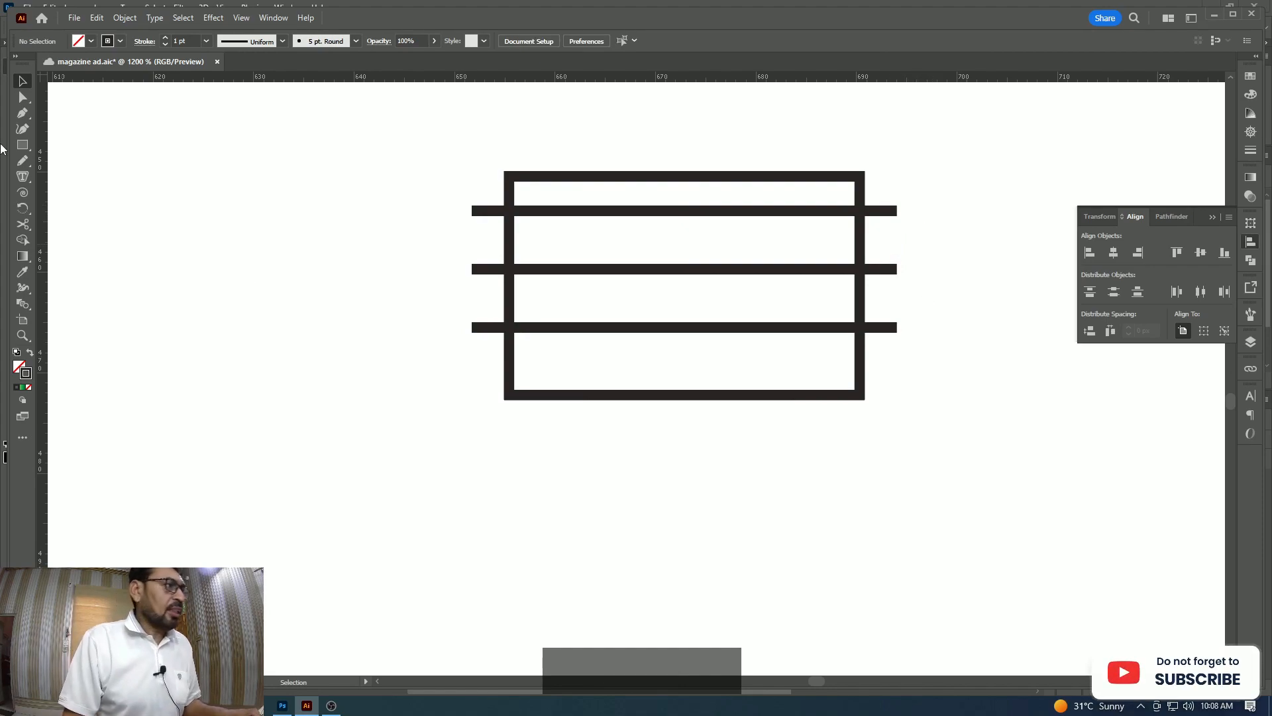
# Slant the three lines by moving their right end points downward together.
pyautogui.press('a')
pyautogui.moveTo(955, 355); pyautogui.dragTo(911, 299)
pyautogui.moveTo(875, 180); pyautogui.dragTo(896, 244)
# Set the stroke weight of the three slanted lines to 3 pt.
pyautogui.moveTo(747, 227); pyautogui.dragTo(759, 432)
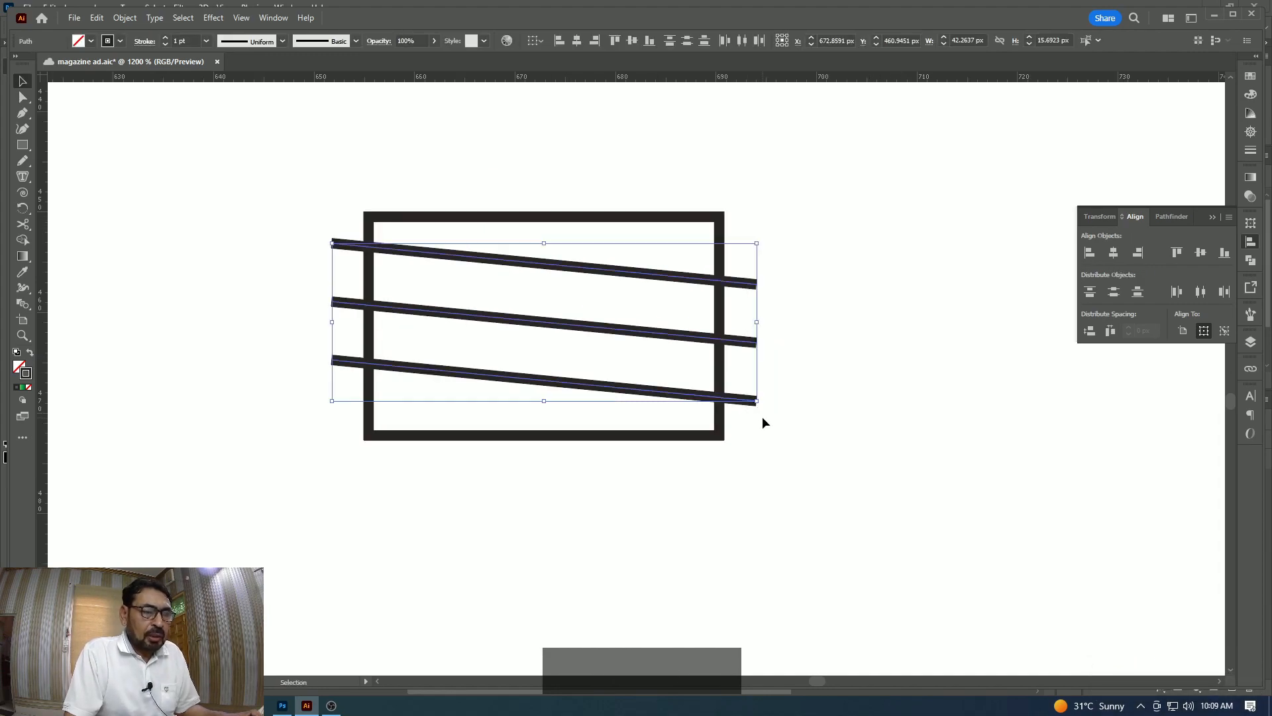
pyautogui.hotkey('ctrl', 'F10')
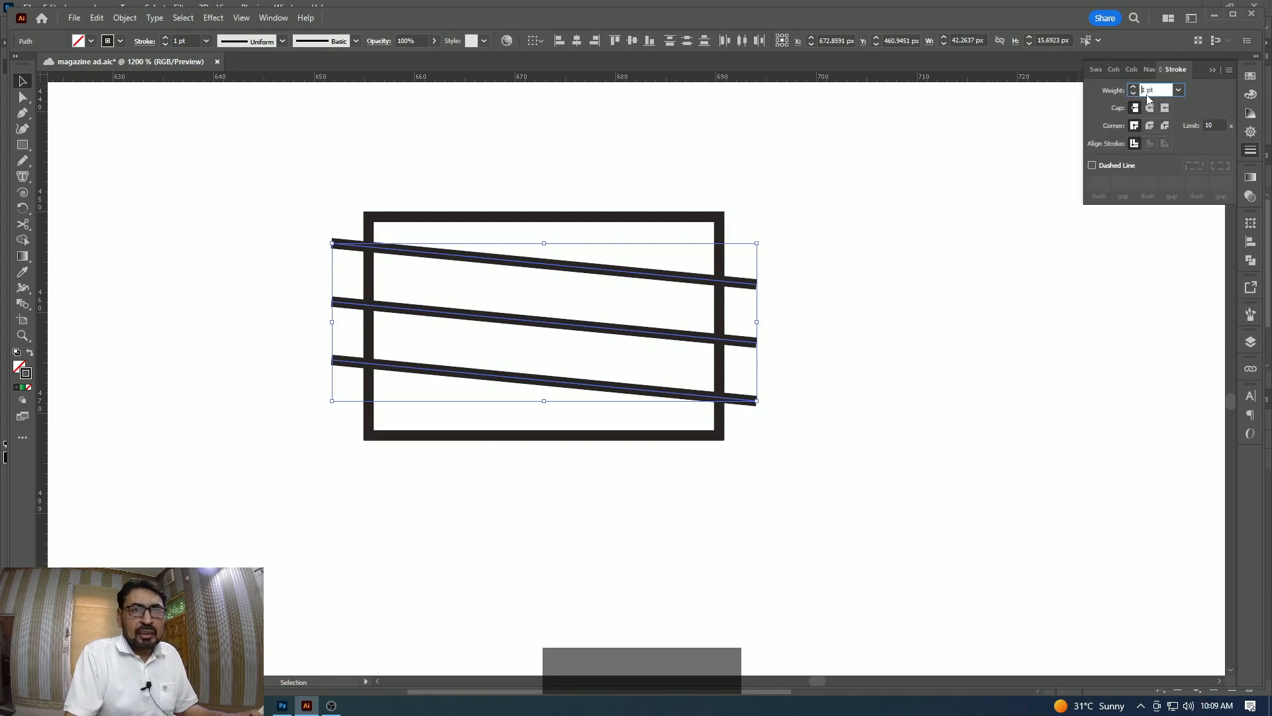
pyautogui.press('Up')
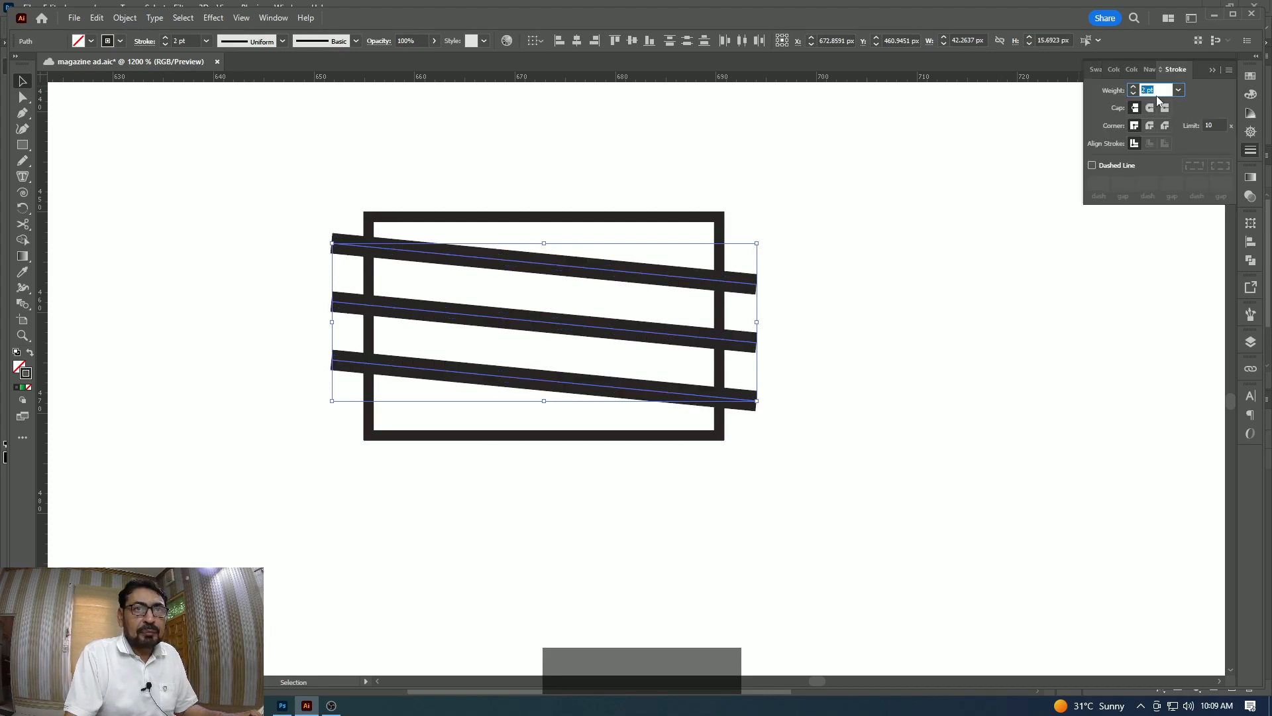
pyautogui.press('Up')
# Expand the fill and stroke of the three slanted lines into filled bar shapes.
pyautogui.hotkey('ctrl', '=')
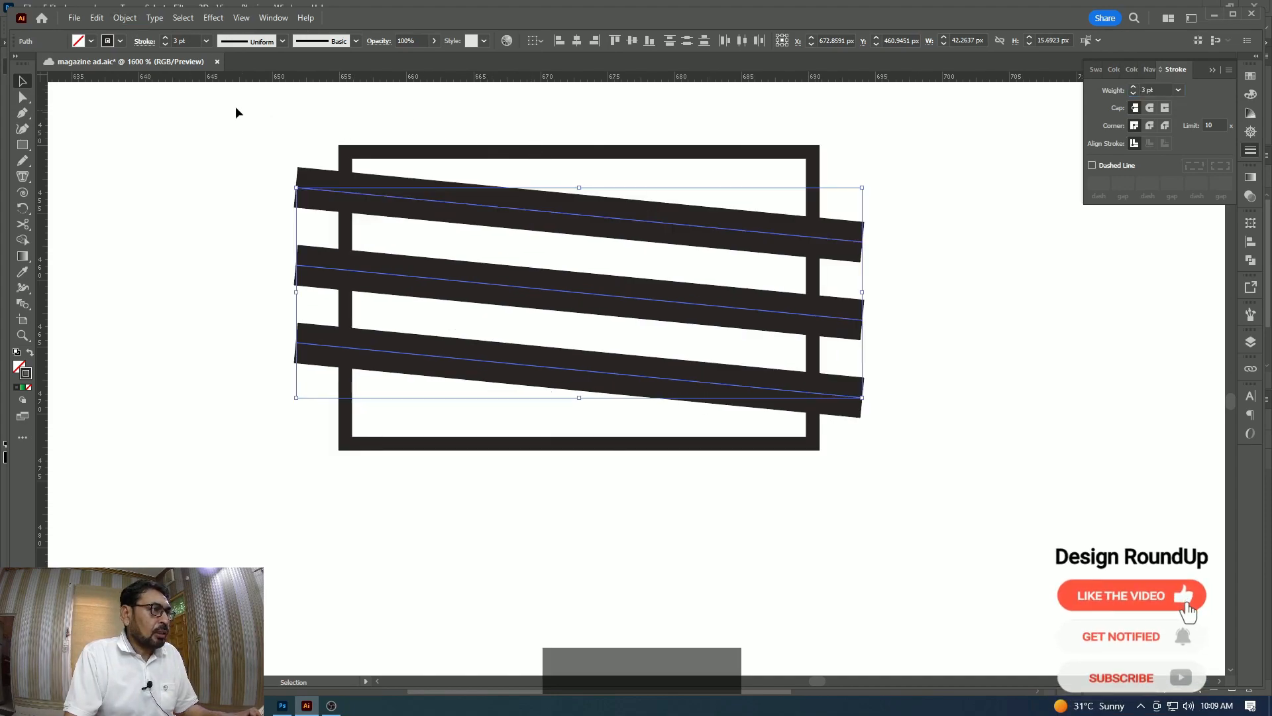
pyautogui.click(124, 17)
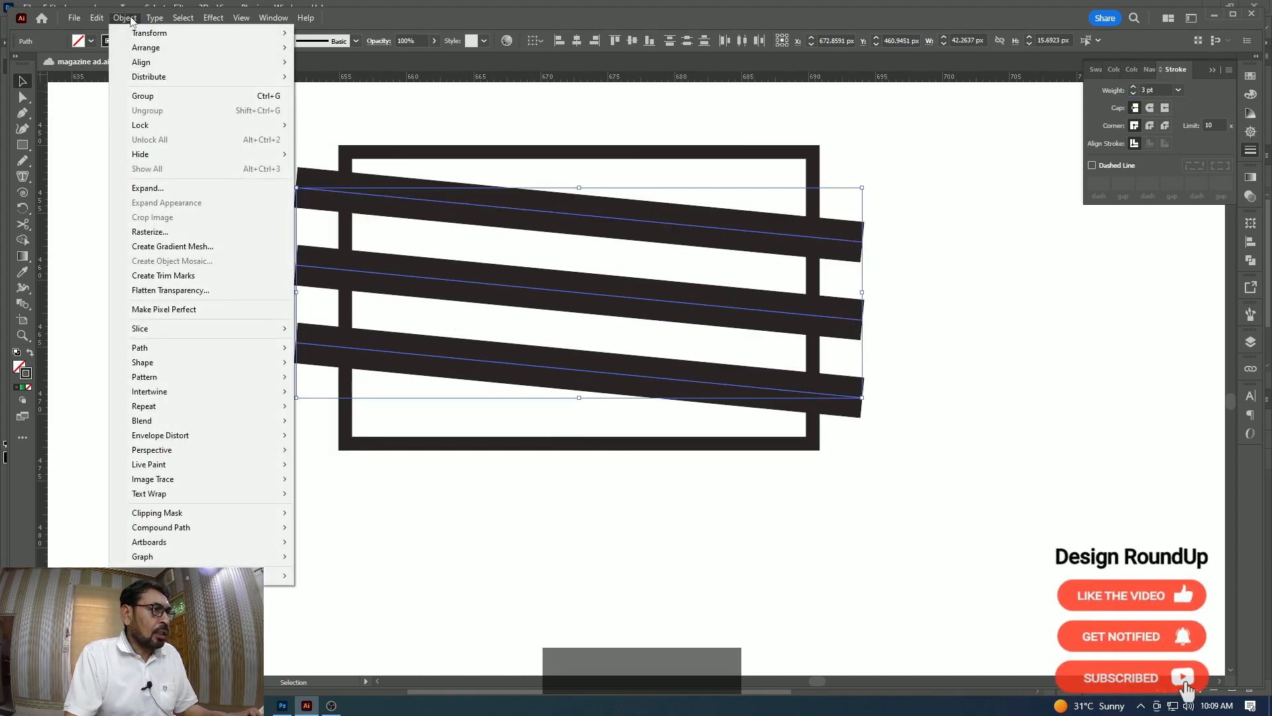
pyautogui.click(147, 188)
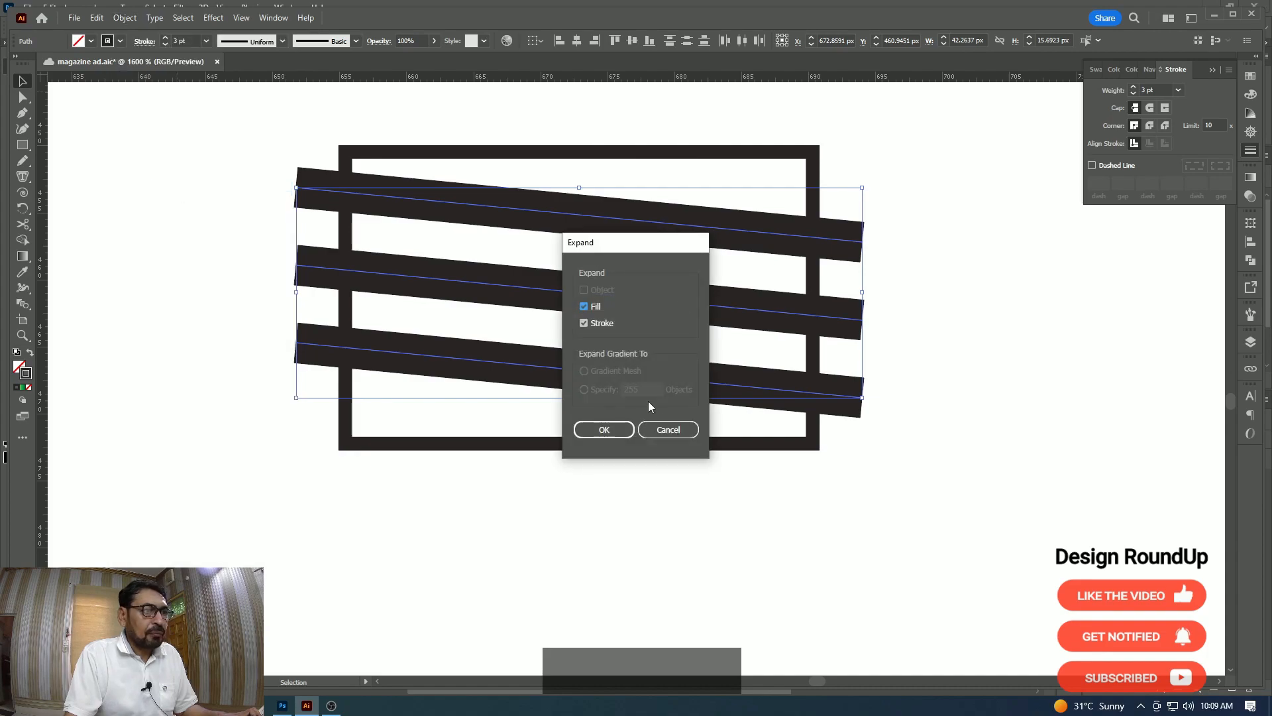
pyautogui.press('Return')
# In outline view, draw a closed pen triangle joining the top bar's right end to the rectangle's right edge.
pyautogui.press('z')
pyautogui.click(815, 297)
pyautogui.press('space')
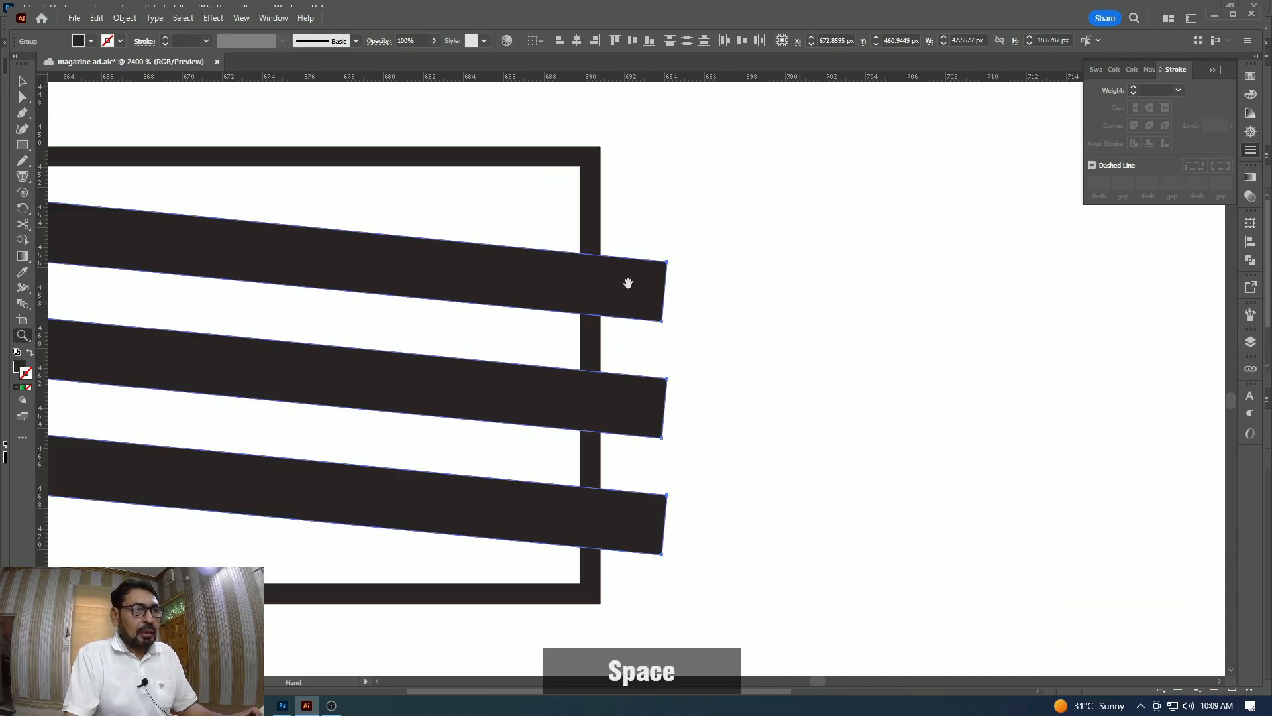
pyautogui.moveTo(625, 285); pyautogui.dragTo(897, 329)
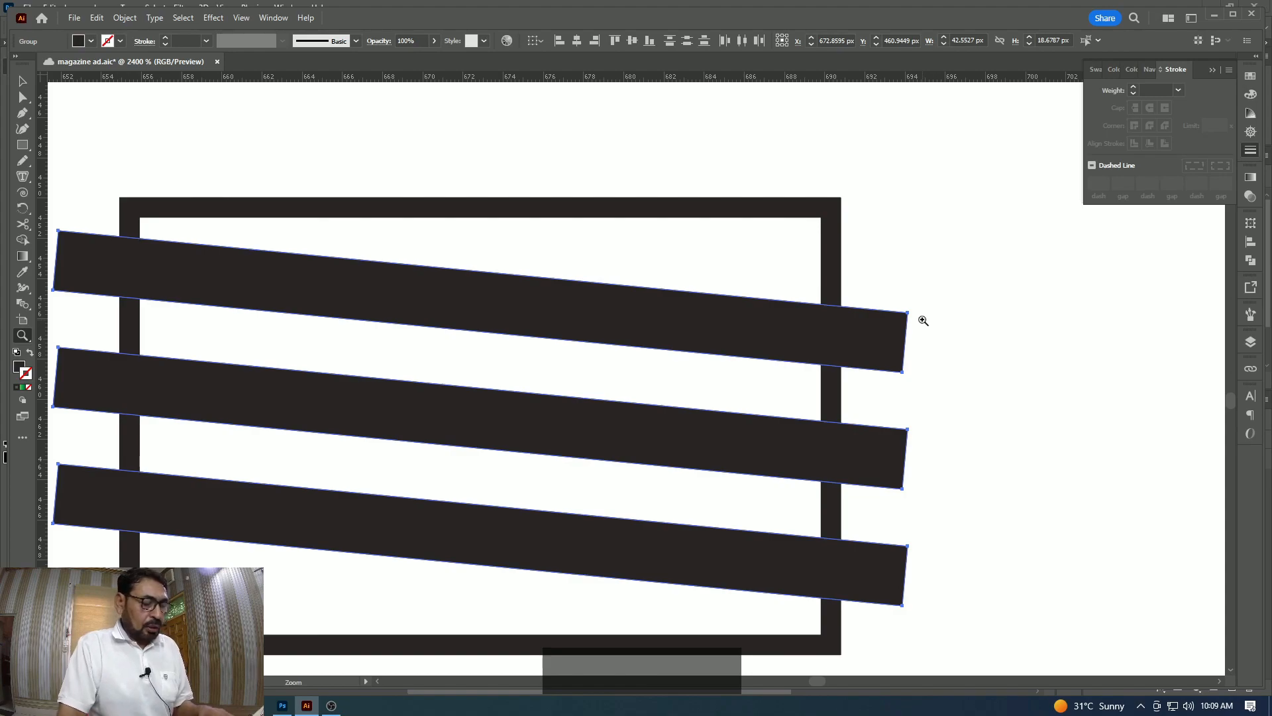
pyautogui.hotkey('ctrl', 'y')
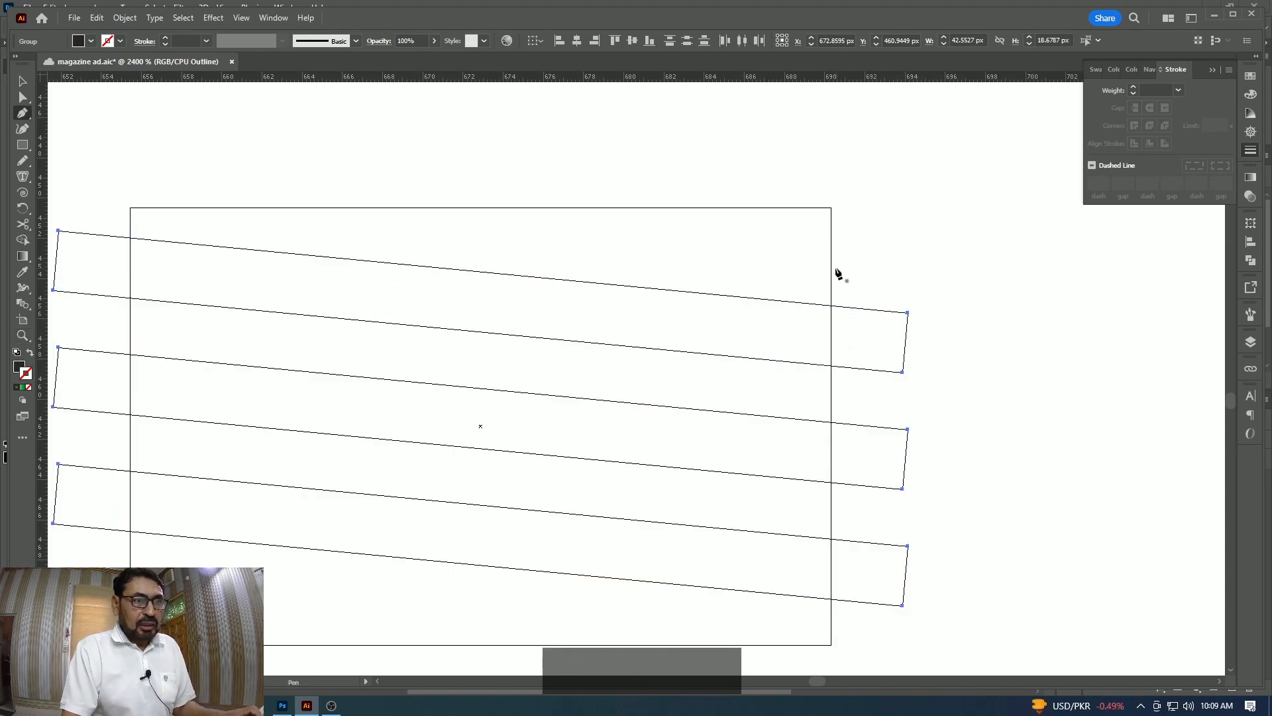
pyautogui.click(831, 250)
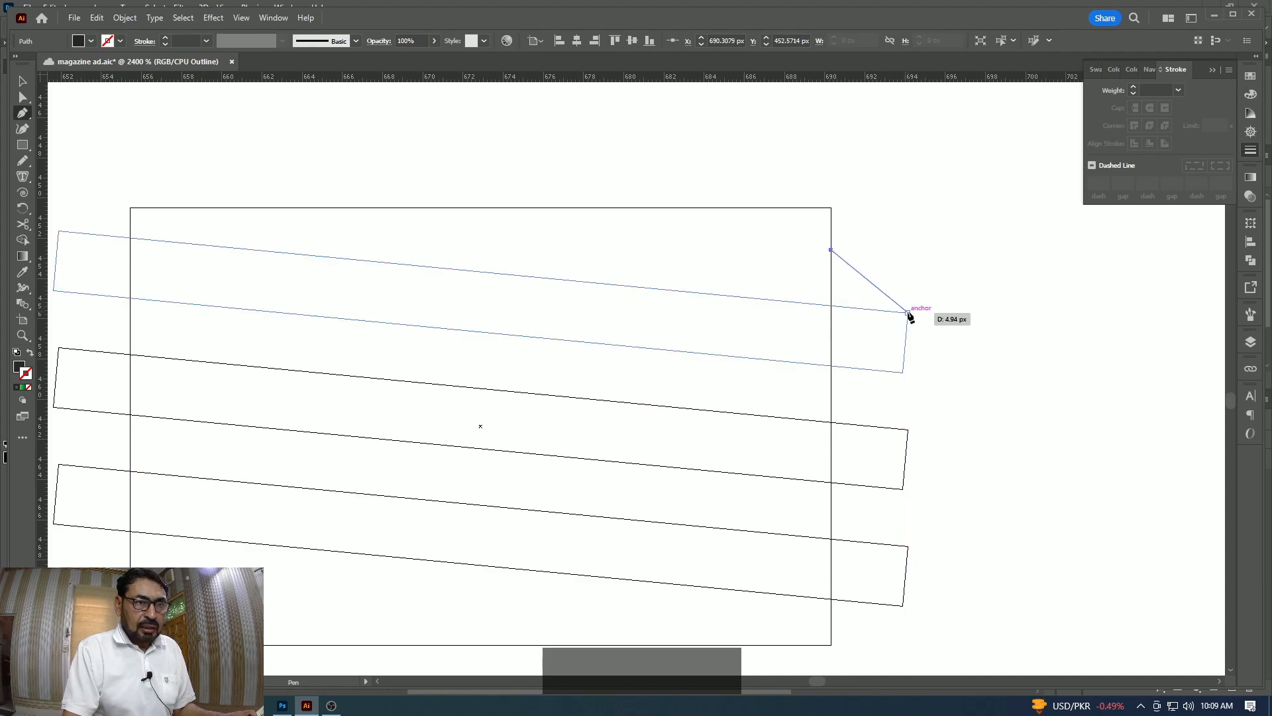
pyautogui.click(908, 312)
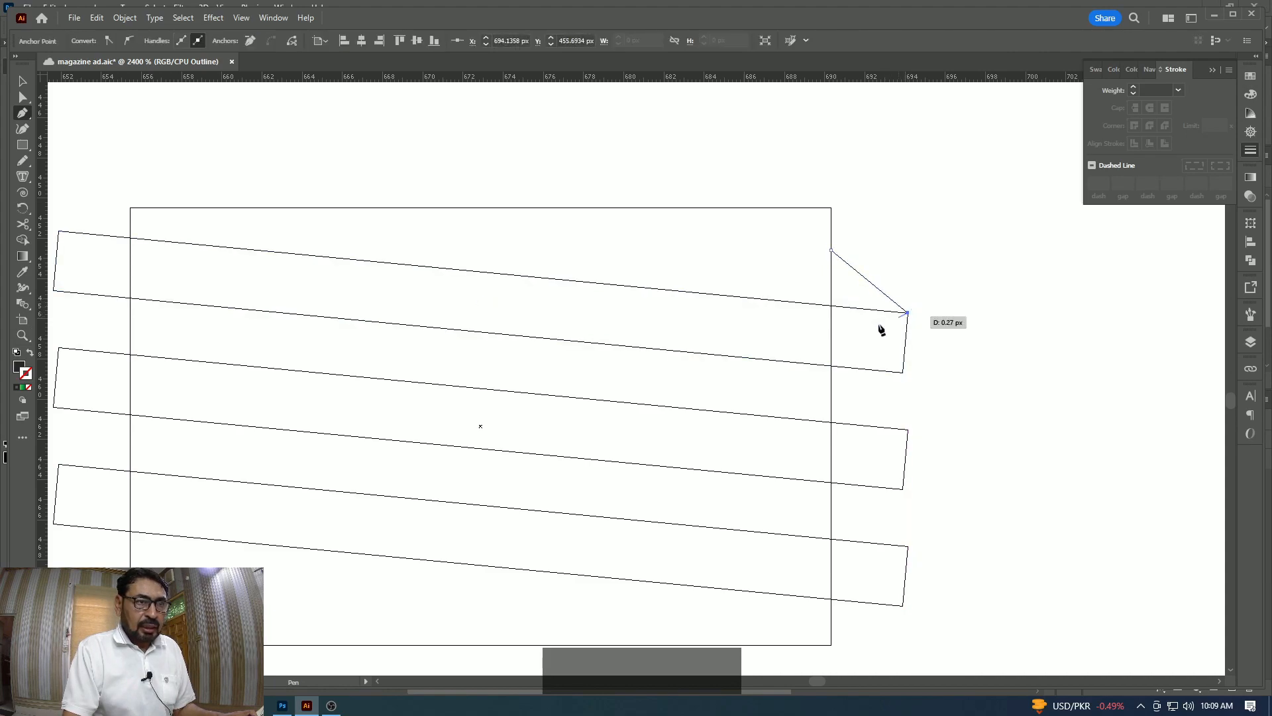
pyautogui.click(831, 330)
pyautogui.keyDown('shift'); pyautogui.click(831, 250); pyautogui.keyUp('shift')
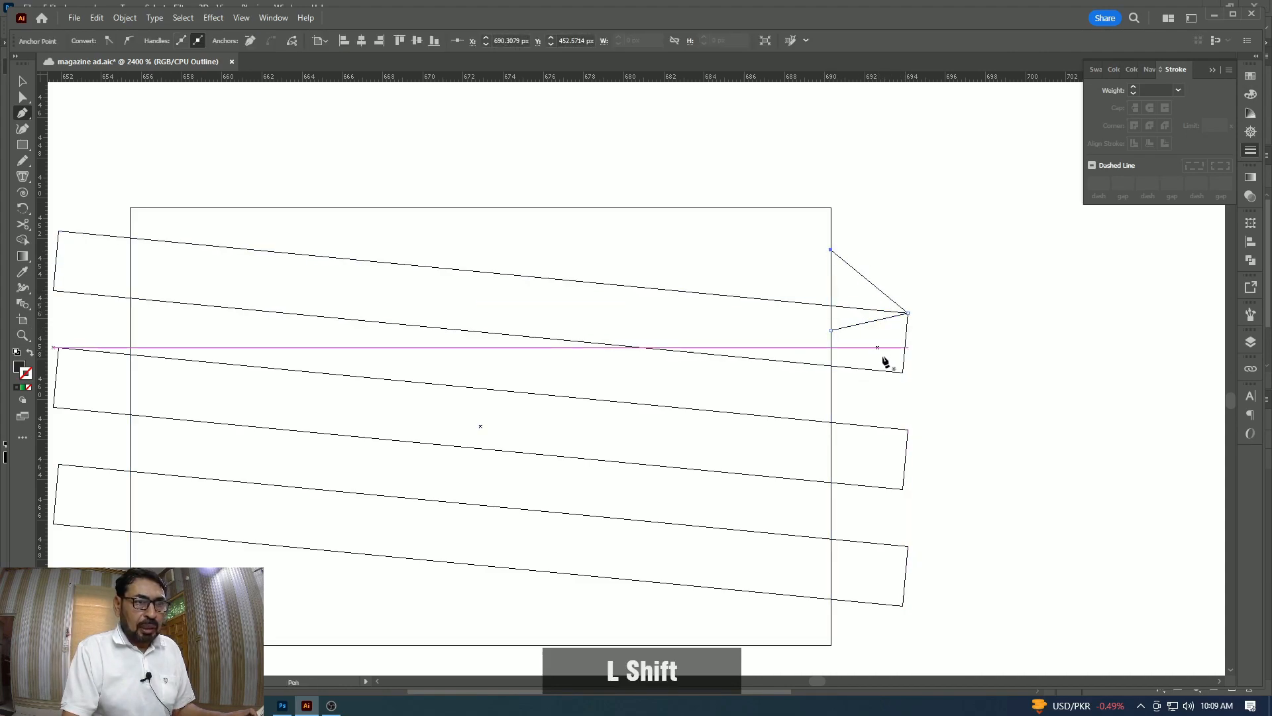
# Draw matching closed pen shapes from the right ends of the middle and bottom bars to the rectangle's right edge.
pyautogui.click(908, 431)
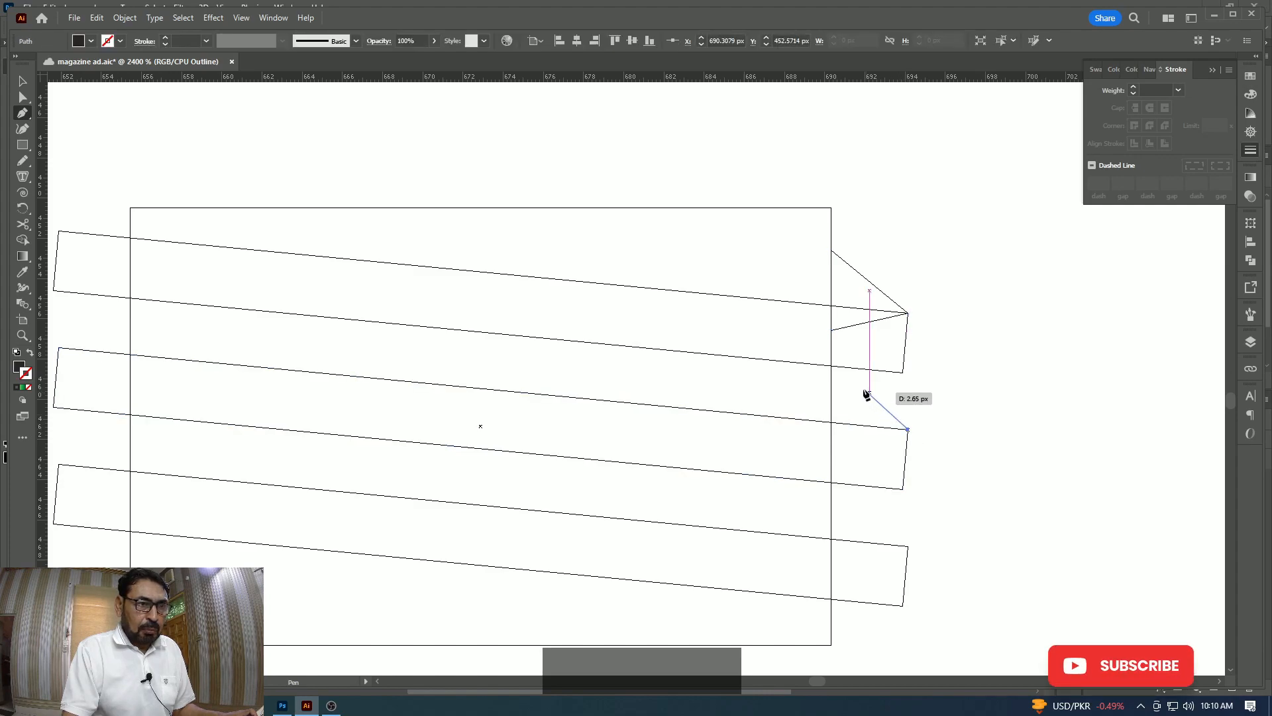
pyautogui.click(832, 375)
pyautogui.click(832, 422)
pyautogui.click(887, 438)
pyautogui.click(908, 430)
pyautogui.moveTo(826, 558); pyautogui.dragTo(825, 305)
pyautogui.click(830, 248)
pyautogui.click(831, 290)
pyautogui.click(906, 293)
pyautogui.click(830, 248)
# Draw a closed pen triangle joining the bottom bar's left end to the rectangle's left edge.
pyautogui.click(562, 295)
pyautogui.click(634, 254)
pyautogui.click(634, 314)
pyautogui.click(562, 294)
# Draw matching closed pen shapes from the left ends of the middle and top bars to the rectangle's left edge.
pyautogui.moveTo(627, 227); pyautogui.dragTo(639, 402)
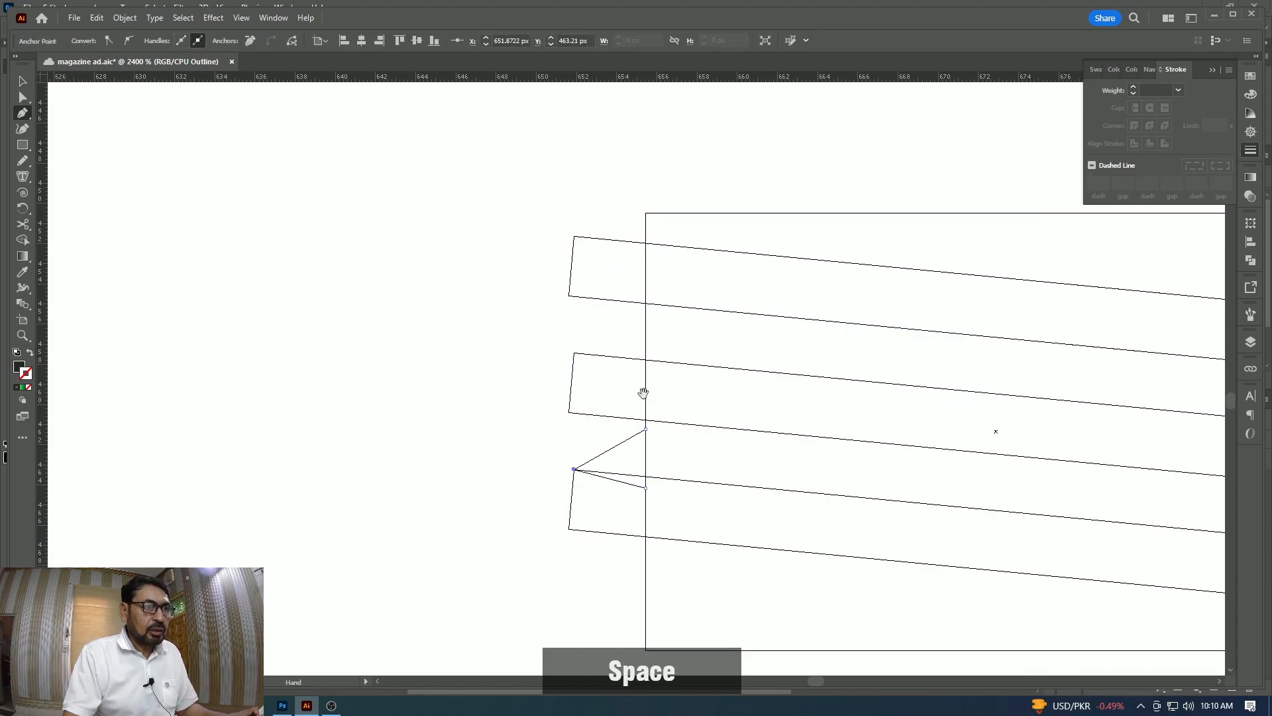
pyautogui.click(574, 352)
pyautogui.click(646, 313)
pyautogui.click(645, 360)
pyautogui.click(584, 372)
pyautogui.click(574, 352)
pyautogui.click(574, 236)
pyautogui.click(646, 216)
pyautogui.click(645, 273)
pyautogui.click(574, 236)
# Select the cap's neck rectangle and lock it.
pyautogui.scroll(-3, 574, 236)
pyautogui.press('v')
pyautogui.click(766, 338)
pyautogui.moveTo(618, 207); pyautogui.dragTo(632, 231)
pyautogui.hotkey('ctrl', '2')
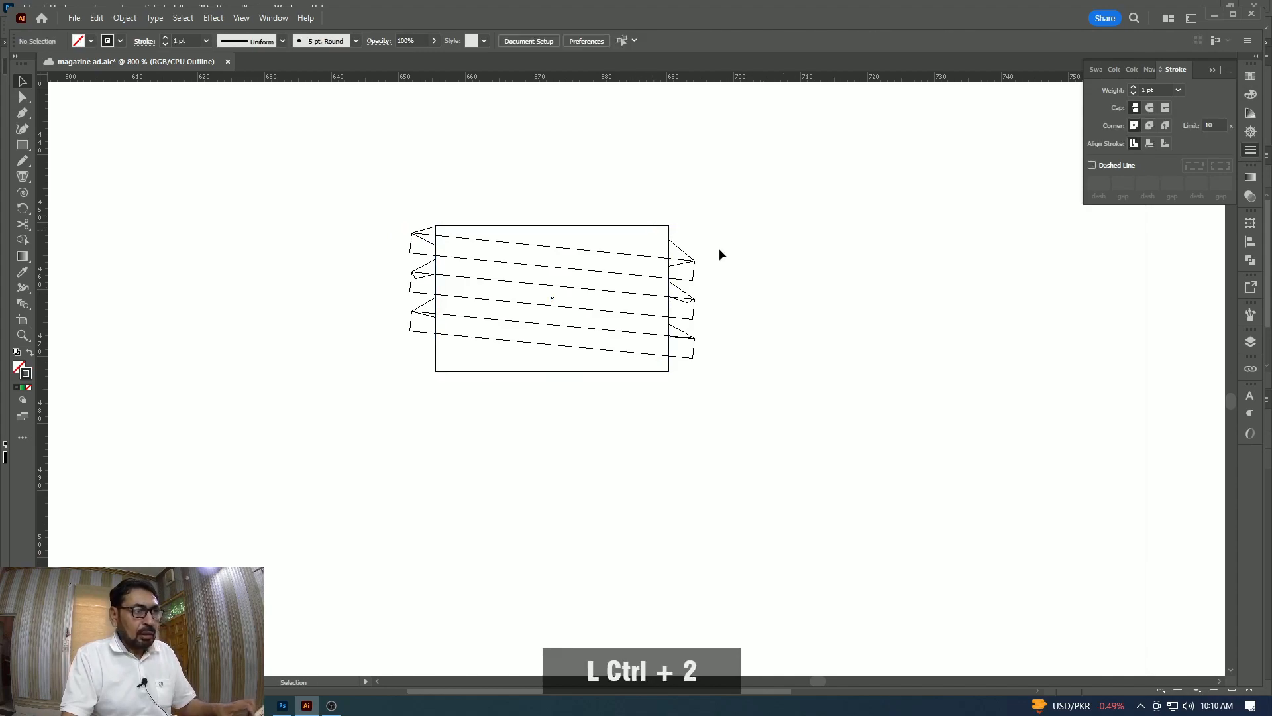
# Unite the three bars with their triangular end pieces using Pathfinder.
pyautogui.moveTo(375, 199); pyautogui.dragTo(749, 391)
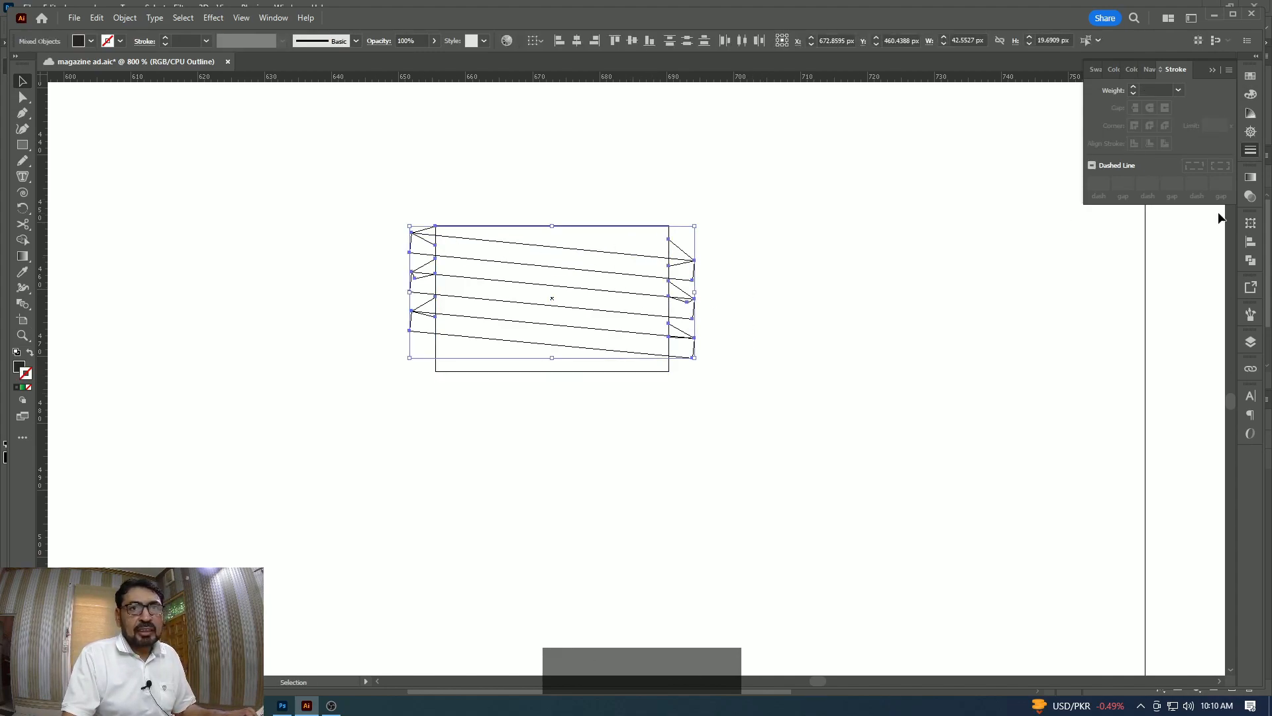
pyautogui.click(1252, 263)
pyautogui.click(1096, 254)
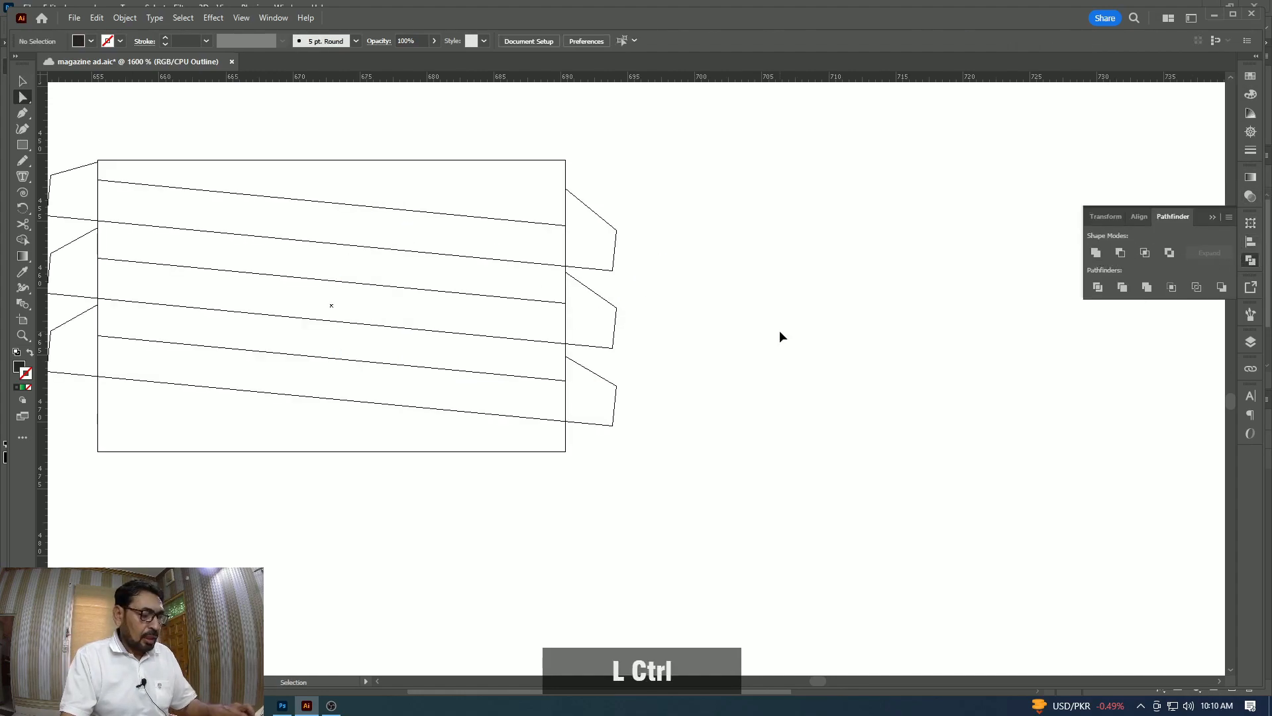
# In preview mode, round the bars' outer corners to about 1.82 px on the right ends and 1.68 px on the left ends.
pyautogui.hotkey('ctrl', 'y')
pyautogui.press('a')
pyautogui.moveTo(656, 287); pyautogui.dragTo(852, 176)
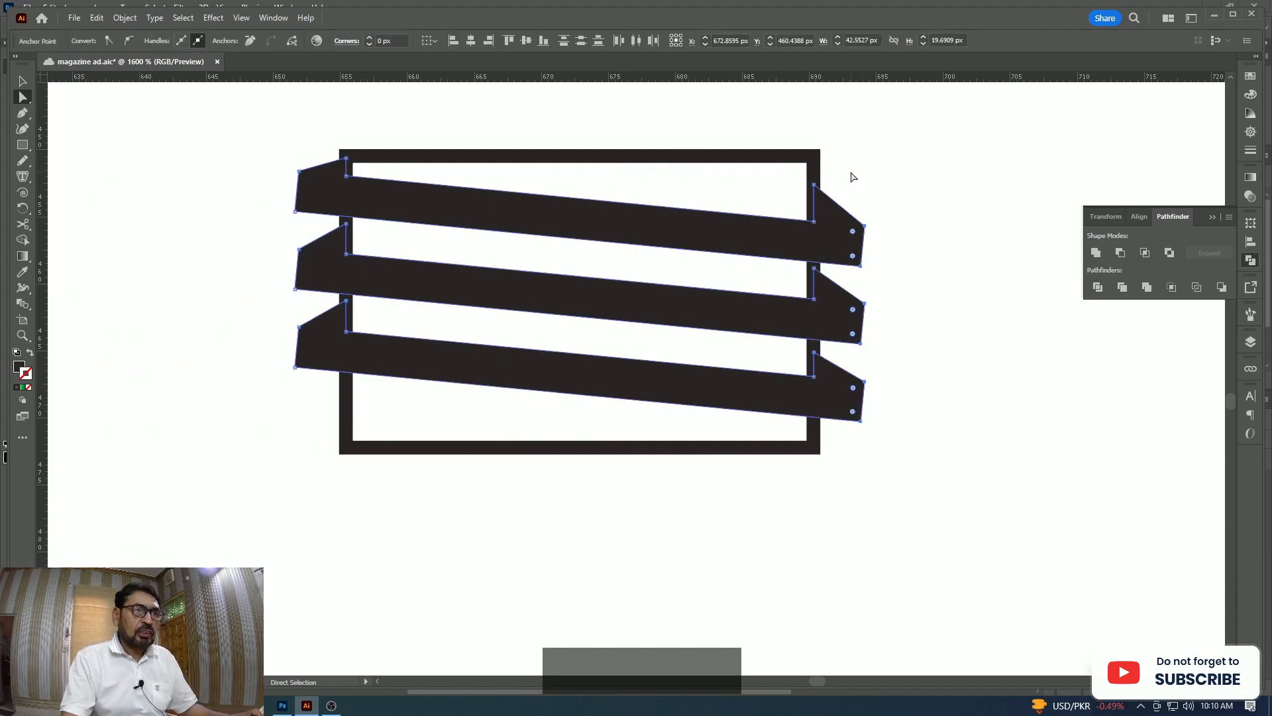
pyautogui.moveTo(854, 232); pyautogui.dragTo(839, 237)
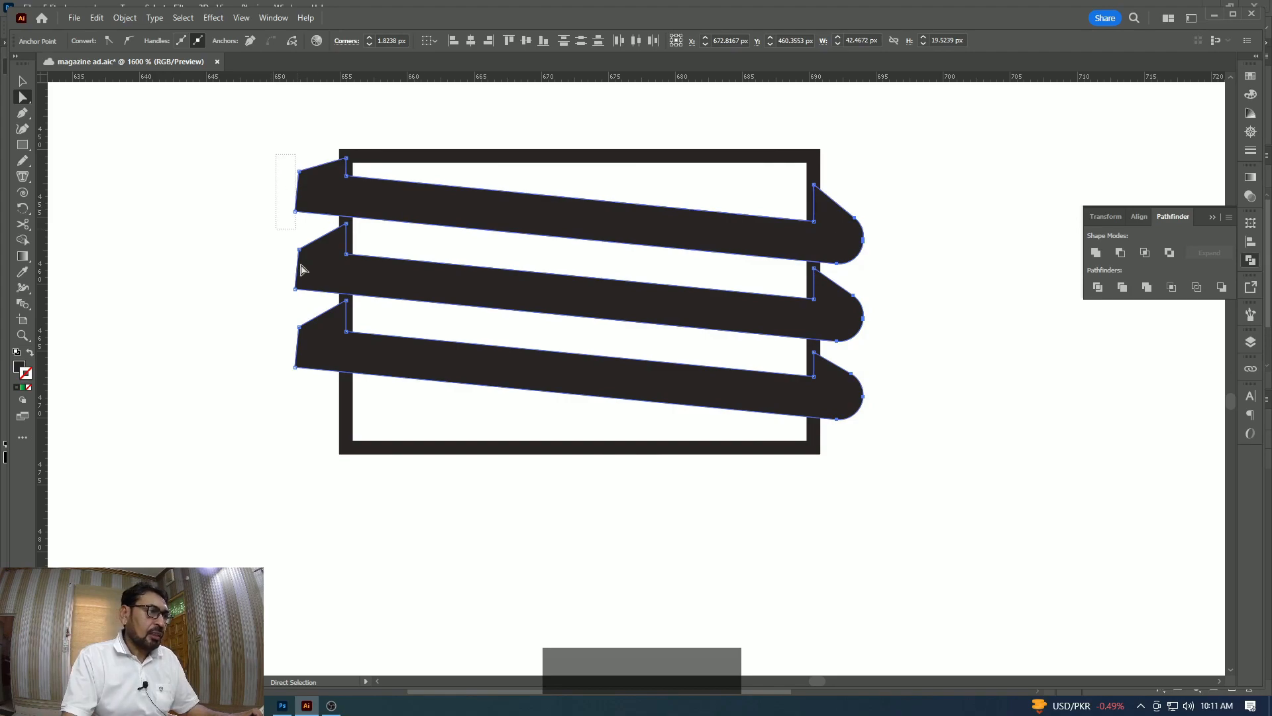
pyautogui.moveTo(301, 373); pyautogui.dragTo(320, 344)
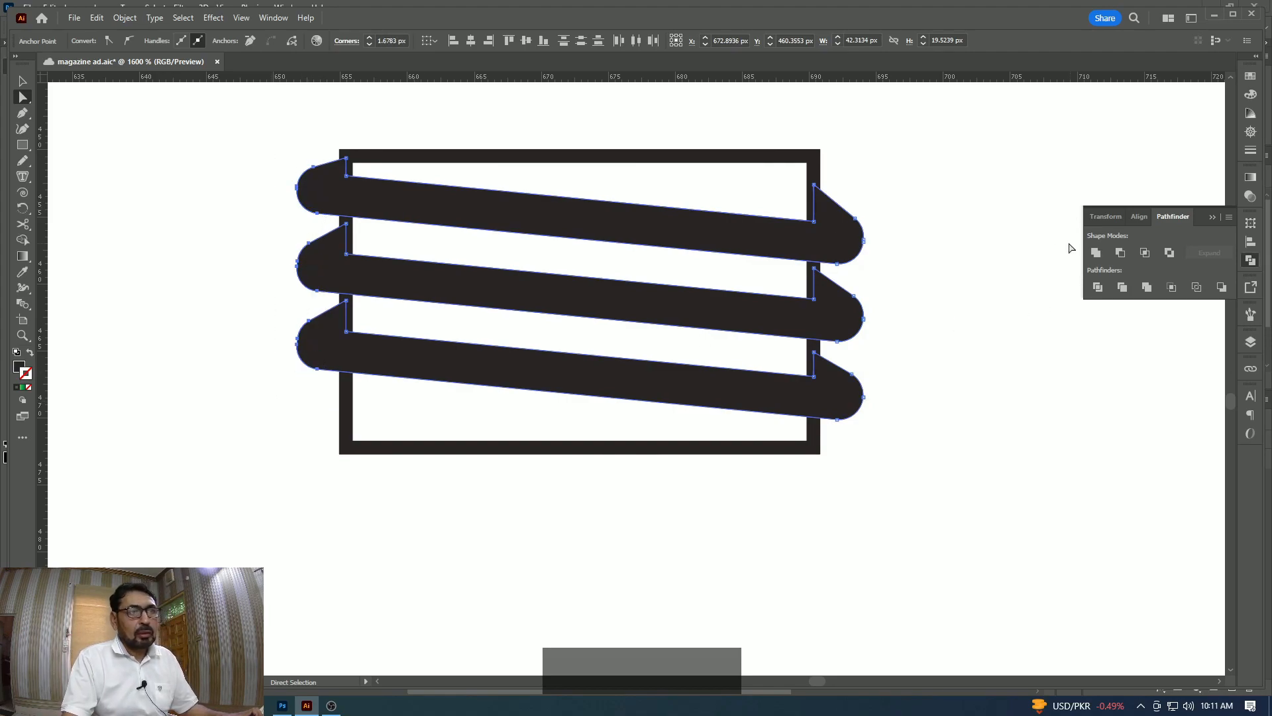
# Nudge the rounded ends of the three bars inward toward the rectangle on both sides.
pyautogui.click(914, 302)
pyautogui.moveTo(835, 170); pyautogui.dragTo(835, 170)
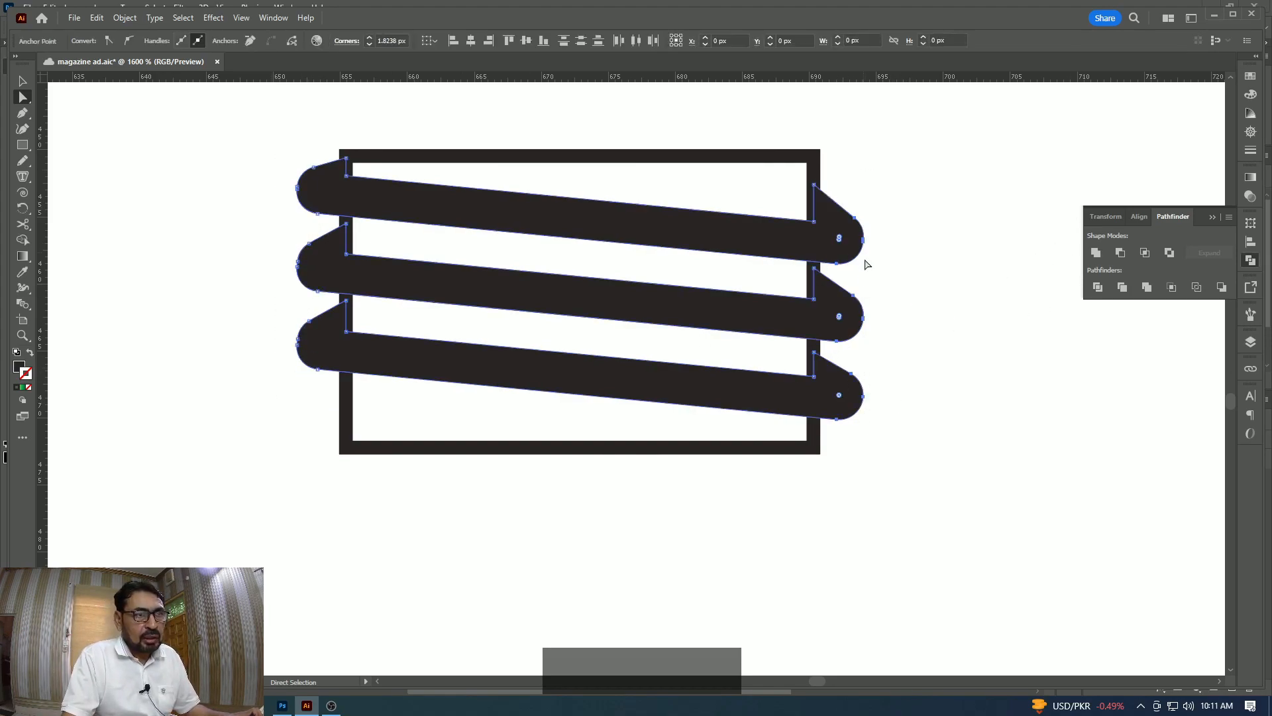
pyautogui.press('Left')
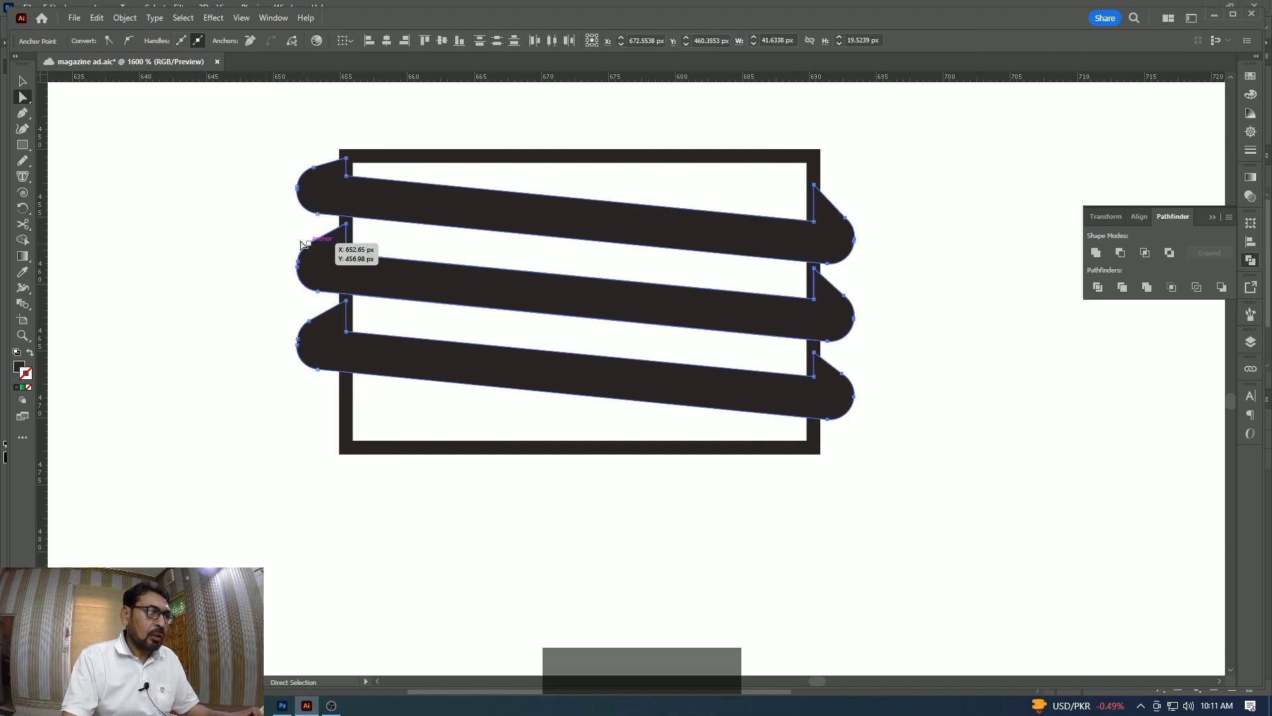
pyautogui.moveTo(270, 135); pyautogui.dragTo(324, 369)
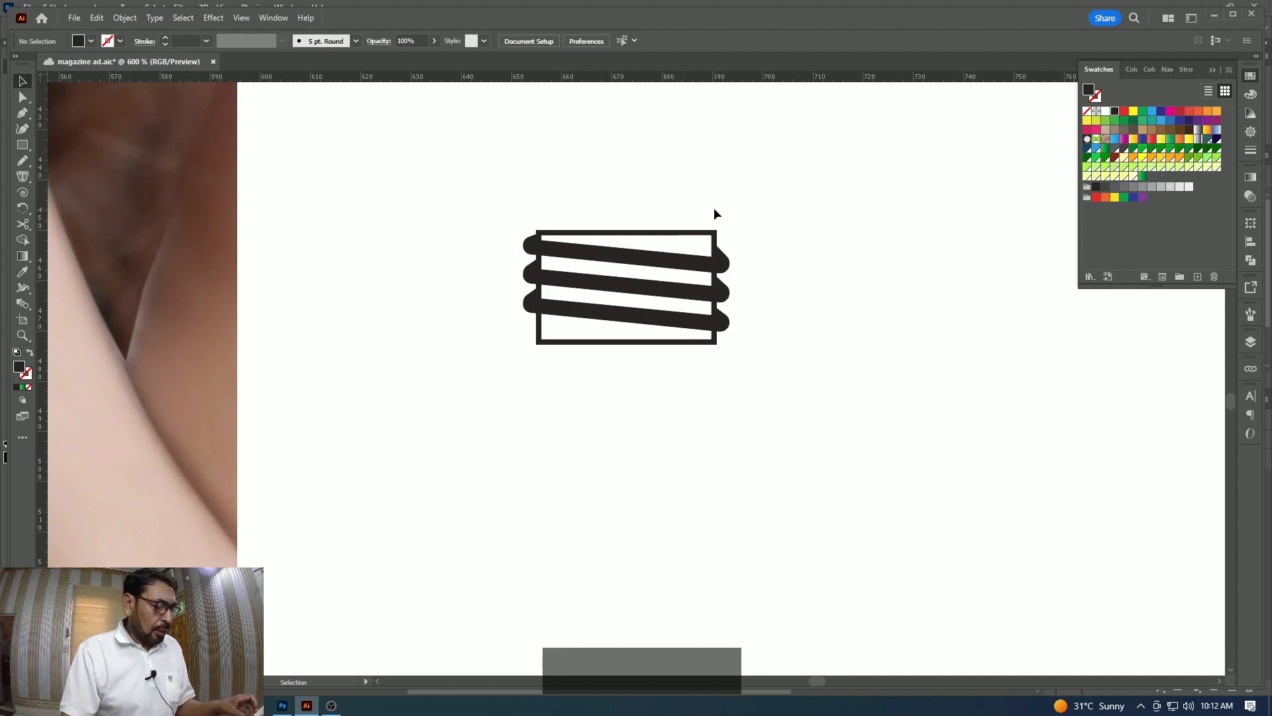
# Unlock the rectangle behind the bars.
pyautogui.hotkey('ctrl', 'alt')
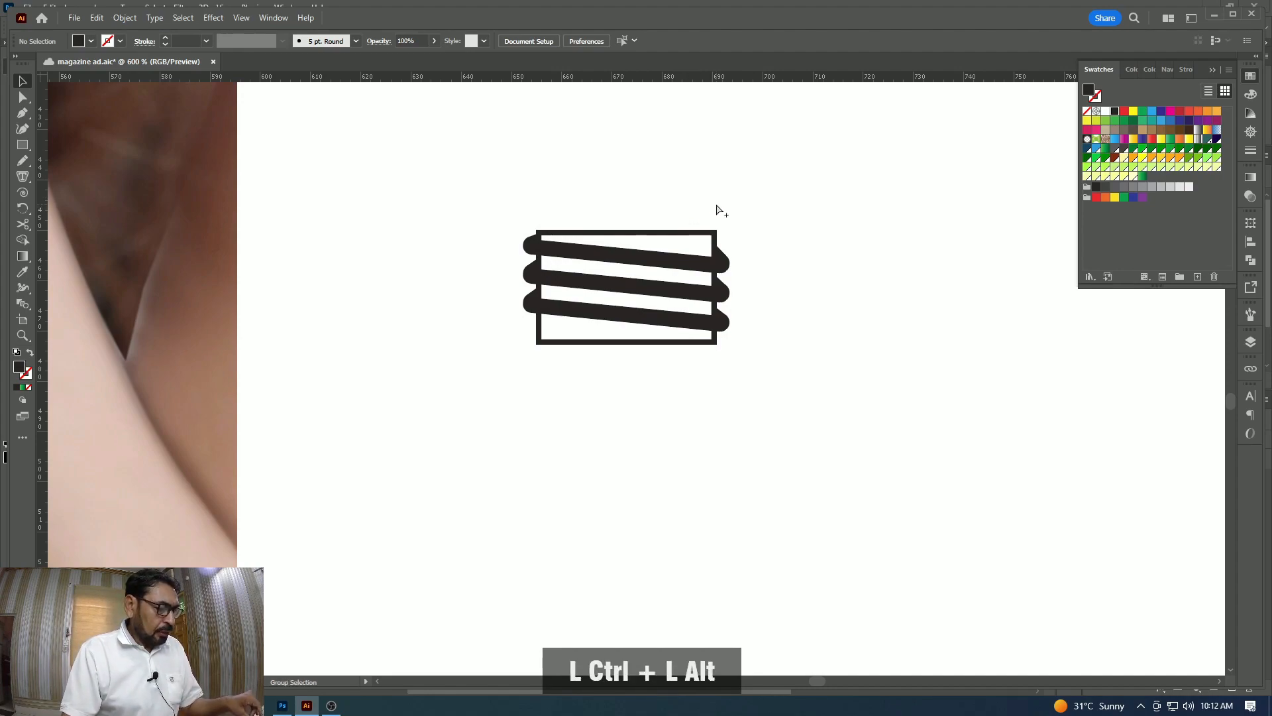
pyautogui.hotkey('ctrl', 'alt', '2')
pyautogui.click(756, 192)
# Remove the stroke from the rectangle and bars and fill them all with medium gray.
pyautogui.moveTo(471, 191); pyautogui.dragTo(746, 366)
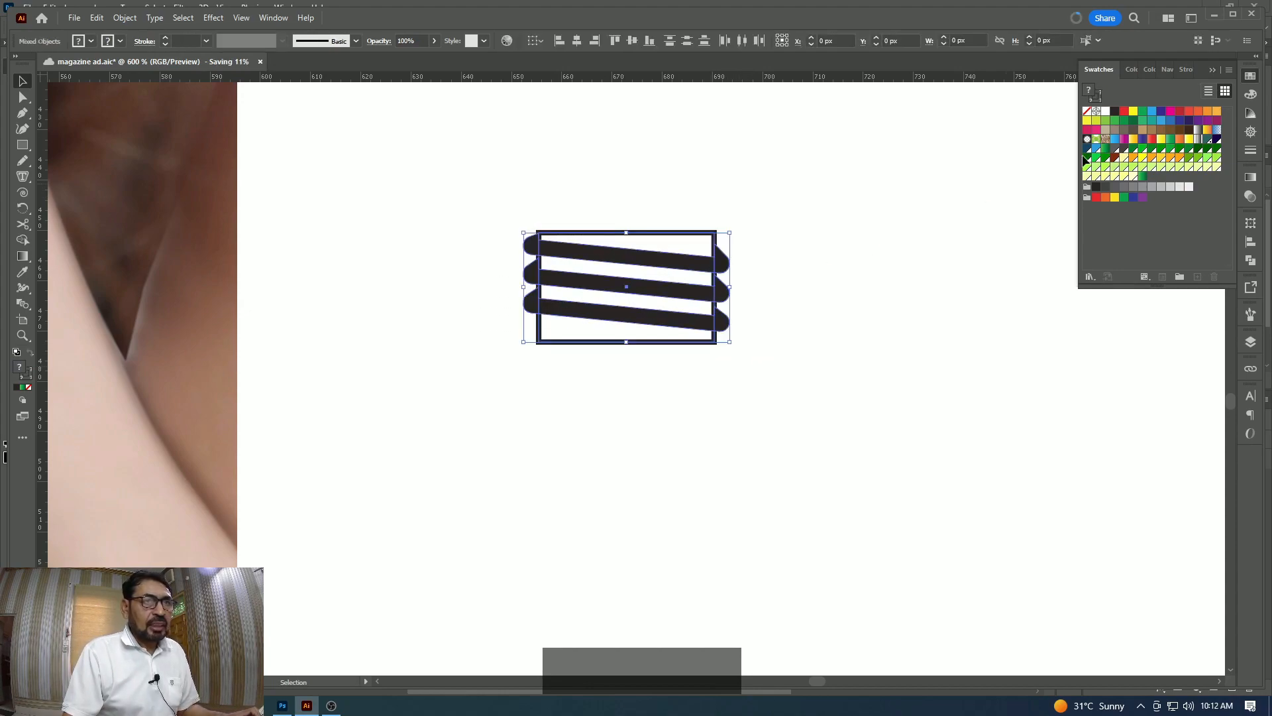
pyautogui.click(1088, 112)
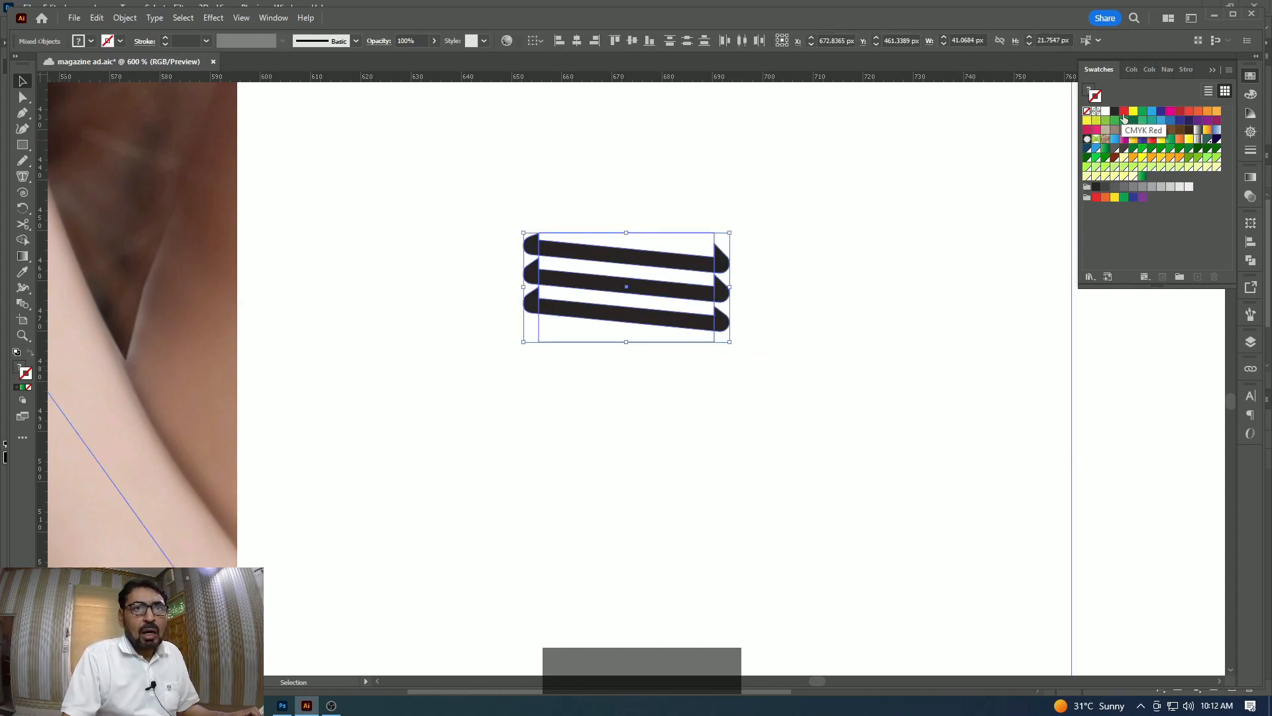
pyautogui.click(1090, 90)
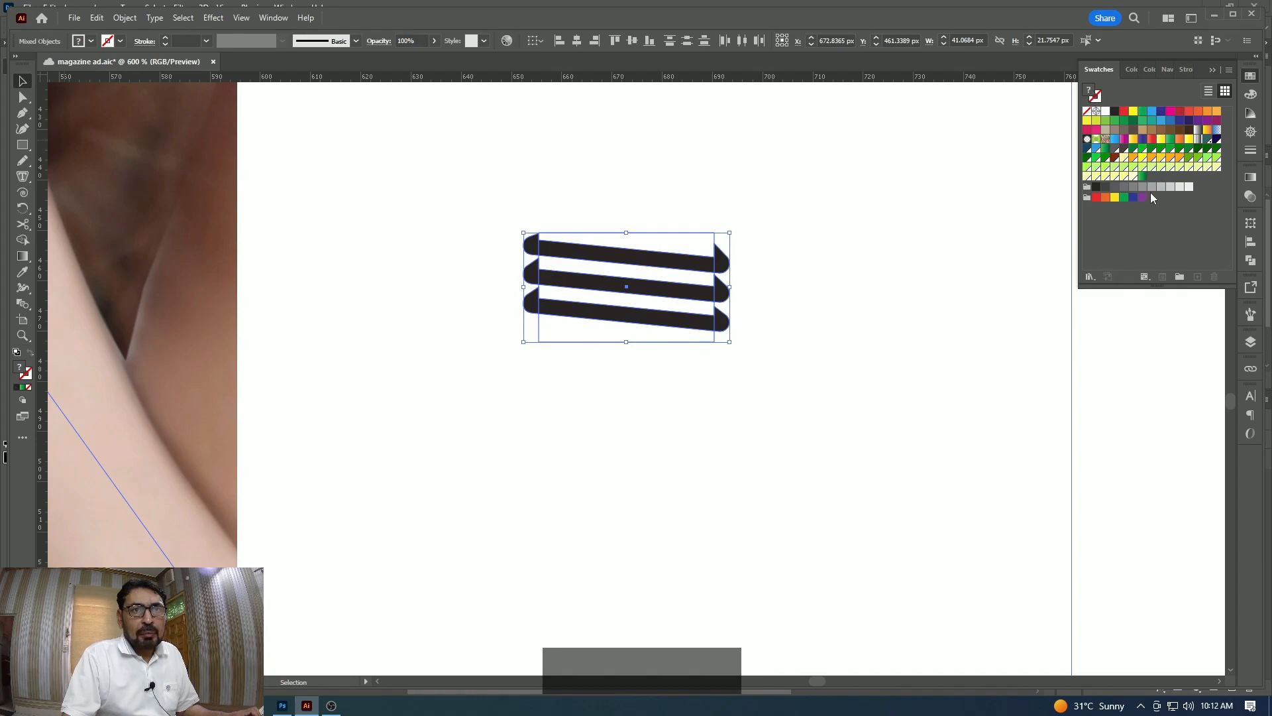
pyautogui.click(1152, 188)
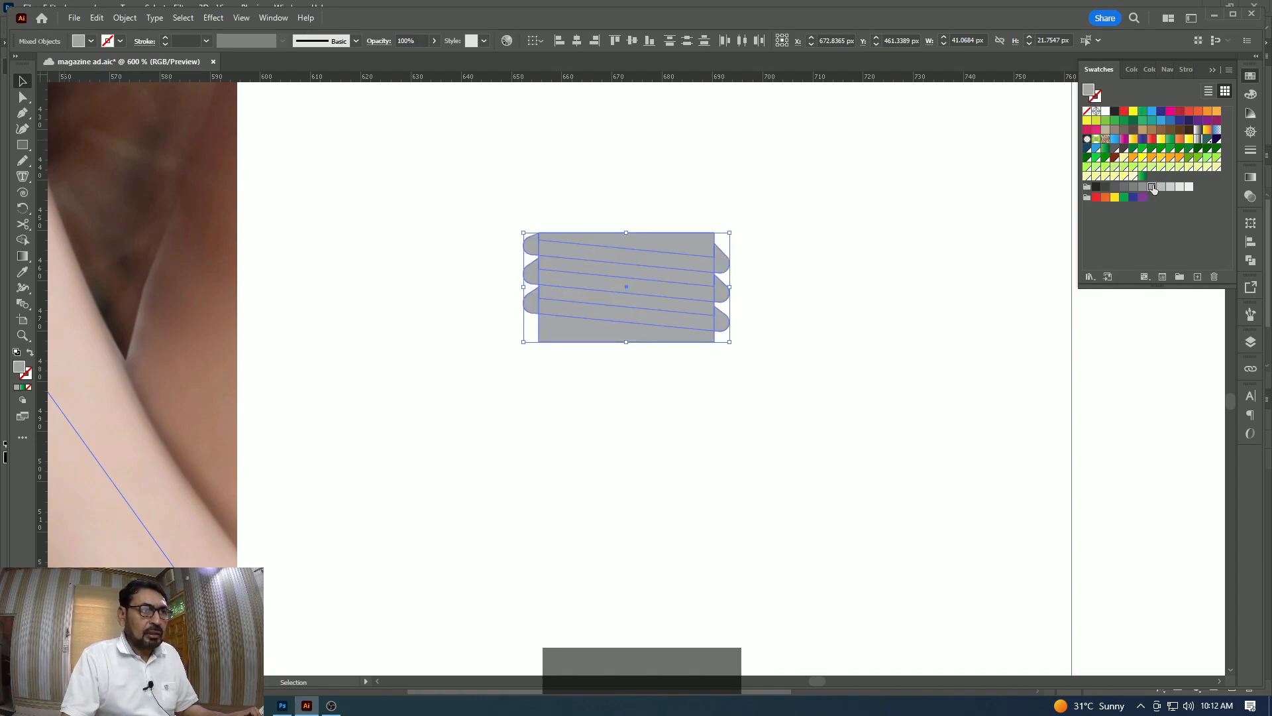
pyautogui.click(846, 184)
# Ungroup the three united bars into separate shapes.
pyautogui.scroll(-1, 845, 184)
pyautogui.moveTo(744, 291); pyautogui.dragTo(761, 251)
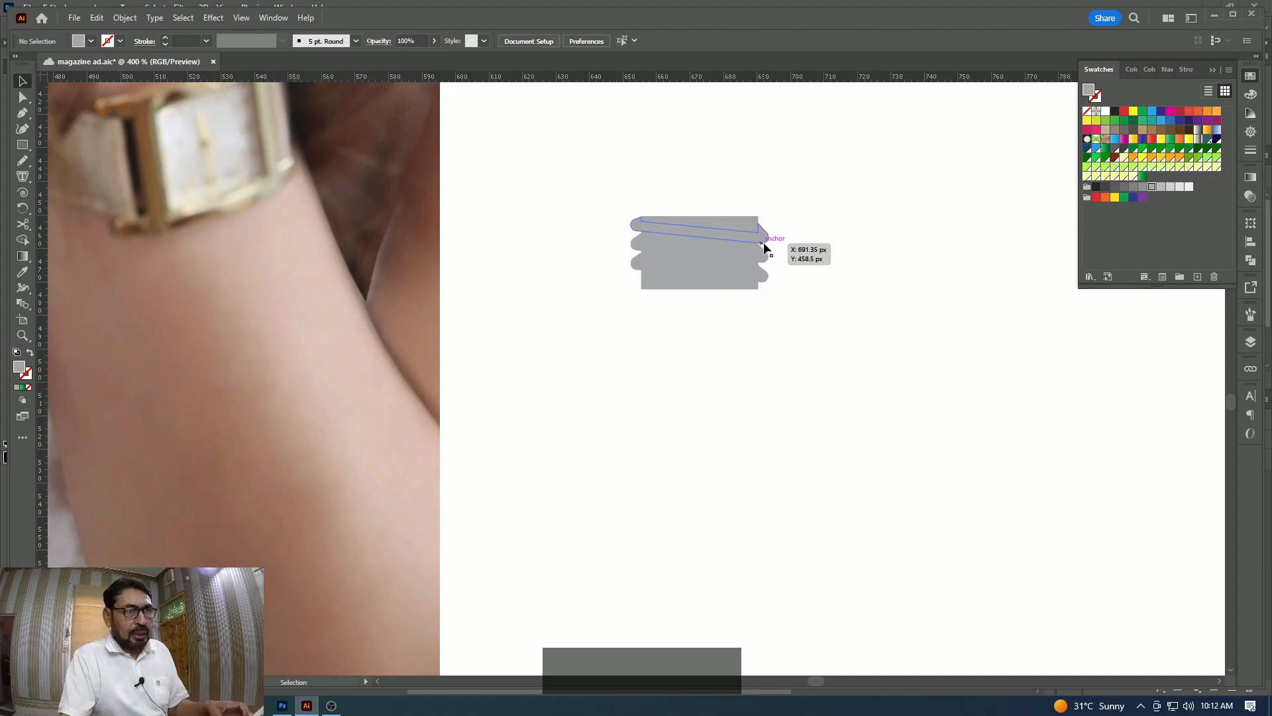
pyautogui.hotkey('ctrl', 'shift', 'g')
pyautogui.click(790, 243)
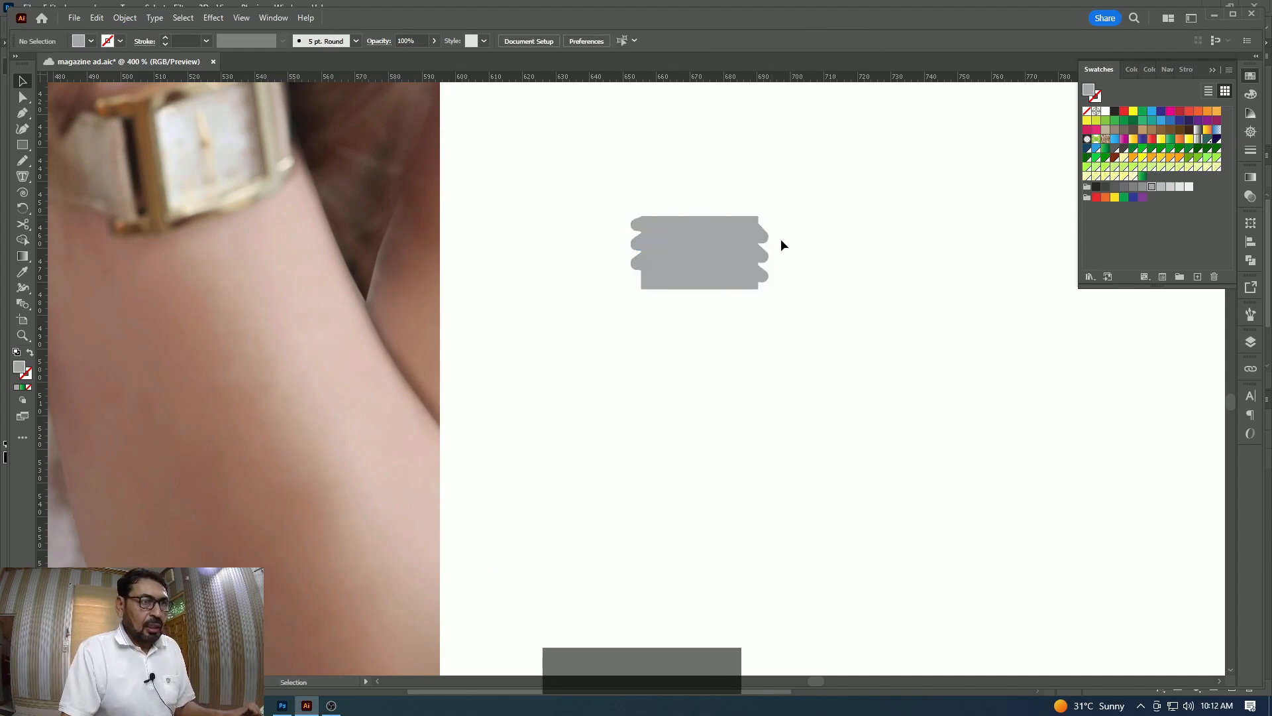
# Add white gradient mesh points at the middle, right end and left end of the top bar as a highlight.
pyautogui.click(760, 244)
pyautogui.press('z')
pyautogui.click(642, 342)
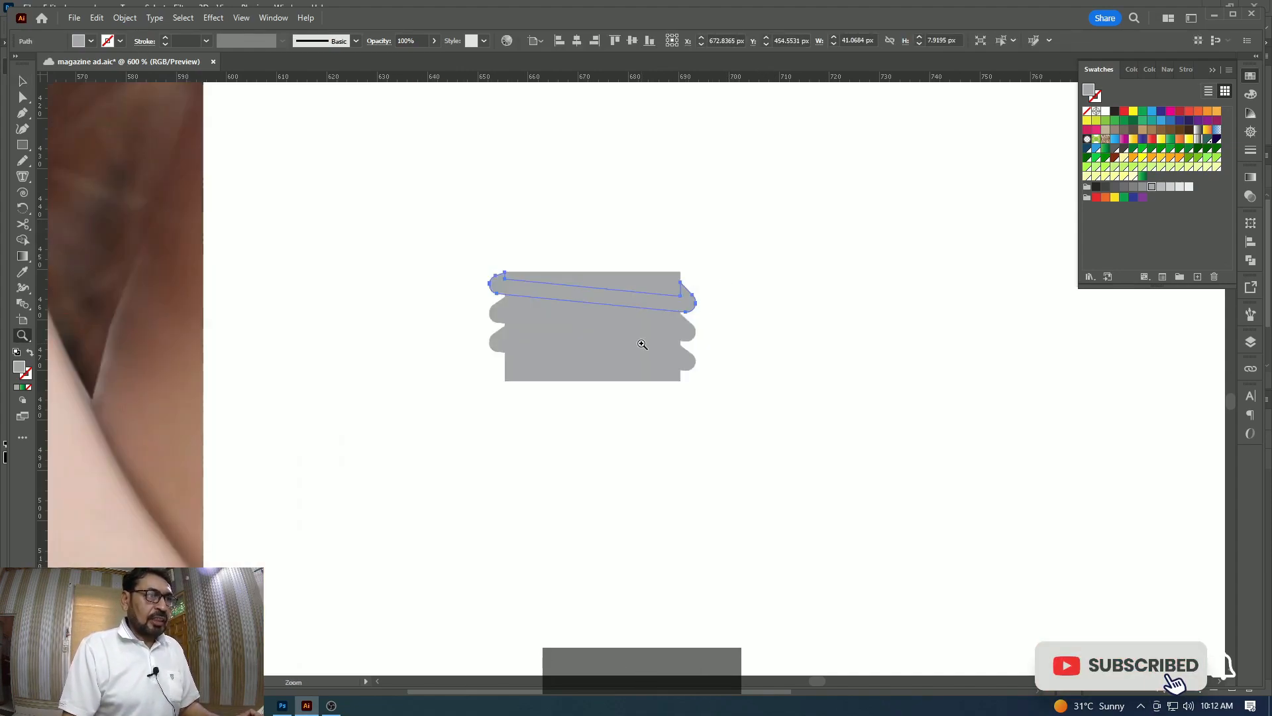
pyautogui.click(639, 347)
pyautogui.press('Tab')
pyautogui.press('Tab')
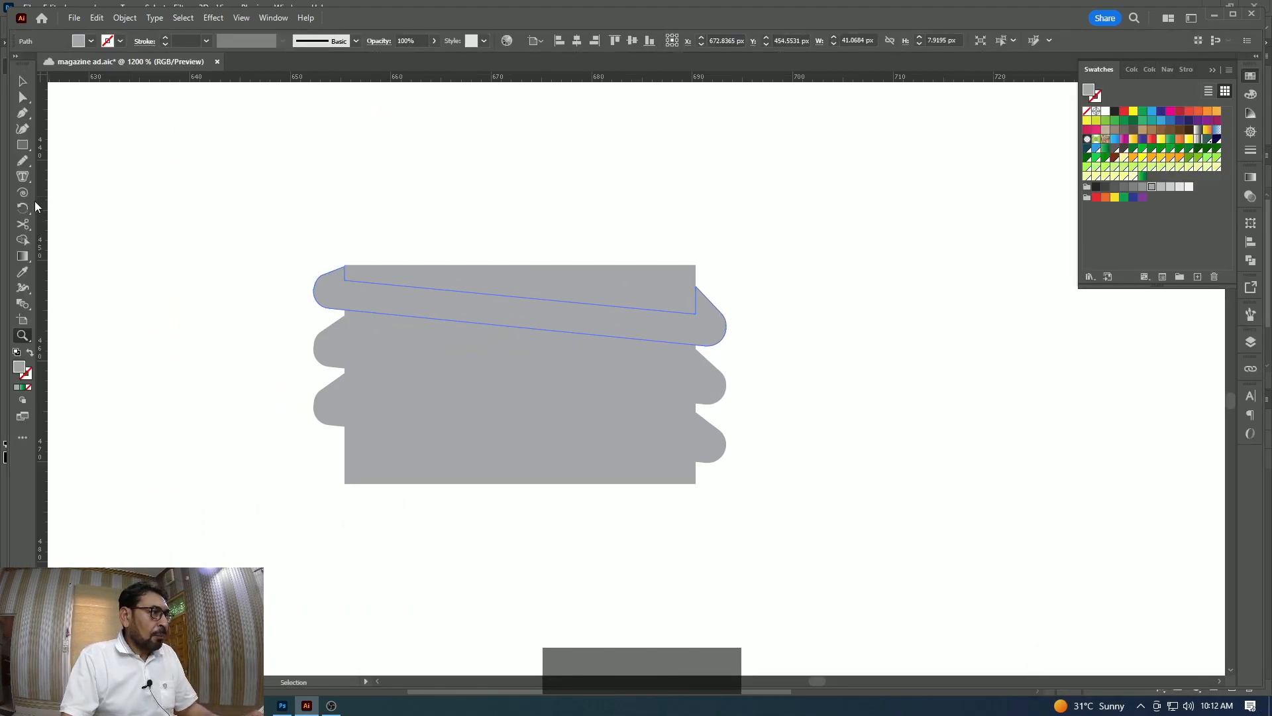
pyautogui.moveTo(23, 260); pyautogui.dragTo(88, 278)
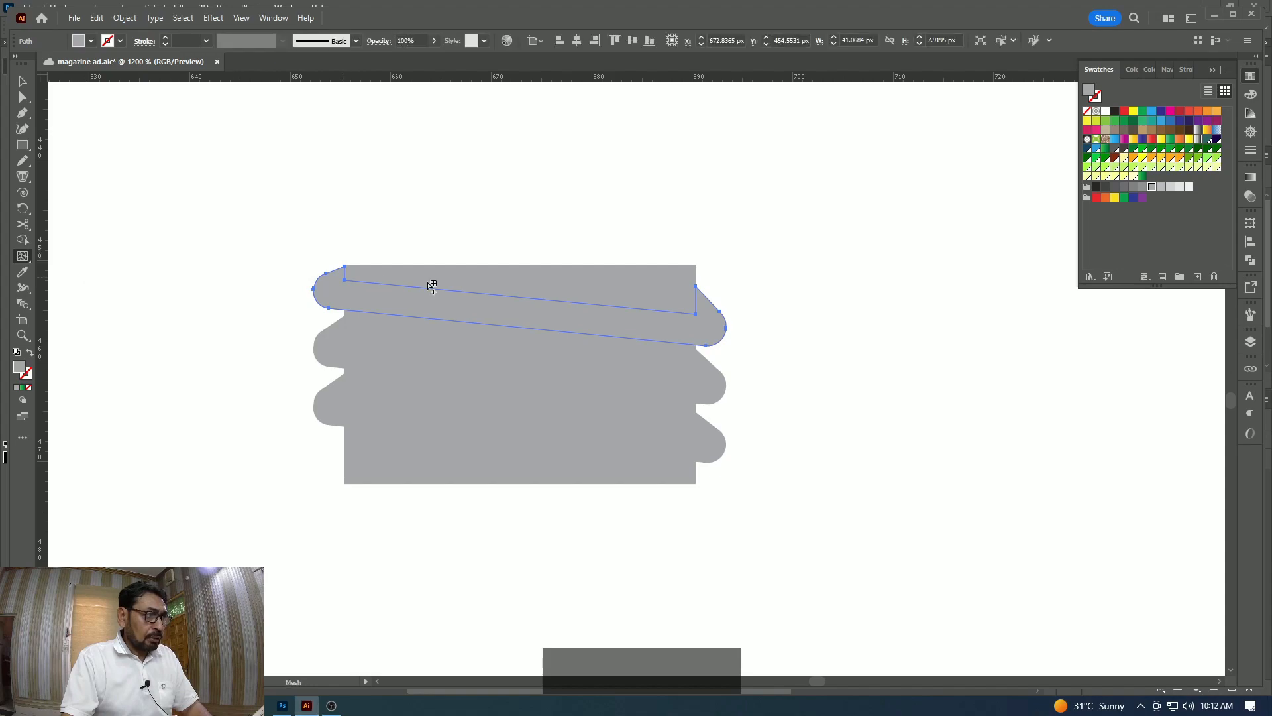
pyautogui.click(506, 310)
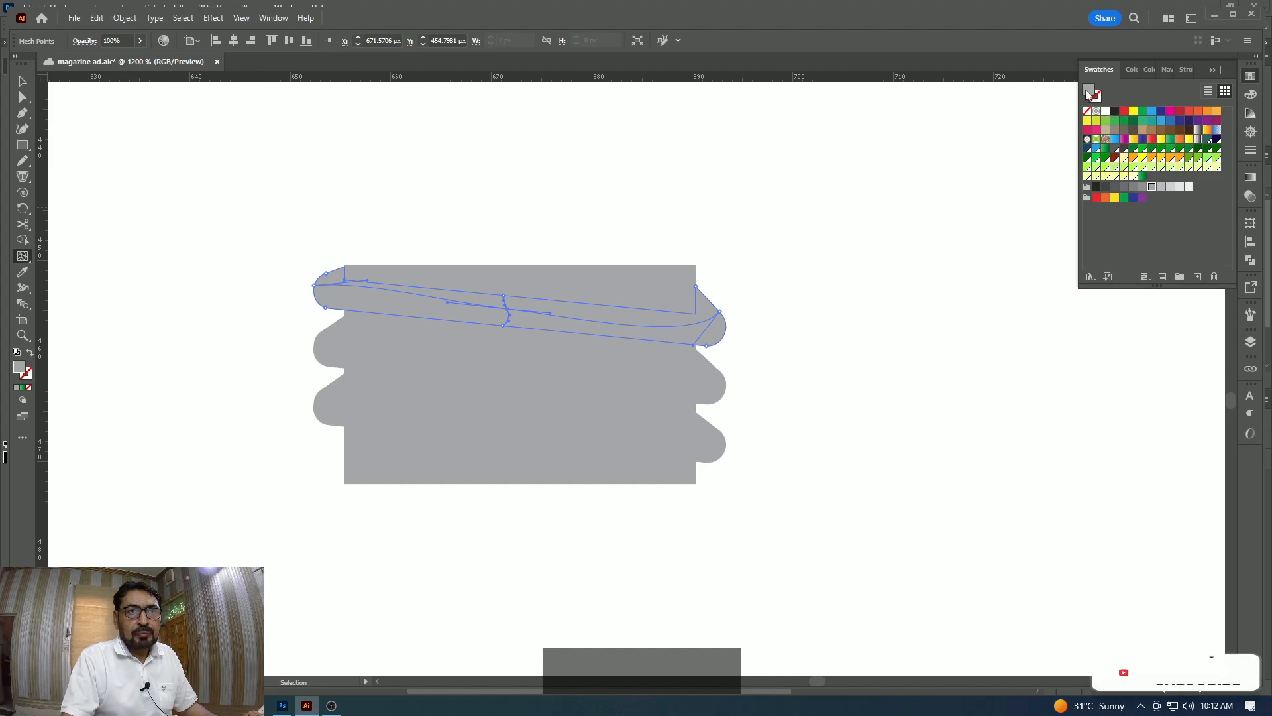
pyautogui.click(1106, 112)
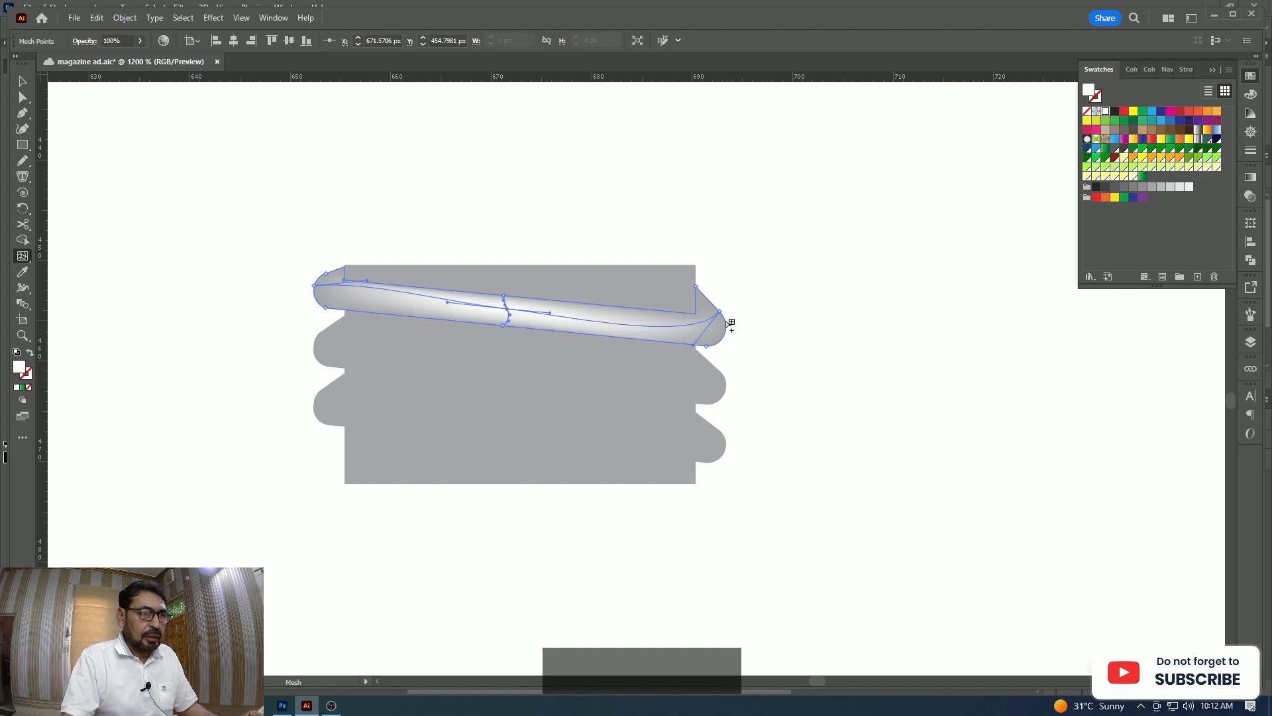
pyautogui.click(690, 325)
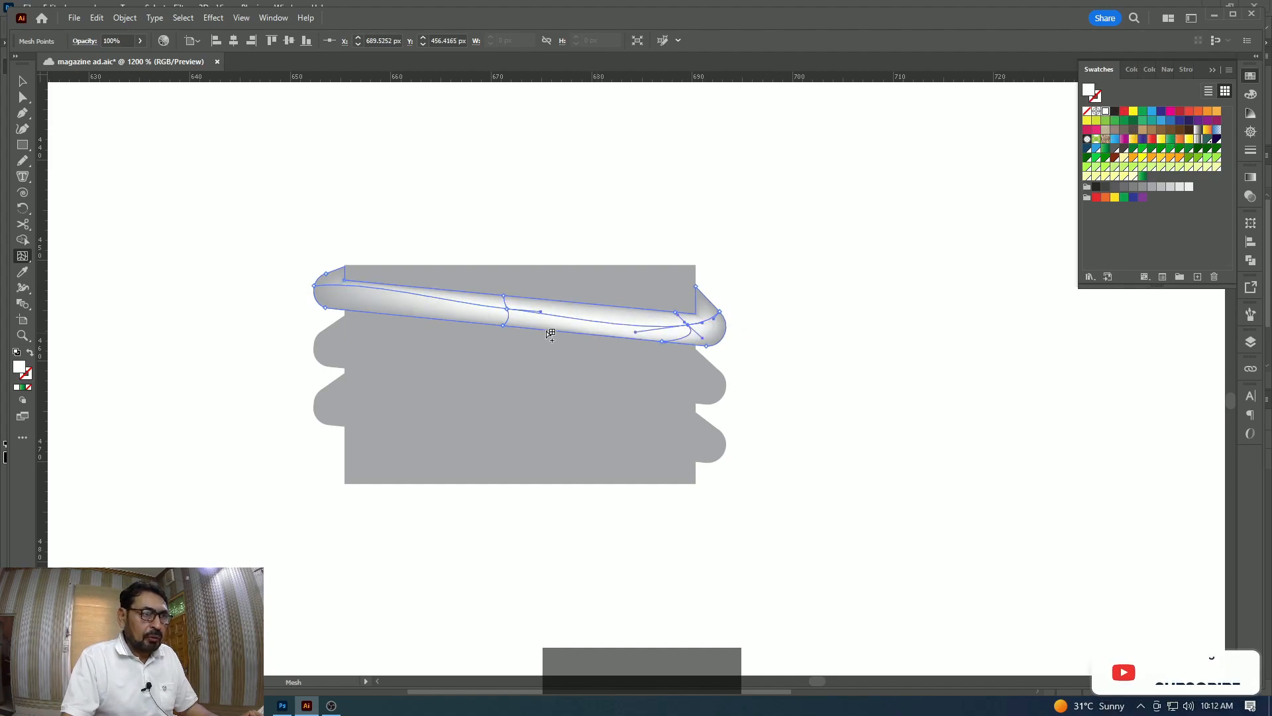
pyautogui.click(336, 291)
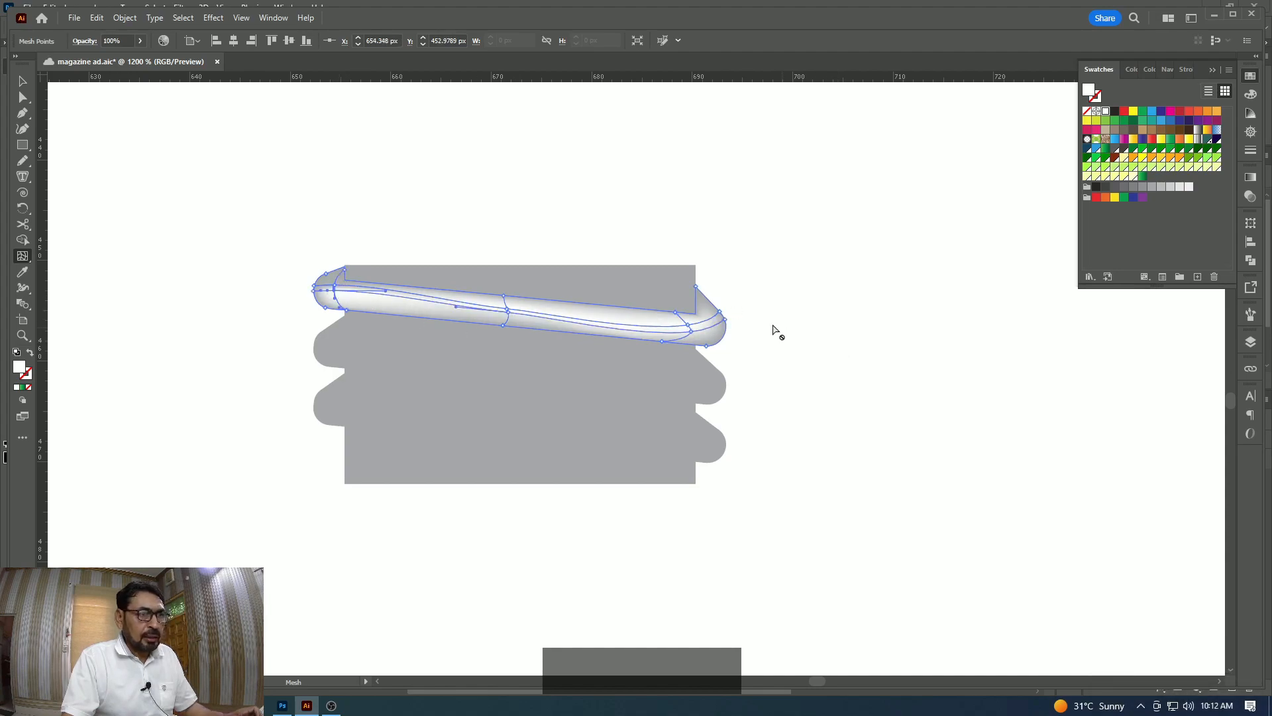
# Add white gradient mesh points at the middle, right end and left end of the second bar as a highlight.
pyautogui.keyDown('ctrl'); pyautogui.click(715, 386); pyautogui.keyUp('ctrl')
pyautogui.click(517, 369)
pyautogui.click(1105, 111)
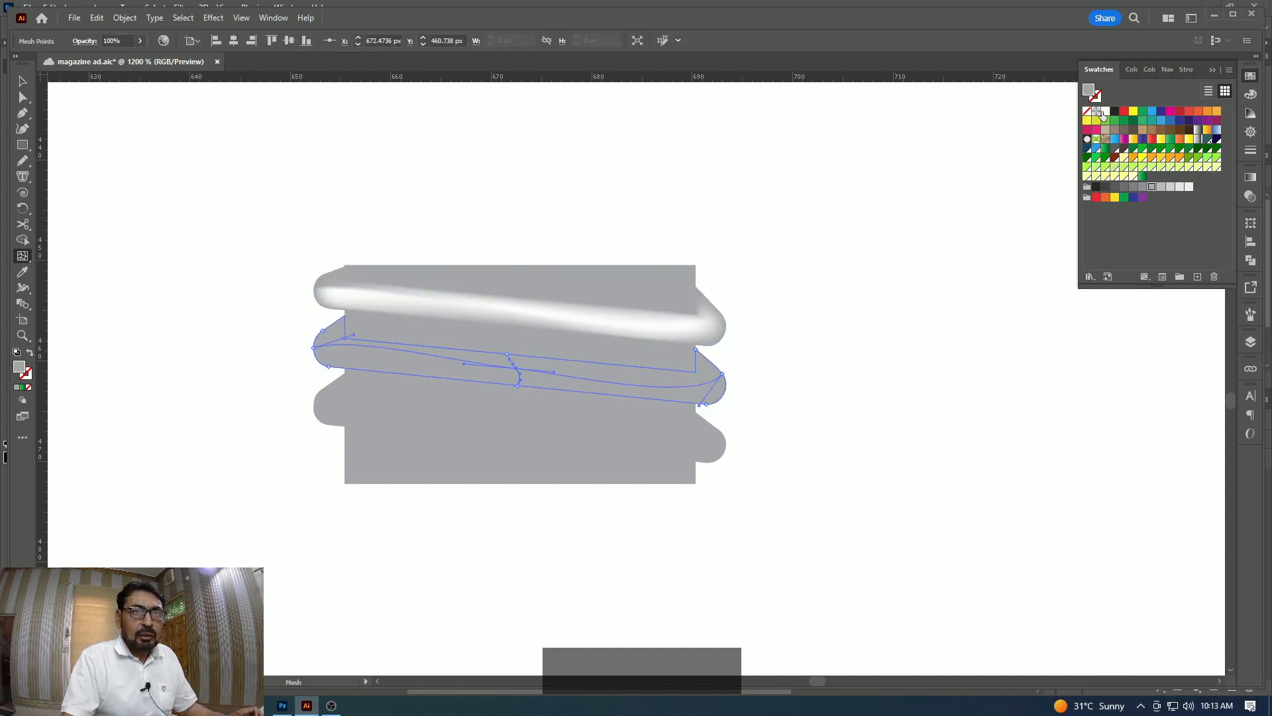
pyautogui.click(682, 387)
pyautogui.click(345, 354)
# Add white gradient mesh points at the middle, right end and left end of the lowest bar.
pyautogui.keyDown('ctrl'); pyautogui.click(689, 445); pyautogui.keyUp('ctrl')
pyautogui.click(523, 429)
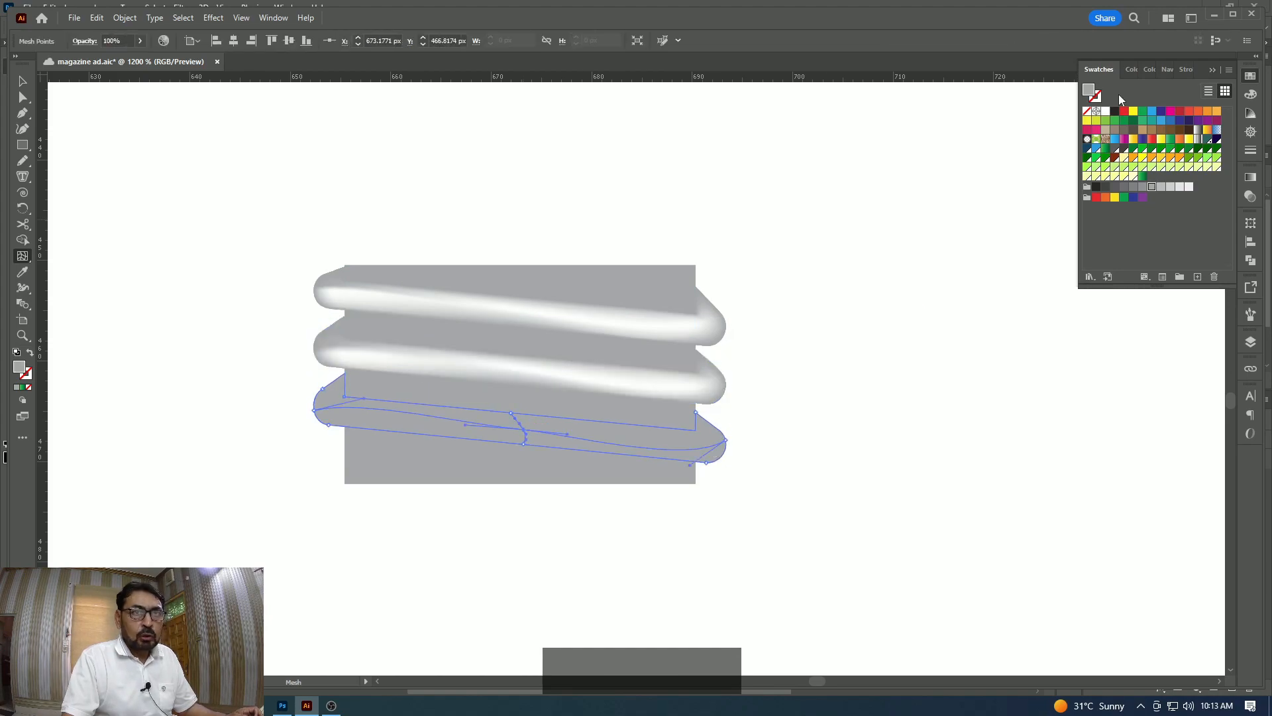
pyautogui.click(1105, 112)
pyautogui.click(691, 447)
pyautogui.click(342, 416)
pyautogui.keyDown('ctrl'); pyautogui.click(843, 286); pyautogui.keyUp('ctrl')
# Fill the rectangle behind the bars with the metallic silver gradient and remove its black color stop.
pyautogui.scroll(-4, 844, 286)
pyautogui.press('z')
pyautogui.moveTo(705, 253); pyautogui.dragTo(946, 443)
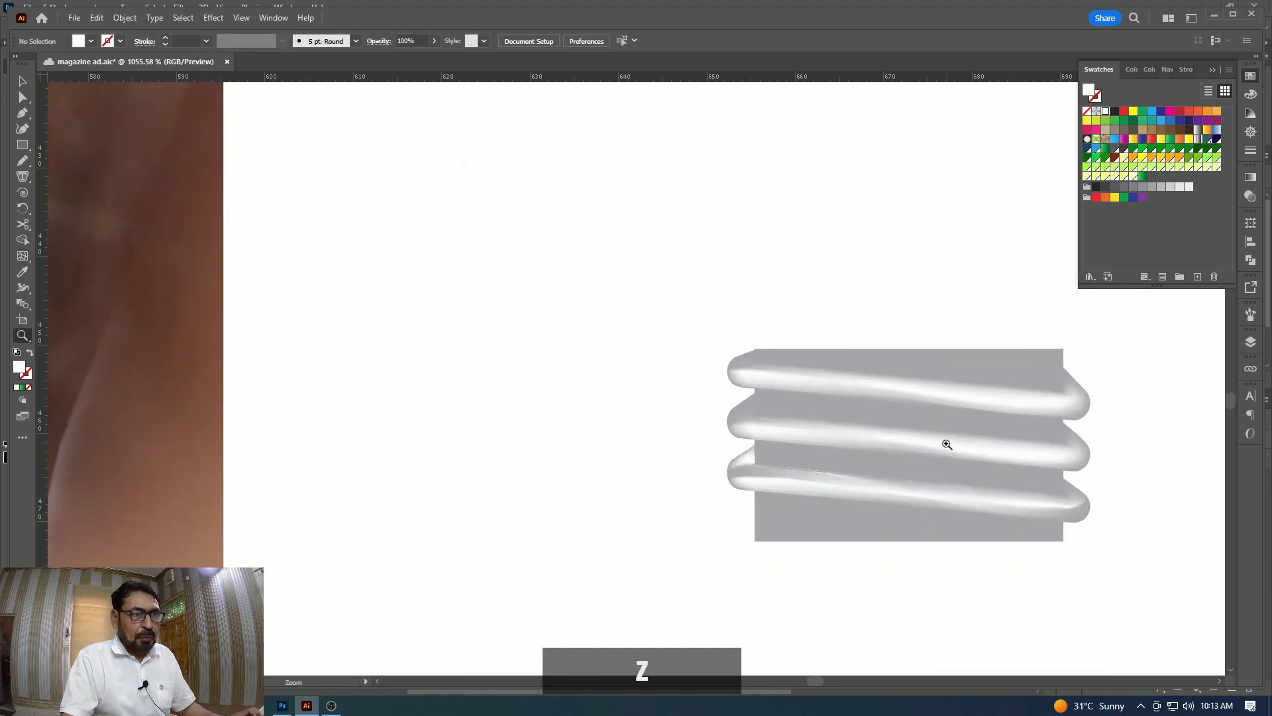
pyautogui.press('v')
pyautogui.moveTo(961, 393); pyautogui.dragTo(747, 296)
pyautogui.click(814, 268)
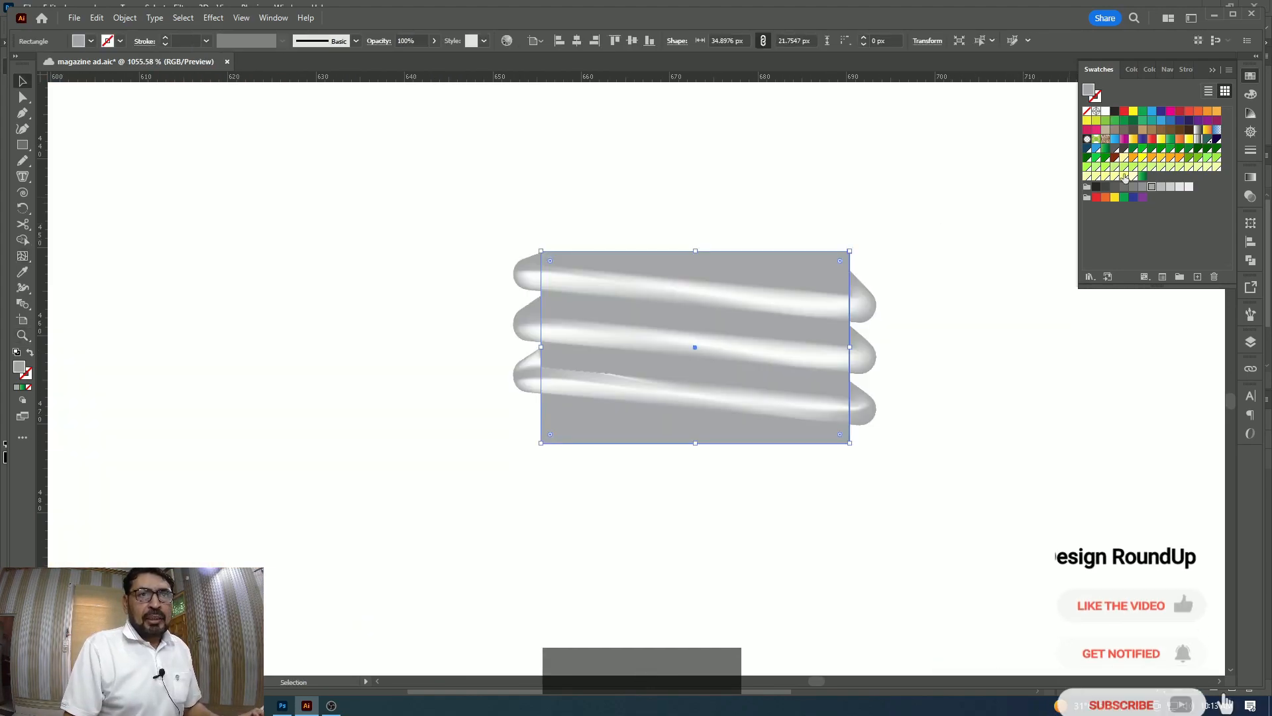
pyautogui.click(1199, 139)
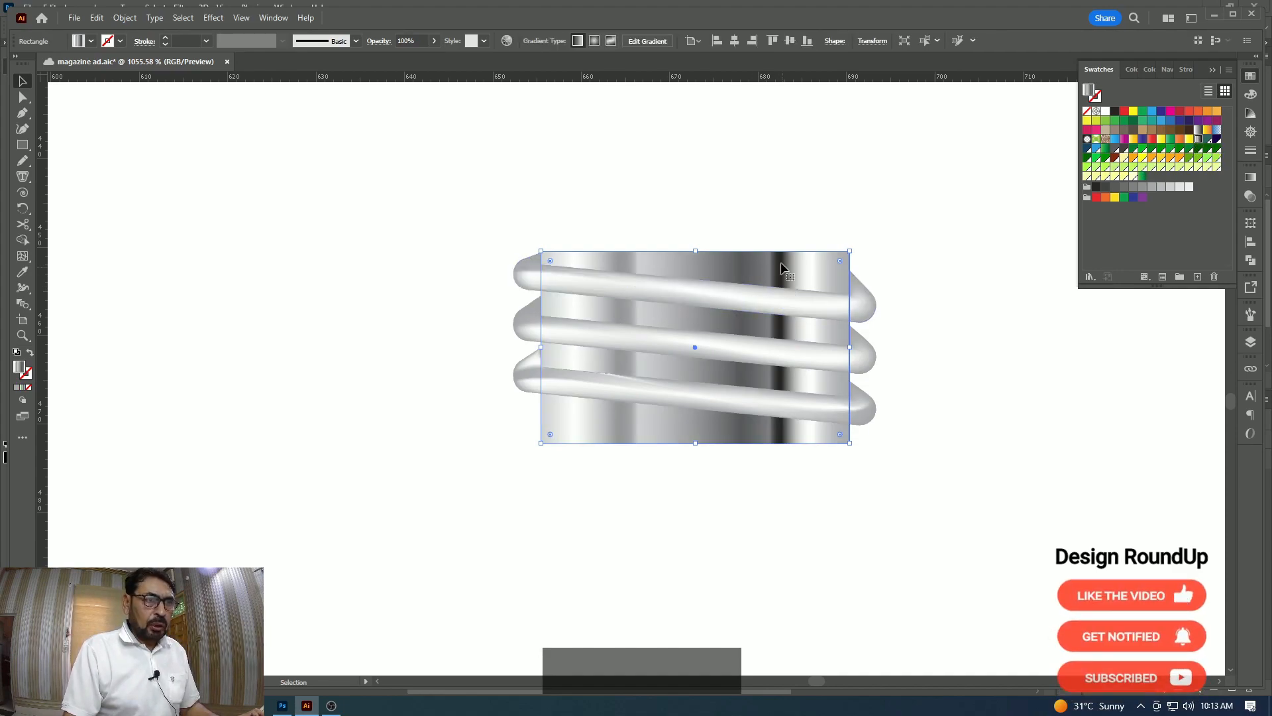
pyautogui.click(1251, 179)
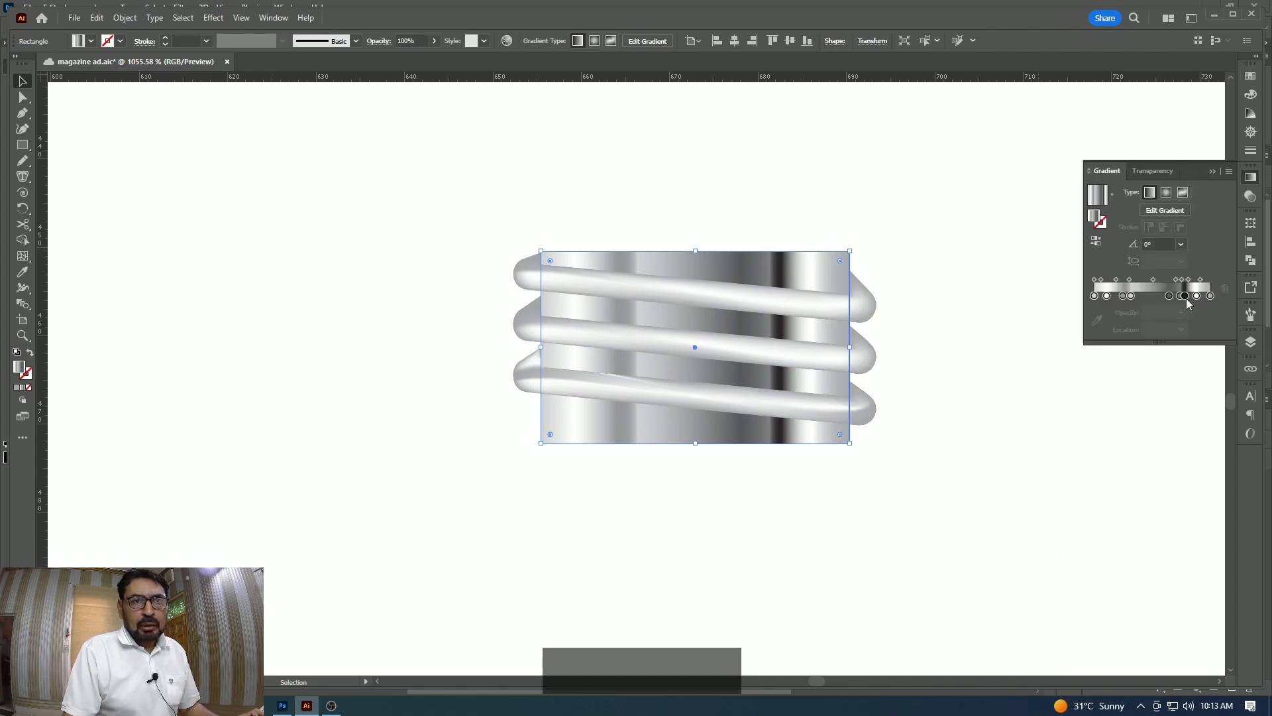
pyautogui.moveTo(1186, 300); pyautogui.dragTo(1189, 323)
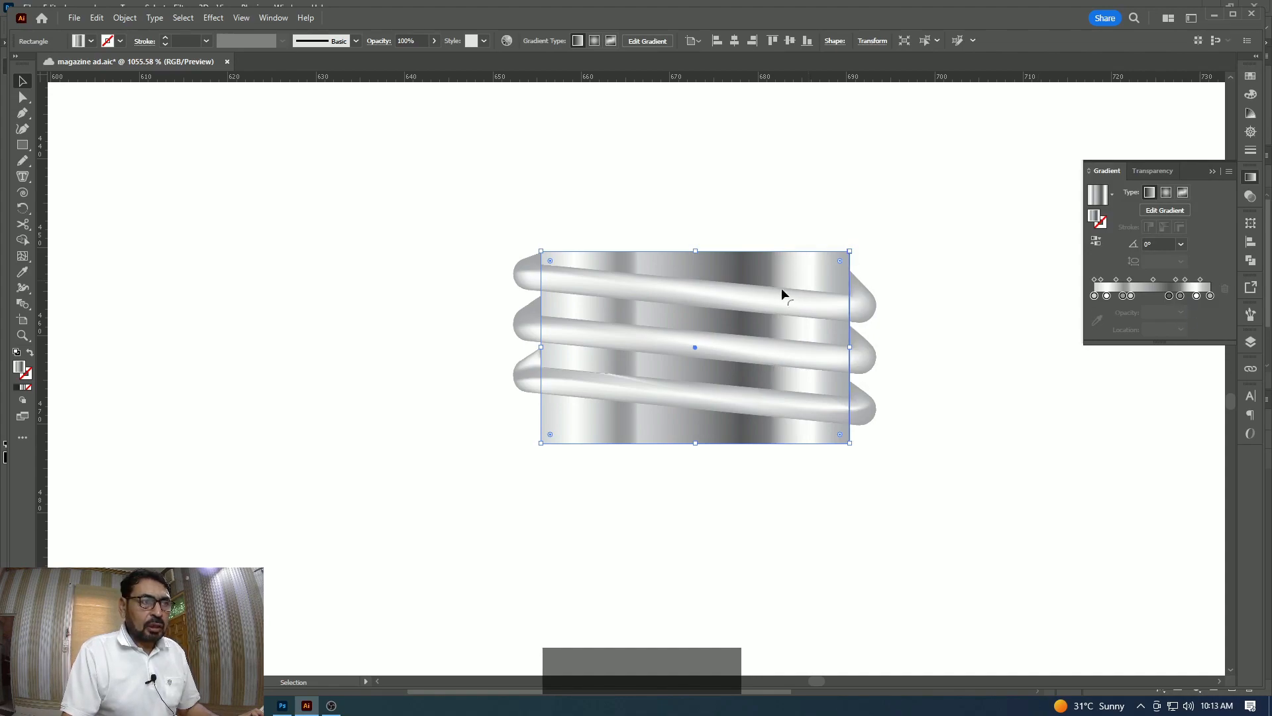
pyautogui.click(1024, 282)
# Group the three mesh bars with the gradient rectangle as one threaded neck object.
pyautogui.press('z')
pyautogui.keyDown('alt'); pyautogui.click(599, 413); pyautogui.keyUp('alt')
pyautogui.keyDown('alt'); pyautogui.click(602, 407); pyautogui.keyUp('alt')
pyautogui.keyDown('alt'); pyautogui.click(601, 406); pyautogui.keyUp('alt')
pyautogui.keyDown('alt'); pyautogui.click(616, 406); pyautogui.keyUp('alt')
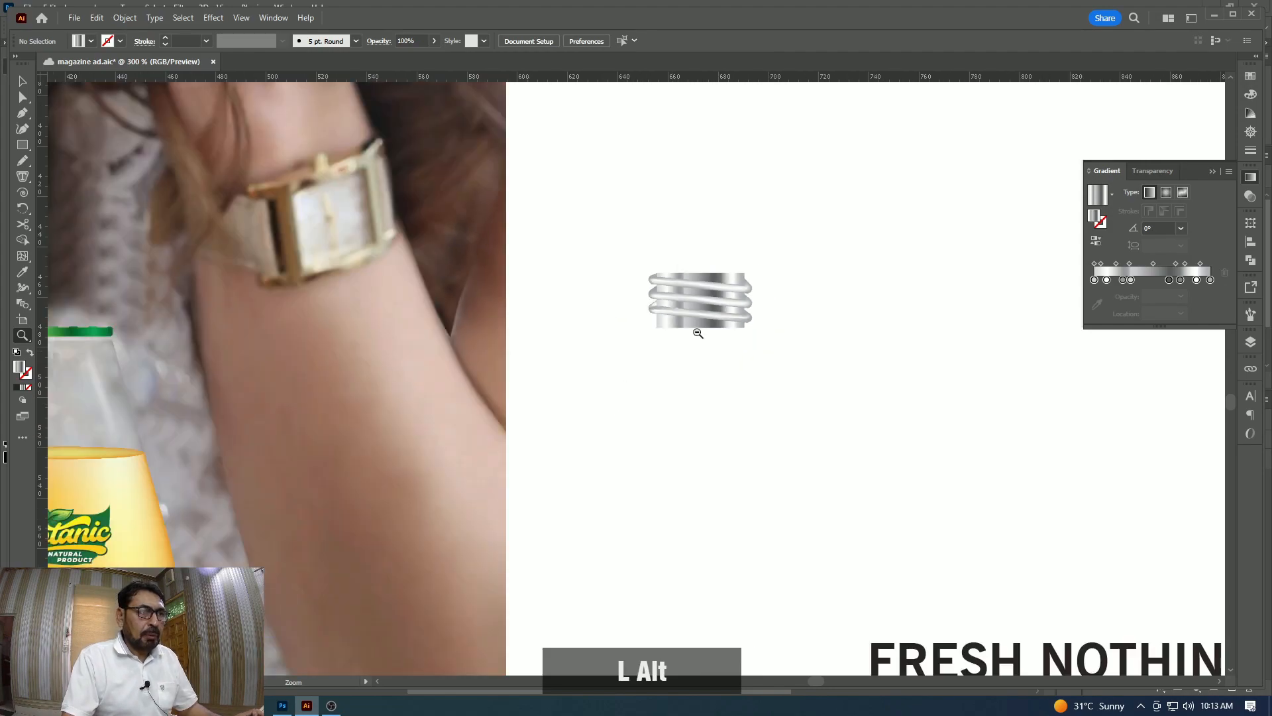
pyautogui.press('v')
pyautogui.moveTo(591, 236); pyautogui.dragTo(783, 360)
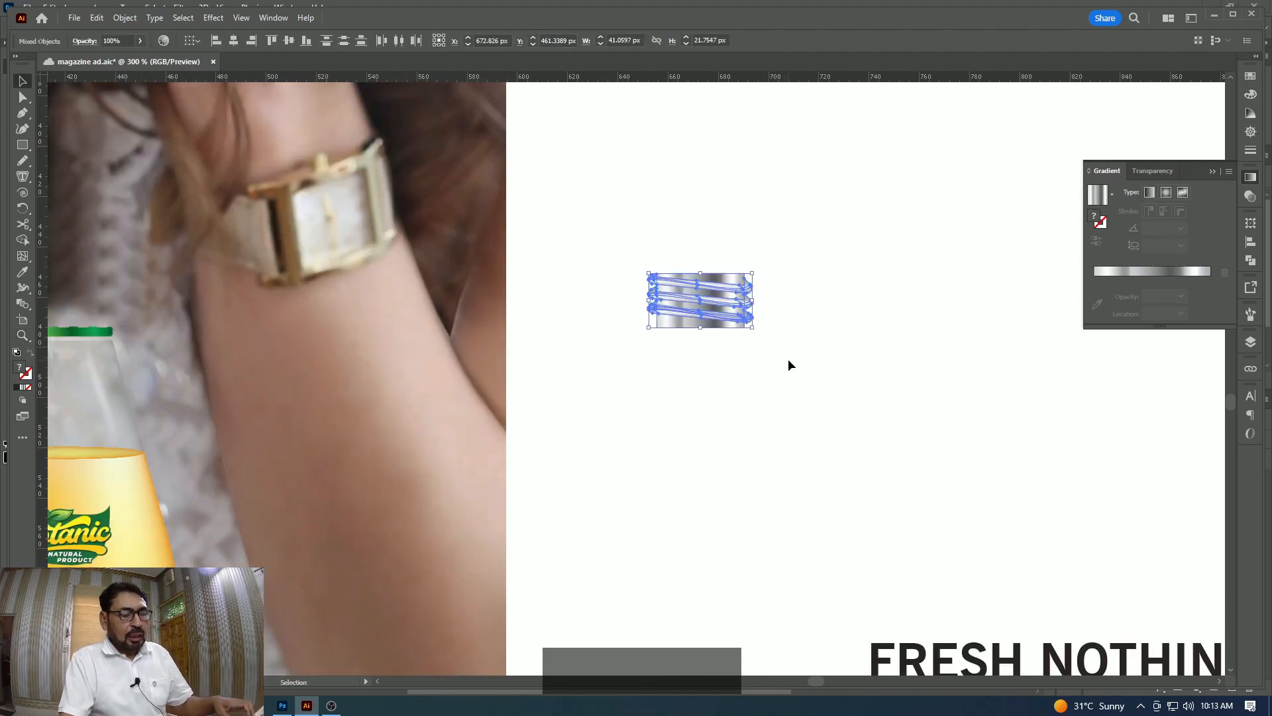
pyautogui.hotkey('ctrl', 'g')
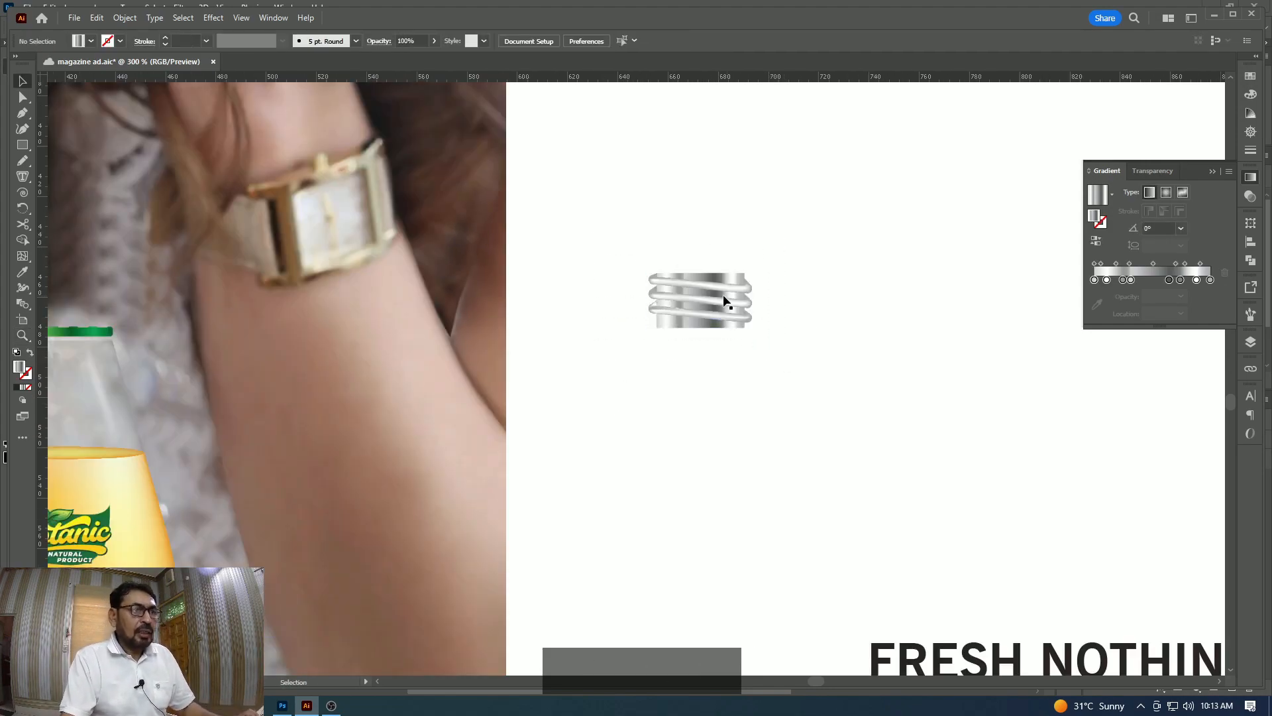
# Set the opacity of the threaded neck group to 60%.
pyautogui.click(784, 241)
pyautogui.click(725, 297)
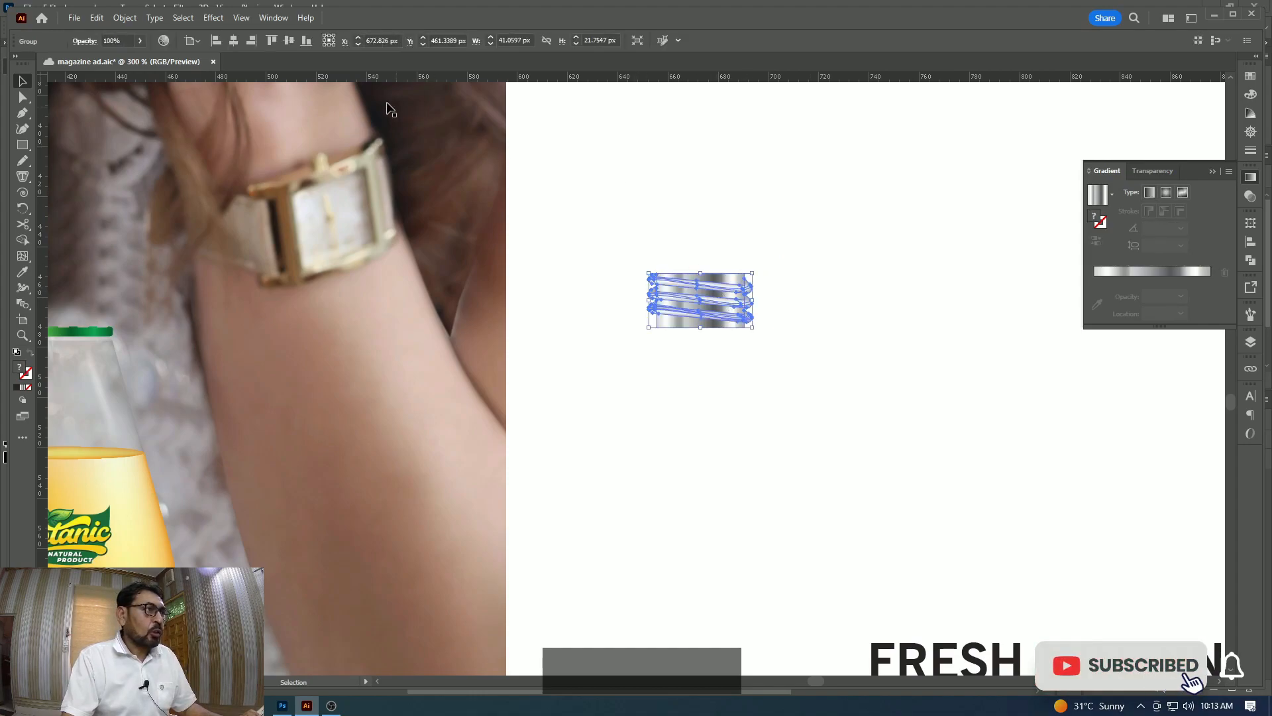
pyautogui.click(112, 41)
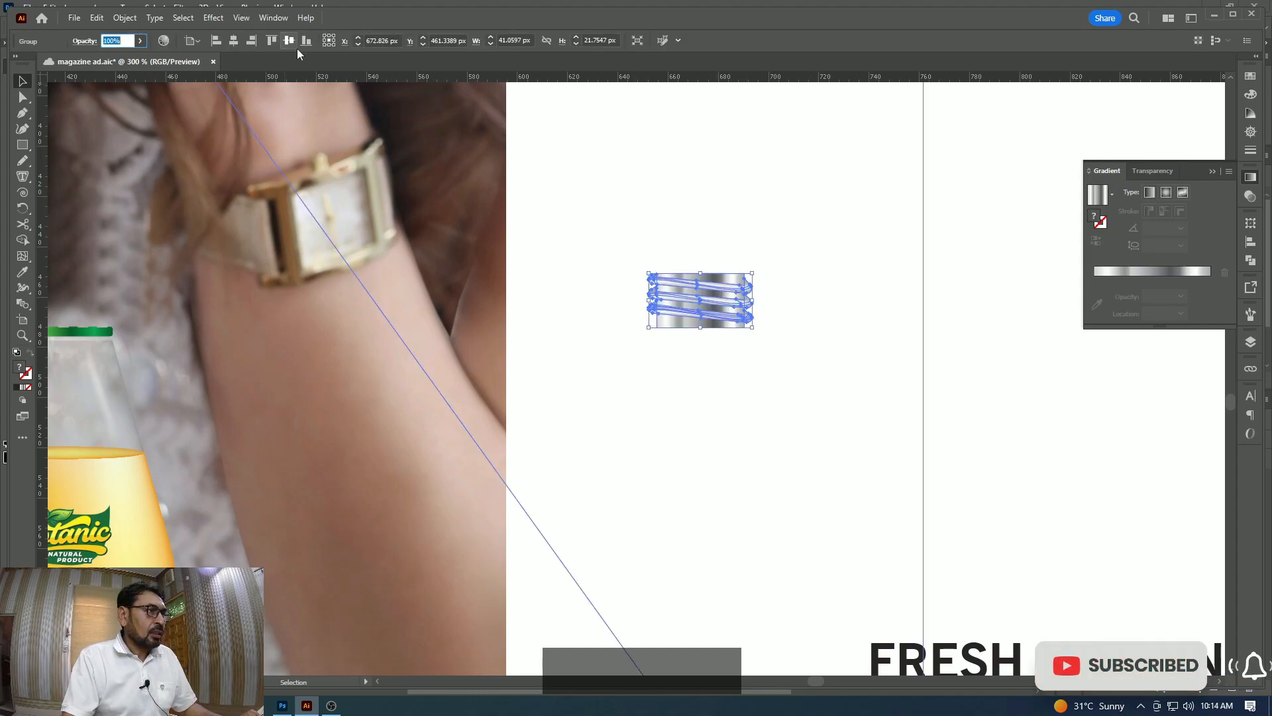
pyautogui.write('6')
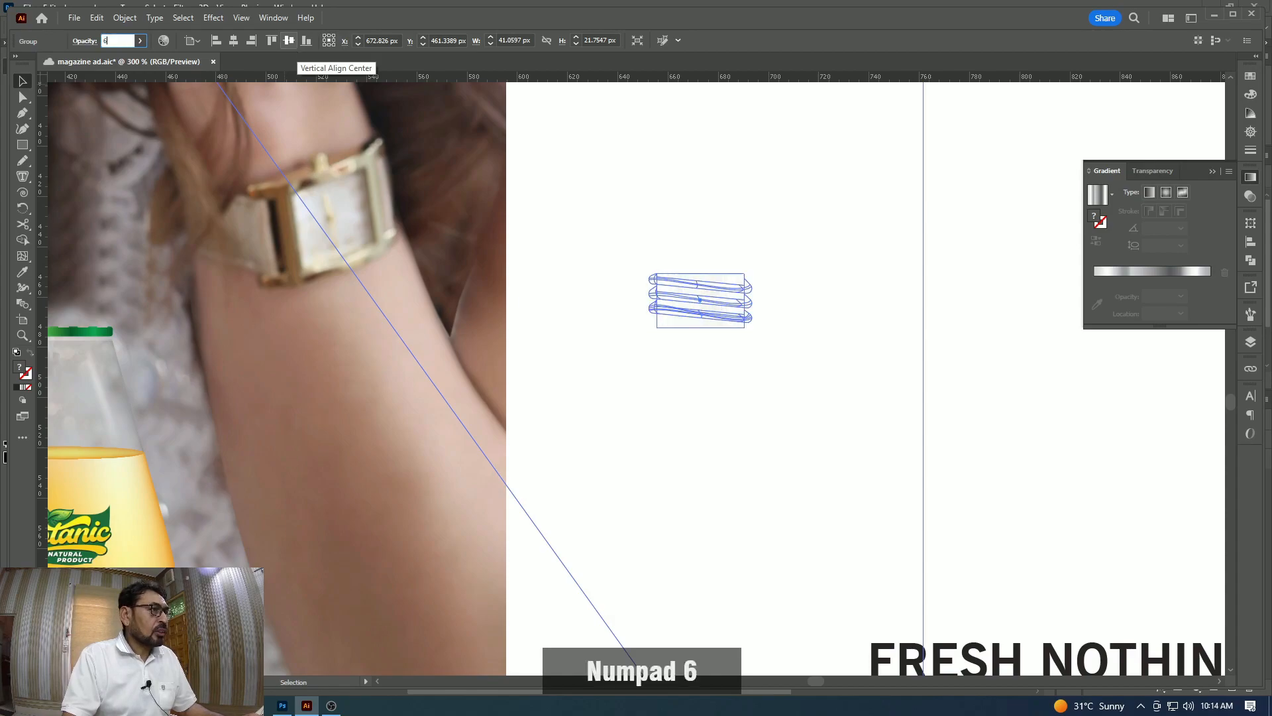
pyautogui.write('0')
pyautogui.press('Return')
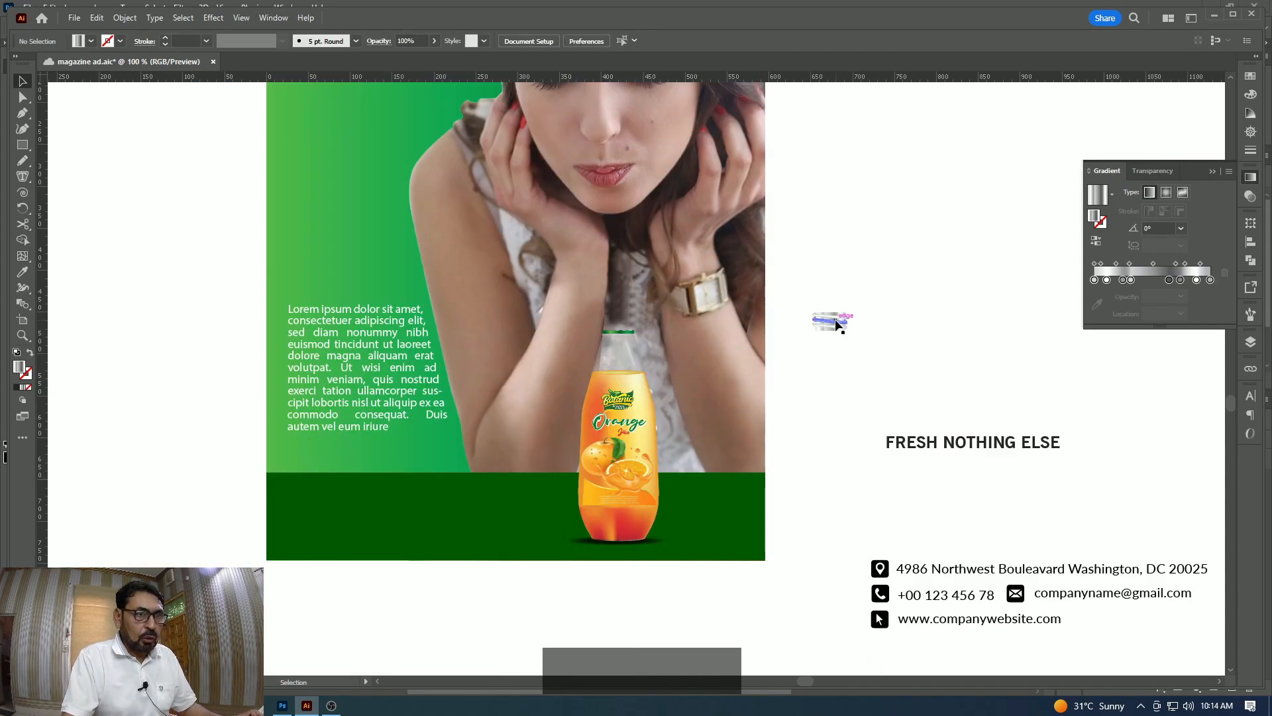
# Move the threaded neck group onto the bottle in the photo, just above the green ring.
pyautogui.moveTo(837, 324); pyautogui.dragTo(788, 378)
pyautogui.press('z')
pyautogui.press('space')
pyautogui.press('v')
pyautogui.moveTo(647, 273); pyautogui.dragTo(662, 295)
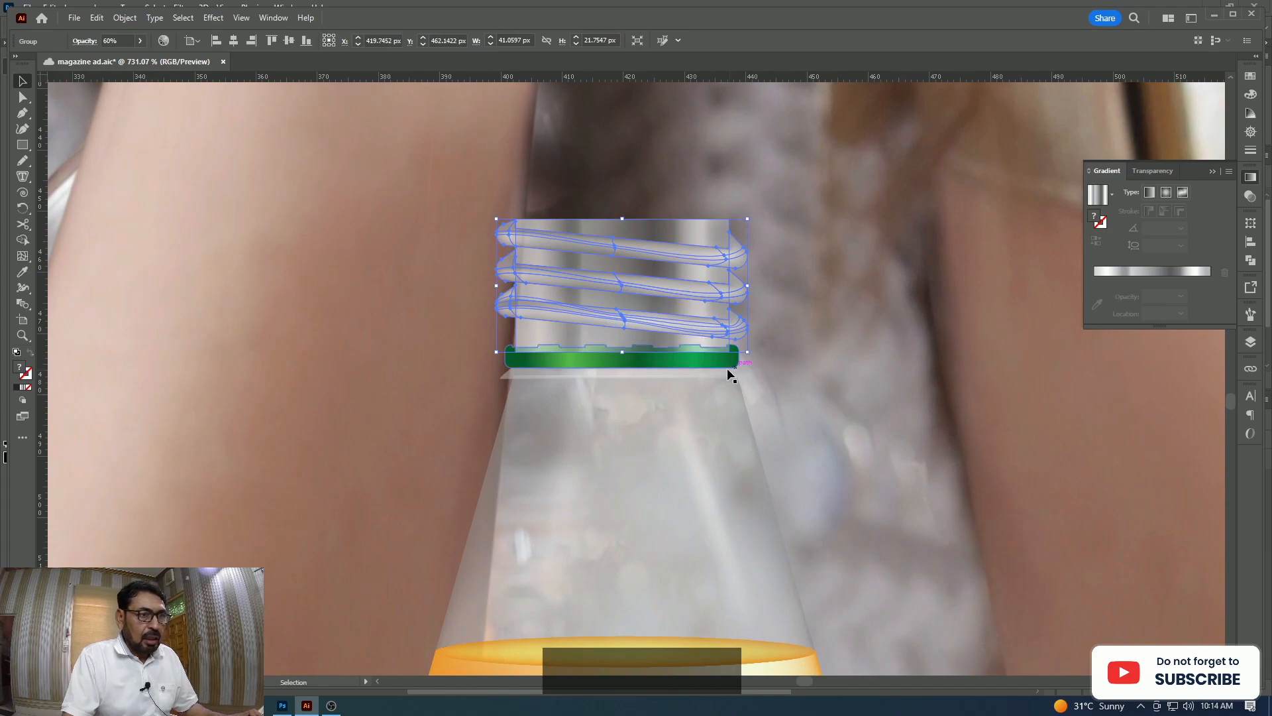
# Bring the green ring on the bottle to the front, above the threaded neck.
pyautogui.click(727, 366)
pyautogui.press('z')
pyautogui.click(734, 376)
pyautogui.click(688, 374)
pyautogui.press('space')
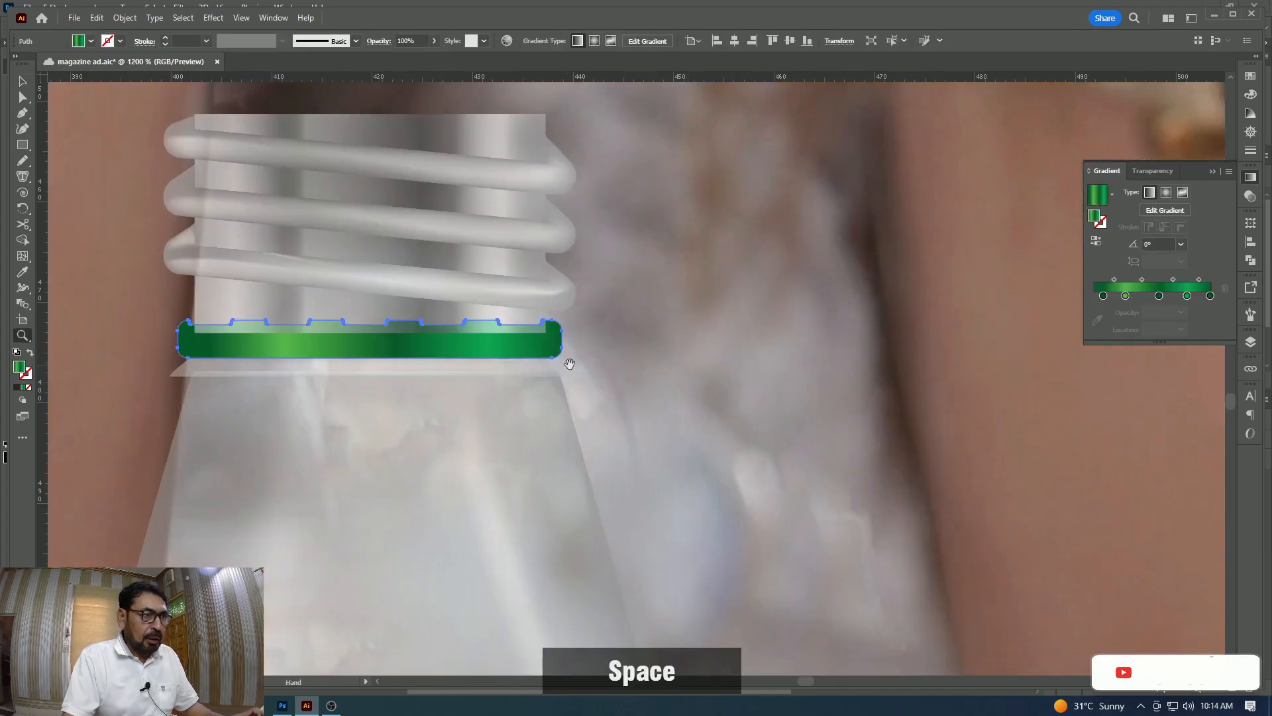
pyautogui.moveTo(573, 364); pyautogui.dragTo(774, 364)
pyautogui.press('v')
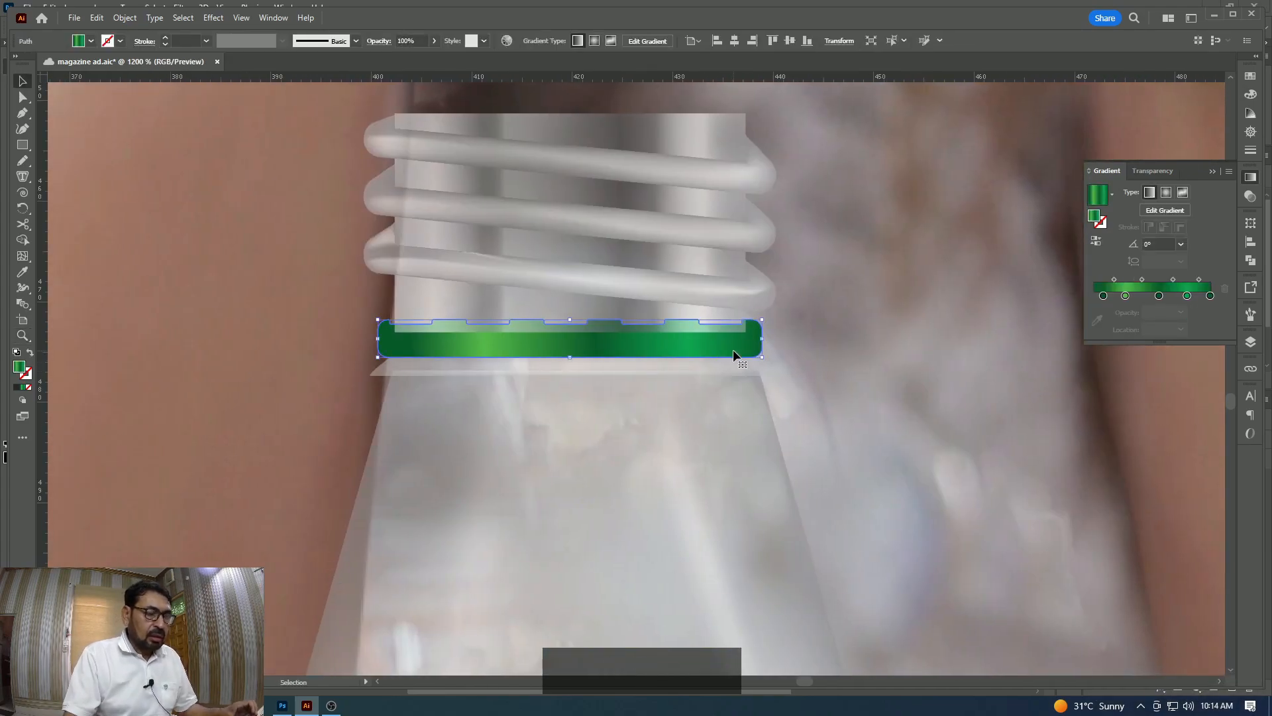
pyautogui.hotkey('ctrl', 'shift', ']')
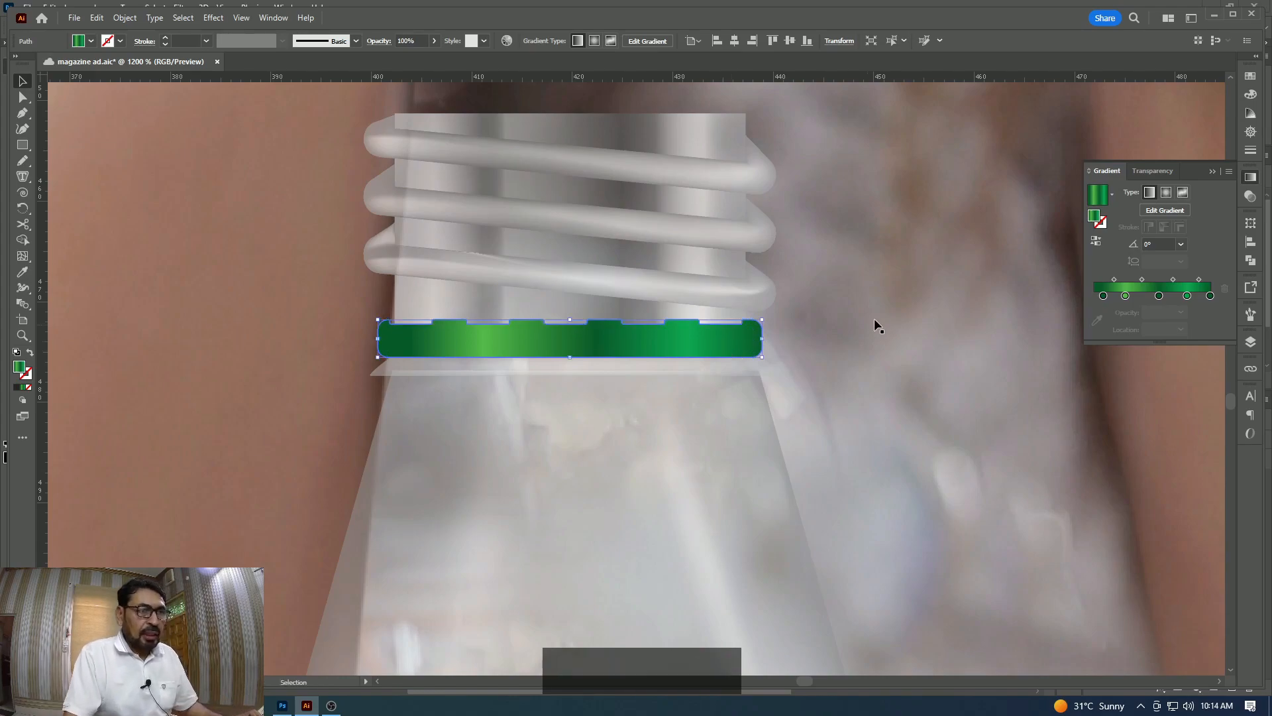
# Shift the threaded neck slightly left to center it over the green ring.
pyautogui.click(866, 325)
pyautogui.click(751, 293)
pyautogui.moveTo(748, 287); pyautogui.dragTo(745, 285)
pyautogui.click(876, 270)
# Review the neck's position and proportions on the full bottle from a wider view.
pyautogui.press('z')
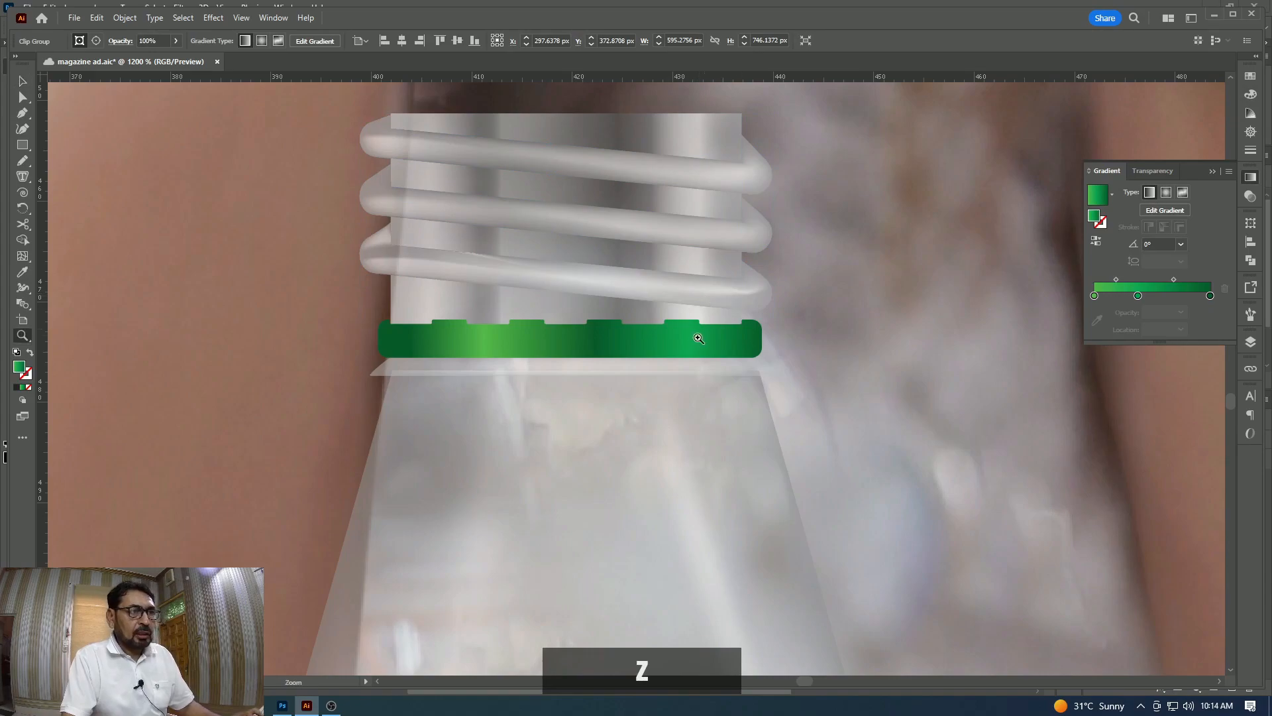
pyautogui.keyDown('alt'); pyautogui.click(698, 342); pyautogui.keyUp('alt')
pyautogui.keyDown('alt'); pyautogui.click(696, 341); pyautogui.keyUp('alt')
pyautogui.keyDown('alt'); pyautogui.click(696, 341); pyautogui.keyUp('alt')
pyautogui.keyDown('alt'); pyautogui.click(695, 341); pyautogui.keyUp('alt')
pyautogui.moveTo(599, 471); pyautogui.dragTo(849, 202)
pyautogui.press('z')
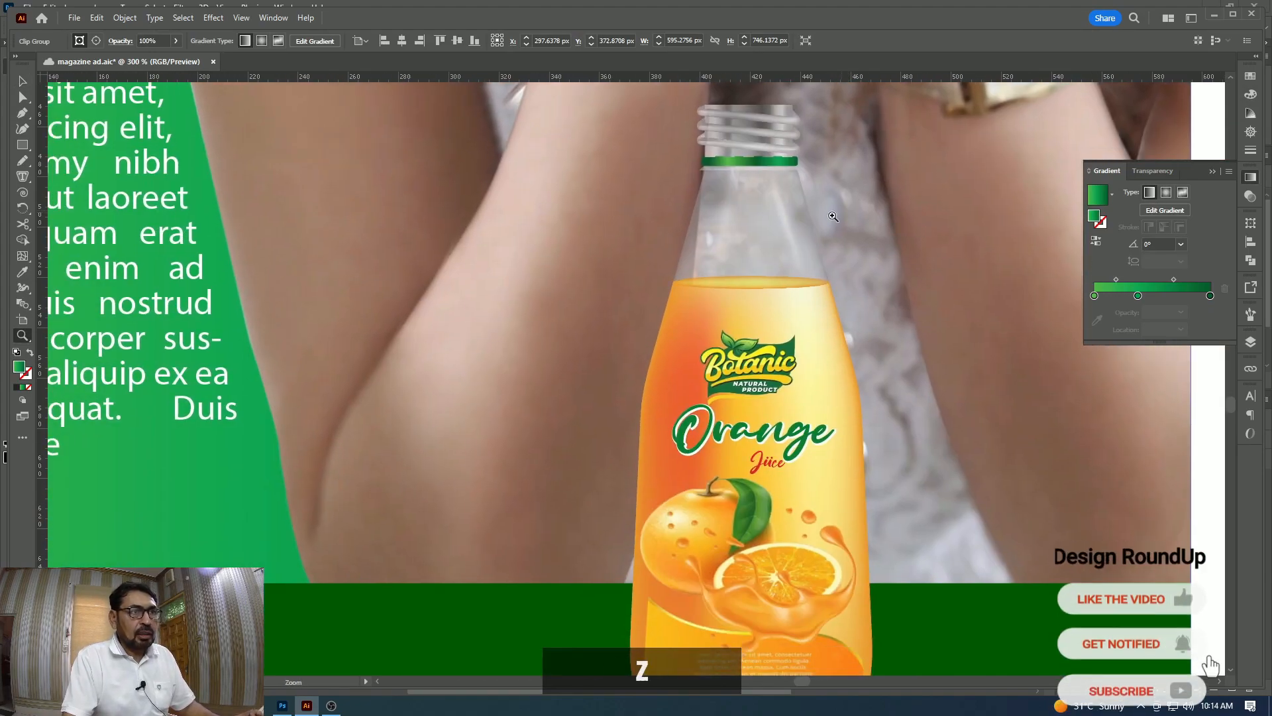
pyautogui.keyDown('alt'); pyautogui.click(808, 226); pyautogui.keyUp('alt')
pyautogui.keyDown('alt'); pyautogui.click(766, 302); pyautogui.keyUp('alt')
pyautogui.press('v')
pyautogui.click(889, 305)
# Lower the threaded neck slightly so its base sits further down behind the green ring.
pyautogui.press('z')
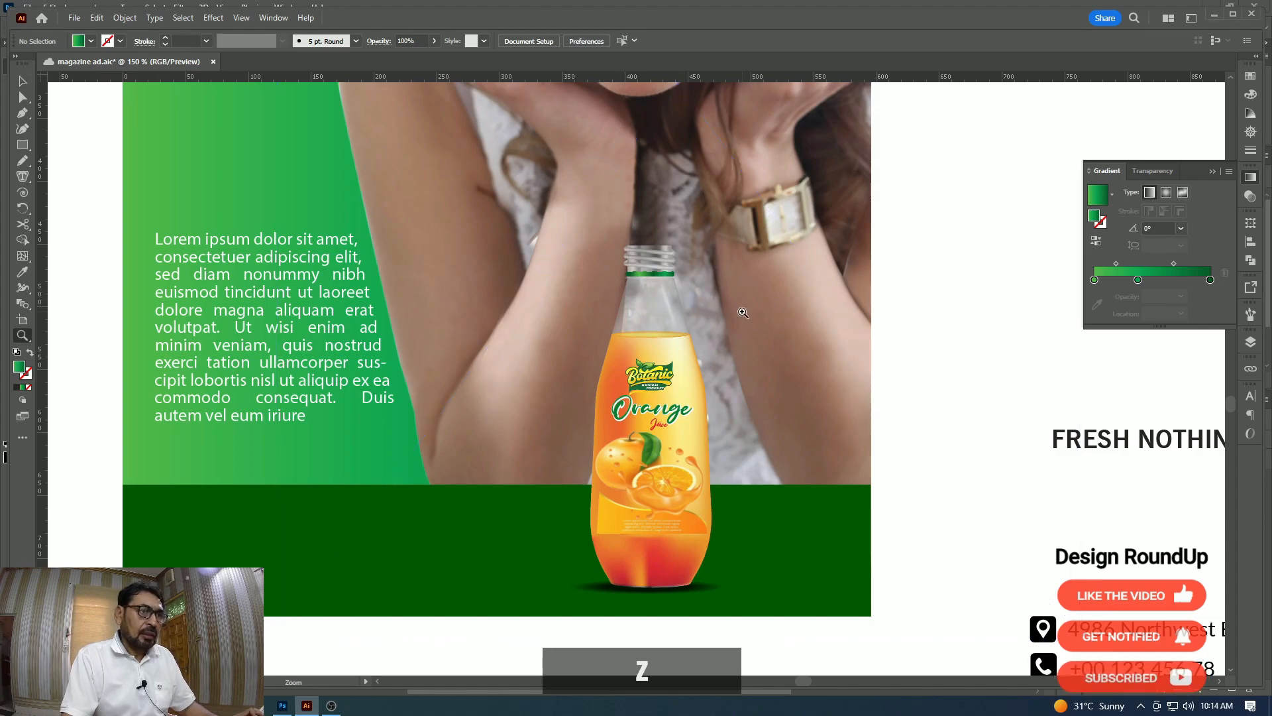
pyautogui.click(746, 316)
pyautogui.click(519, 319)
pyautogui.click(519, 319)
pyautogui.press('v')
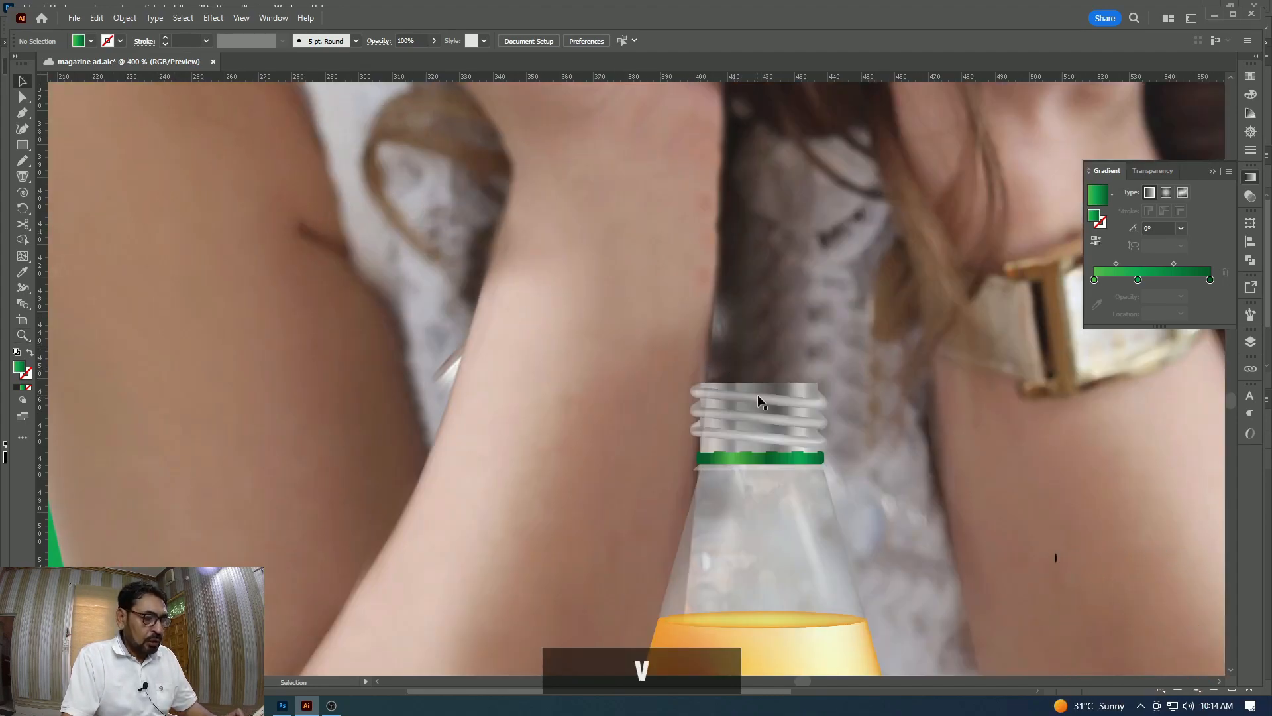
pyautogui.click(759, 399)
pyautogui.press('z')
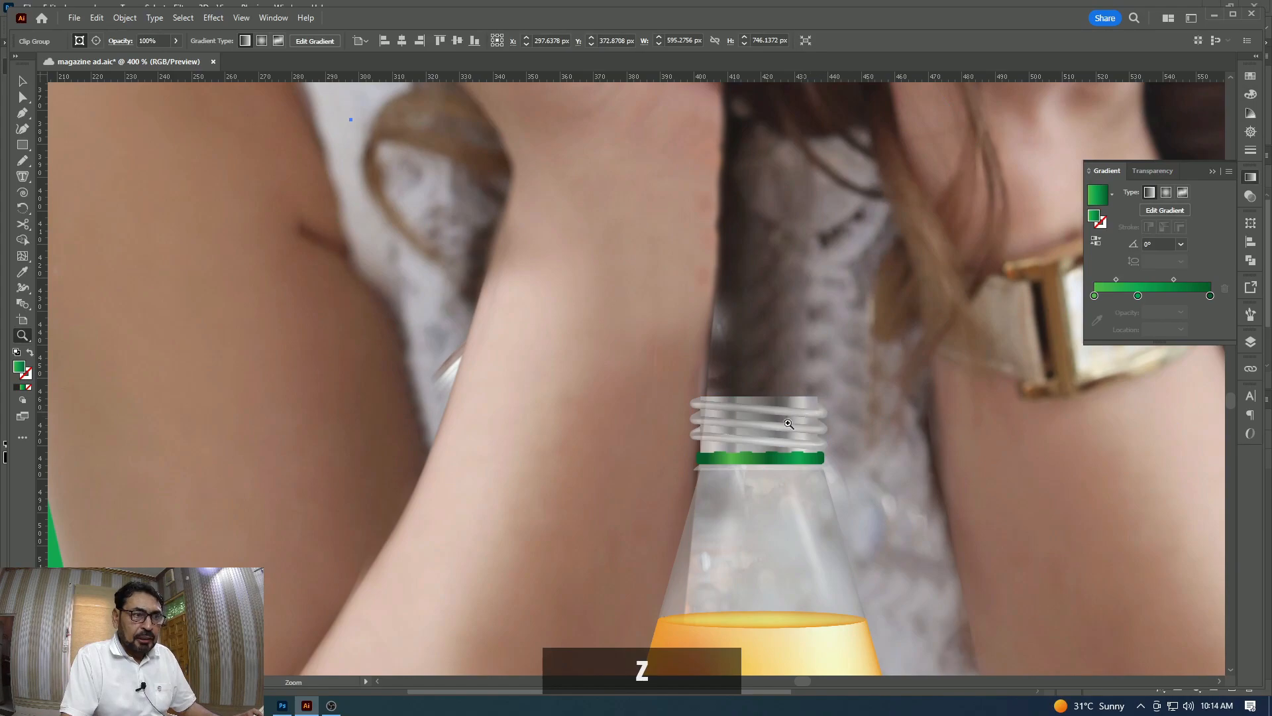
# Examine the bottle's threaded neck up close and within the whole ad layout.
pyautogui.click(605, 285)
pyautogui.click(604, 285)
pyautogui.press('a')
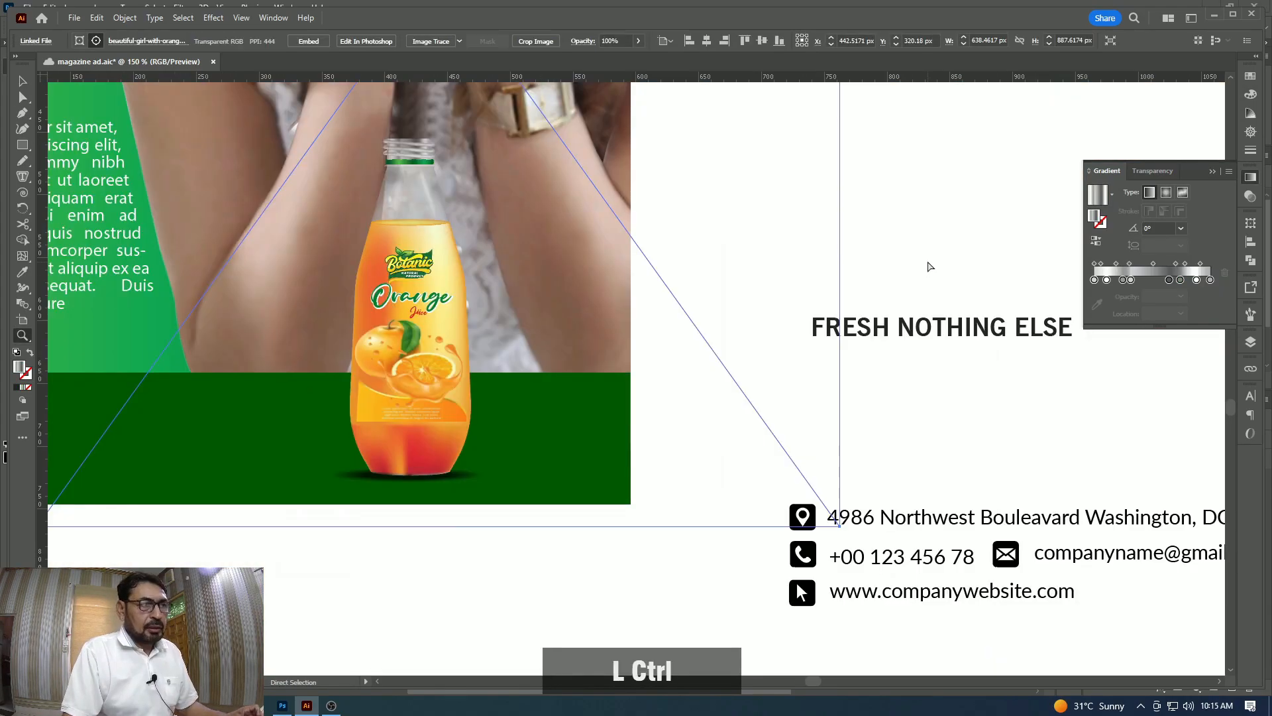
pyautogui.keyDown('ctrl'); pyautogui.click(929, 267); pyautogui.keyUp('ctrl')
pyautogui.press('z')
pyautogui.keyDown('alt'); pyautogui.click(718, 330); pyautogui.keyUp('alt')
pyautogui.moveTo(387, 212); pyautogui.dragTo(740, 433)
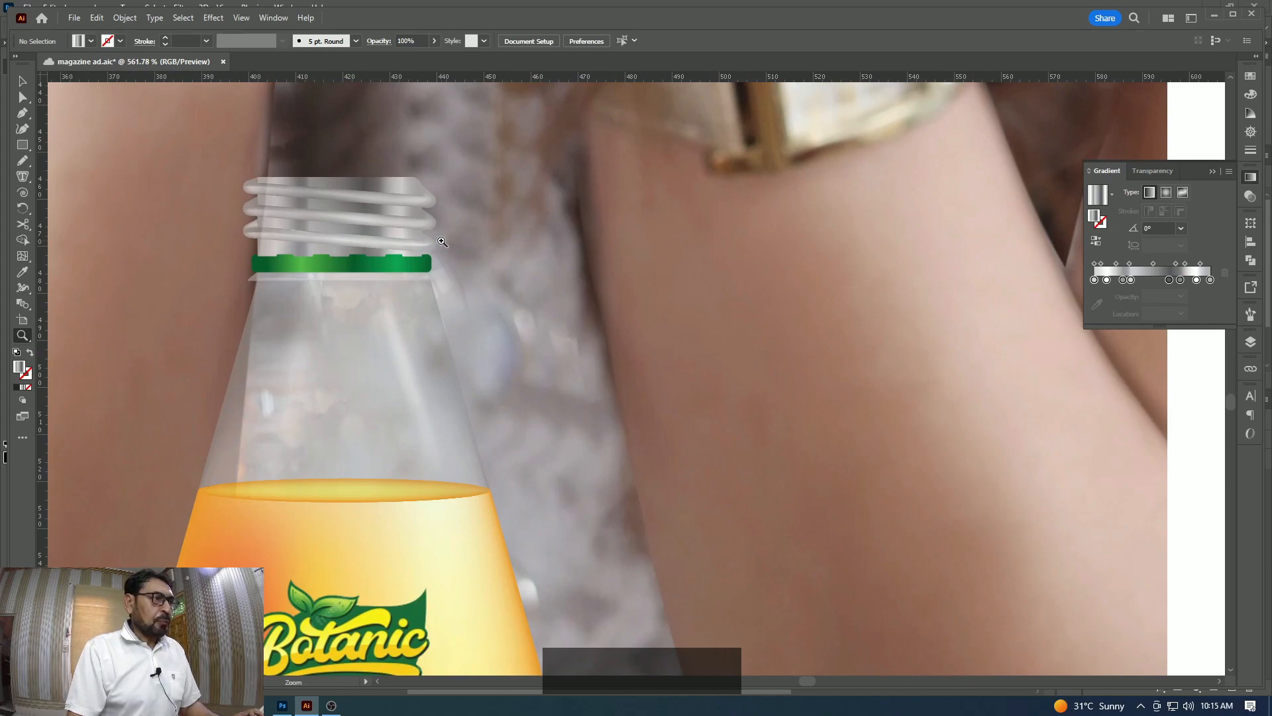
pyautogui.press('z')
pyautogui.keyDown('alt'); pyautogui.click(641, 296); pyautogui.keyUp('alt')
pyautogui.keyDown('alt'); pyautogui.click(652, 307); pyautogui.keyUp('alt')
pyautogui.keyDown('alt'); pyautogui.click(714, 368); pyautogui.keyUp('alt')
pyautogui.keyDown('alt'); pyautogui.click(721, 369); pyautogui.keyUp('alt')
pyautogui.keyDown('alt'); pyautogui.click(723, 378); pyautogui.keyUp('alt')
pyautogui.keyDown('alt'); pyautogui.click(723, 380); pyautogui.keyUp('alt')
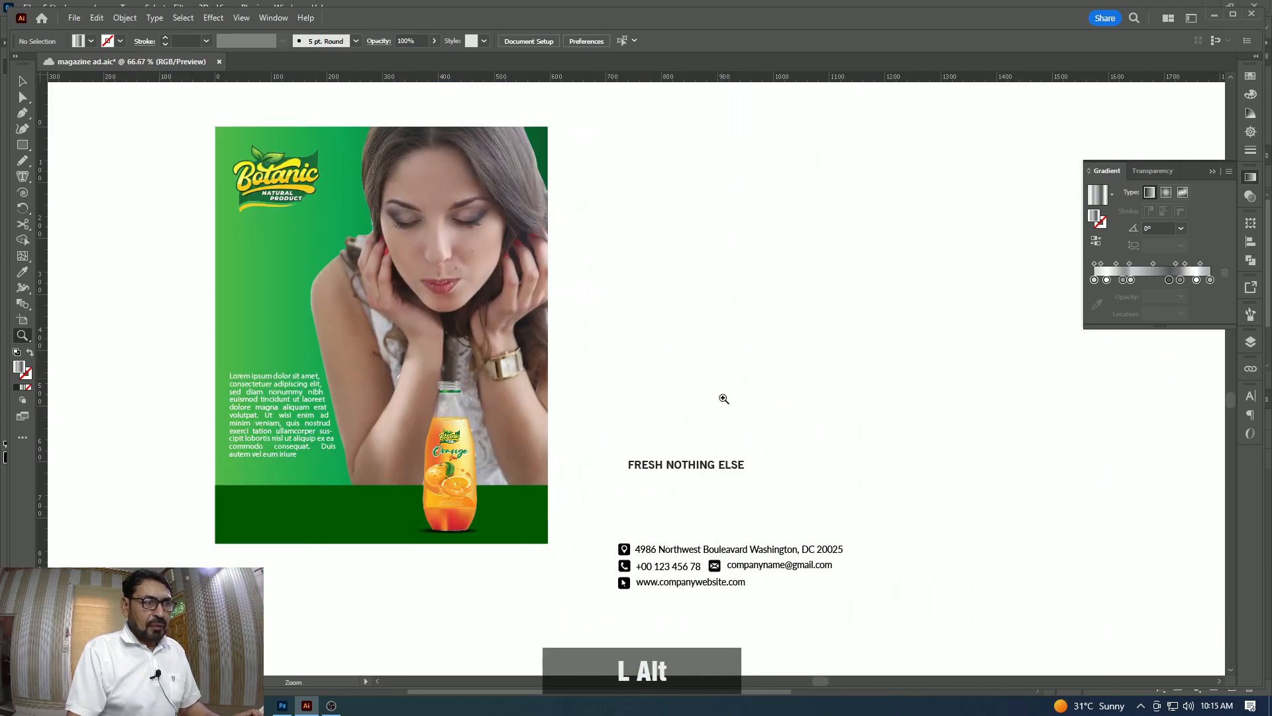
pyautogui.moveTo(723, 379); pyautogui.dragTo(825, 312)
# Draw a straw path with the Pen tool from the juice surface through a bend above the bottle neck to the woman's lips.
pyautogui.press('v')
pyautogui.press('z')
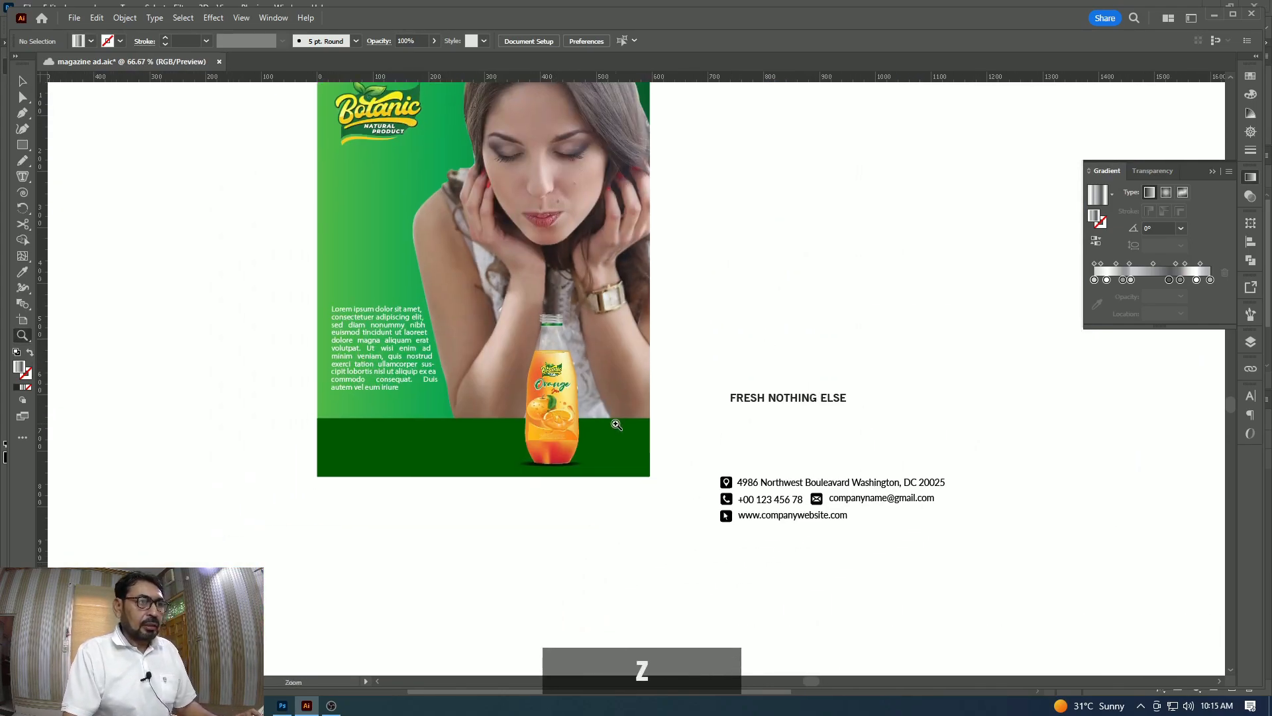
pyautogui.click(617, 424)
pyautogui.moveTo(603, 277); pyautogui.dragTo(608, 399)
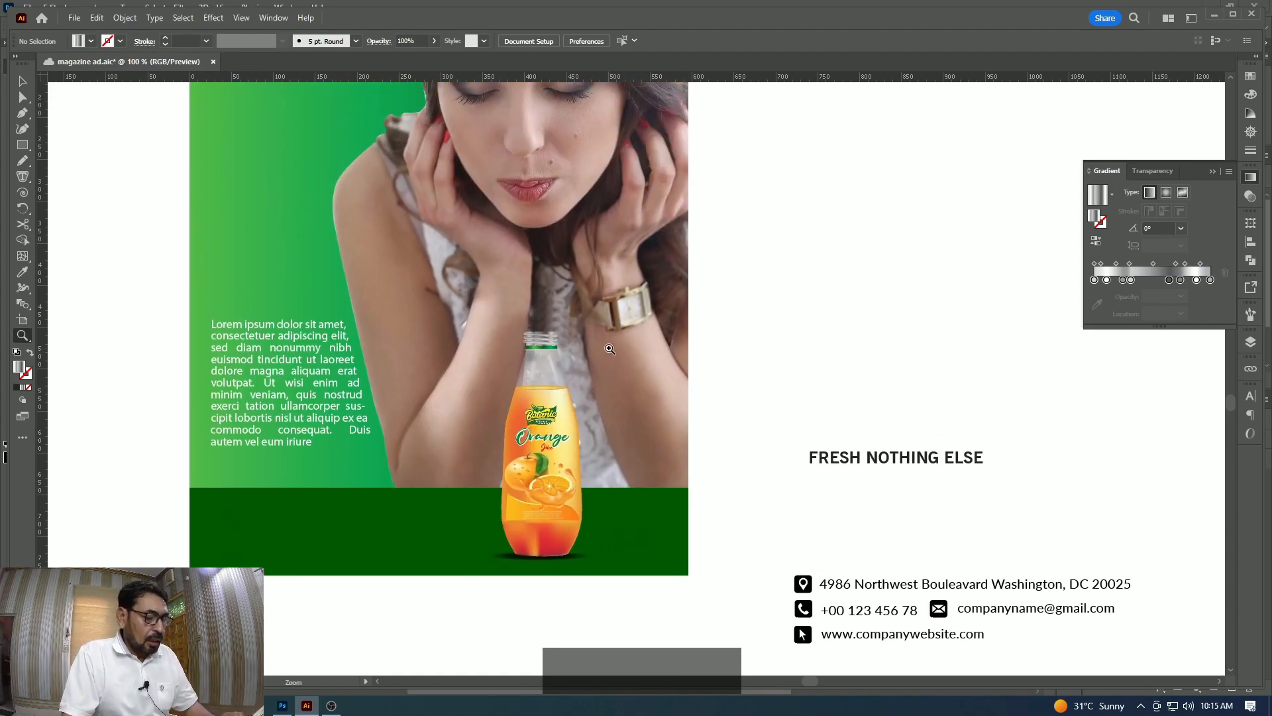
pyautogui.click(599, 359)
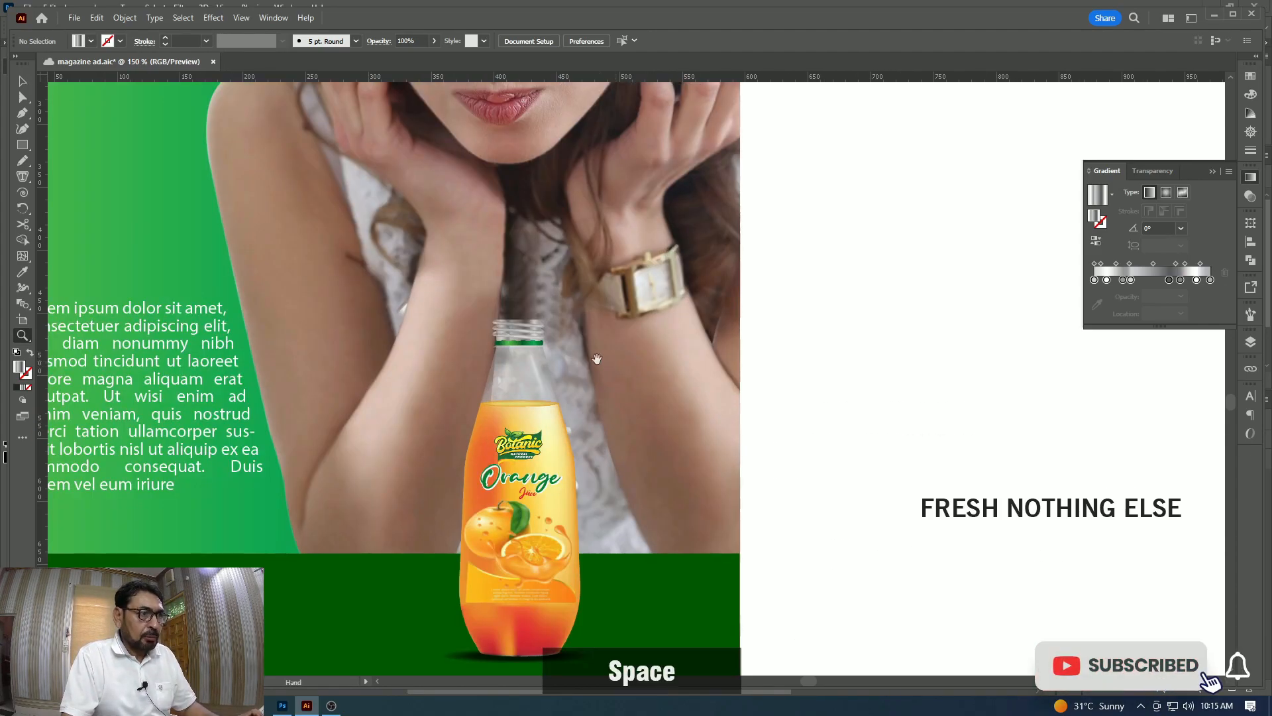
pyautogui.moveTo(599, 360); pyautogui.dragTo(622, 441)
pyautogui.press('p')
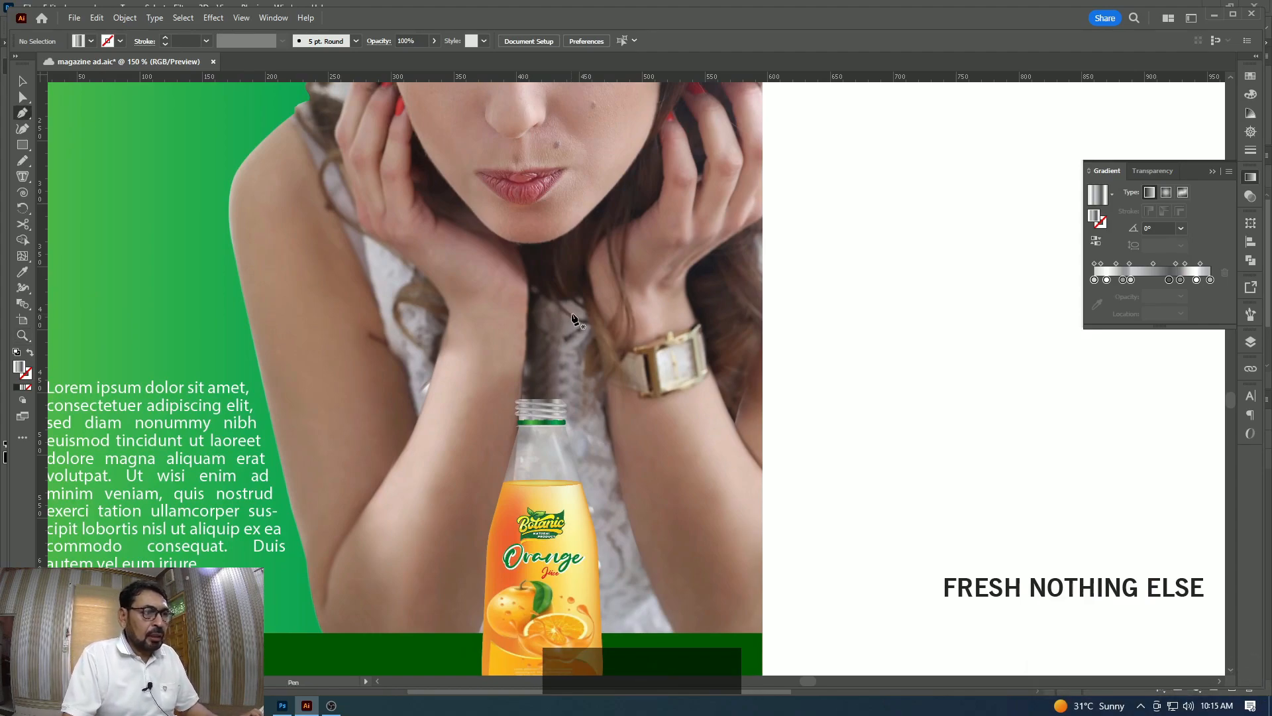
pyautogui.moveTo(612, 382); pyautogui.dragTo(571, 389)
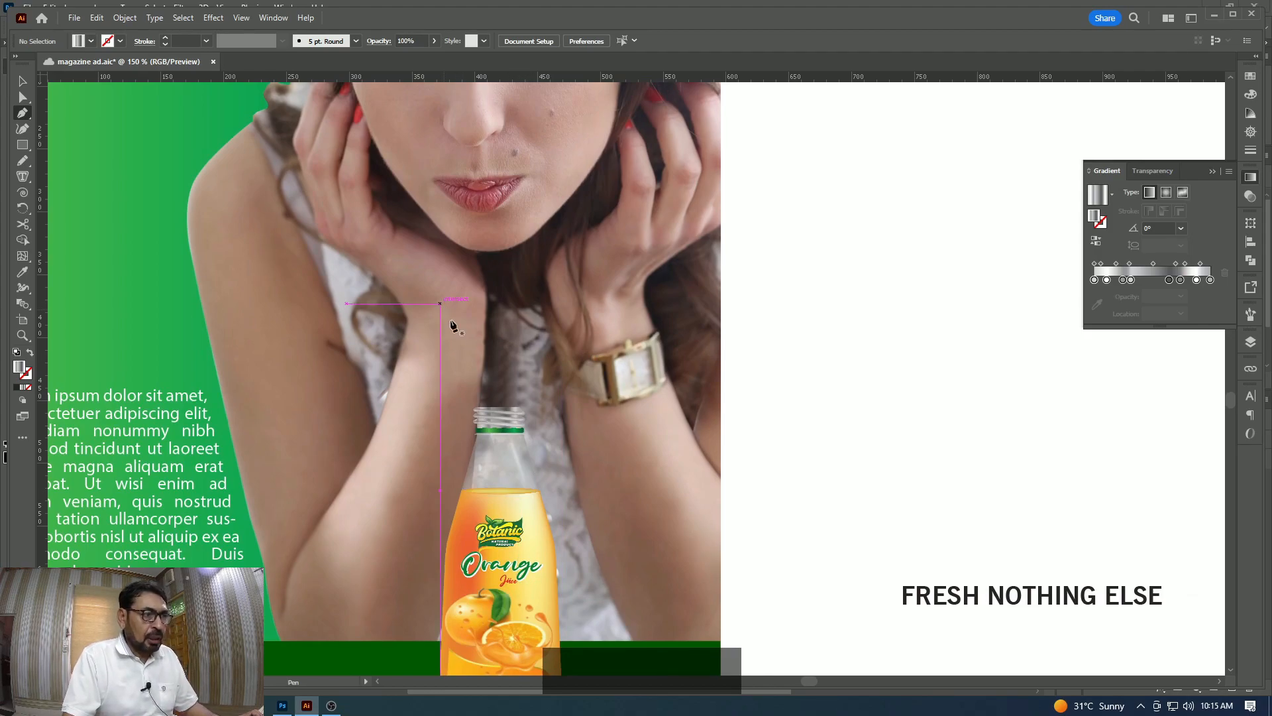
pyautogui.click(520, 489)
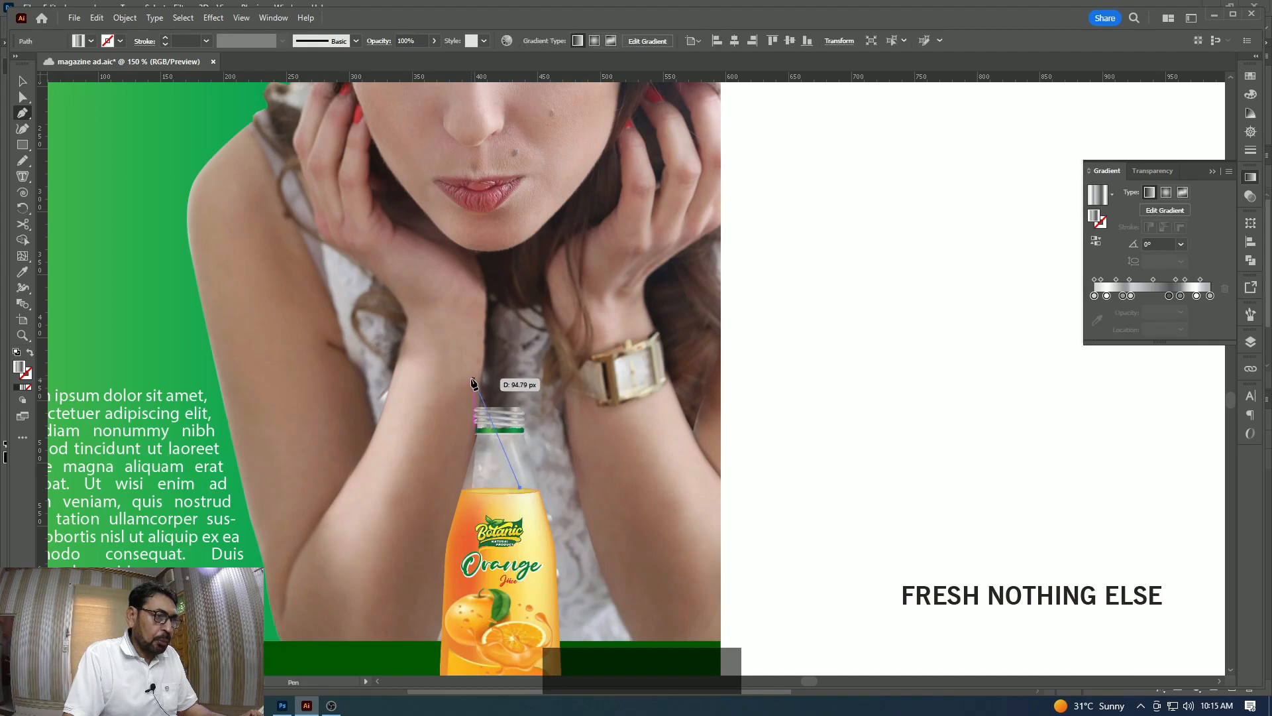
pyautogui.click(440, 347)
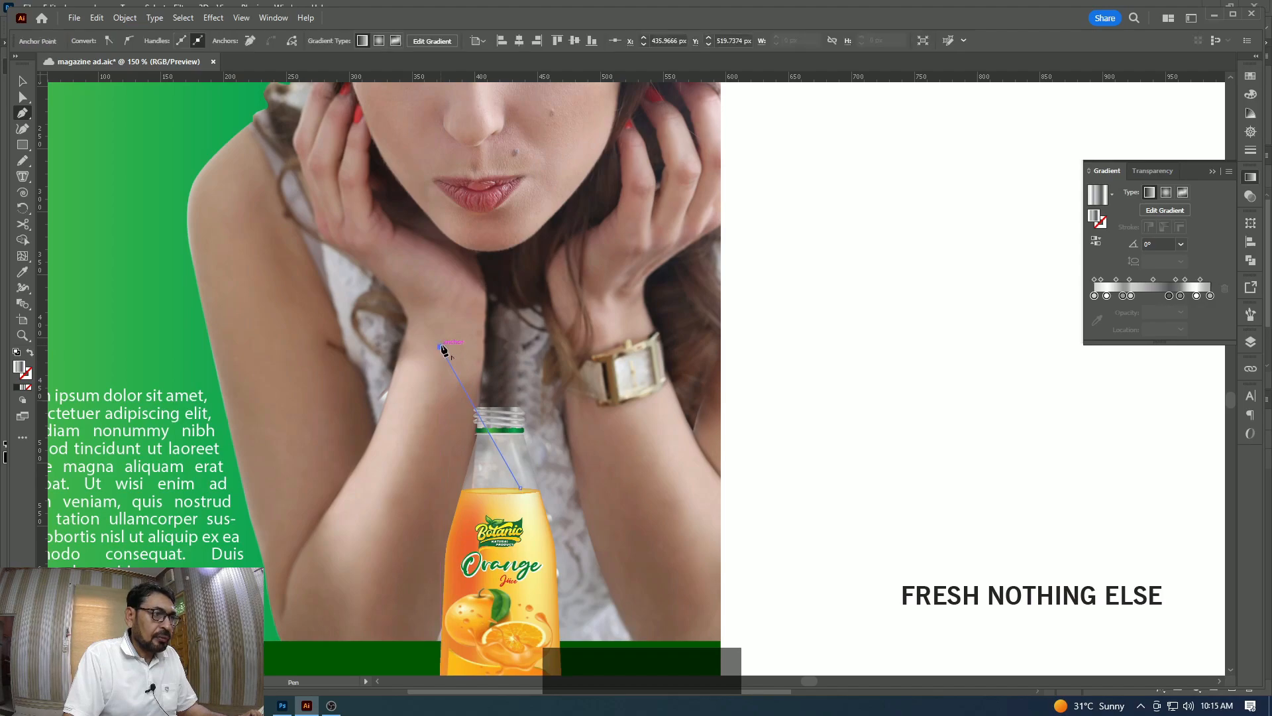
pyautogui.click(480, 189)
pyautogui.keyDown('ctrl'); pyautogui.click(829, 305); pyautogui.keyUp('ctrl')
pyautogui.press('v')
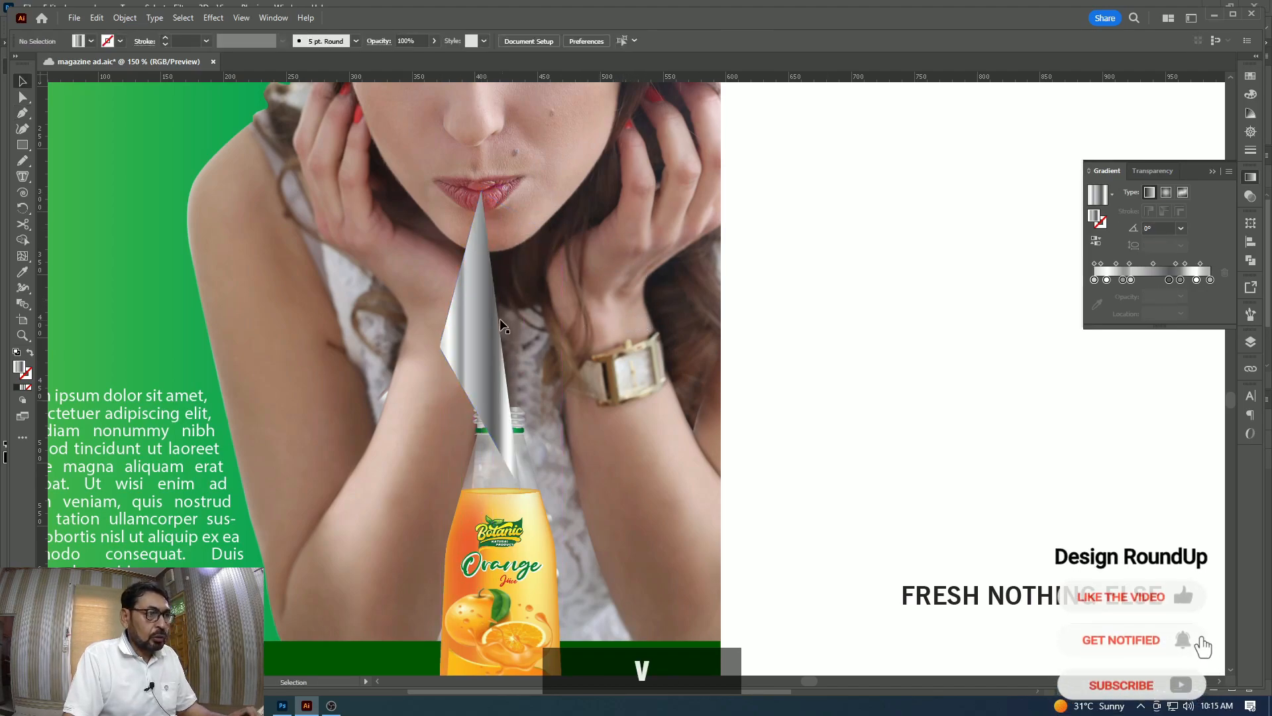
# Remove the gradient fill from the straw path and give it a black stroke.
pyautogui.click(503, 324)
pyautogui.click(1253, 78)
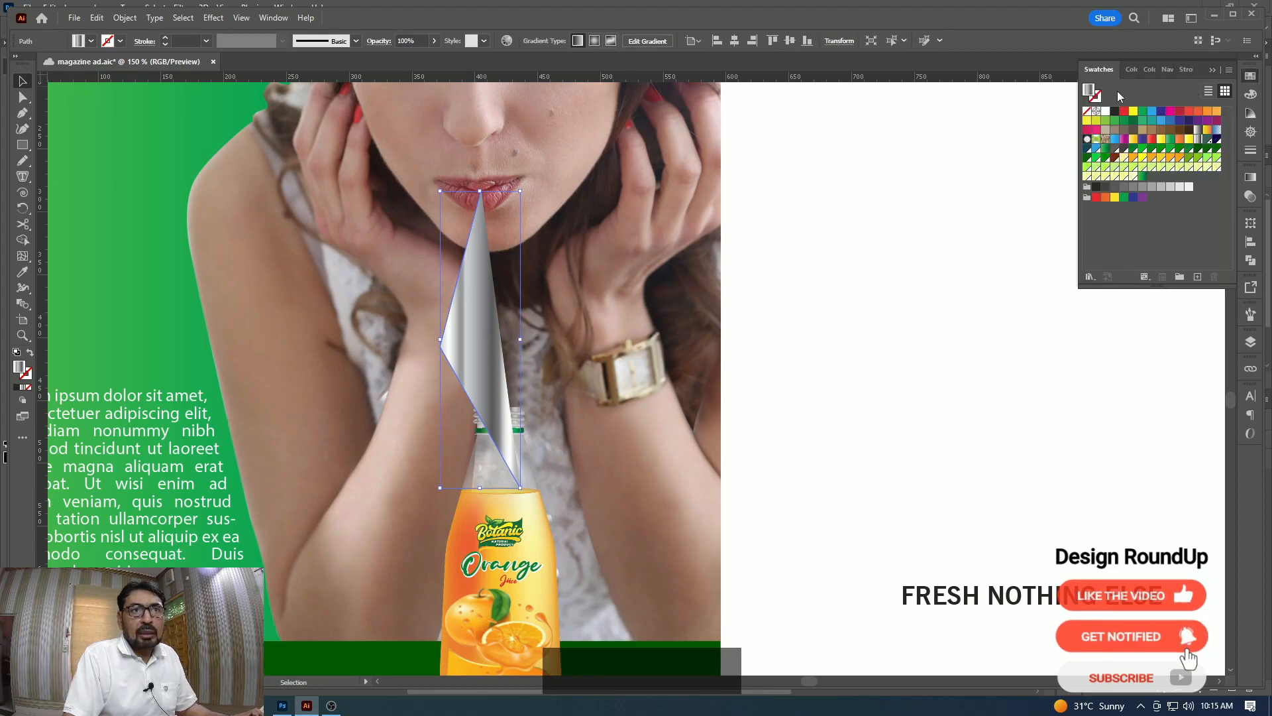
pyautogui.click(1088, 112)
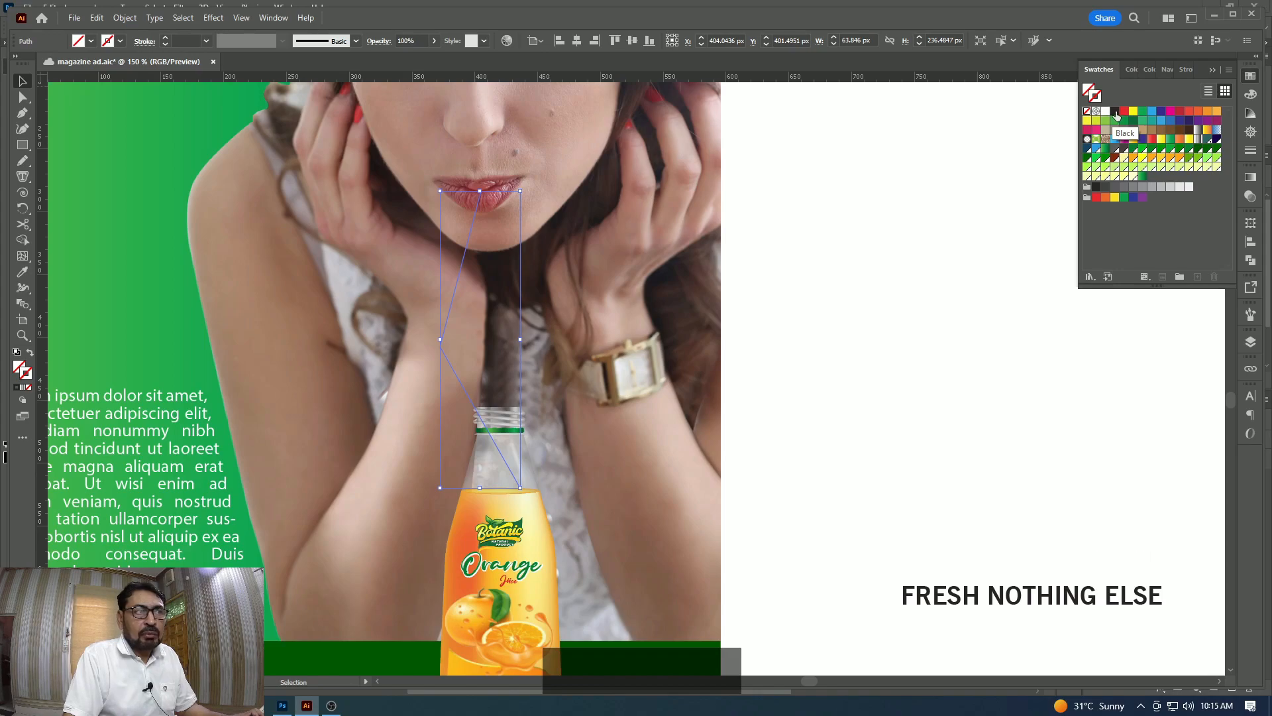
pyautogui.click(1116, 114)
pyautogui.click(940, 245)
# Move the whole bottle with its neck and base shadow slightly to the left, leaving the straw path in place.
pyautogui.press('z')
pyautogui.keyDown('alt'); pyautogui.click(552, 442); pyautogui.keyUp('alt')
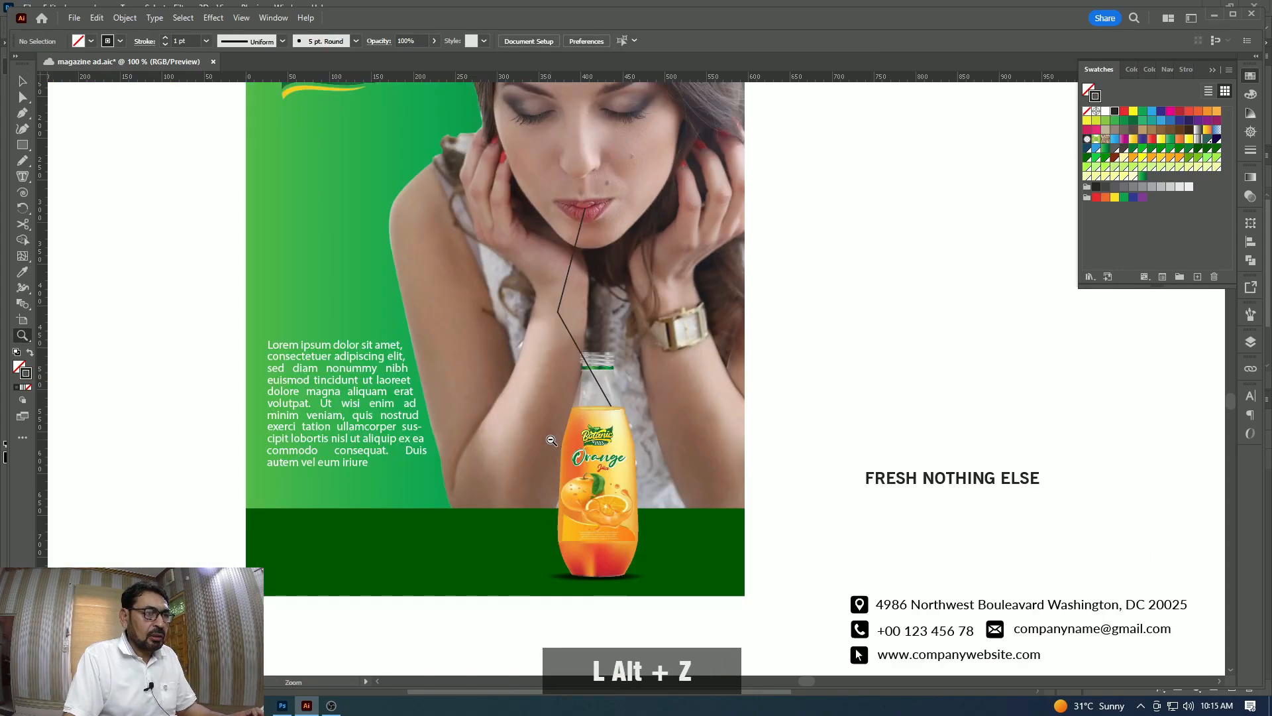
pyautogui.click(625, 451)
pyautogui.click(623, 452)
pyautogui.moveTo(633, 361); pyautogui.dragTo(749, 391)
pyautogui.keyDown('alt'); pyautogui.click(751, 394); pyautogui.keyUp('alt')
pyautogui.keyDown('alt'); pyautogui.click(745, 396); pyautogui.keyUp('alt')
pyautogui.moveTo(627, 392); pyautogui.dragTo(802, 463)
pyautogui.press('v')
pyautogui.moveTo(786, 515); pyautogui.dragTo(740, 431)
pyautogui.hotkey('ctrl', 'z')
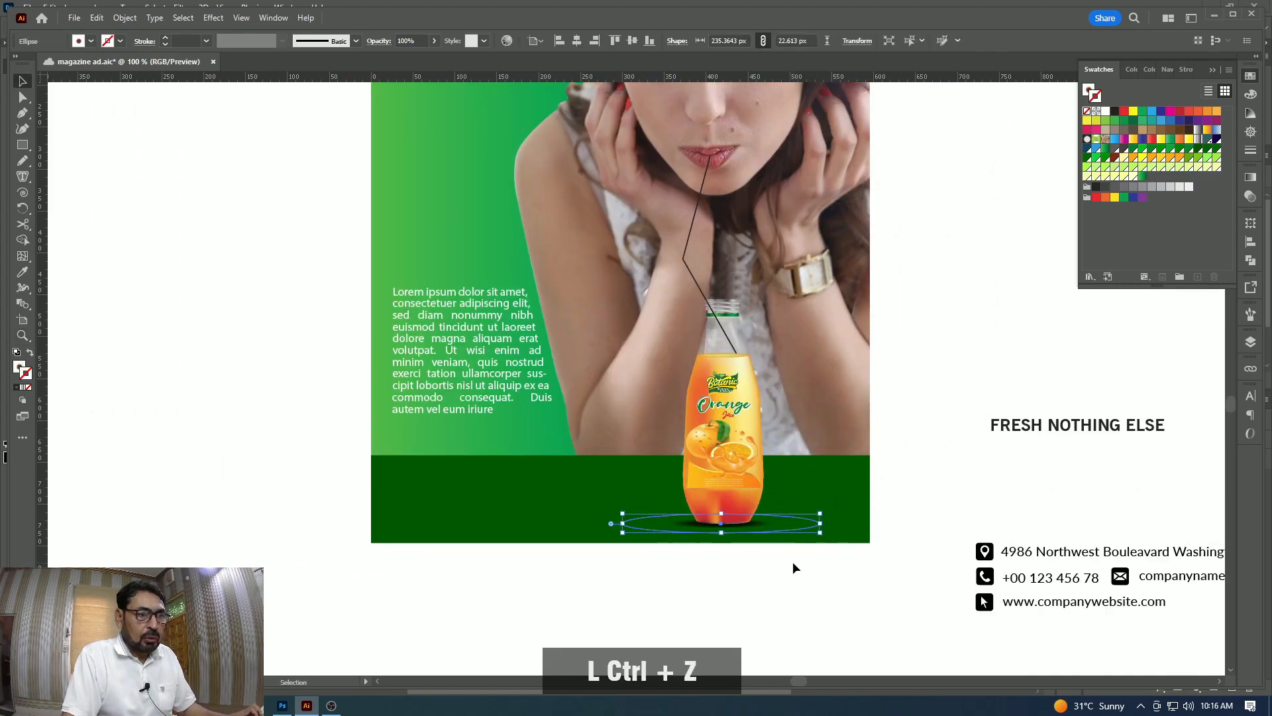
pyautogui.moveTo(794, 563); pyautogui.dragTo(701, 300)
pyautogui.keyDown('shift'); pyautogui.click(702, 292); pyautogui.keyUp('shift')
pyautogui.moveTo(734, 468); pyautogui.dragTo(716, 467)
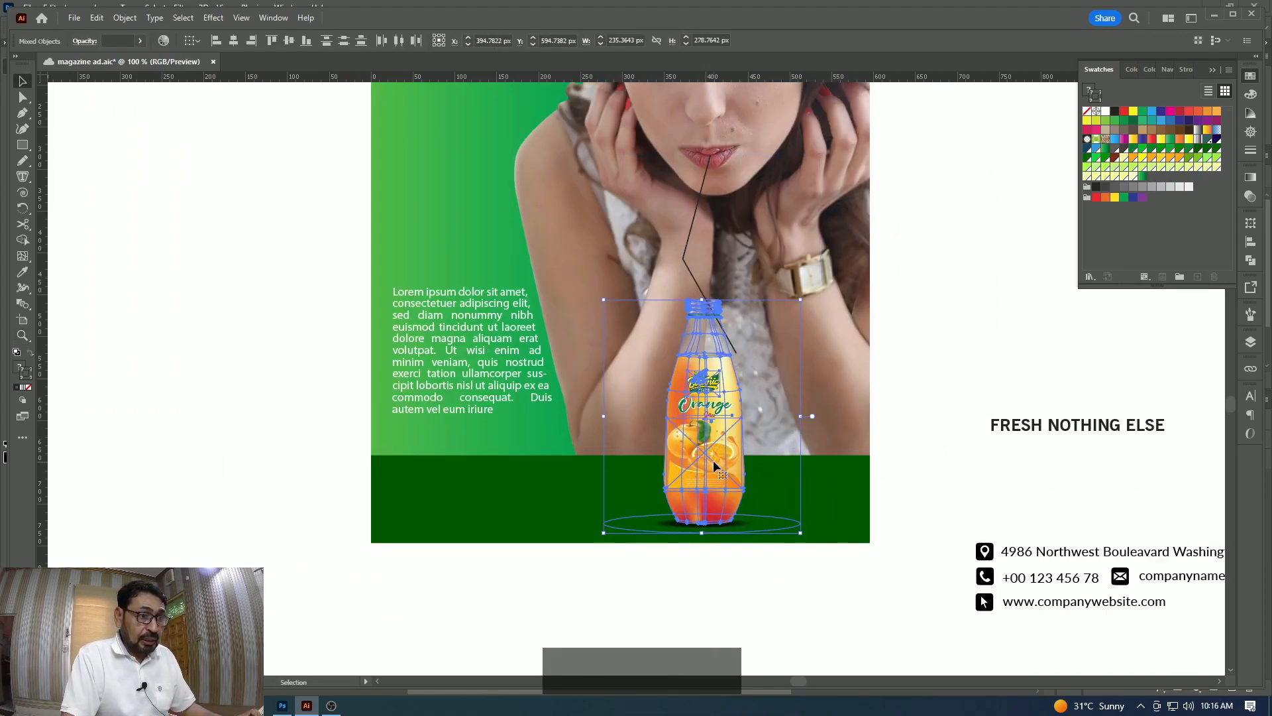
# Raise the anchor point at the straw's bend slightly above the bottle neck.
pyautogui.press('a')
pyautogui.scroll(5, 729, 417)
pyautogui.click(671, 394)
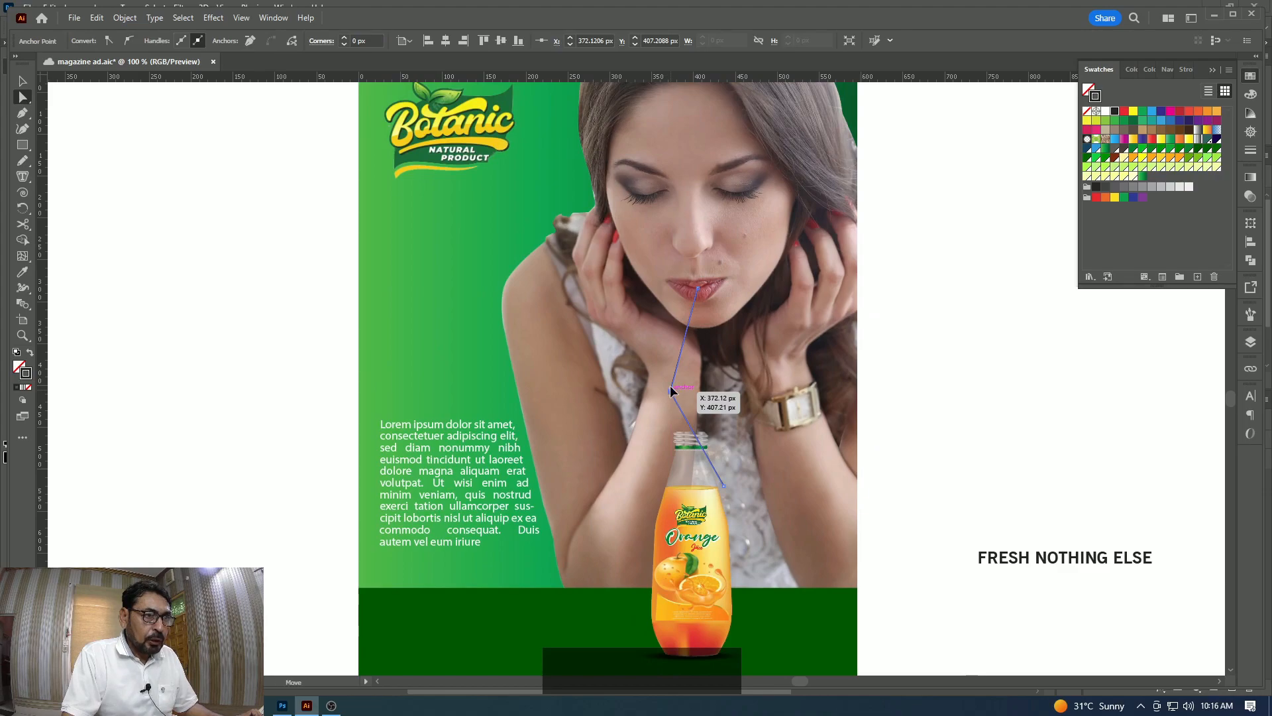
pyautogui.moveTo(671, 391); pyautogui.dragTo(669, 375)
pyautogui.click(909, 378)
# Shift the straw's lower end point left so the straw passes through the bottle neck into the juice.
pyautogui.press('z')
pyautogui.doubleClick(671, 542)
pyautogui.press('a')
pyautogui.moveTo(775, 430); pyautogui.dragTo(726, 432)
pyautogui.hotkey('ctrl', '-')
# Thicken the straw path to a stroke weight of 7 pt.
pyautogui.press('v')
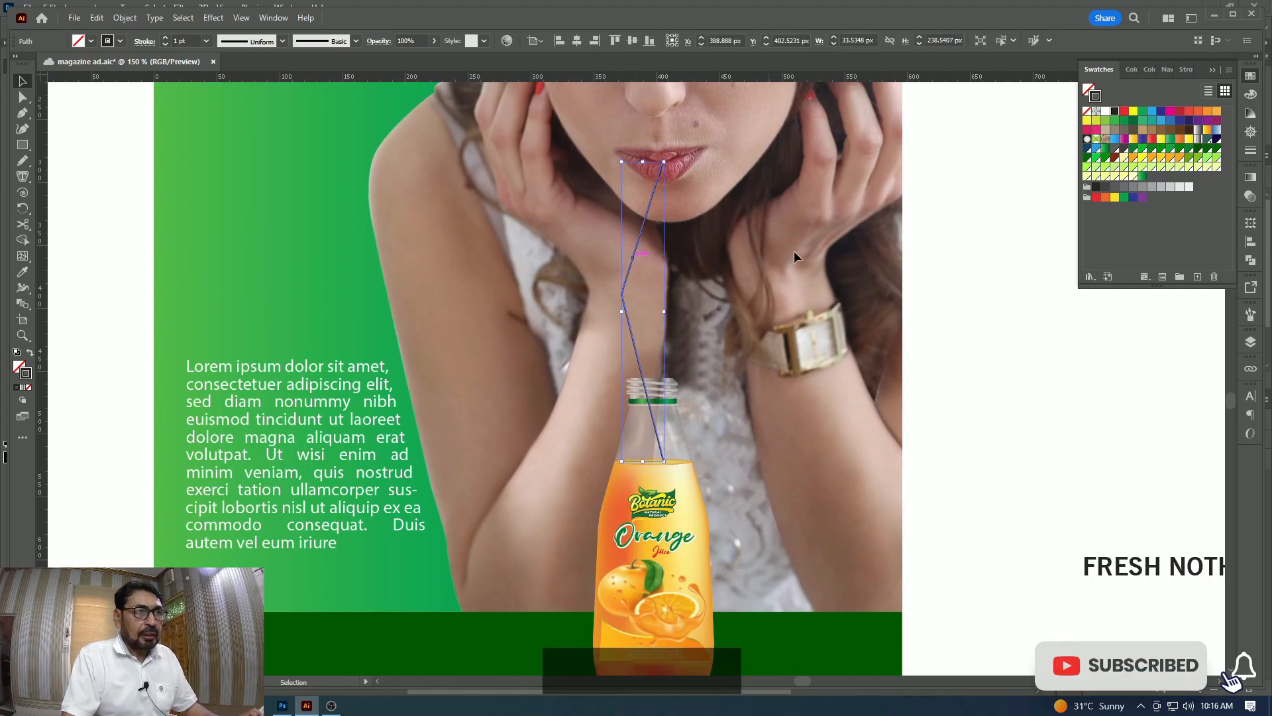
pyautogui.click(1251, 150)
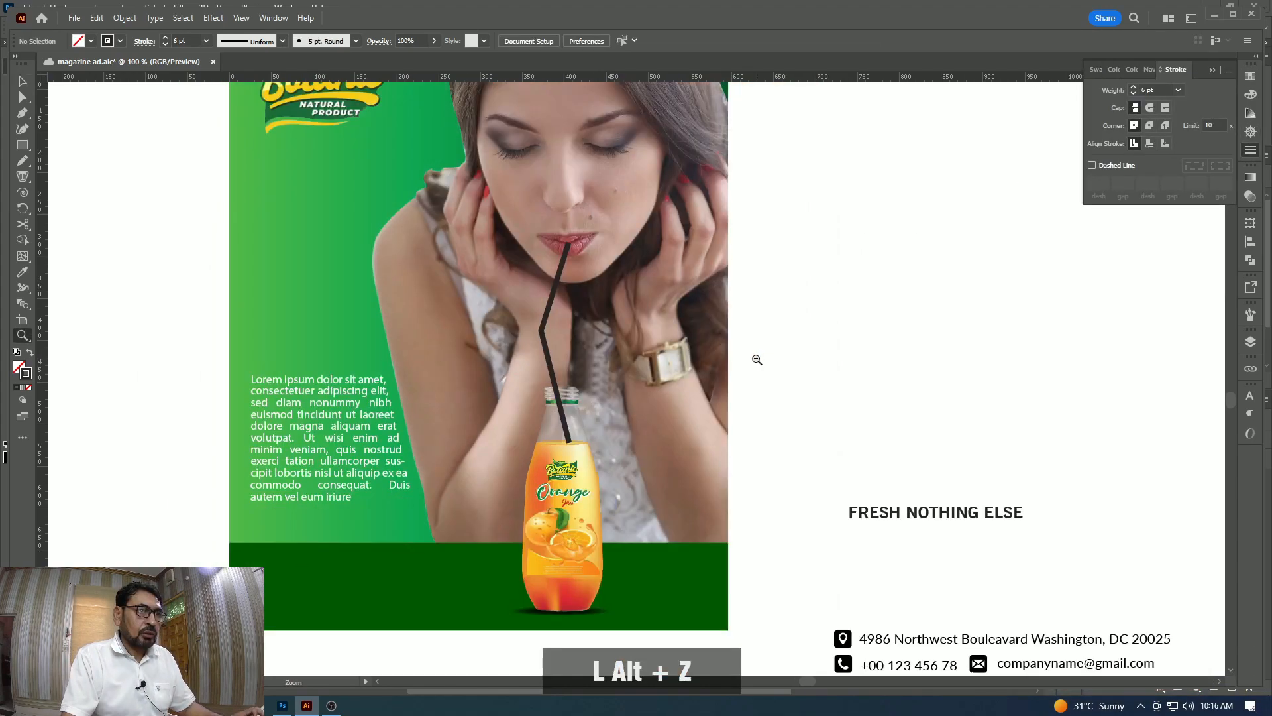
pyautogui.click(538, 391)
pyautogui.press('v')
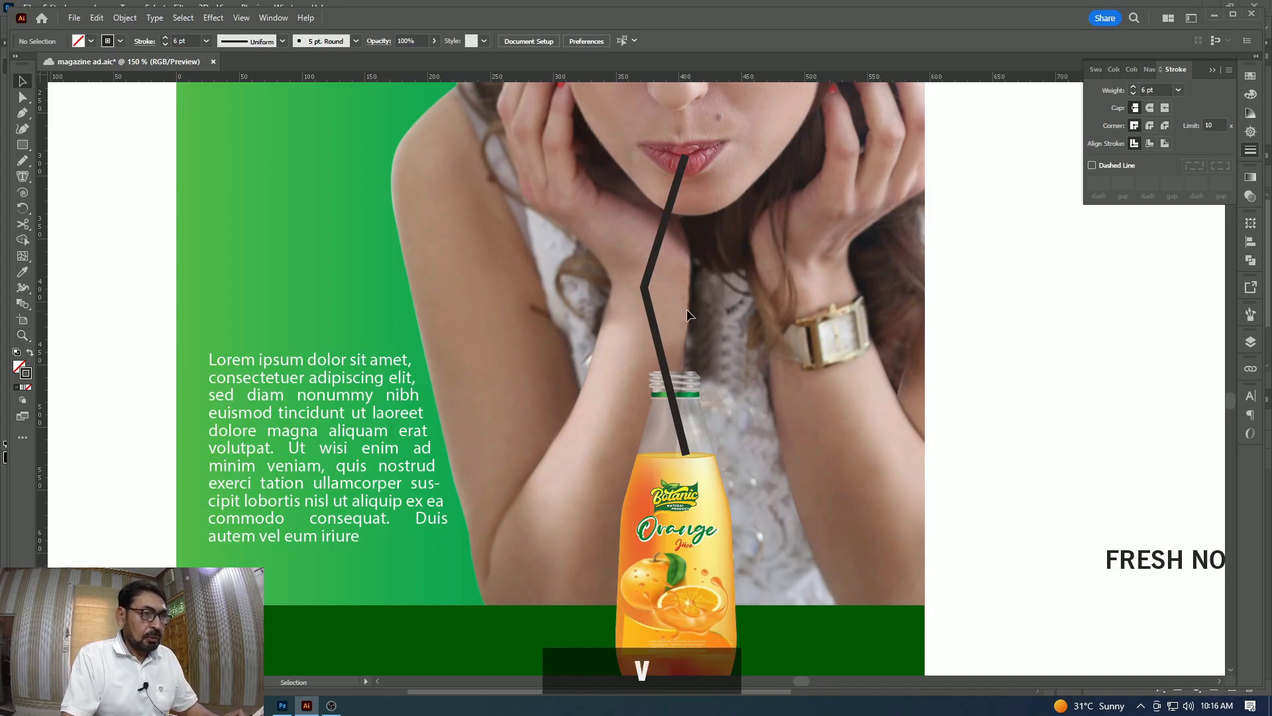
pyautogui.click(649, 309)
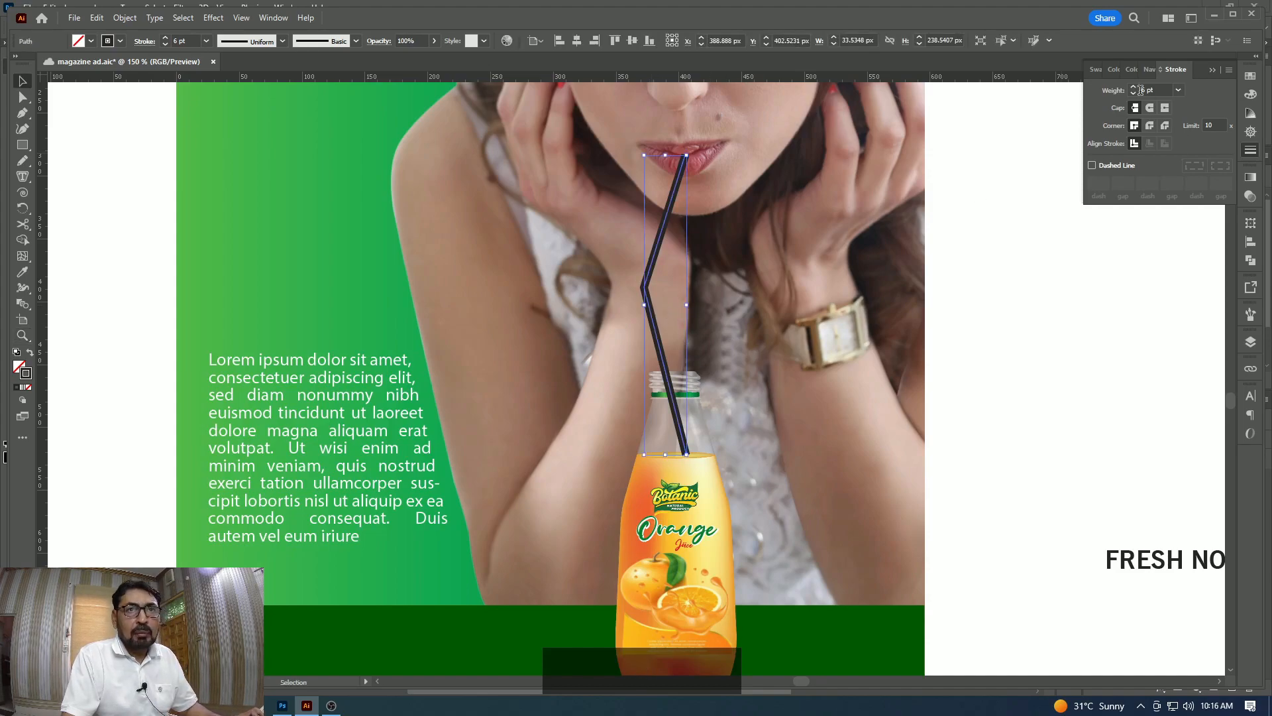
pyautogui.scroll(1, 1144, 90)
pyautogui.click(965, 311)
# Examine the thickened straw and its bend up close and against the bottle and lips.
pyautogui.hotkey('ctrl', 'space')
pyautogui.click(672, 326)
pyautogui.press('v')
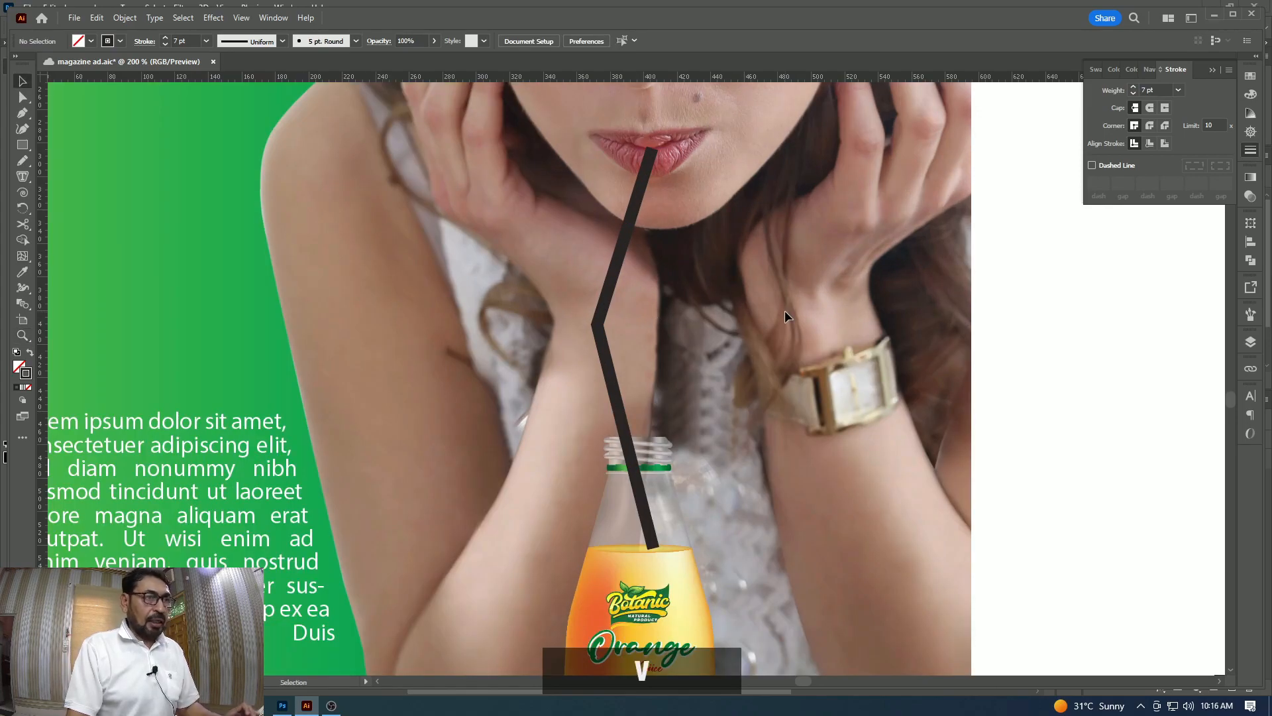
pyautogui.click(604, 303)
pyautogui.press('space')
pyautogui.moveTo(694, 301); pyautogui.dragTo(670, 239)
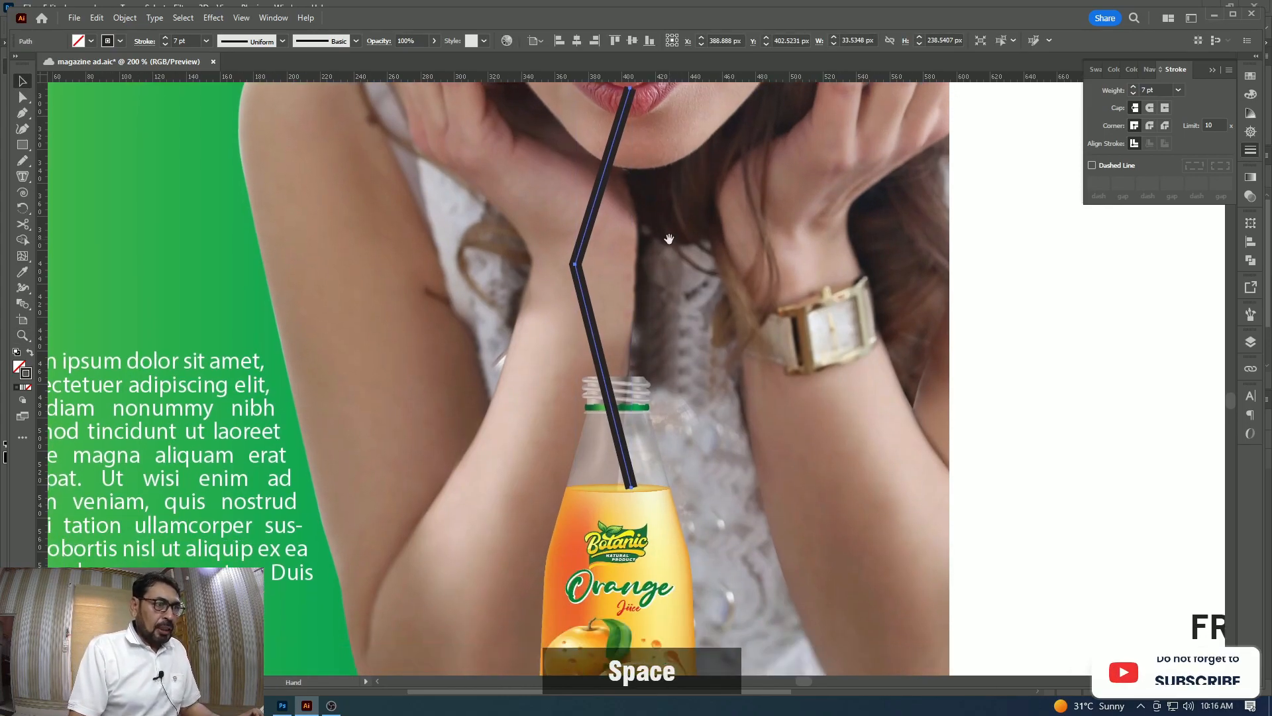
pyautogui.press('z')
pyautogui.keyDown('alt'); pyautogui.click(611, 331); pyautogui.keyUp('alt')
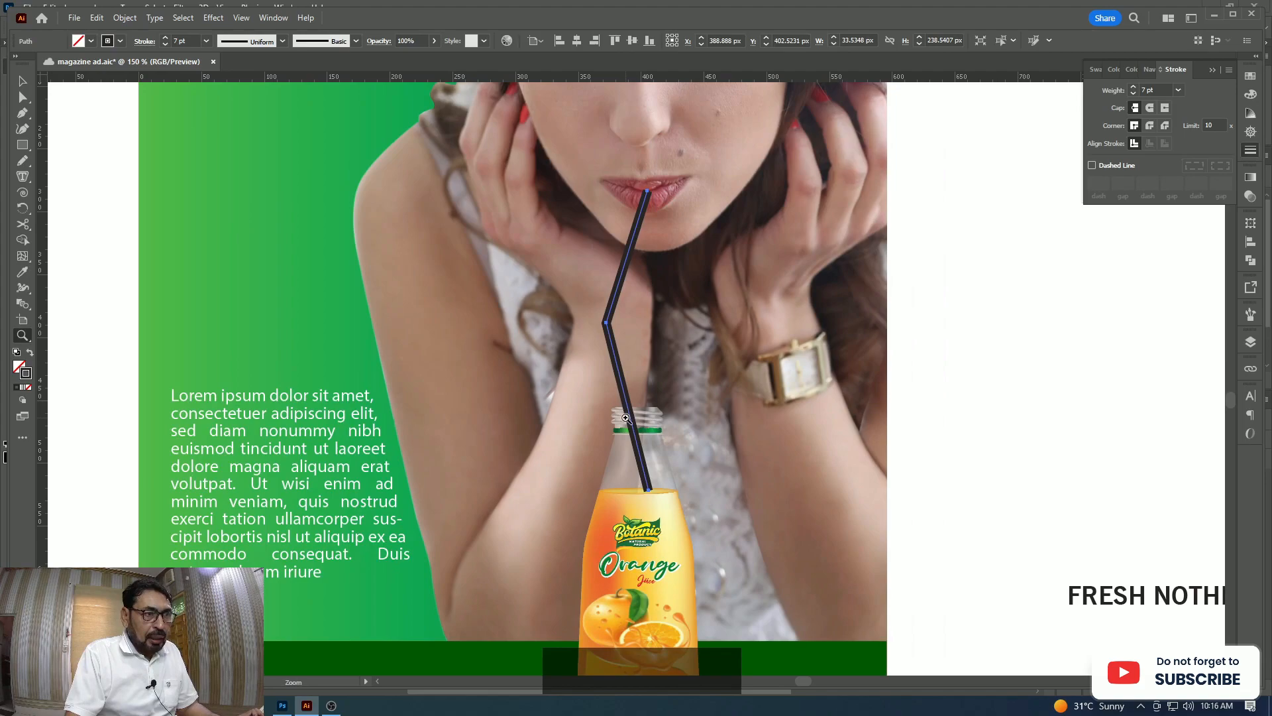
pyautogui.press('v')
pyautogui.click(977, 348)
pyautogui.click(604, 324)
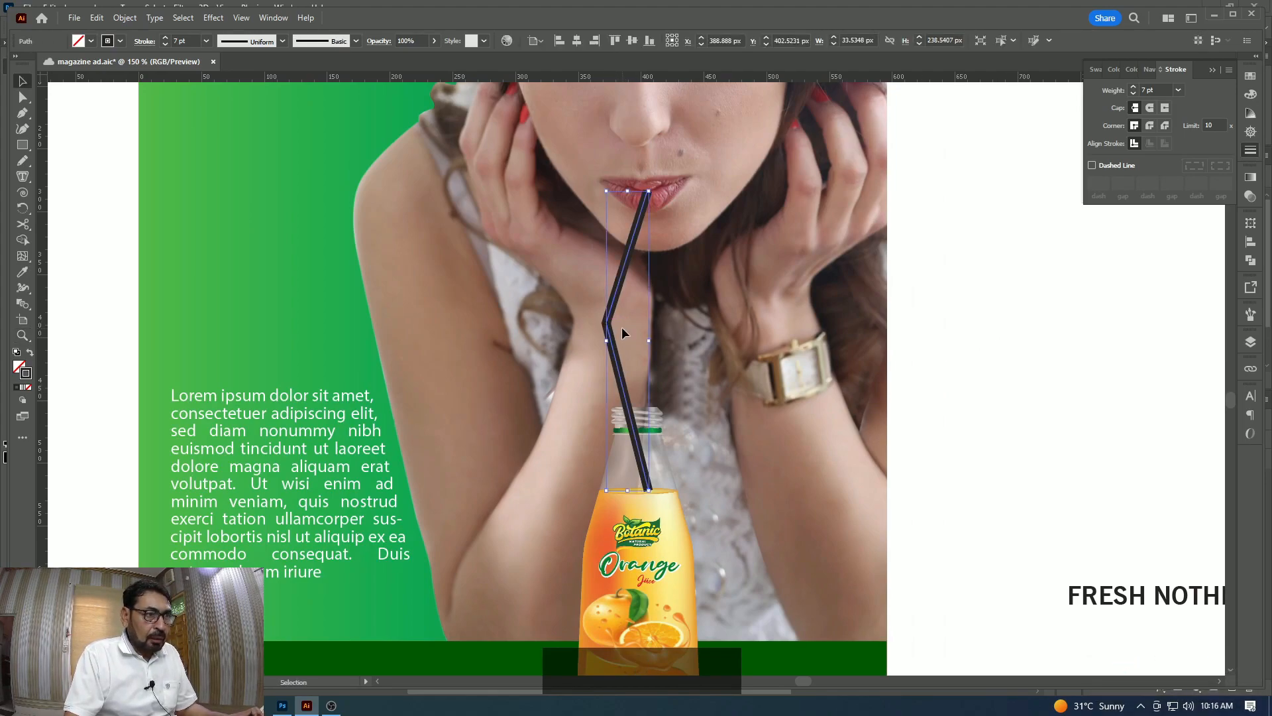
# Round the straw's sharp bend into a smooth curve with the live corner control.
pyautogui.click(839, 319)
pyautogui.press('a')
pyautogui.press('v')
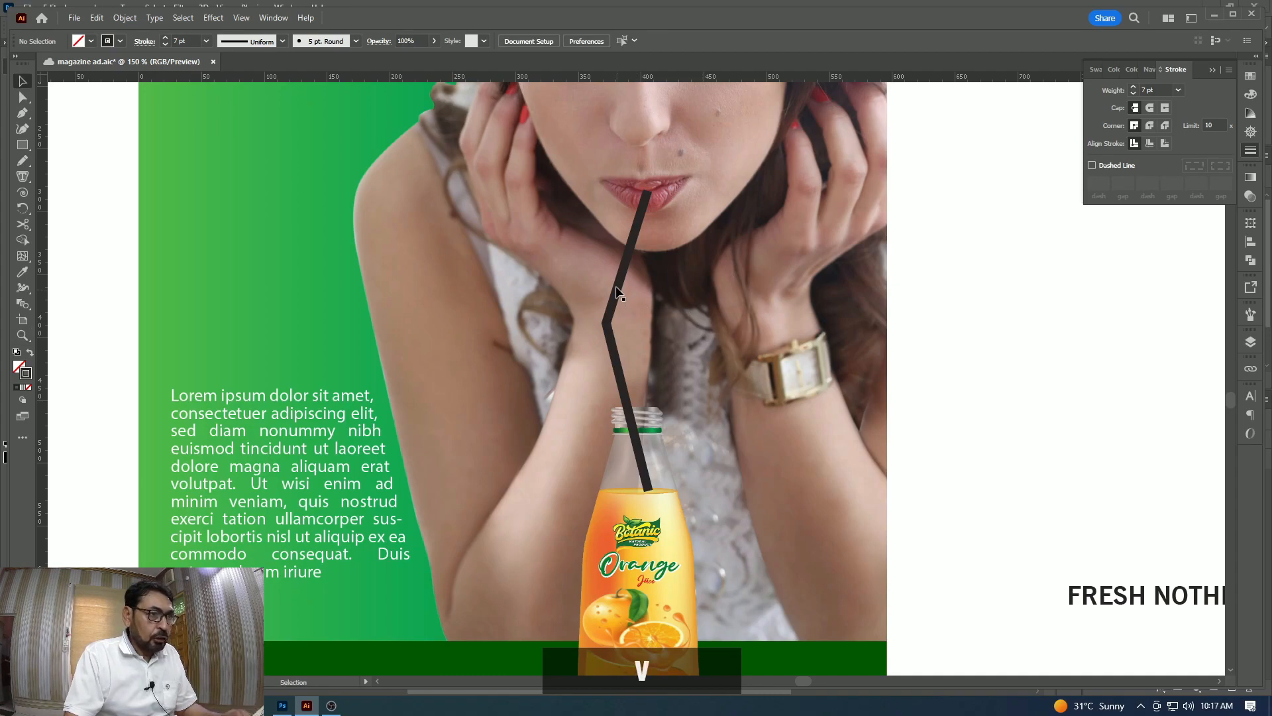
pyautogui.click(622, 293)
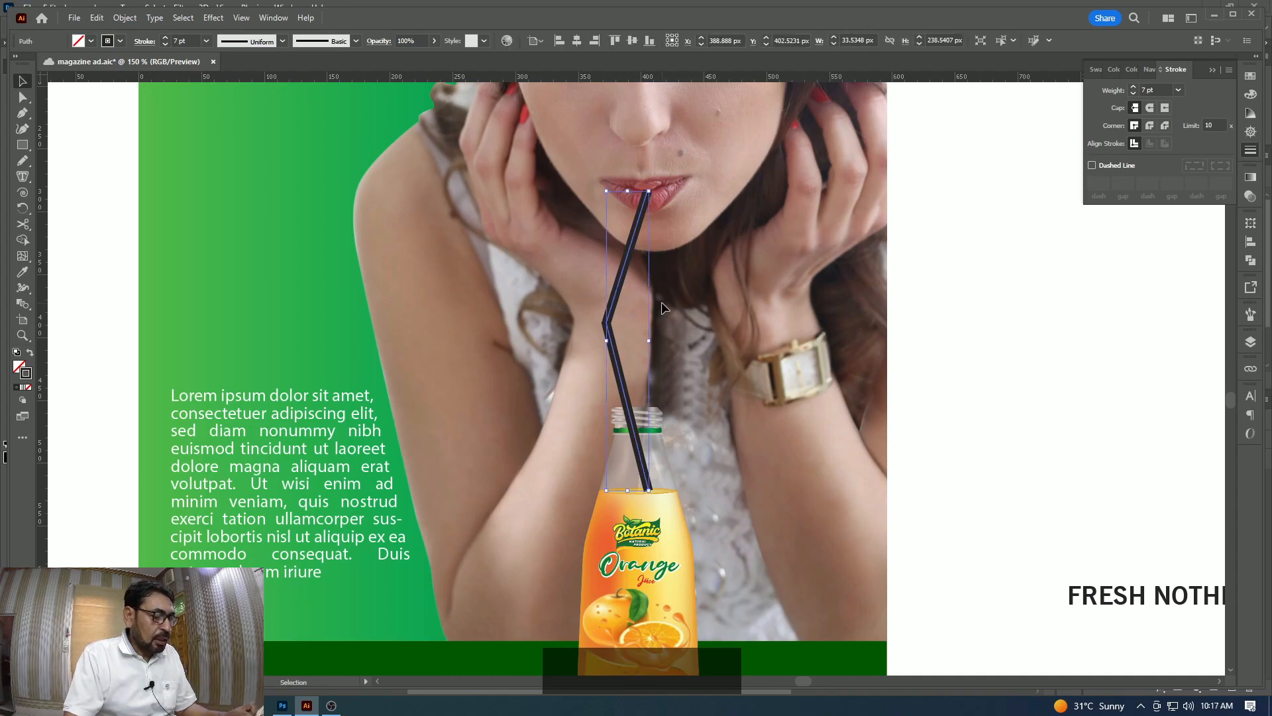
pyautogui.press('a')
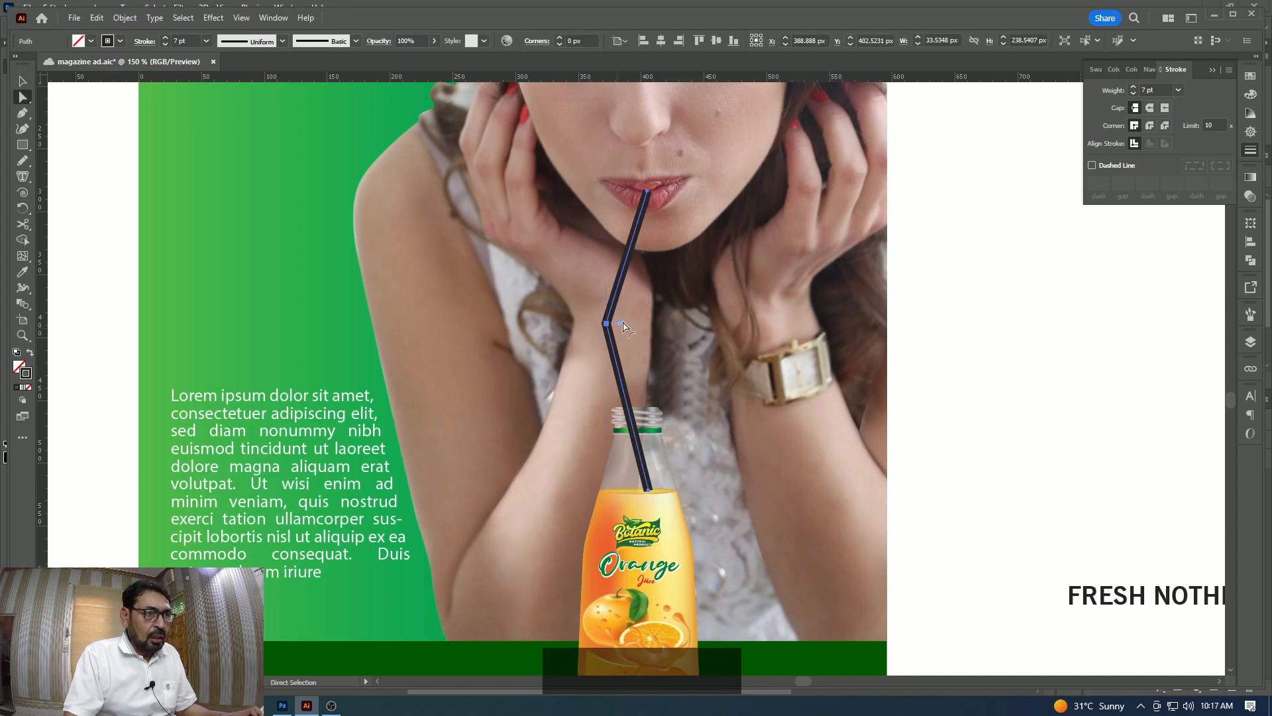
pyautogui.moveTo(621, 327); pyautogui.dragTo(687, 332)
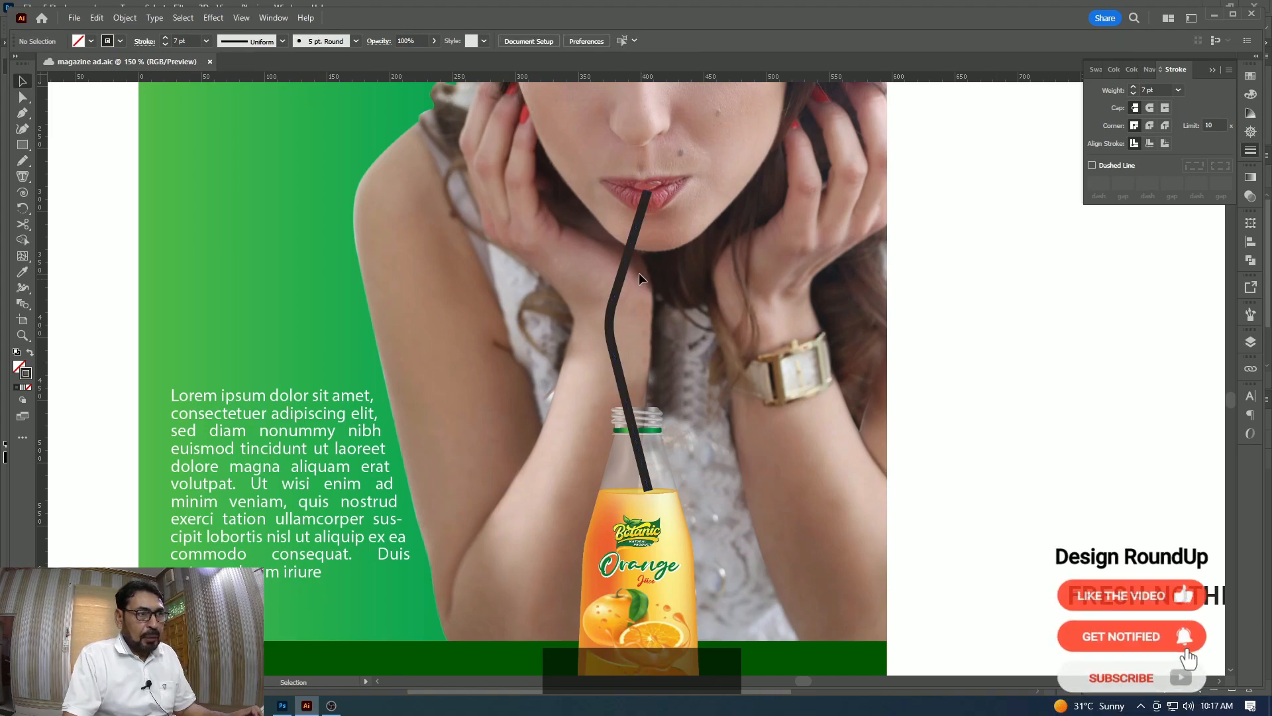
# Cut the straw with the Scissors tool below the chin and just above the bottle's mouth to separate the curved section.
pyautogui.press('c')
pyautogui.click(627, 257)
pyautogui.press('z')
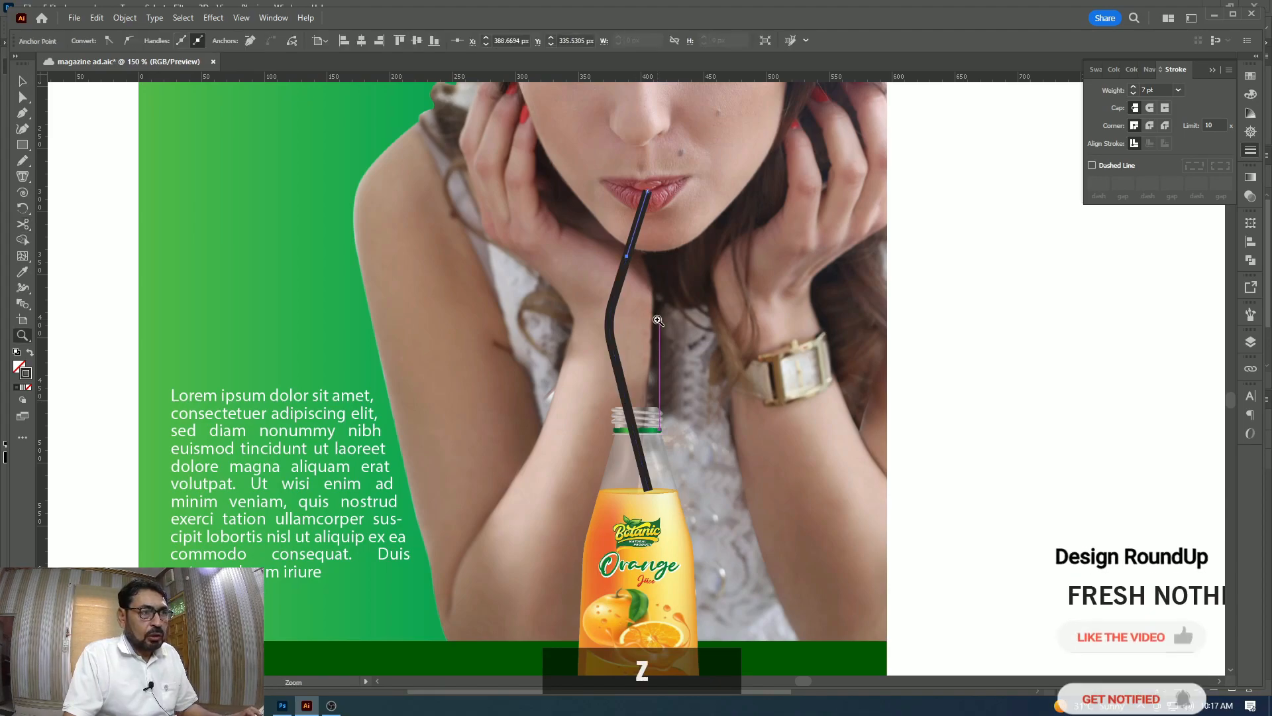
pyautogui.click(657, 321)
pyautogui.click(657, 321)
pyautogui.hotkey('ctrl', 'z')
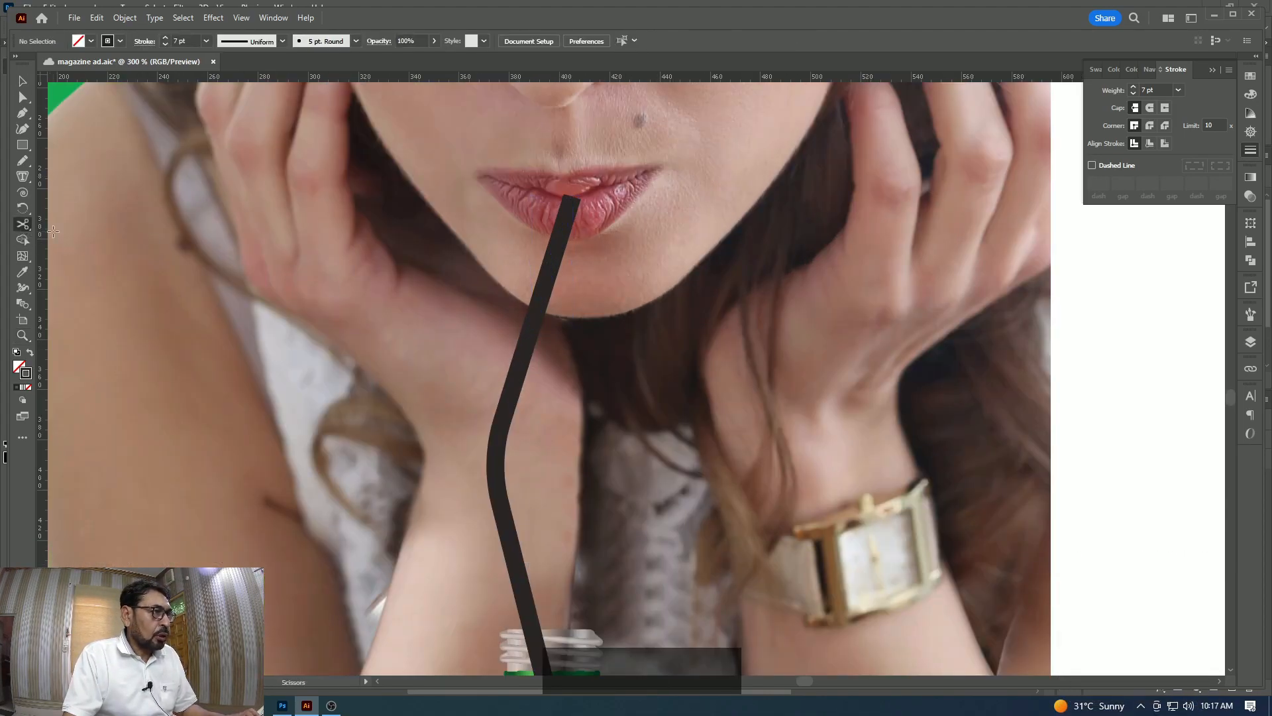
pyautogui.click(530, 328)
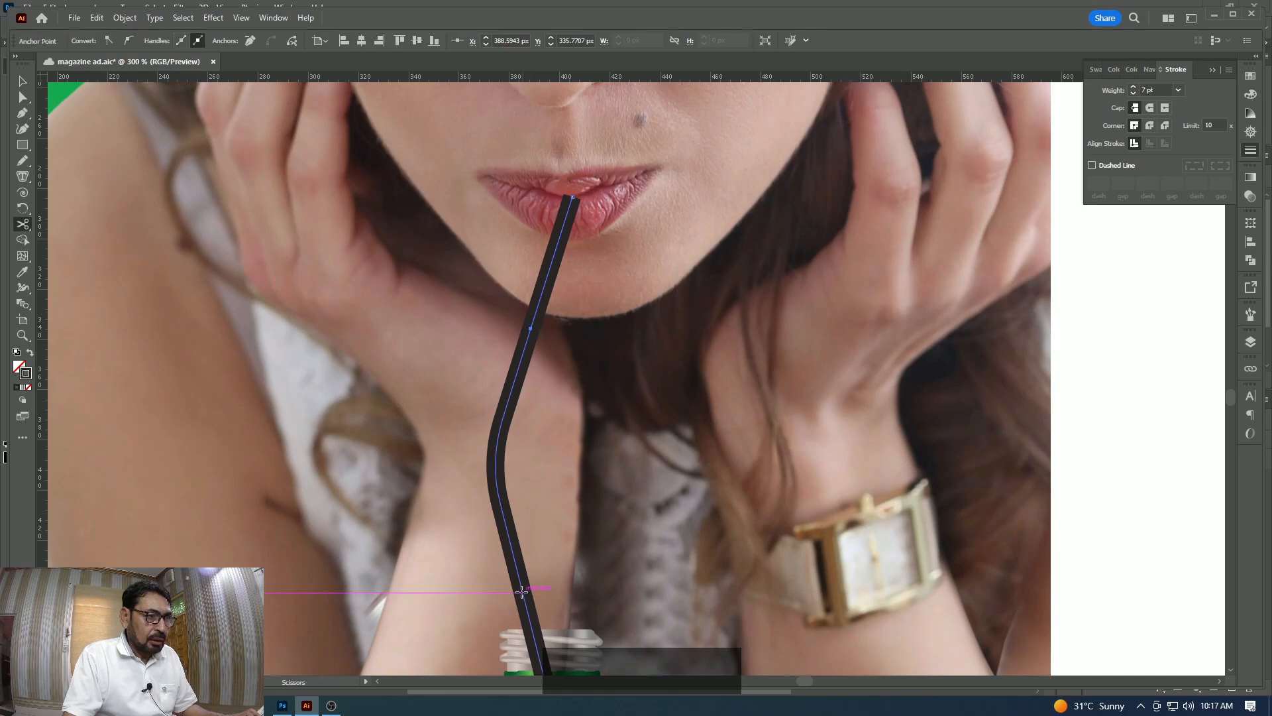
pyautogui.press('v')
# Try to move the separated curved section of the straw aside, and undo the move.
pyautogui.click(545, 452)
pyautogui.moveTo(498, 451); pyautogui.dragTo(640, 452)
pyautogui.hotkey('ctrl', 'z')
# Move the FRESH NOTHING ELSE headline higher beside the artboard and copy its text.
pyautogui.hotkey('alt', 'z')
pyautogui.keyDown('alt'); pyautogui.click(574, 422); pyautogui.keyUp('alt')
pyautogui.keyDown('alt'); pyautogui.click(576, 422); pyautogui.keyUp('alt')
pyautogui.moveTo(774, 413); pyautogui.dragTo(653, 407)
pyautogui.press('v')
pyautogui.click(483, 452)
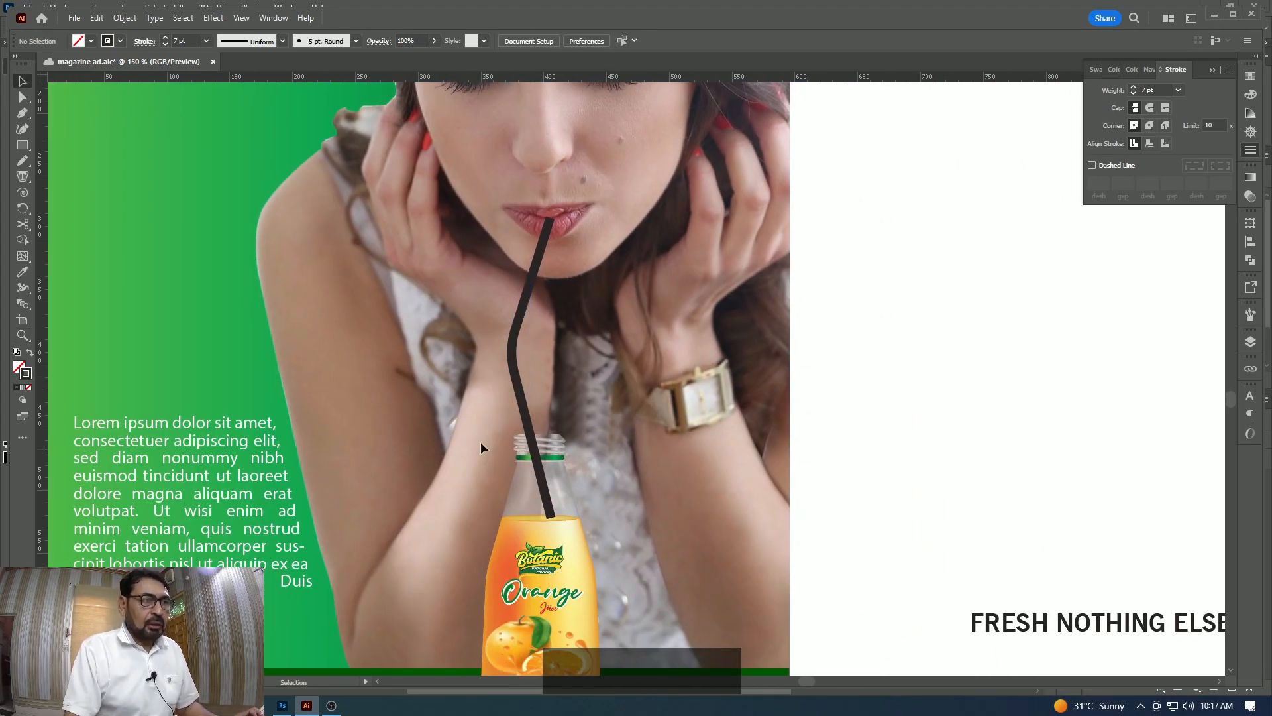
pyautogui.moveTo(1195, 629); pyautogui.dragTo(955, 346)
pyautogui.press('ctrl')
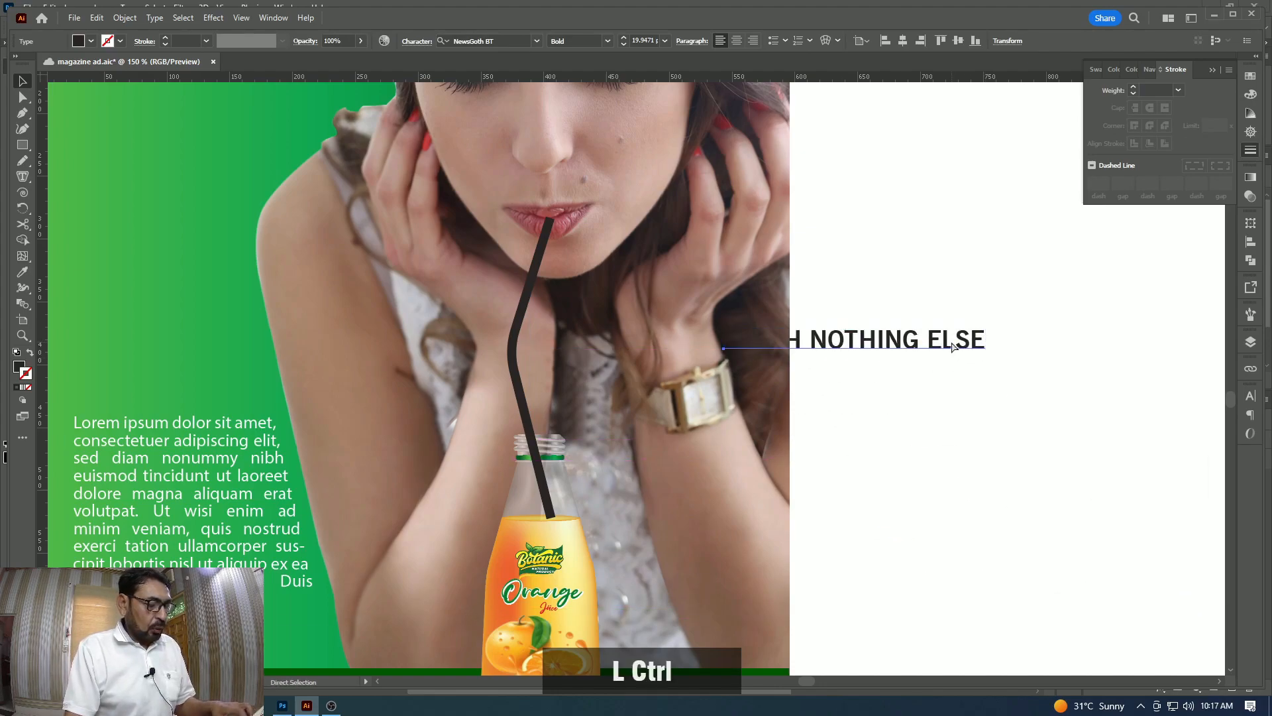
pyautogui.moveTo(953, 347); pyautogui.dragTo(904, 488)
pyautogui.hotkey('ctrl', 'c')
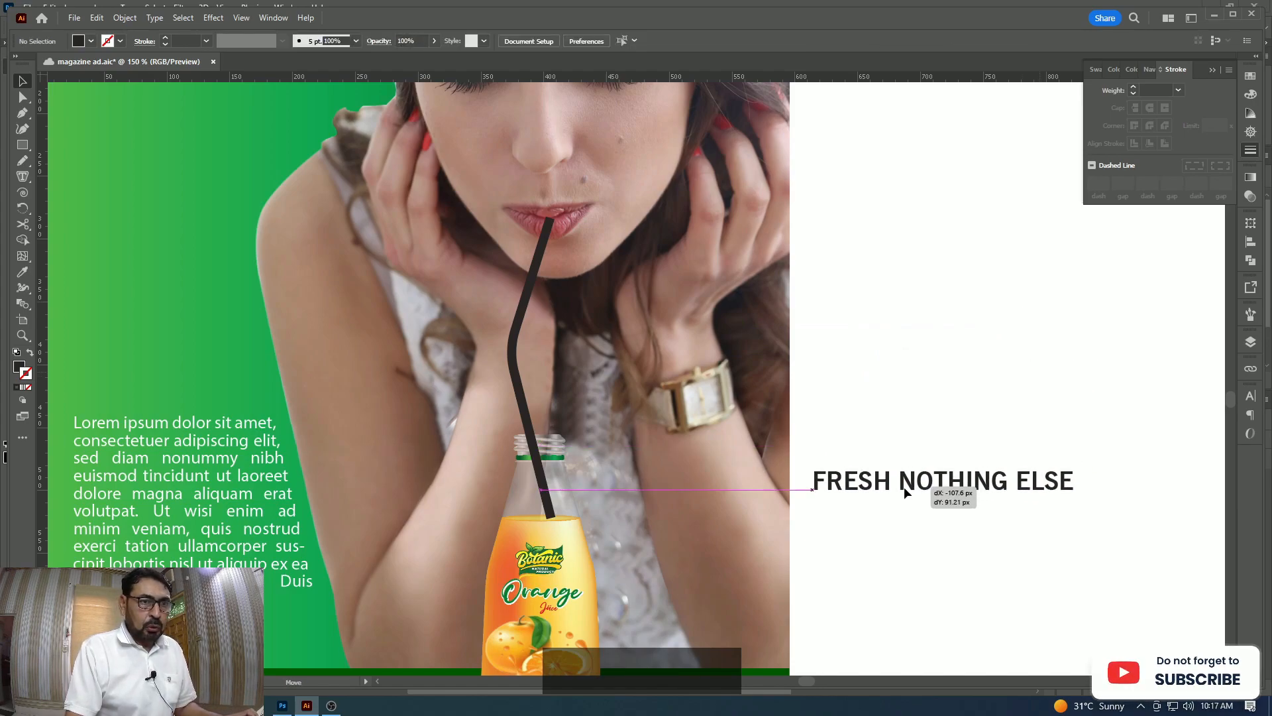
pyautogui.hotkey('ctrl', 'z')
# Turn the straw's curved section into a type path with the Type on a Path tool and paste the copied headline.
pyautogui.click(518, 368)
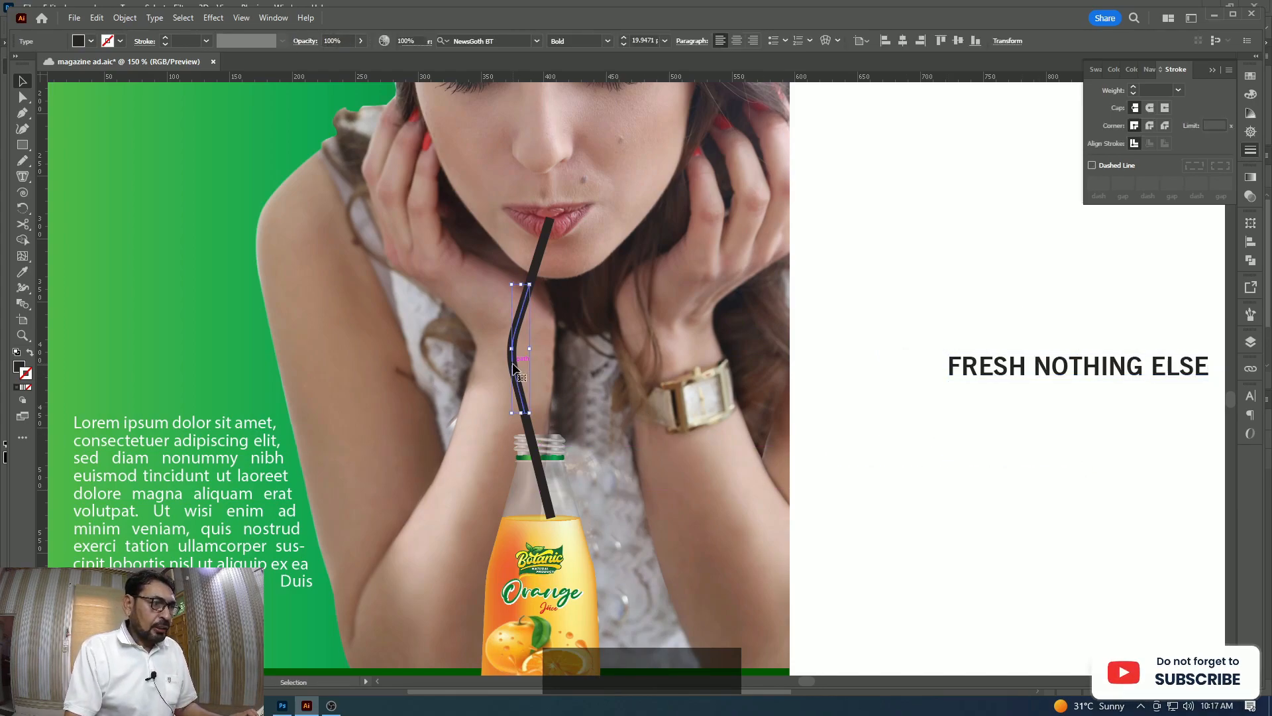
pyautogui.press('z')
pyautogui.click(514, 383)
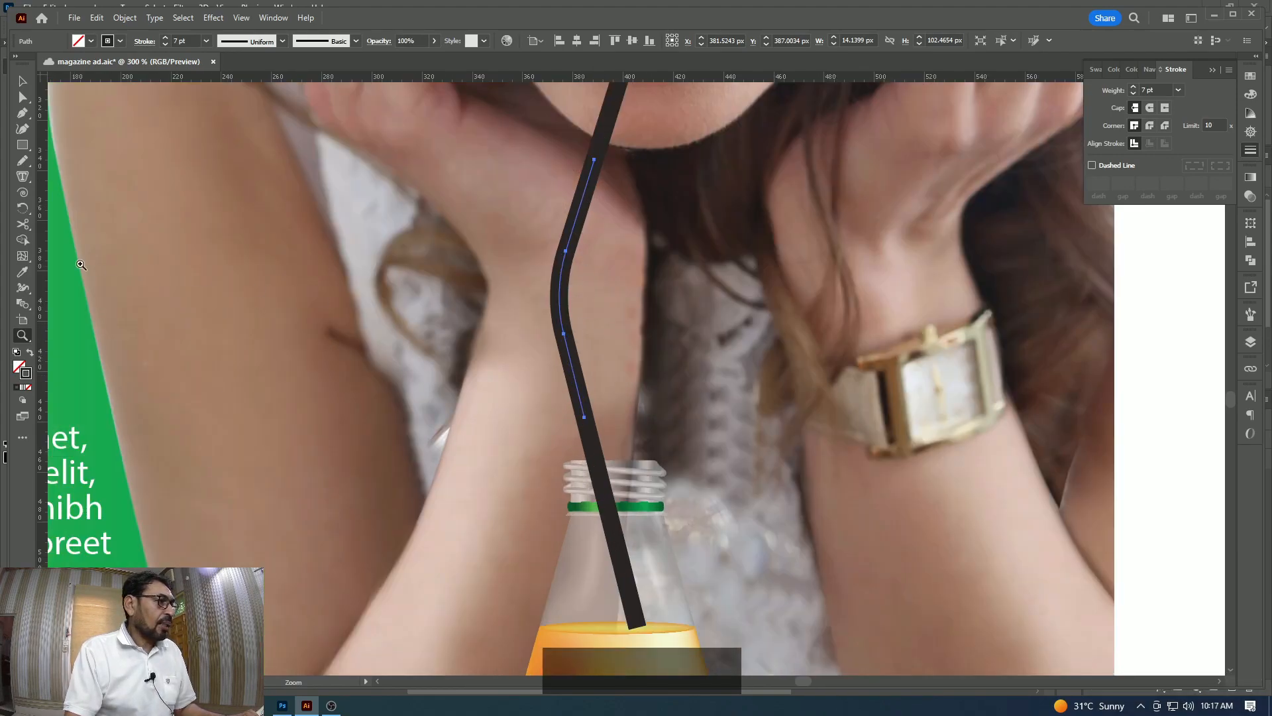
pyautogui.click(24, 177)
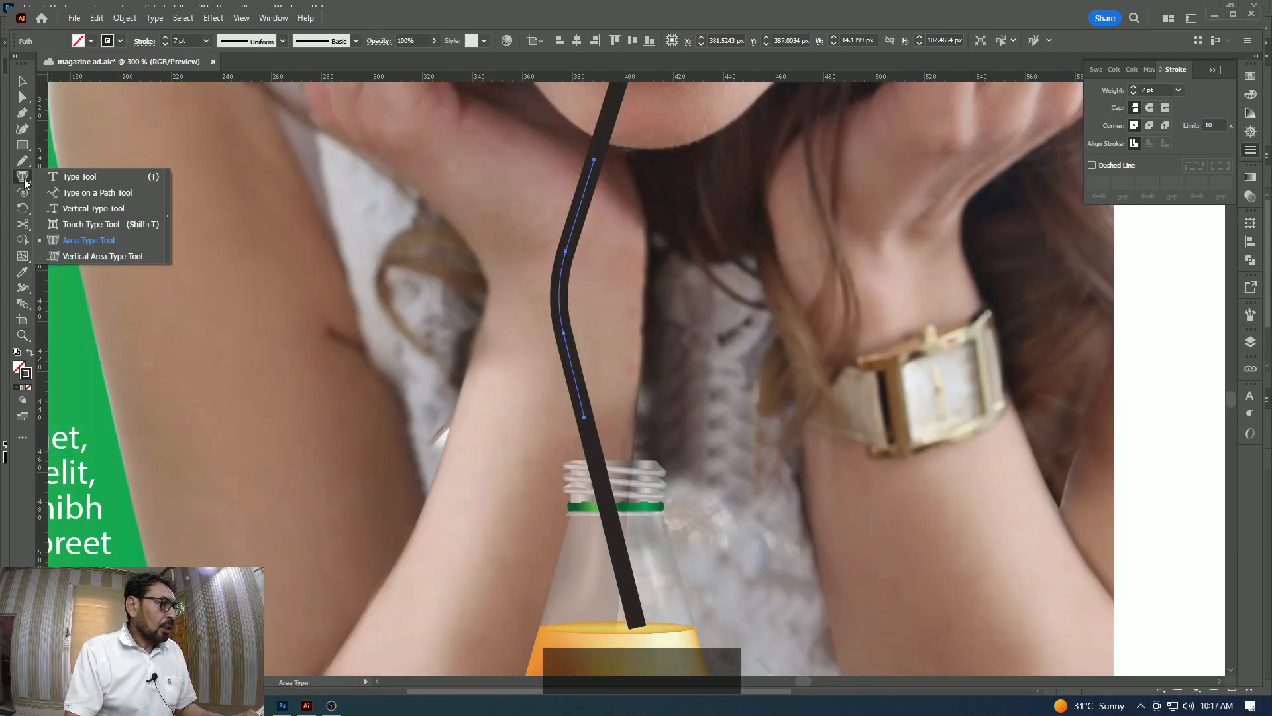
pyautogui.click(113, 193)
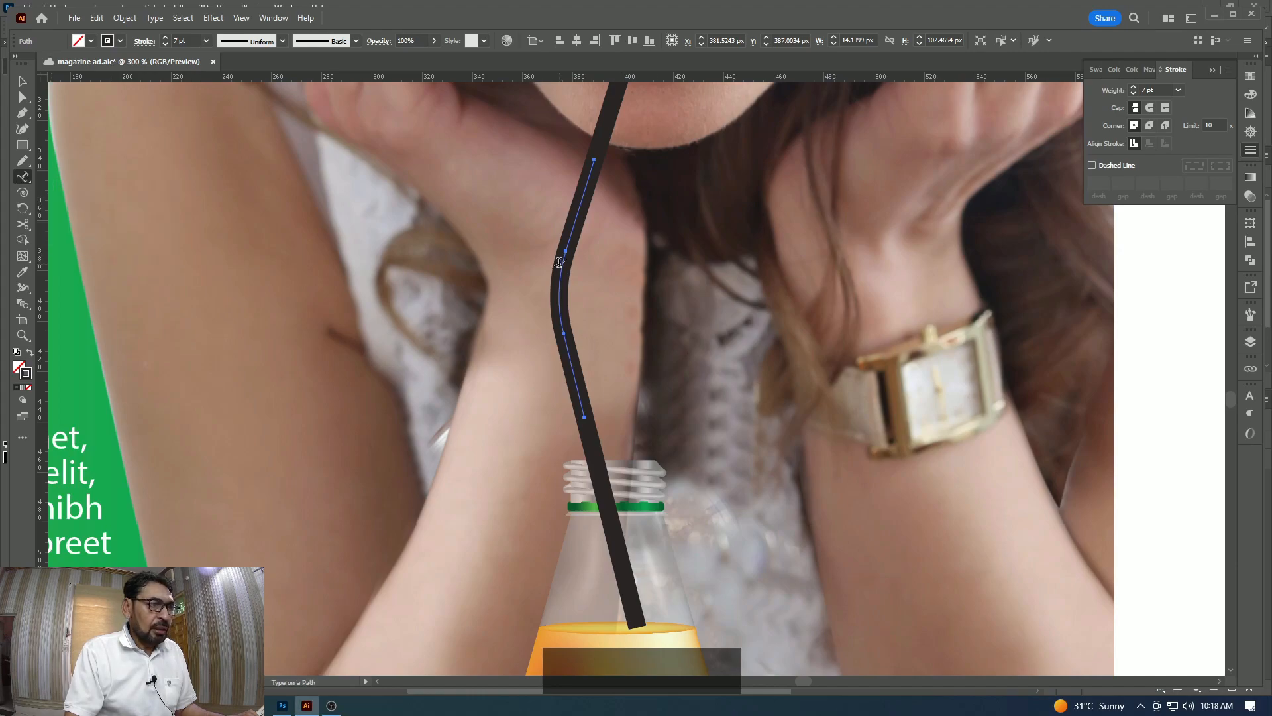
pyautogui.click(561, 303)
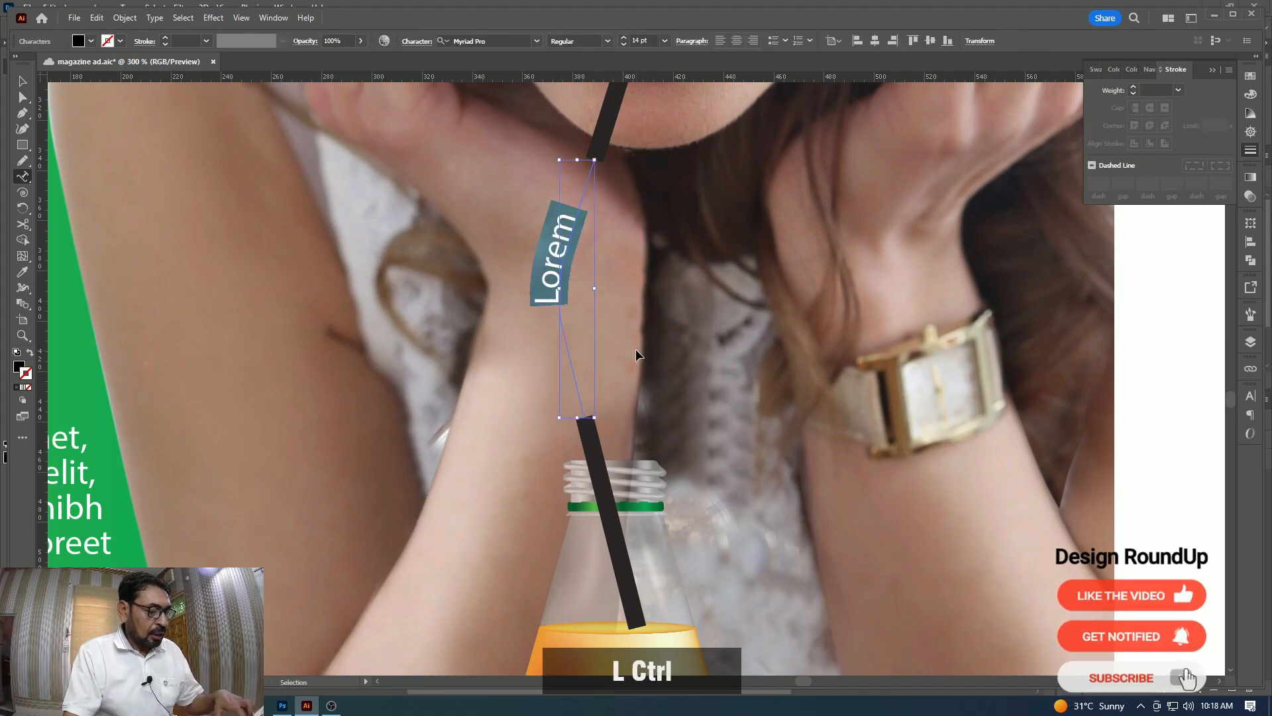
pyautogui.hotkey('ctrl', 'v')
pyautogui.keyDown('ctrl'); pyautogui.click(697, 336); pyautogui.keyUp('ctrl')
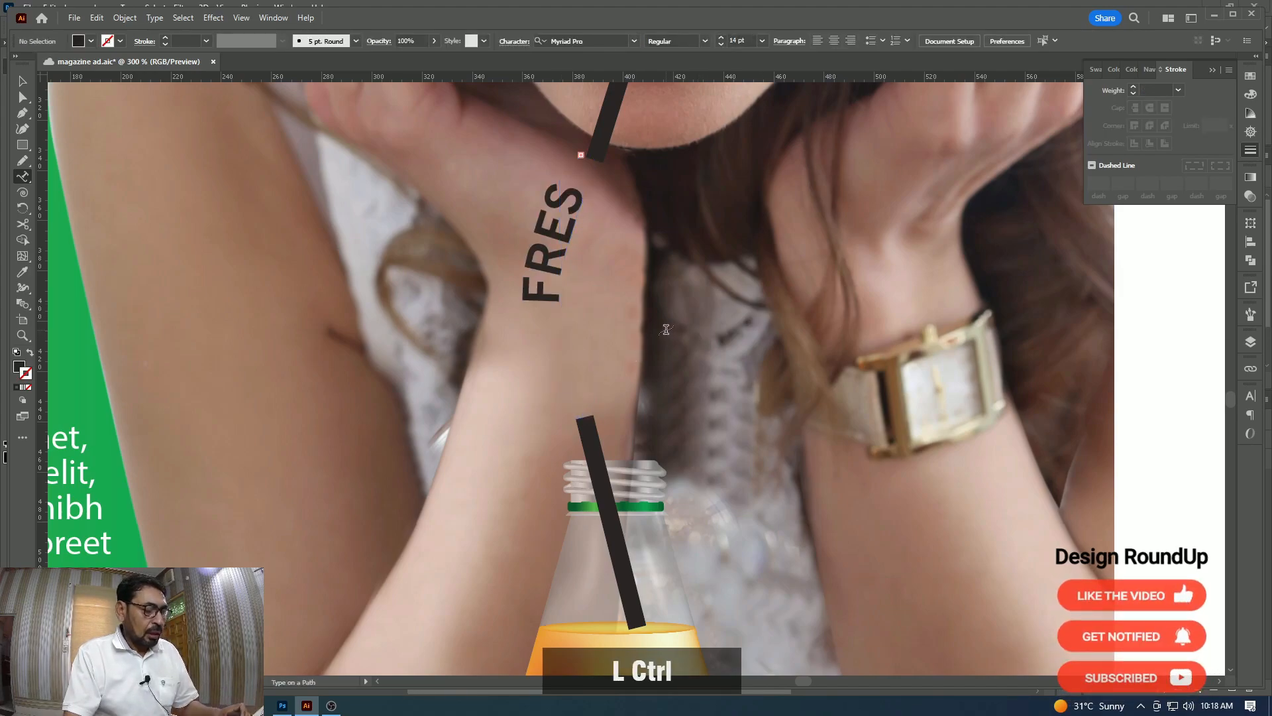
# Reduce the font size of the headline on the straw path to 11 pt.
pyautogui.press('v')
pyautogui.click(549, 244)
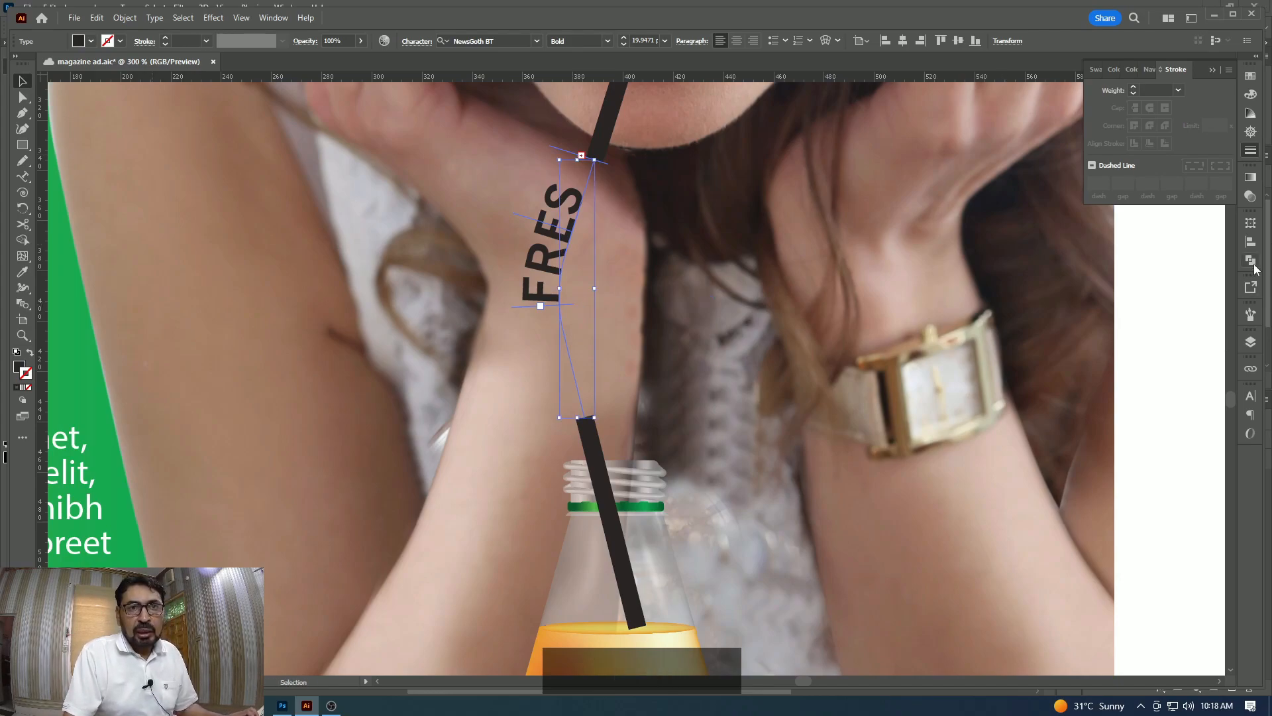
pyautogui.hotkey('ctrl', 't')
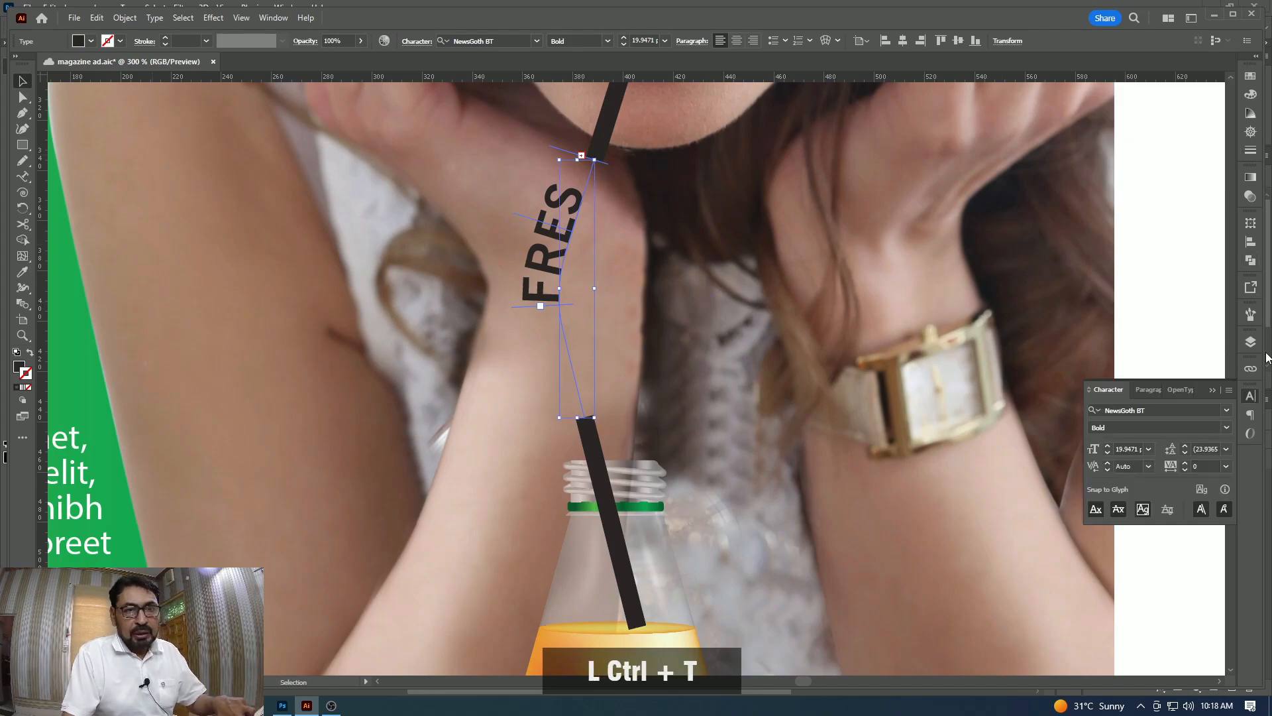
pyautogui.click(1125, 449)
pyautogui.write('14')
pyautogui.press('Return')
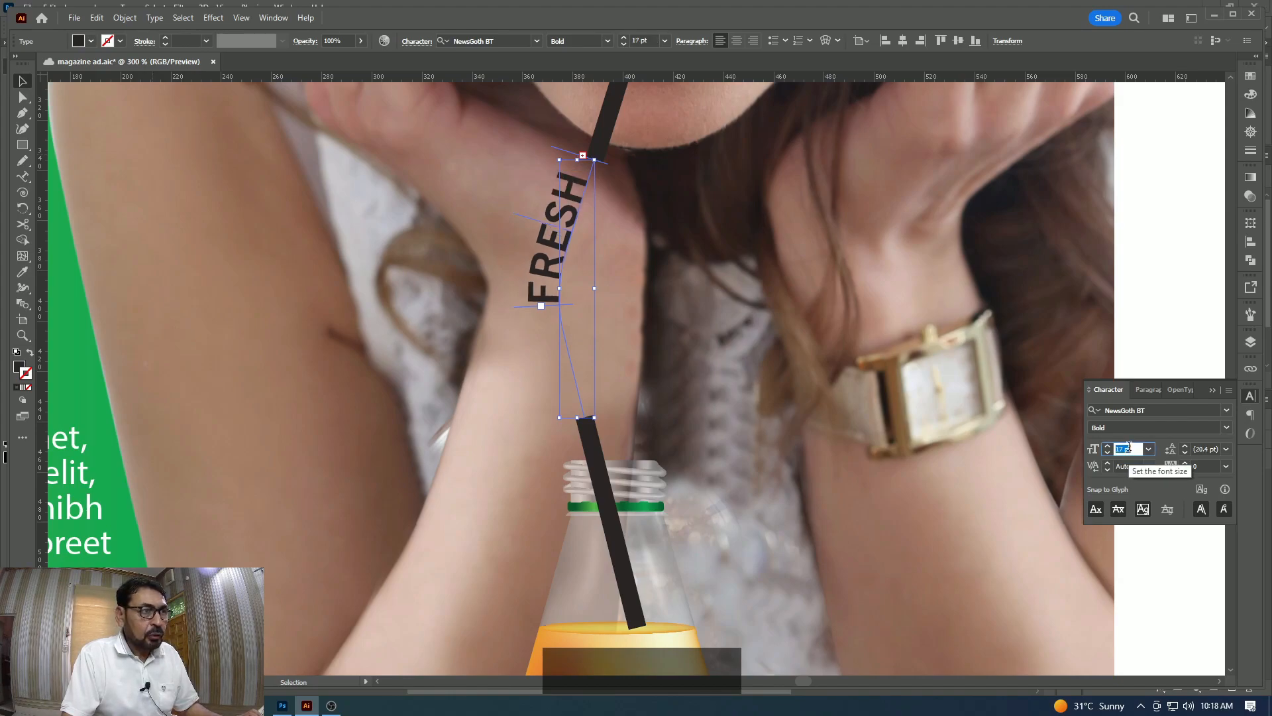
pyautogui.write('12')
pyautogui.press('Return')
pyautogui.write('11')
pyautogui.press('Return')
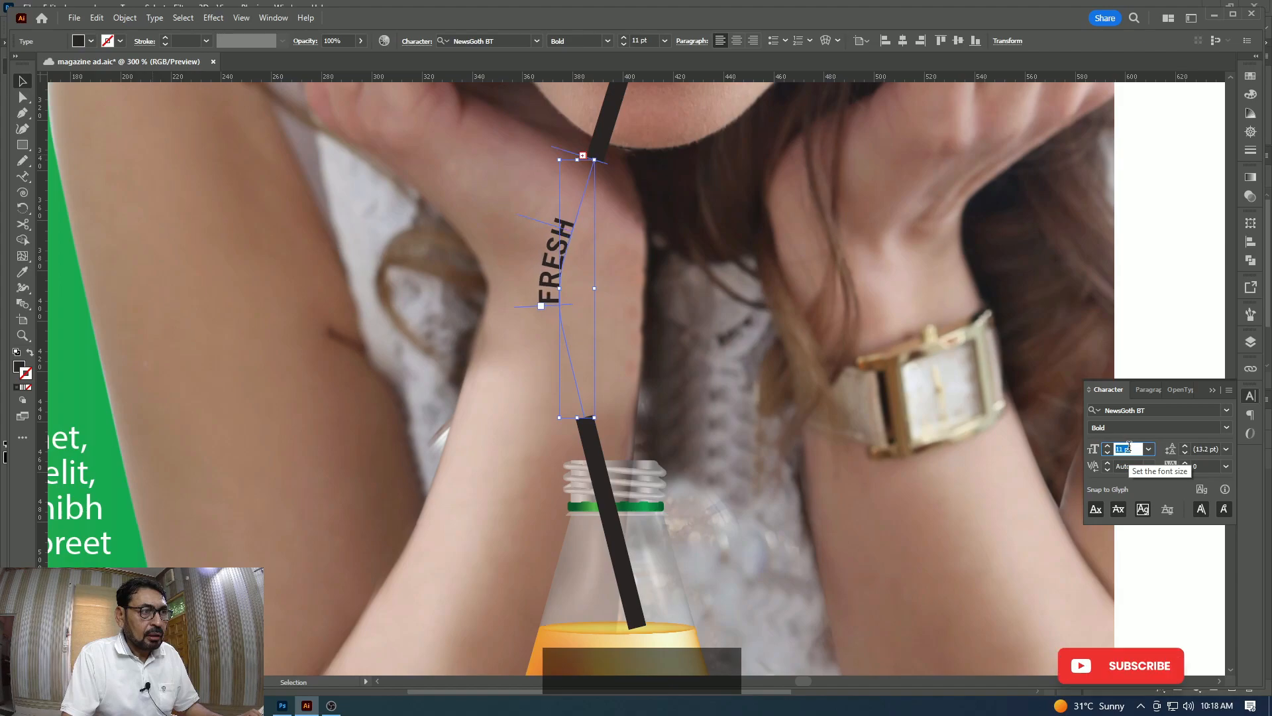
# Slide the start of the headline text along the curved path down to its lower end, beside the lower straw piece.
pyautogui.click(1184, 290)
pyautogui.press('z')
pyautogui.click(615, 293)
pyautogui.click(617, 299)
pyautogui.moveTo(587, 371)
pyautogui.mouseDown()
pyautogui.moveTo(578, 192)
pyautogui.moveTo(592, 349)
pyautogui.mouseUp()
pyautogui.press('v')
pyautogui.click(554, 292)
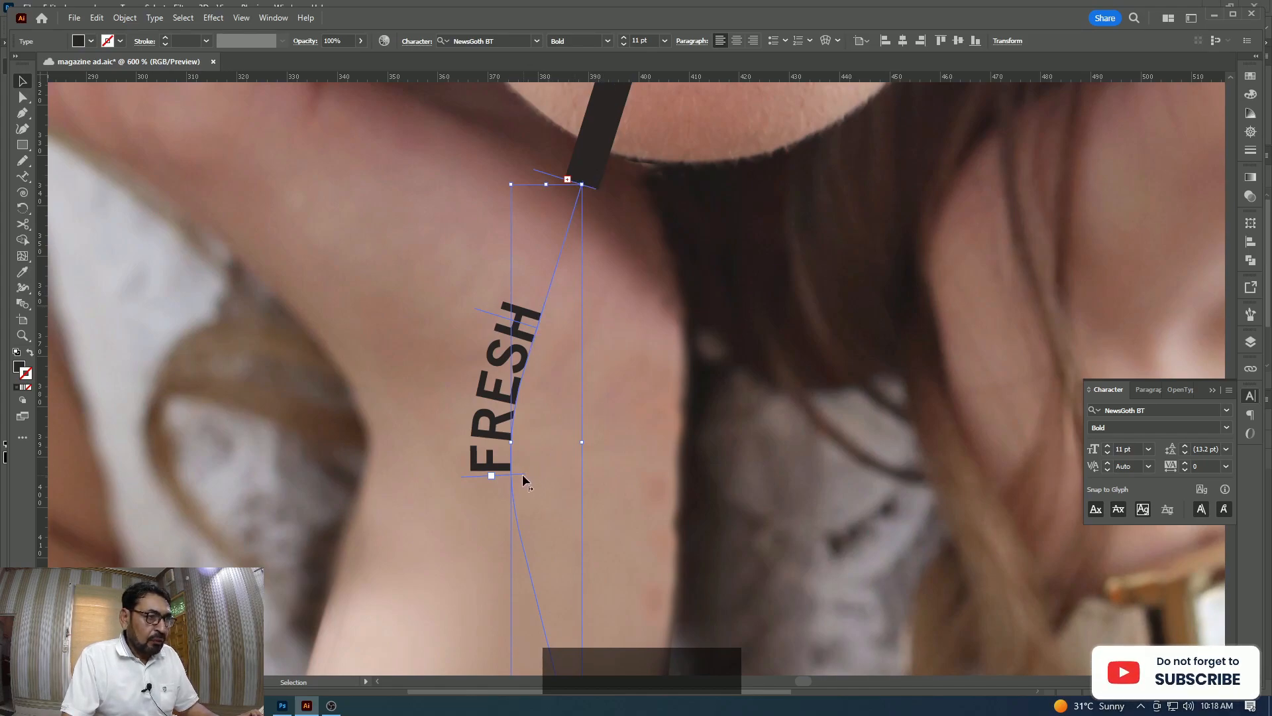
pyautogui.moveTo(521, 473); pyautogui.dragTo(550, 613)
pyautogui.press('space')
pyautogui.moveTo(564, 571); pyautogui.dragTo(619, 538)
pyautogui.press('space')
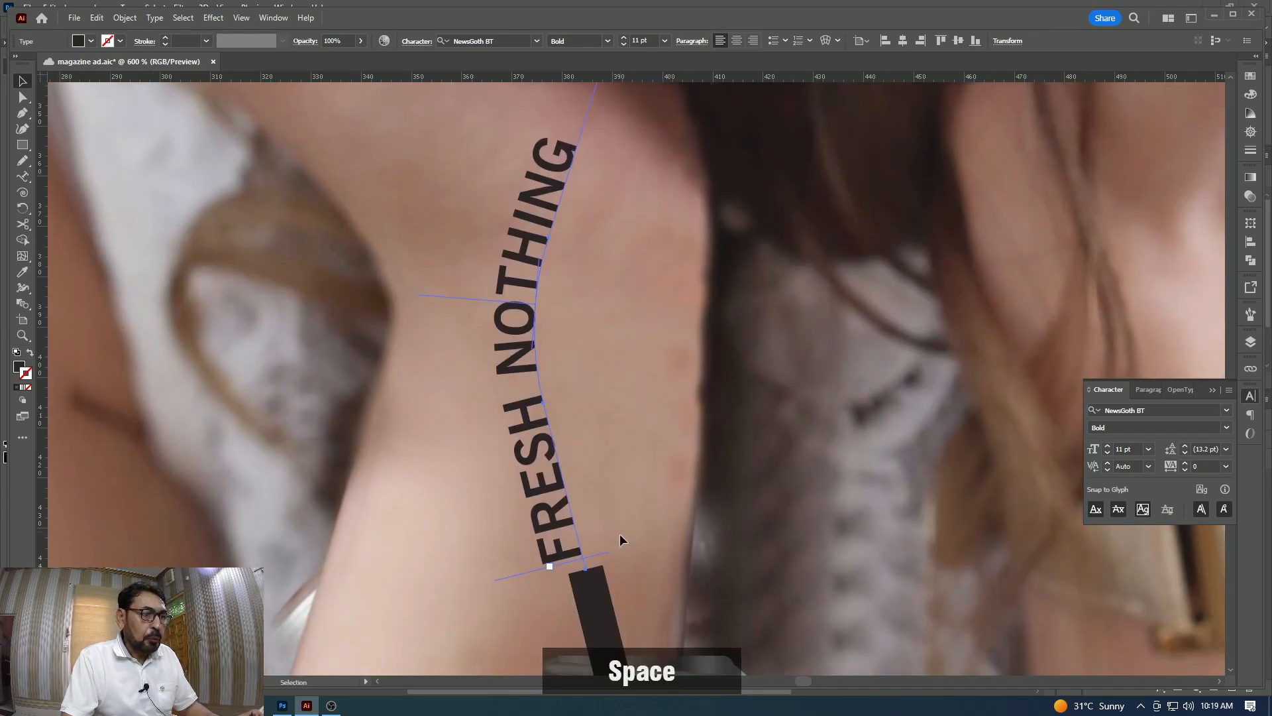
# Reduce the font size of the headline on the path to 10 pt so the full FRESH NOTHING ELSE fits.
pyautogui.press('Tab')
pyautogui.press('Tab')
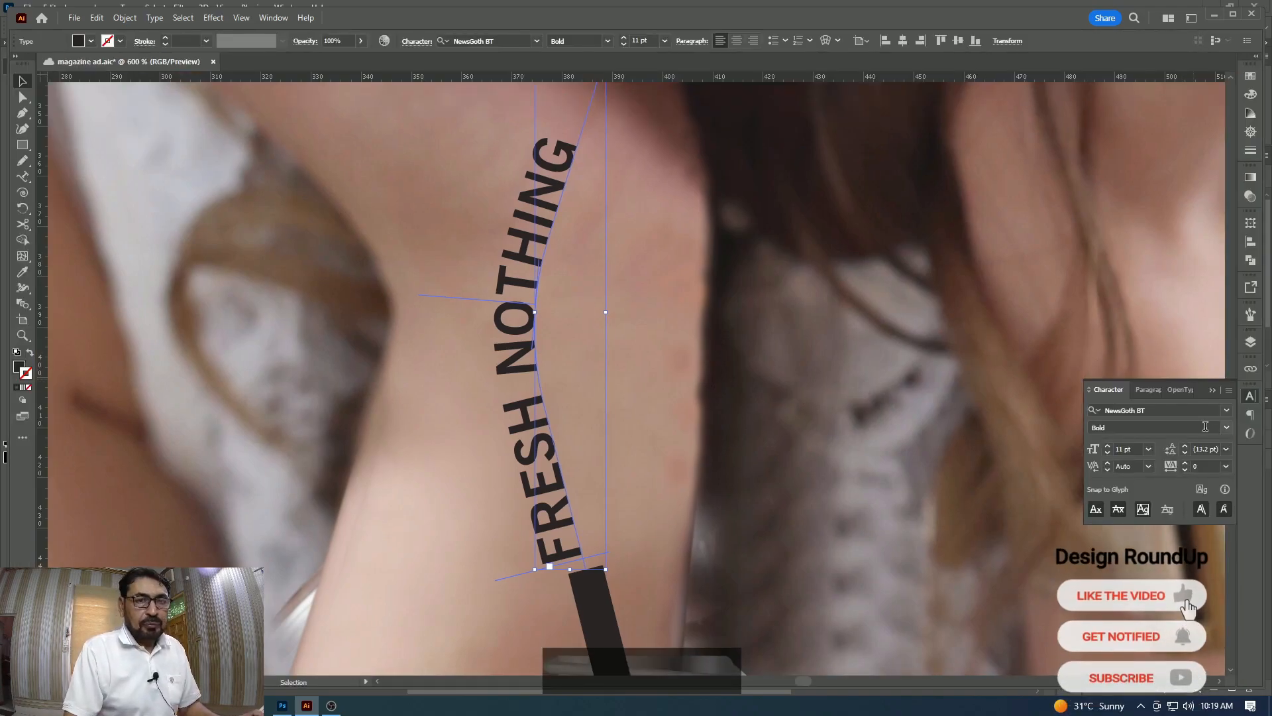
pyautogui.click(1120, 448)
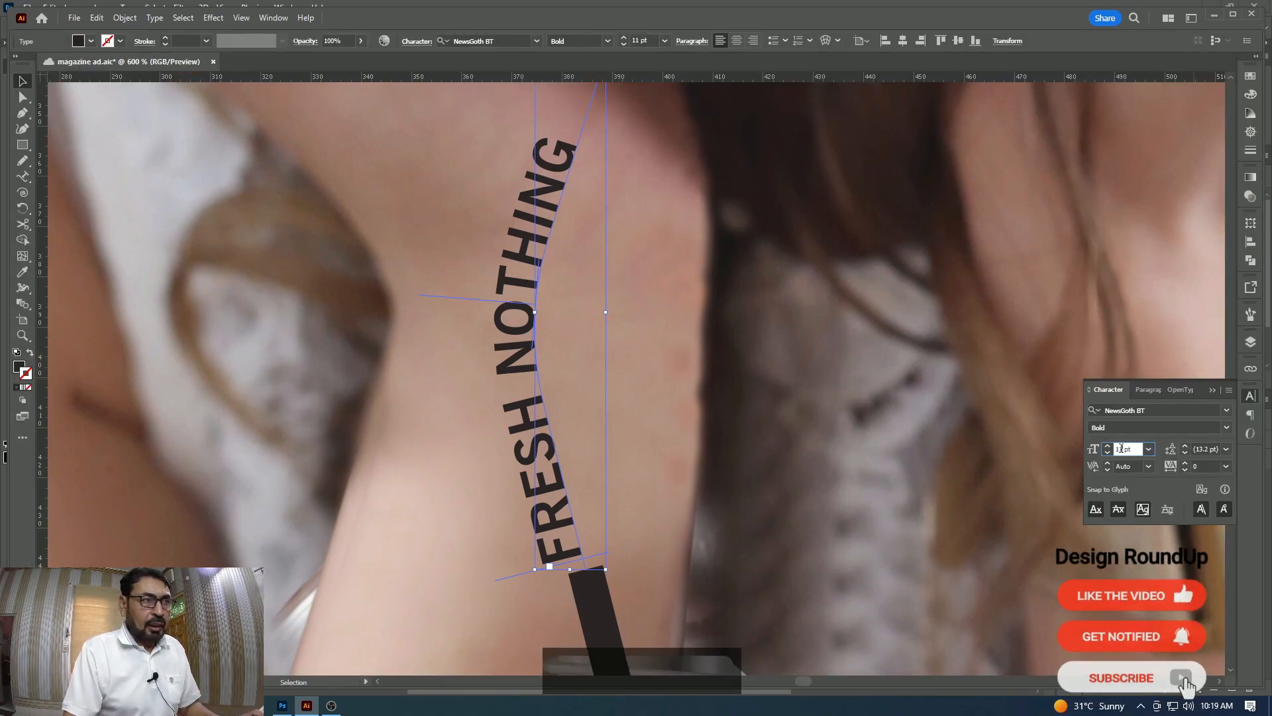
pyautogui.scroll(-1, 1121, 449)
pyautogui.press('space')
pyautogui.moveTo(631, 298); pyautogui.dragTo(676, 322)
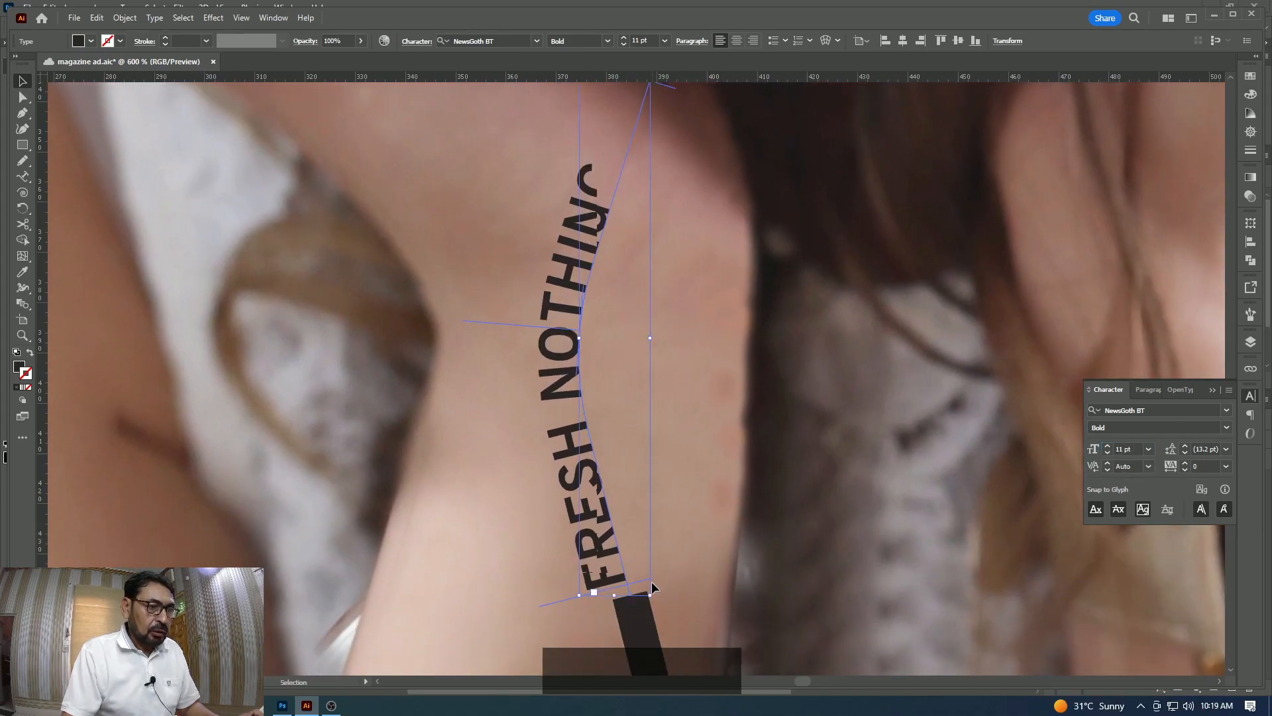
pyautogui.moveTo(653, 586); pyautogui.dragTo(657, 609)
pyautogui.keyDown('ctrl'); pyautogui.click(932, 327); pyautogui.keyUp('ctrl')
# Shift the headline path slightly sideways so its lettering lines up with the straw's two straight pieces.
pyautogui.press('z')
pyautogui.keyDown('alt'); pyautogui.click(721, 420); pyautogui.keyUp('alt')
pyautogui.keyDown('alt'); pyautogui.click(721, 420); pyautogui.keyUp('alt')
pyautogui.moveTo(628, 324); pyautogui.dragTo(683, 318)
pyautogui.press('v')
pyautogui.click(579, 286)
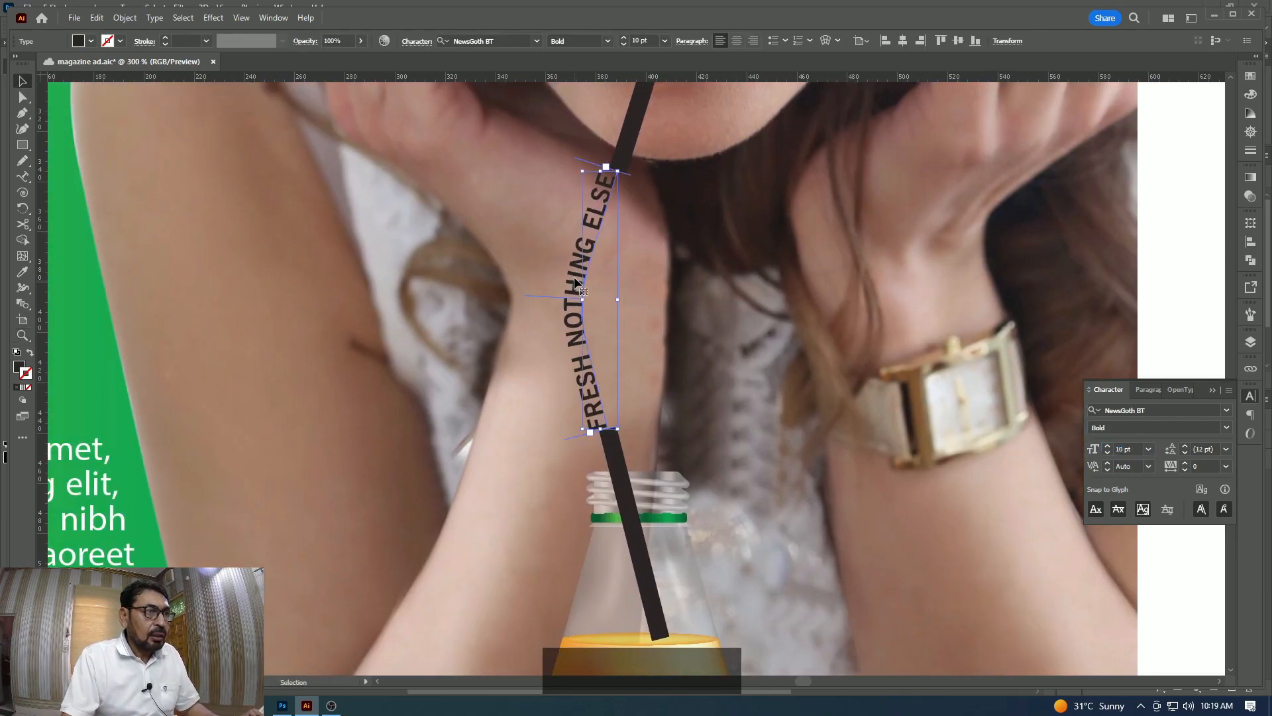
pyautogui.moveTo(579, 283); pyautogui.dragTo(584, 278)
# Adjust the upper end anchor of the lower straw piece so it sits just below the first letter of the headline.
pyautogui.press('z')
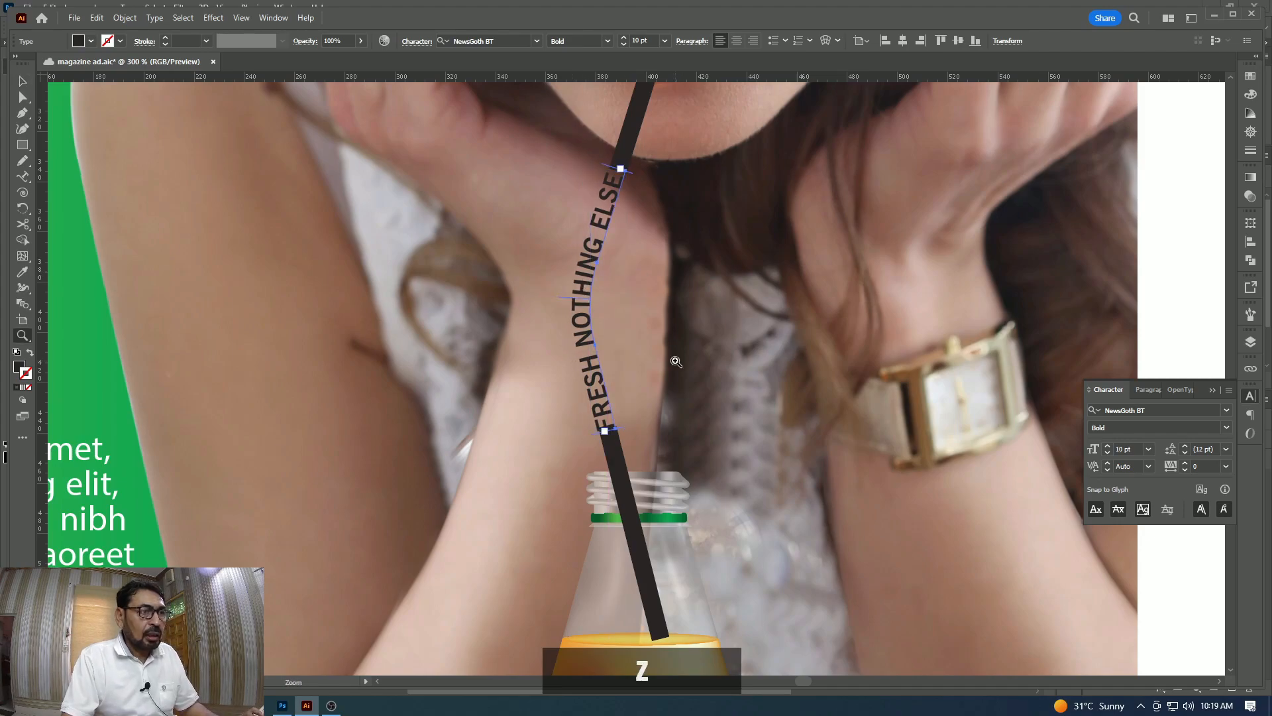
pyautogui.click(677, 360)
pyautogui.press('v')
pyautogui.click(676, 361)
pyautogui.click(553, 469)
pyautogui.press('z')
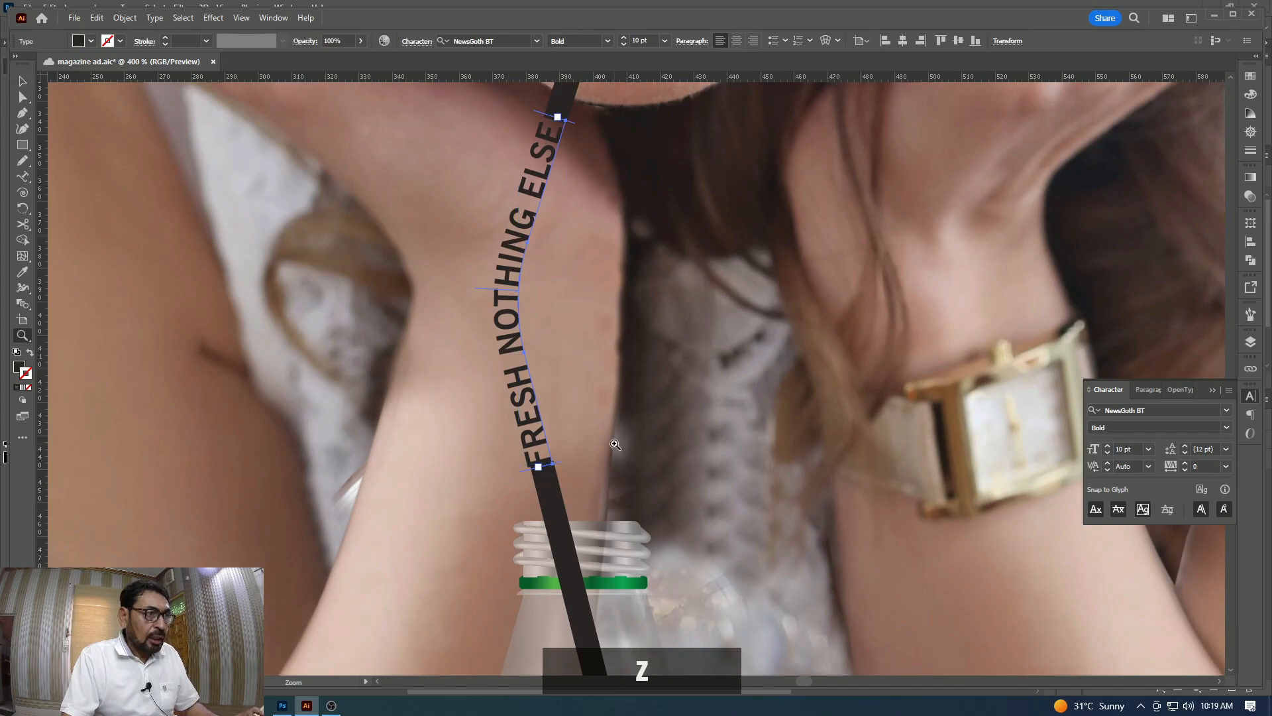
pyautogui.click(557, 446)
pyautogui.click(557, 446)
pyautogui.click(556, 446)
pyautogui.click(557, 446)
pyautogui.press('v')
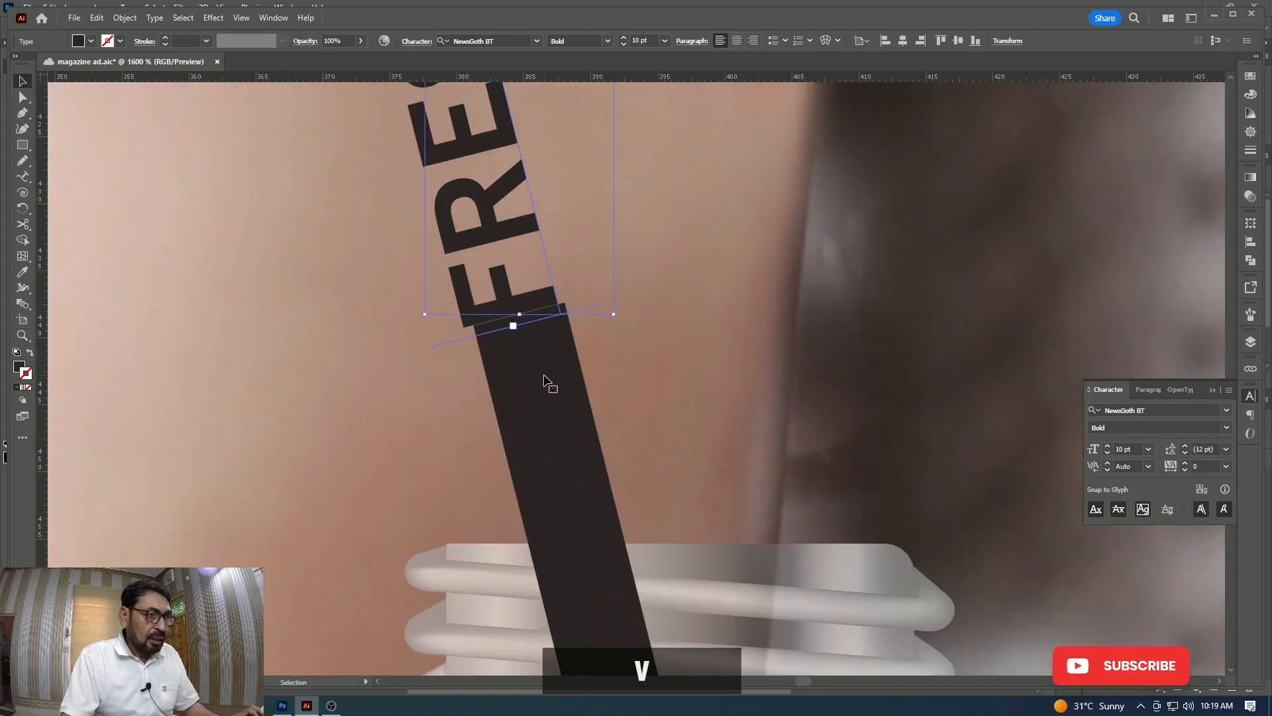
pyautogui.click(521, 315)
pyautogui.click(685, 287)
pyautogui.press('a')
pyautogui.click(522, 328)
pyautogui.click(521, 328)
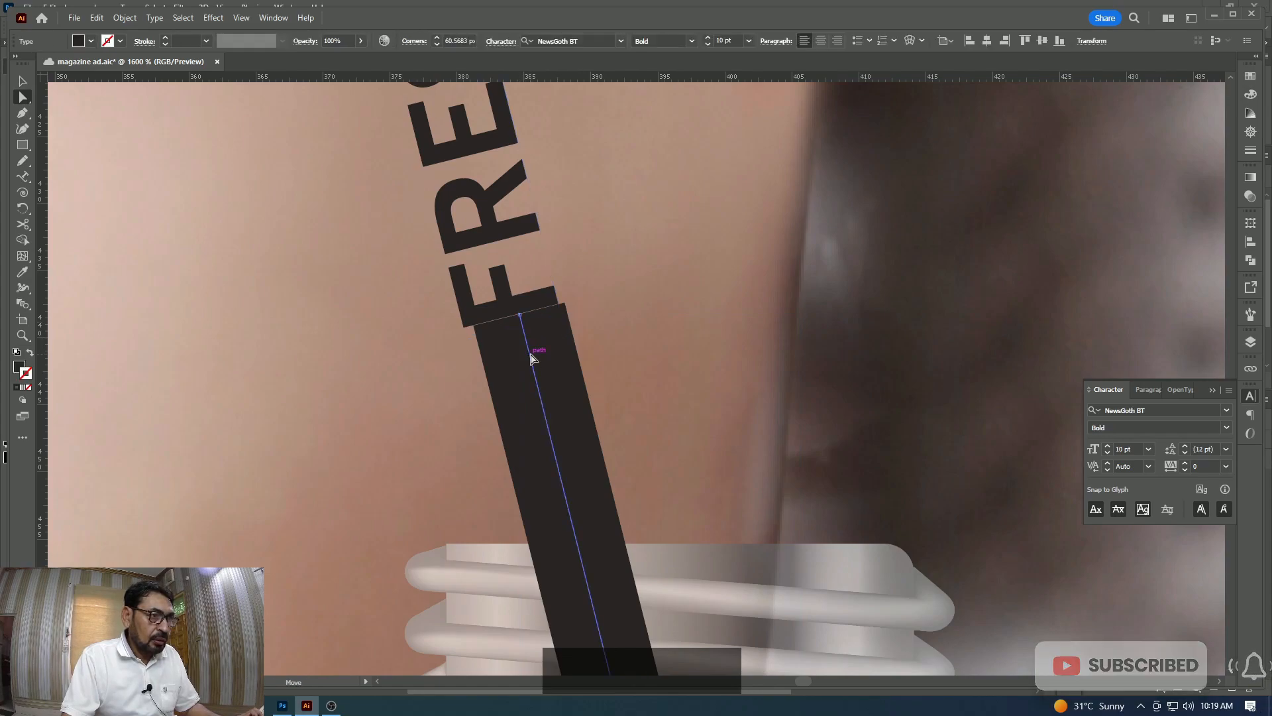
pyautogui.moveTo(521, 328); pyautogui.dragTo(516, 337)
# Adjust the lower end anchor of the upper straw piece where it meets the last letter of ELSE.
pyautogui.press('z')
pyautogui.keyDown('alt'); pyautogui.click(564, 285); pyautogui.keyUp('alt')
pyautogui.keyDown('alt'); pyautogui.click(599, 301); pyautogui.keyUp('alt')
pyautogui.keyDown('alt'); pyautogui.click(599, 302); pyautogui.keyUp('alt')
pyautogui.keyDown('alt'); pyautogui.click(611, 302); pyautogui.keyUp('alt')
pyautogui.keyDown('alt'); pyautogui.click(612, 299); pyautogui.keyUp('alt')
pyautogui.press('z')
pyautogui.moveTo(734, 221); pyautogui.dragTo(766, 321)
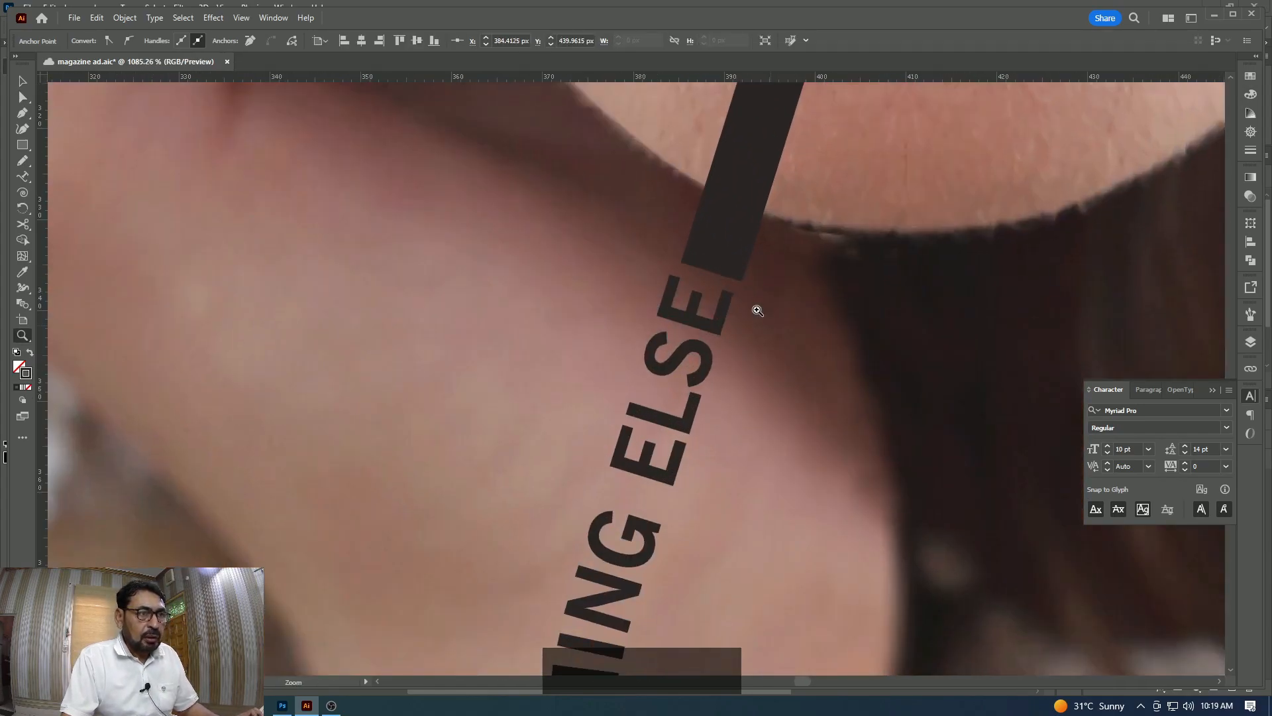
pyautogui.press('a')
pyautogui.moveTo(709, 272); pyautogui.dragTo(707, 271)
# Examine the whole ad and the area around the bottle to check how the text straw looks.
pyautogui.press('z')
pyautogui.keyDown('alt'); pyautogui.click(753, 420); pyautogui.keyUp('alt')
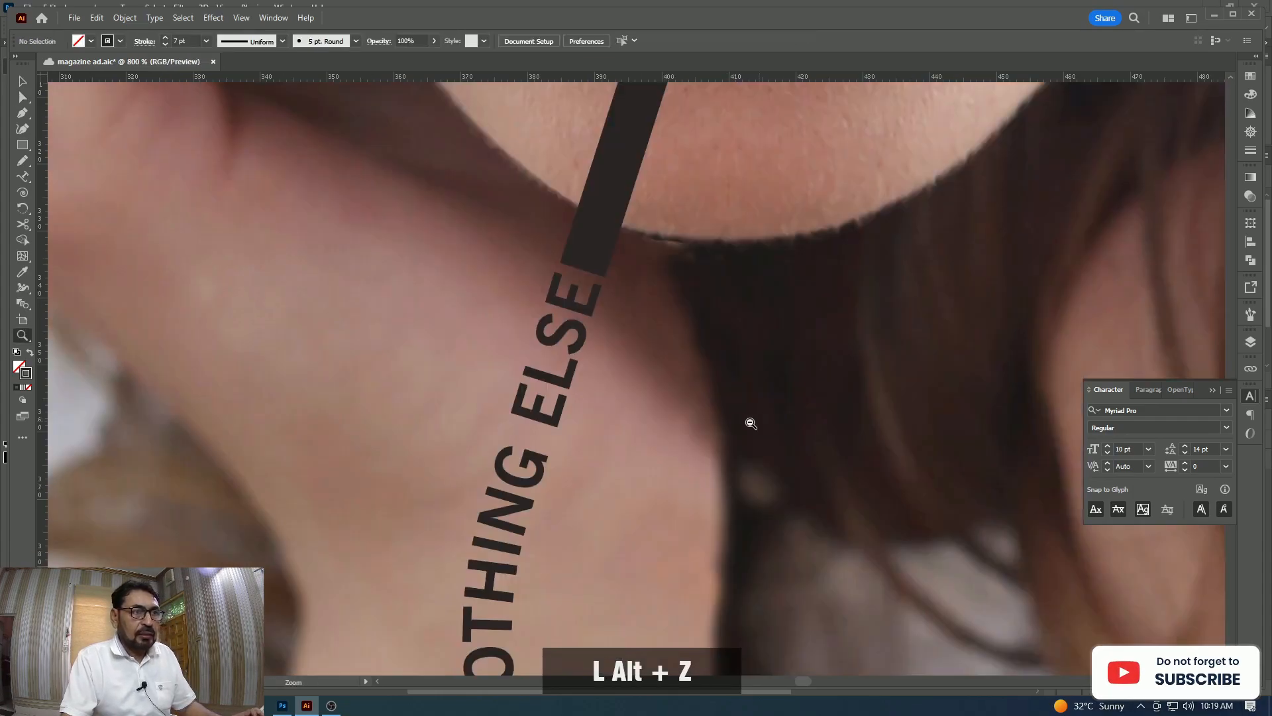
pyautogui.keyDown('alt'); pyautogui.click(688, 414); pyautogui.keyUp('alt')
pyautogui.keyDown('alt'); pyautogui.click(688, 414); pyautogui.keyUp('alt')
pyautogui.keyDown('alt'); pyautogui.click(688, 414); pyautogui.keyUp('alt')
pyautogui.keyDown('alt'); pyautogui.click(688, 414); pyautogui.keyUp('alt')
pyautogui.hotkey('alt', 'z')
pyautogui.keyDown('alt'); pyautogui.click(743, 393); pyautogui.keyUp('alt')
pyautogui.keyDown('alt'); pyautogui.click(744, 394); pyautogui.keyUp('alt')
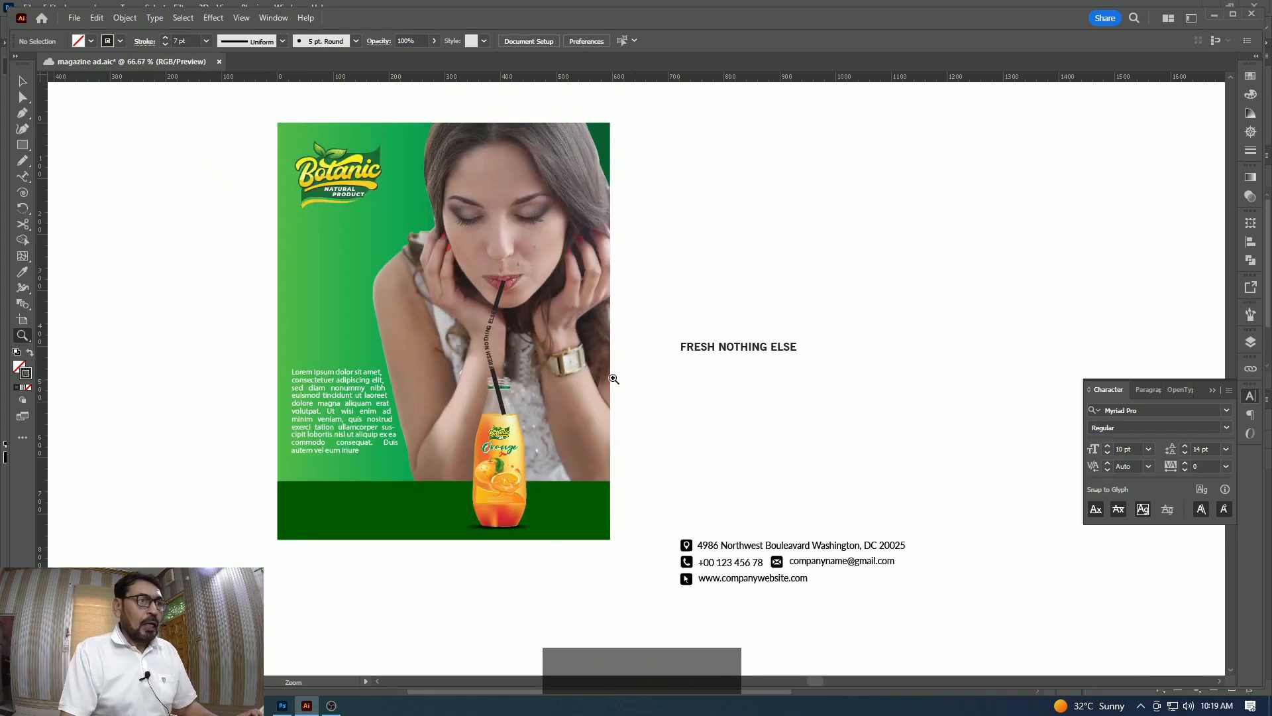
pyautogui.click(543, 416)
pyautogui.click(543, 416)
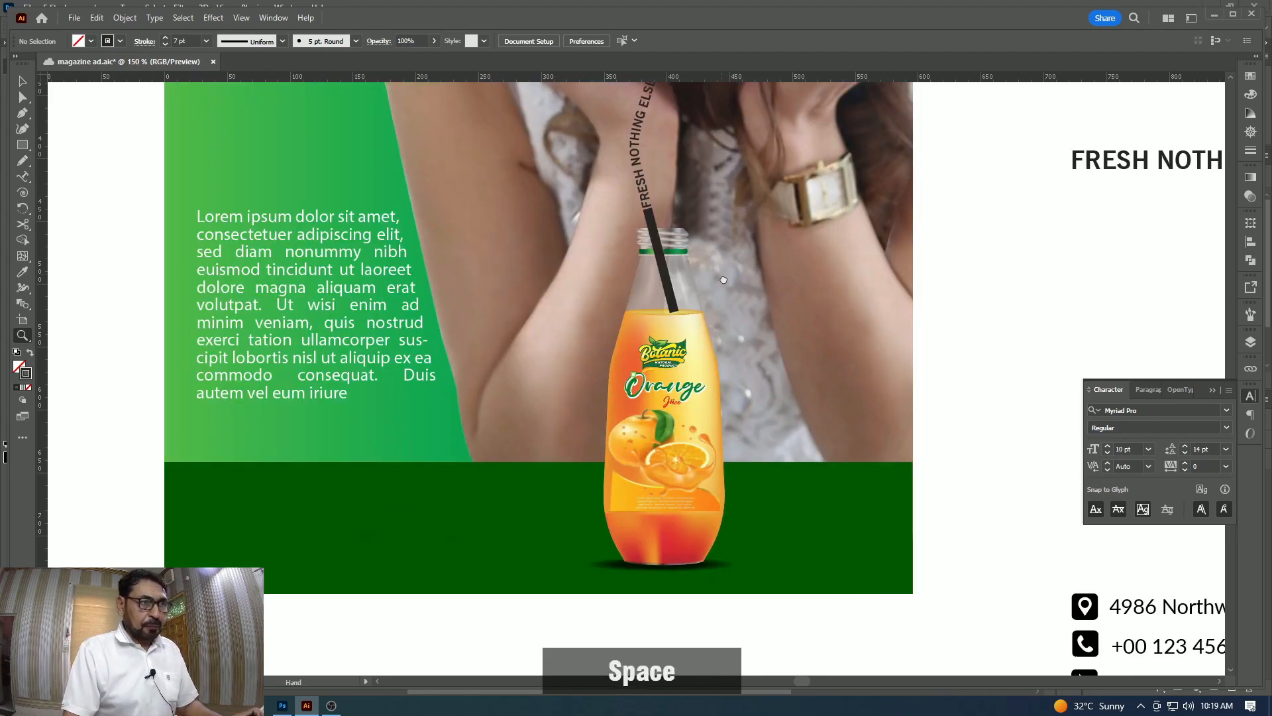
pyautogui.moveTo(707, 256); pyautogui.dragTo(721, 356)
pyautogui.keyDown('alt'); pyautogui.click(712, 333); pyautogui.keyUp('alt')
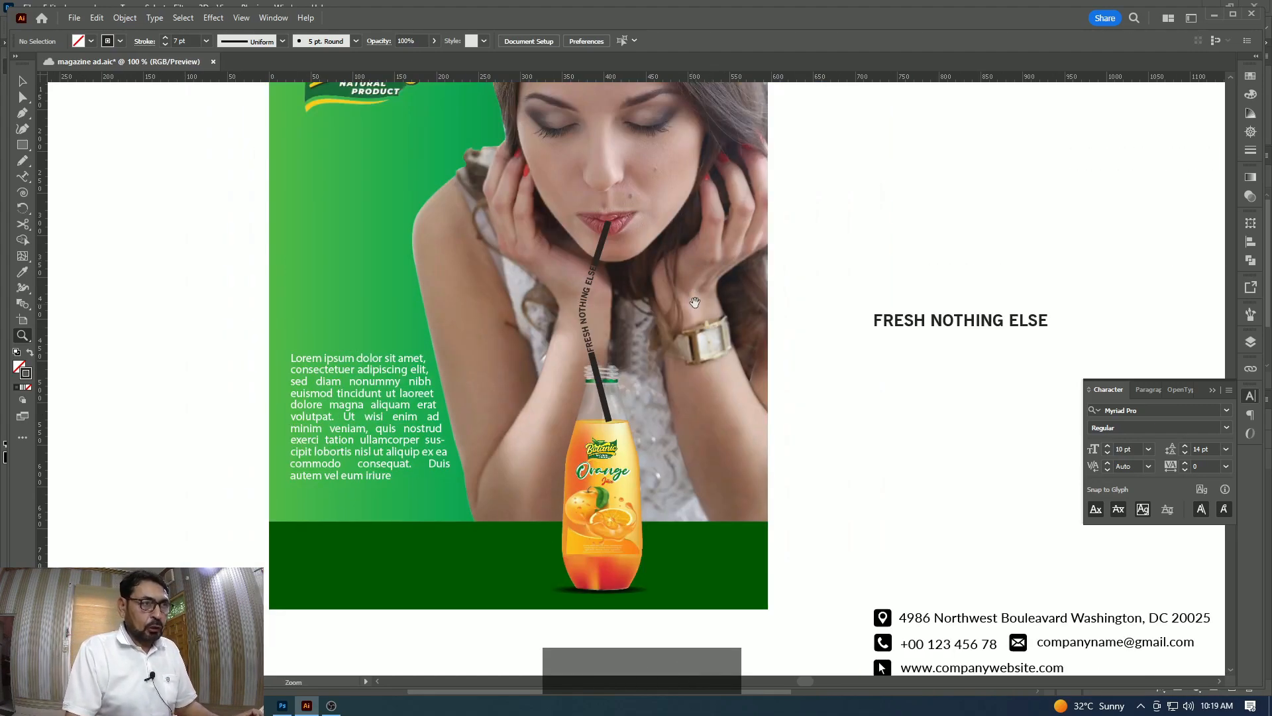
pyautogui.moveTo(711, 289); pyautogui.dragTo(680, 335)
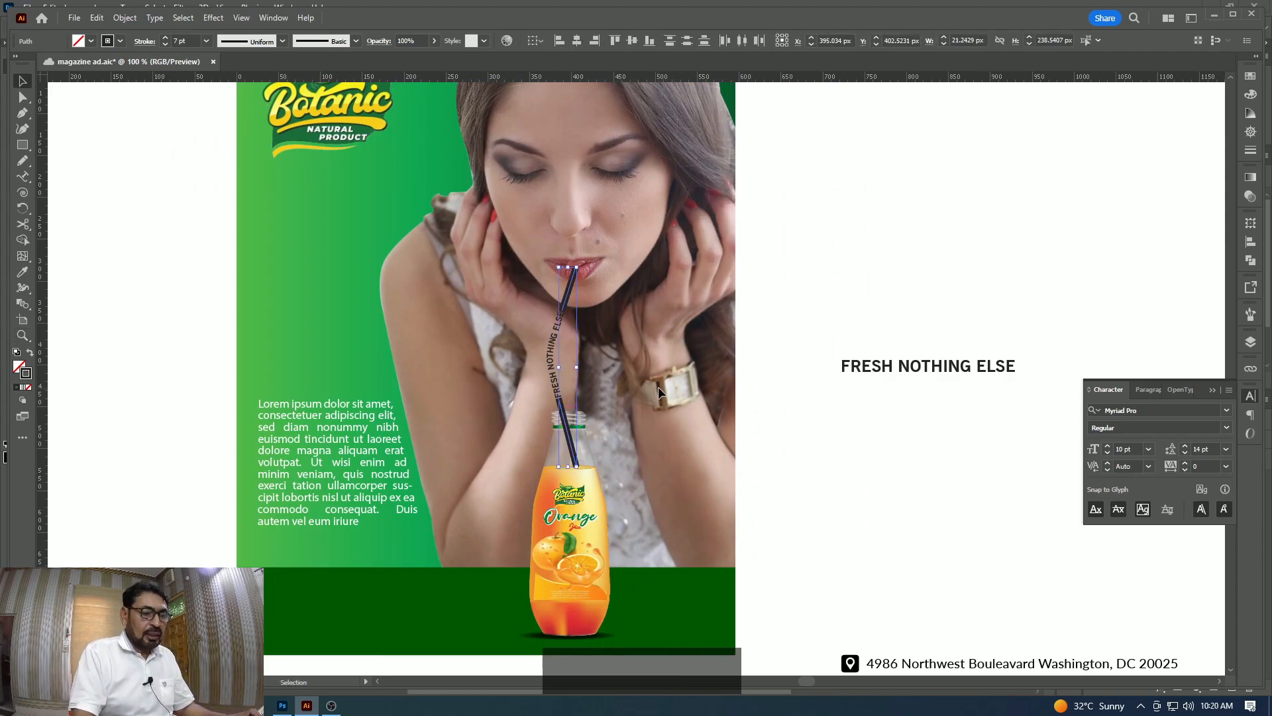
# Convert the strokes of both straight straw pieces to filled shapes with Outline Stroke.
pyautogui.press('BackSpace')
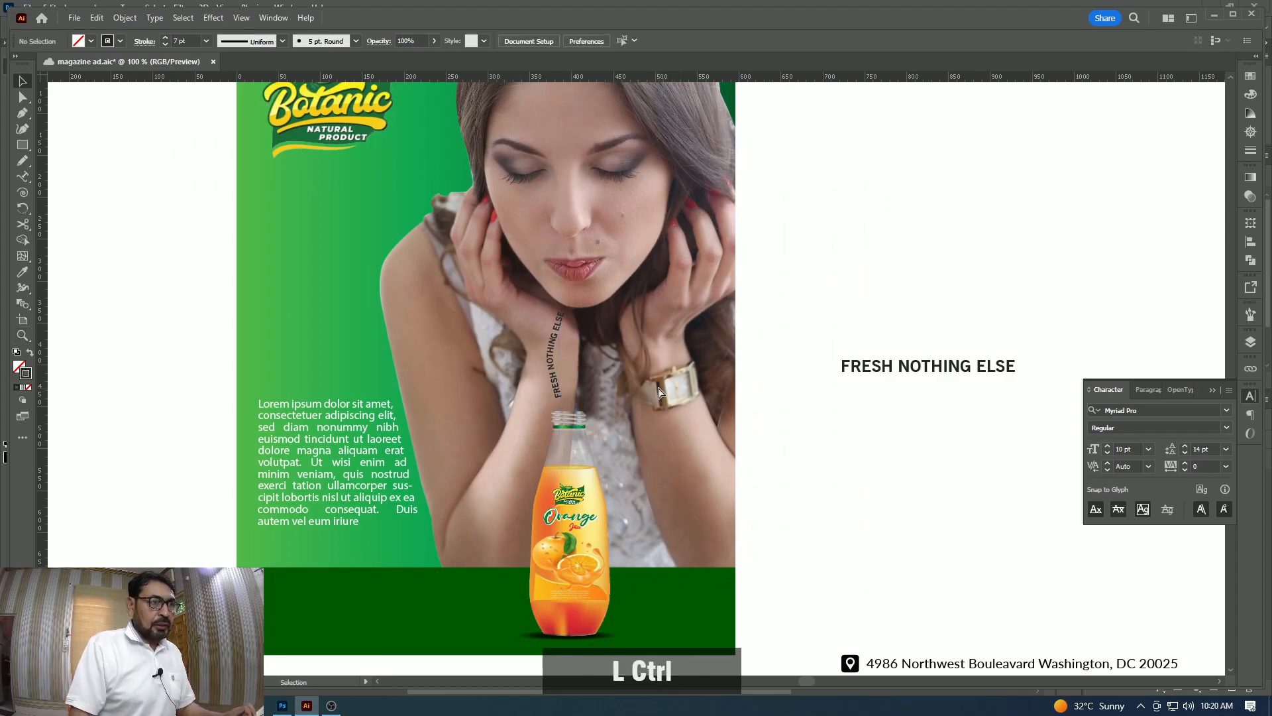
pyautogui.hotkey('ctrl', 'z')
pyautogui.hotkey('ctrl', '=')
pyautogui.hotkey('ctrl', '=')
pyautogui.click(124, 18)
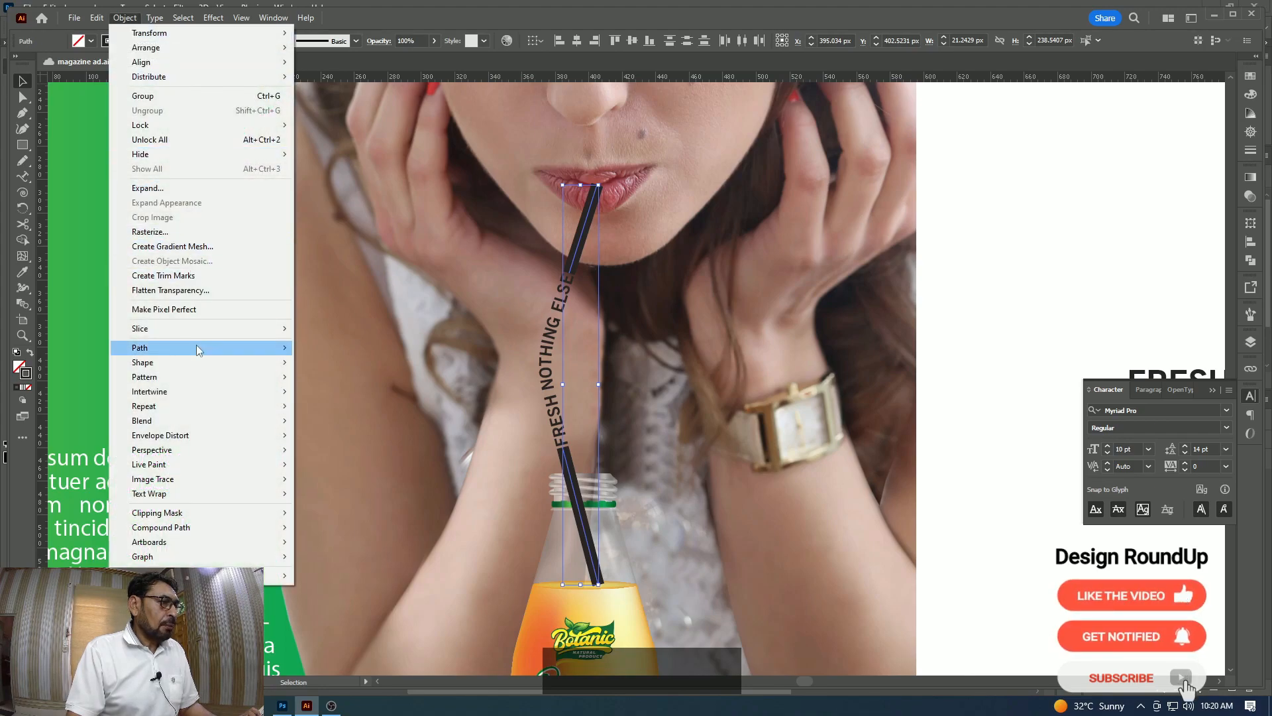
pyautogui.moveTo(199, 347)
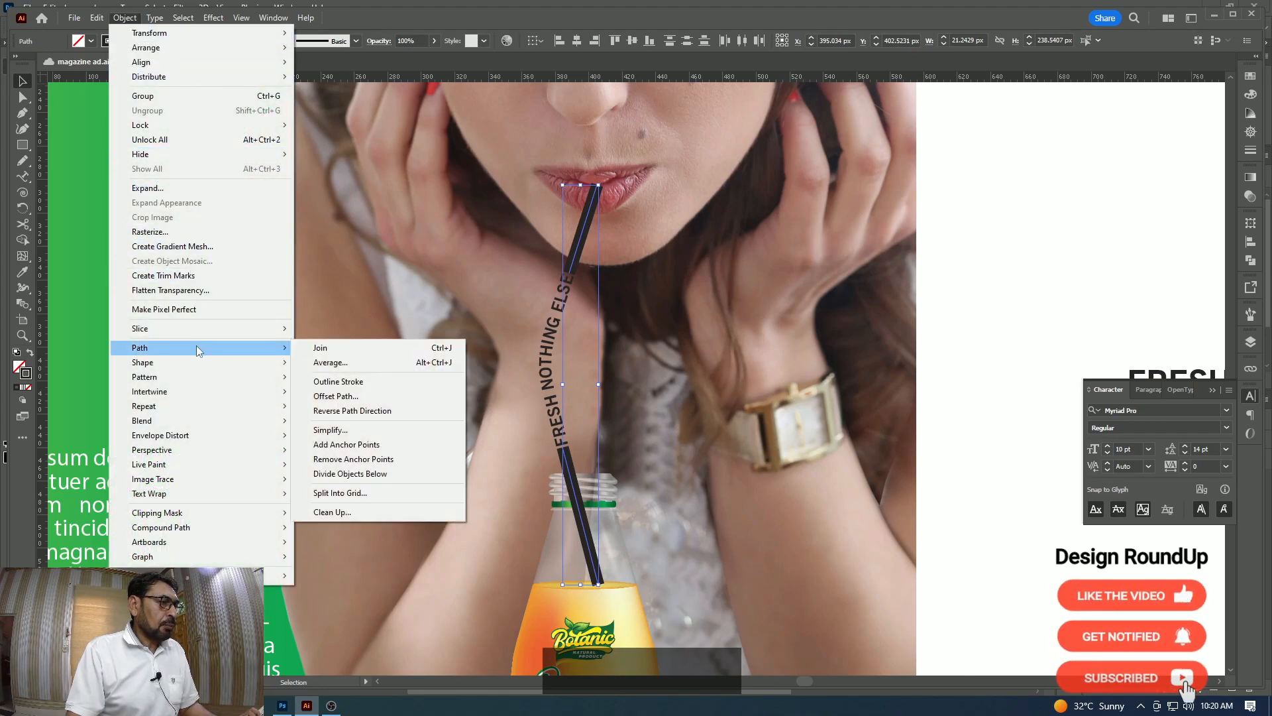
pyautogui.click(382, 385)
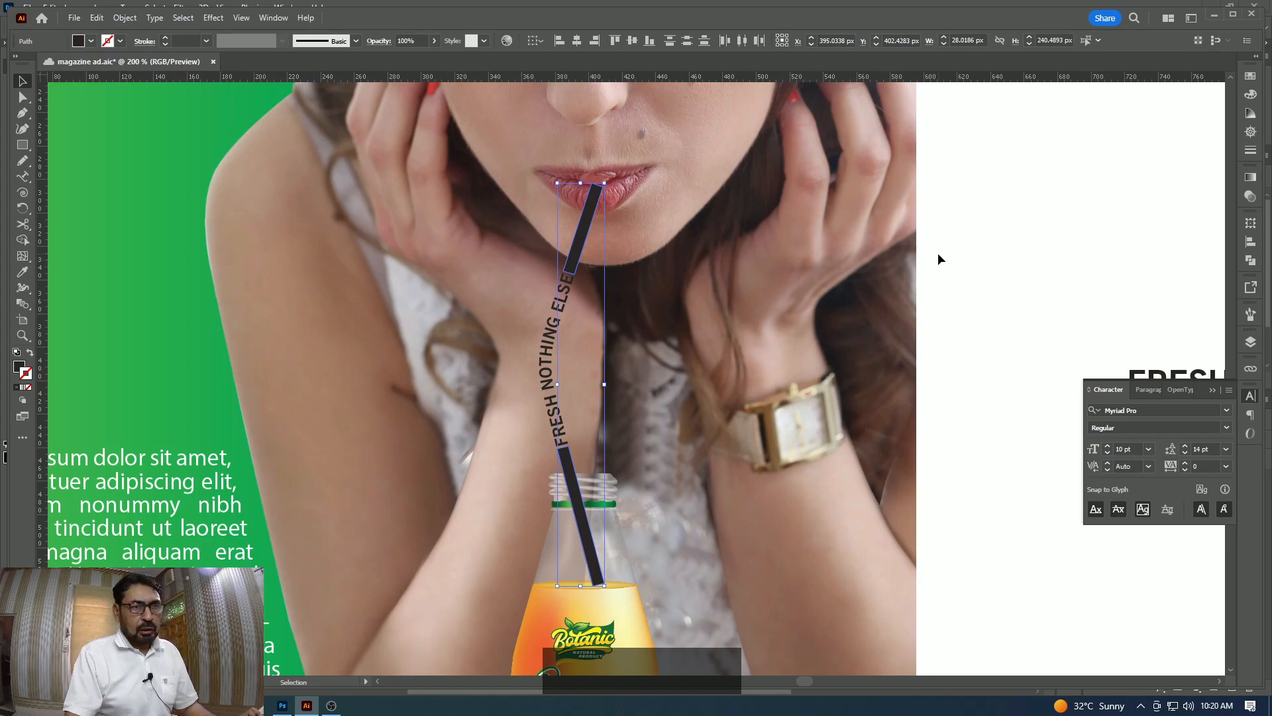
pyautogui.click(957, 257)
# Select both outlined straw pieces and fill them with the yellow-to-red orange gradient swatch.
pyautogui.press('z')
pyautogui.click(589, 421)
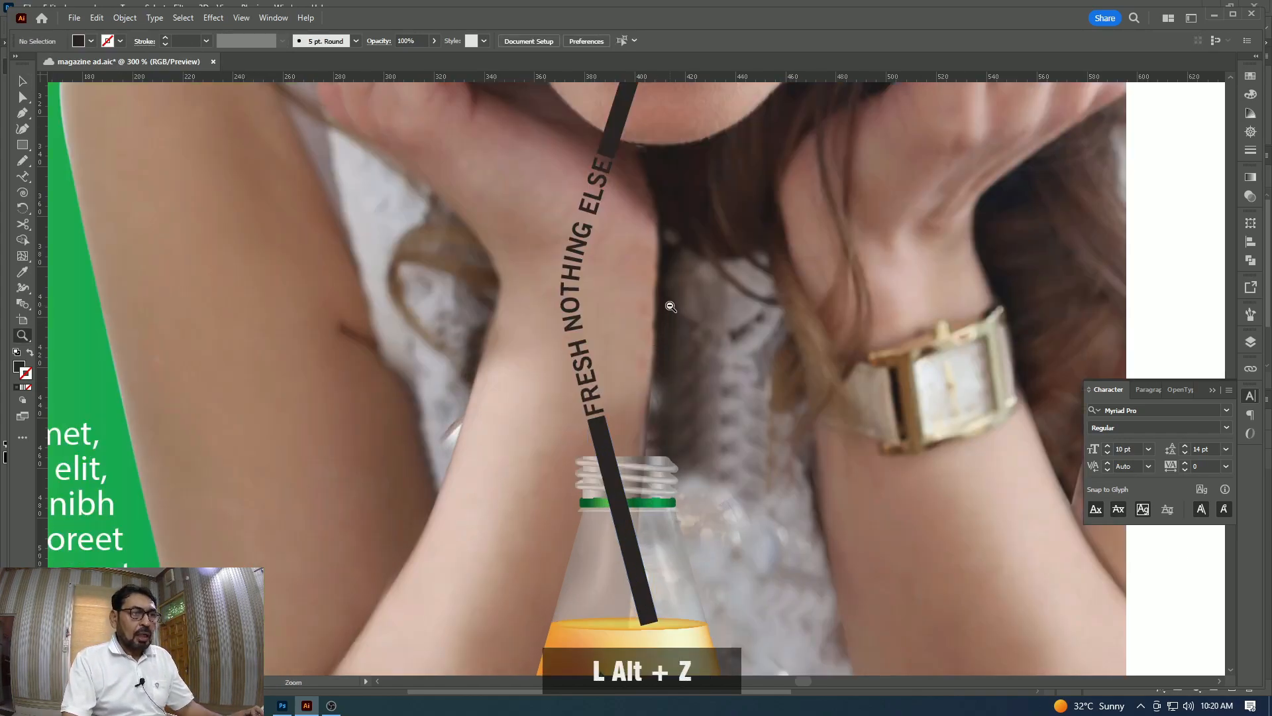
pyautogui.keyDown('alt'); pyautogui.click(670, 321); pyautogui.keyUp('alt')
pyautogui.keyDown('alt'); pyautogui.click(656, 306); pyautogui.keyUp('alt')
pyautogui.press('v')
pyautogui.click(580, 319)
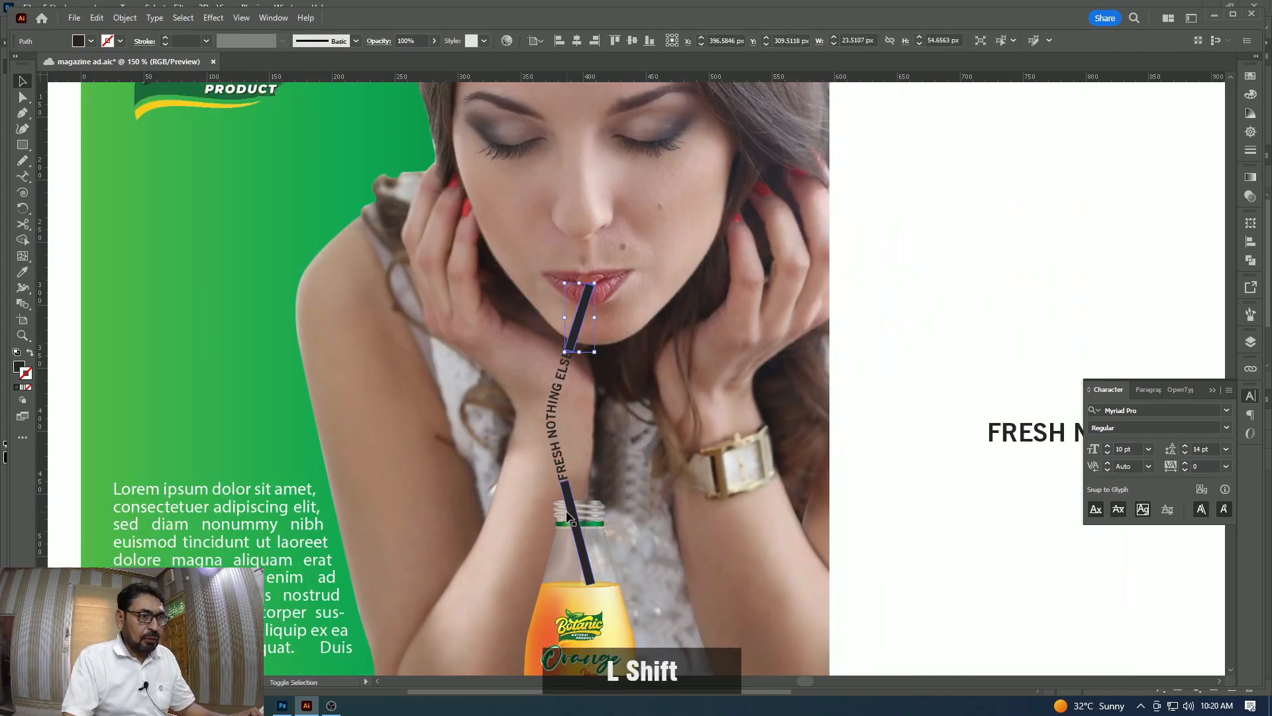
pyautogui.press('Tab')
pyautogui.press('Tab')
pyautogui.click(1249, 79)
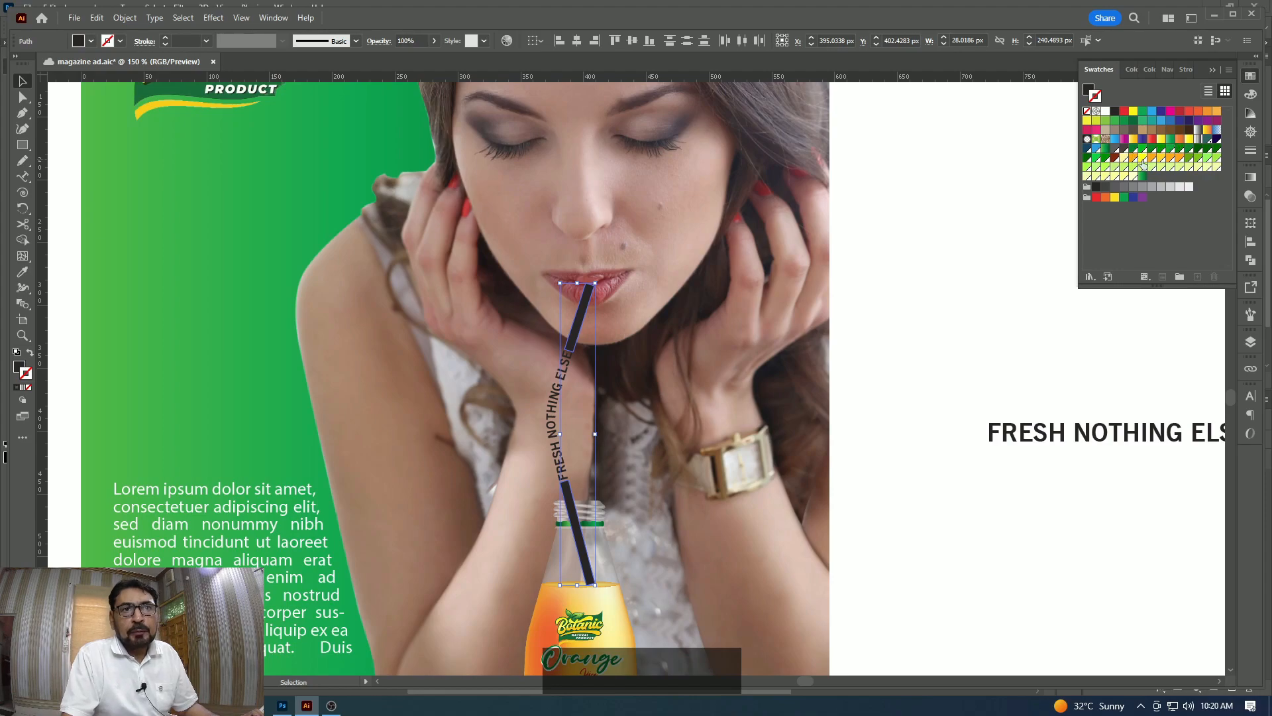
pyautogui.click(1207, 130)
pyautogui.press('z')
pyautogui.click(626, 394)
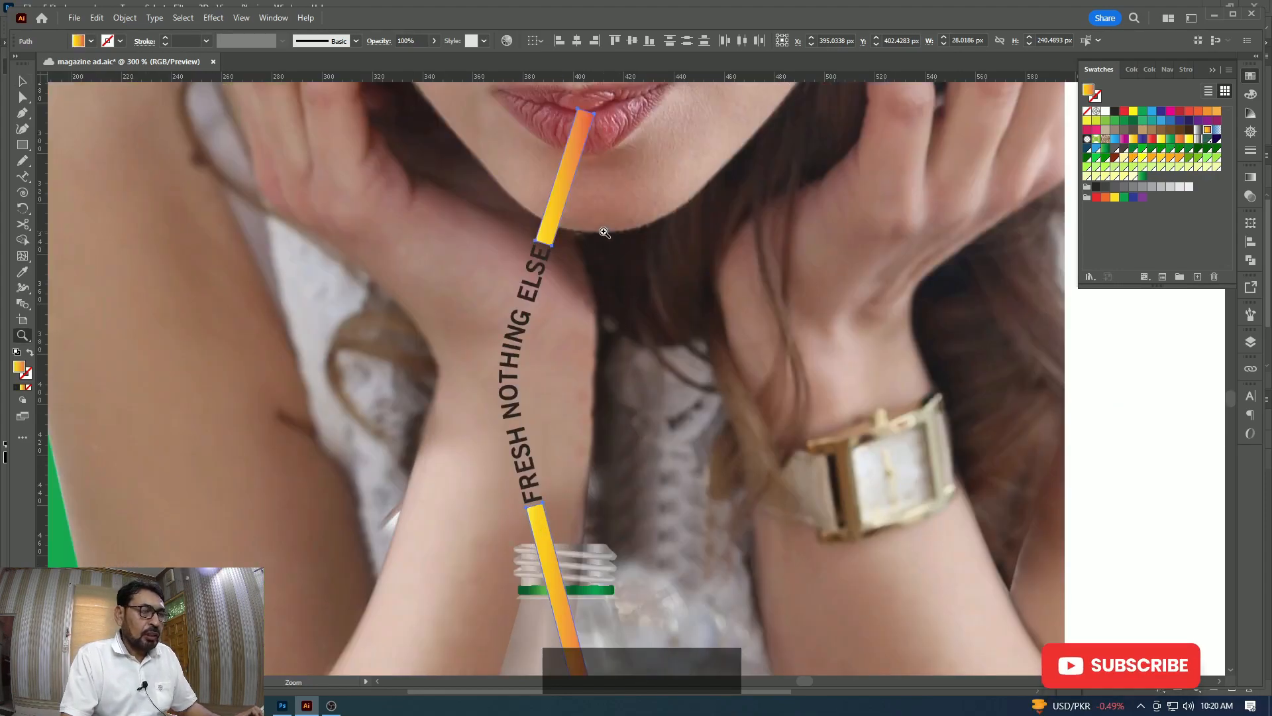
# Simplify the straw gradient to a yellow stop at about 50% with a red stop at each end.
pyautogui.press('v')
pyautogui.click(1250, 176)
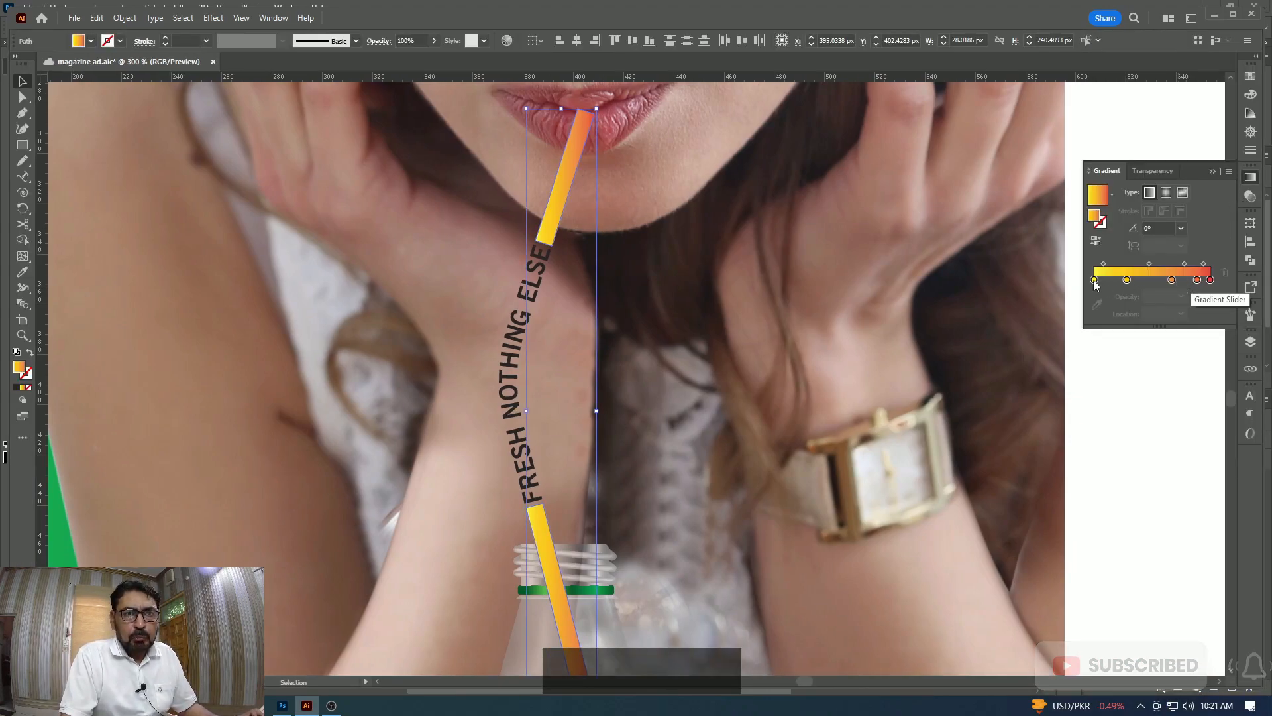
pyautogui.moveTo(1094, 279); pyautogui.dragTo(1087, 331)
pyautogui.moveTo(1196, 279); pyautogui.dragTo(1193, 328)
pyautogui.moveTo(1127, 279); pyautogui.dragTo(1152, 280)
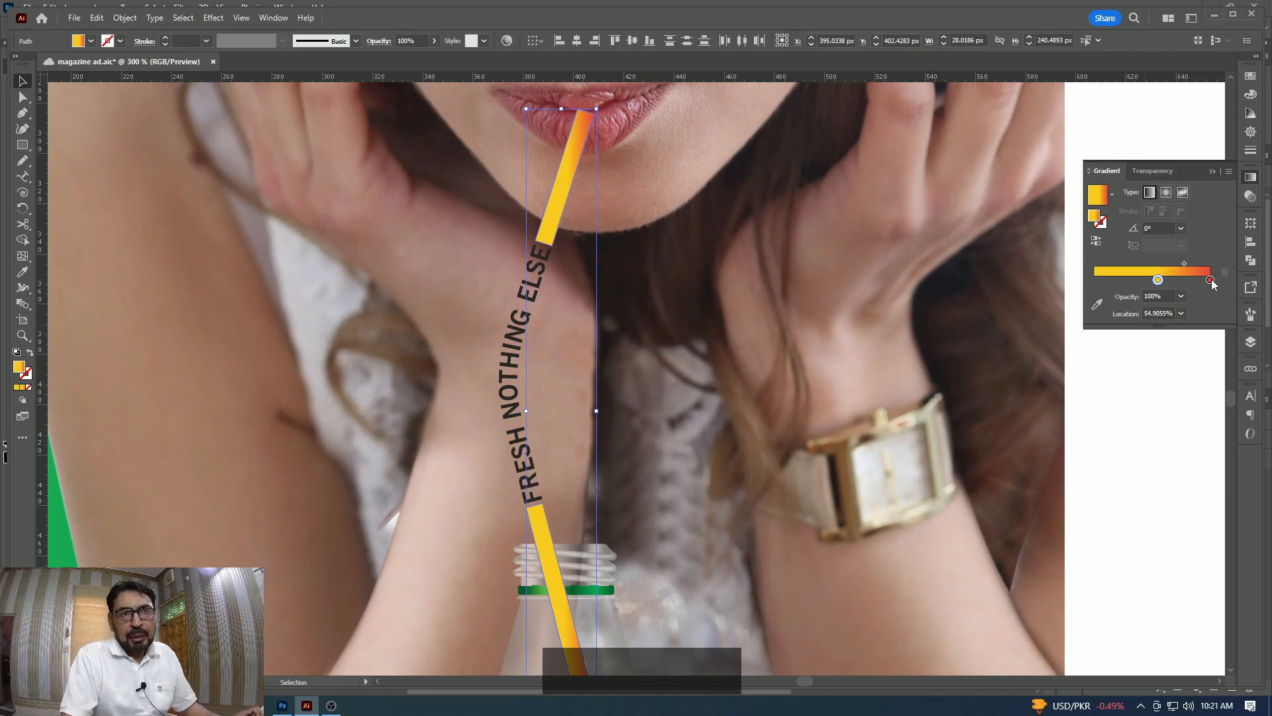
pyautogui.moveTo(1211, 280); pyautogui.dragTo(1094, 280)
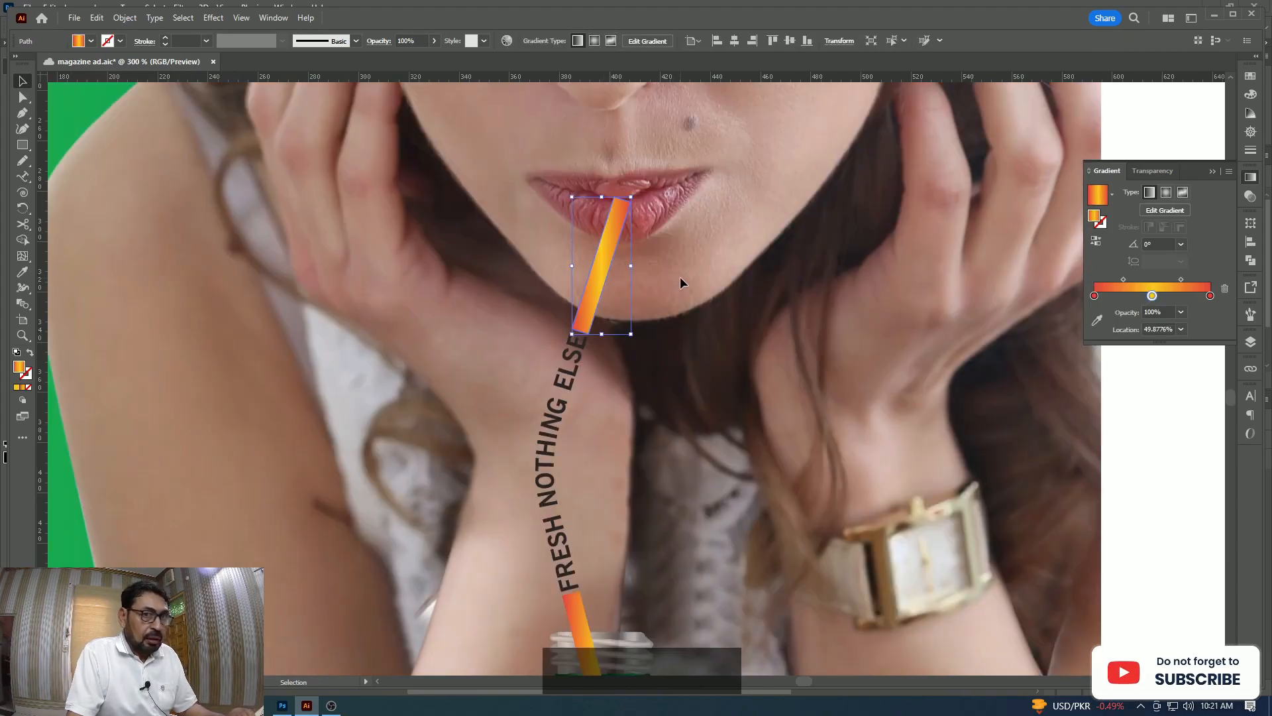
# Redirect the gradient across the width of the upper and lower straw pieces using the Gradient tool.
pyautogui.press('g')
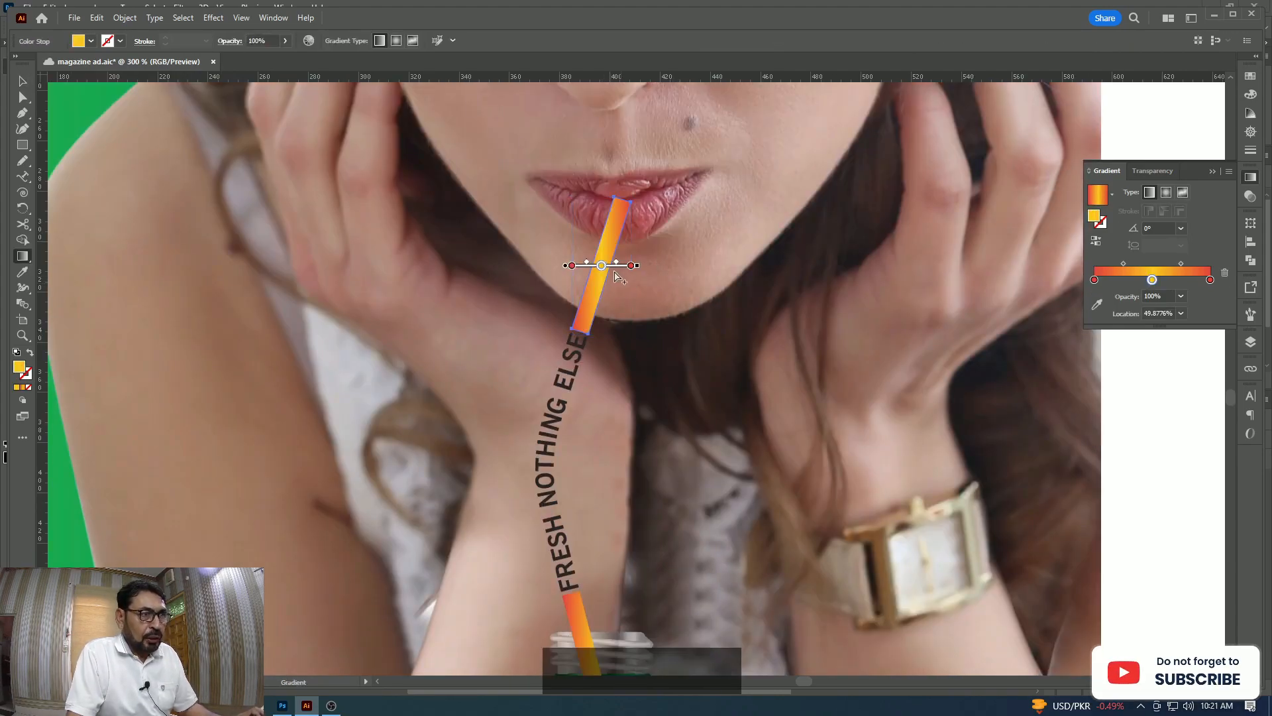
pyautogui.moveTo(615, 277); pyautogui.dragTo(584, 261)
pyautogui.moveTo(660, 504); pyautogui.dragTo(666, 331)
pyautogui.keyDown('ctrl'); pyautogui.click(598, 506); pyautogui.keyUp('ctrl')
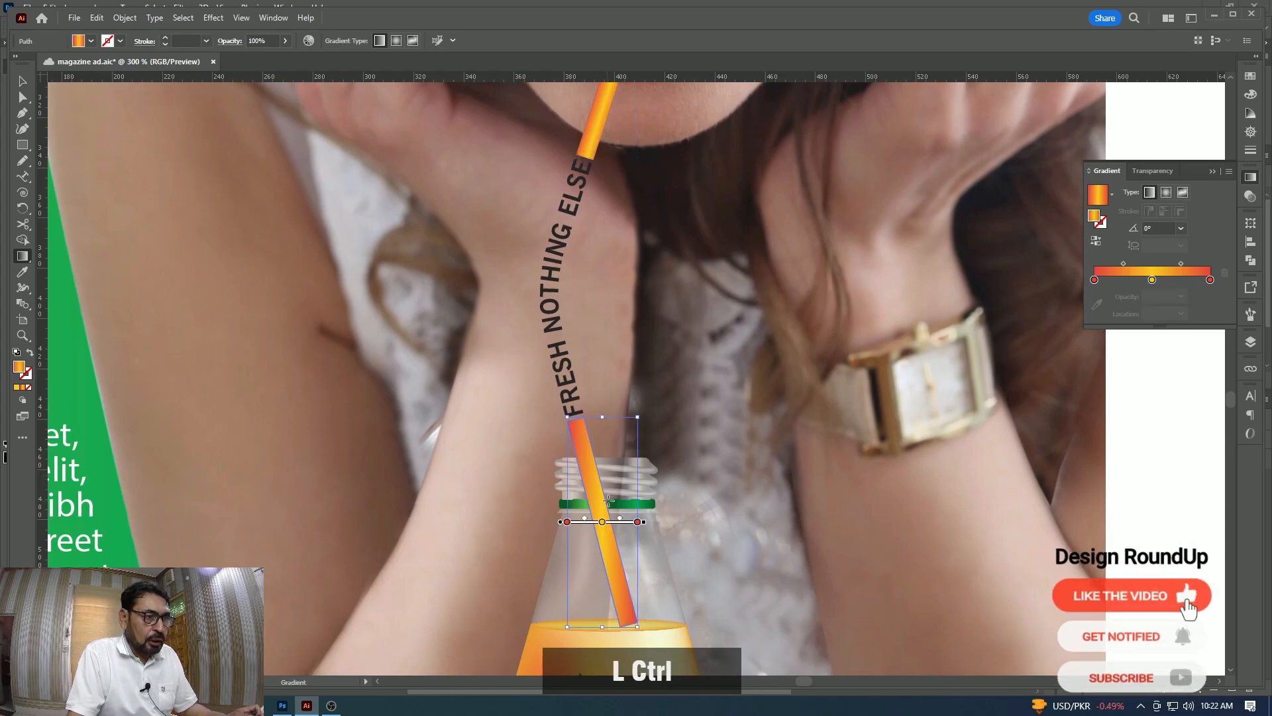
pyautogui.moveTo(617, 502)
pyautogui.mouseDown()
pyautogui.moveTo(604, 503)
pyautogui.moveTo(616, 521)
pyautogui.moveTo(582, 536)
pyautogui.moveTo(597, 534)
pyautogui.mouseUp()
pyautogui.keyDown('ctrl'); pyautogui.click(678, 520); pyautogui.keyUp('ctrl')
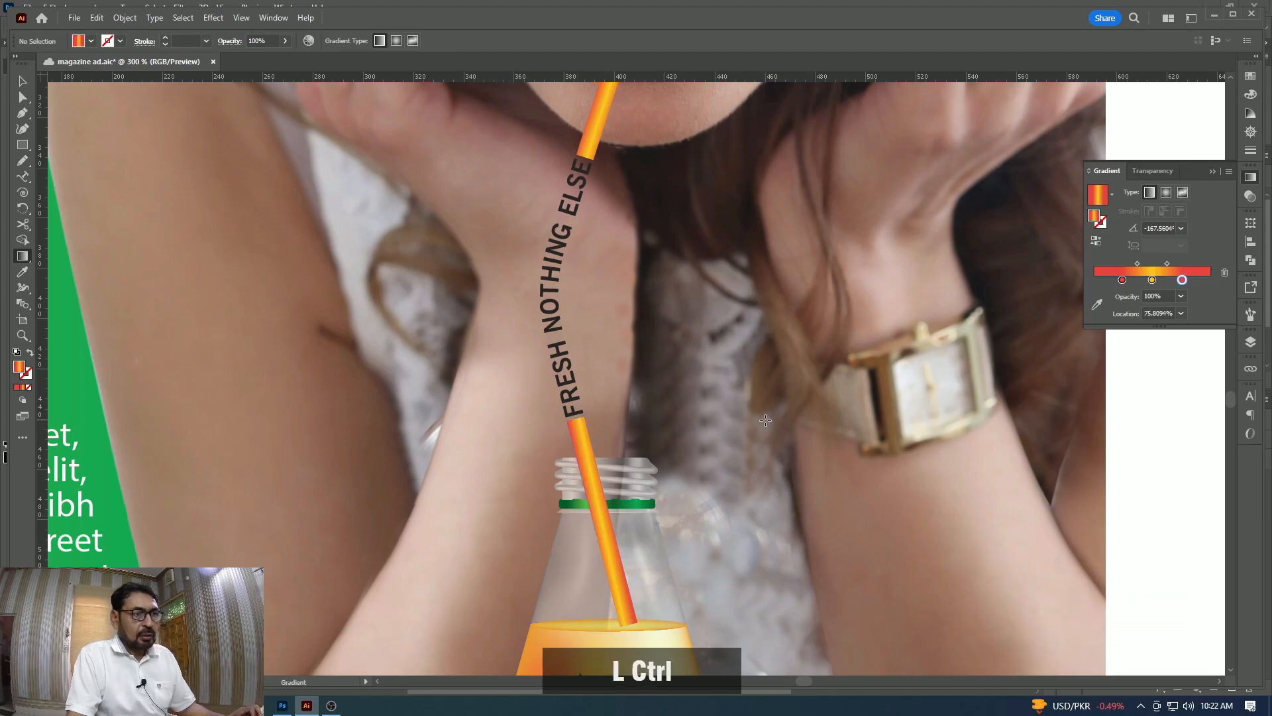
# Lower the right corner point of the straw's bottom end so its edge is level on the juice surface.
pyautogui.press('z')
pyautogui.keyDown('alt'); pyautogui.click(703, 479); pyautogui.keyUp('alt')
pyautogui.keyDown('alt'); pyautogui.click(690, 446); pyautogui.keyUp('alt')
pyautogui.click(584, 400)
pyautogui.click(617, 391)
pyautogui.click(633, 397)
pyautogui.click(640, 424)
pyautogui.click(611, 320)
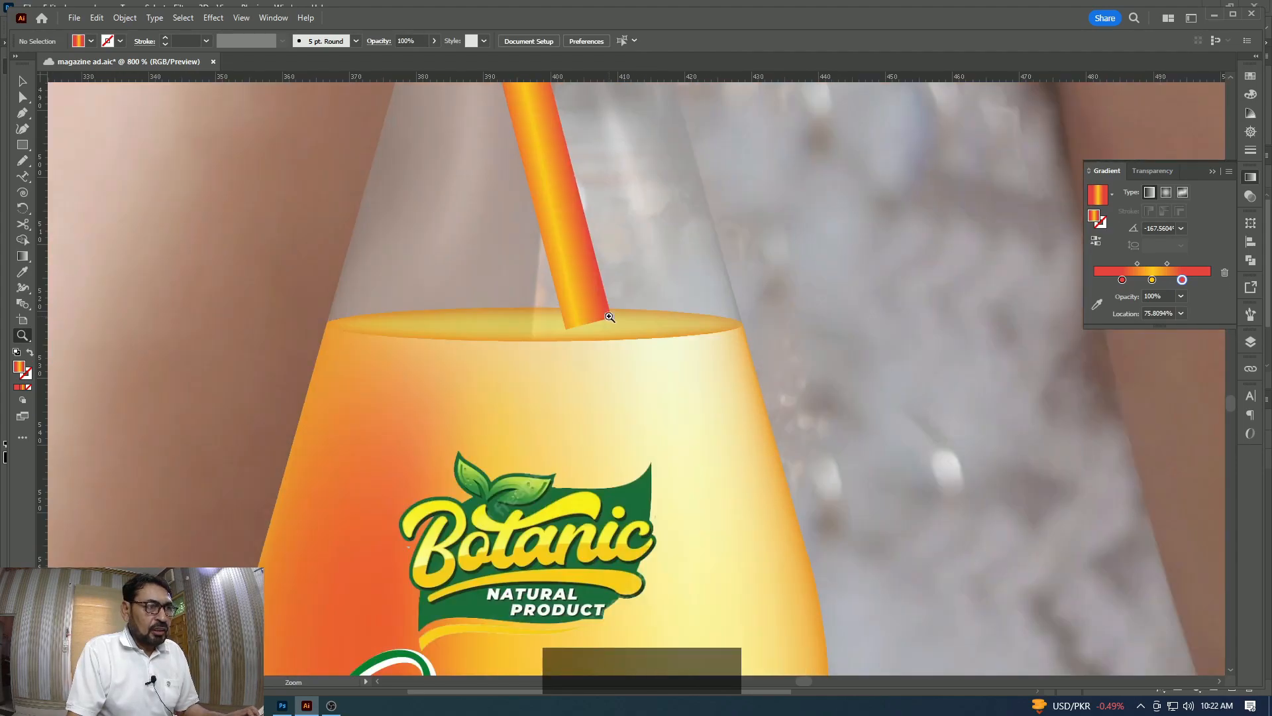
pyautogui.click(612, 318)
pyautogui.click(643, 417)
pyautogui.press('a')
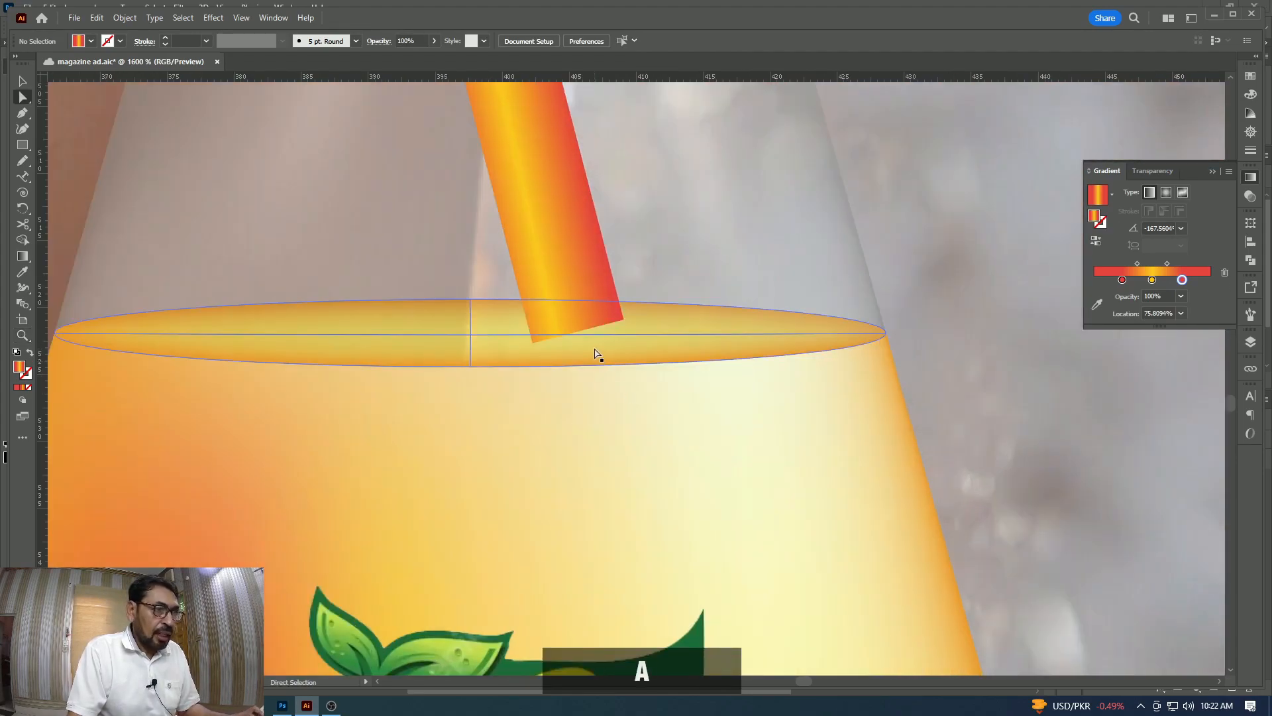
pyautogui.click(624, 321)
pyautogui.moveTo(624, 323); pyautogui.dragTo(623, 343)
# Move the right corner point of the straw's upper end up and outward so its edge follows the lip line.
pyautogui.press('z')
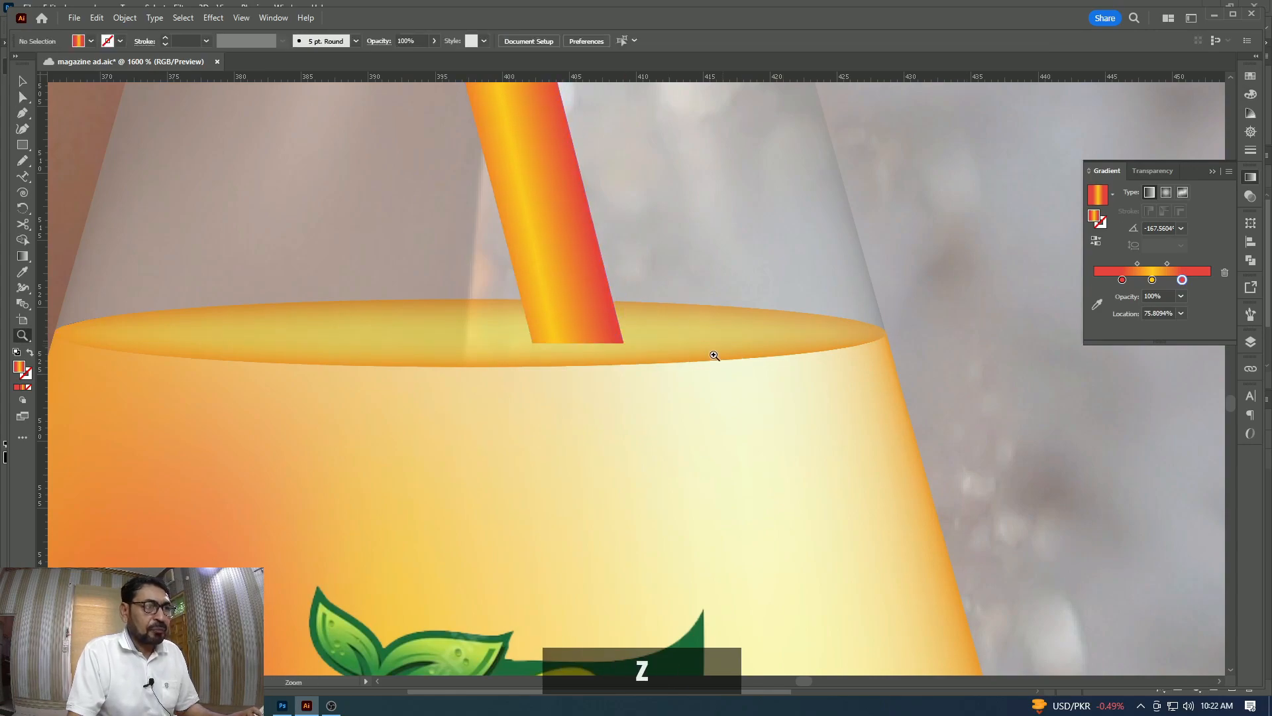
pyautogui.keyDown('alt'); pyautogui.click(660, 346); pyautogui.keyUp('alt')
pyautogui.keyDown('alt'); pyautogui.click(660, 350); pyautogui.keyUp('alt')
pyautogui.keyDown('alt'); pyautogui.click(658, 347); pyautogui.keyUp('alt')
pyautogui.press('space')
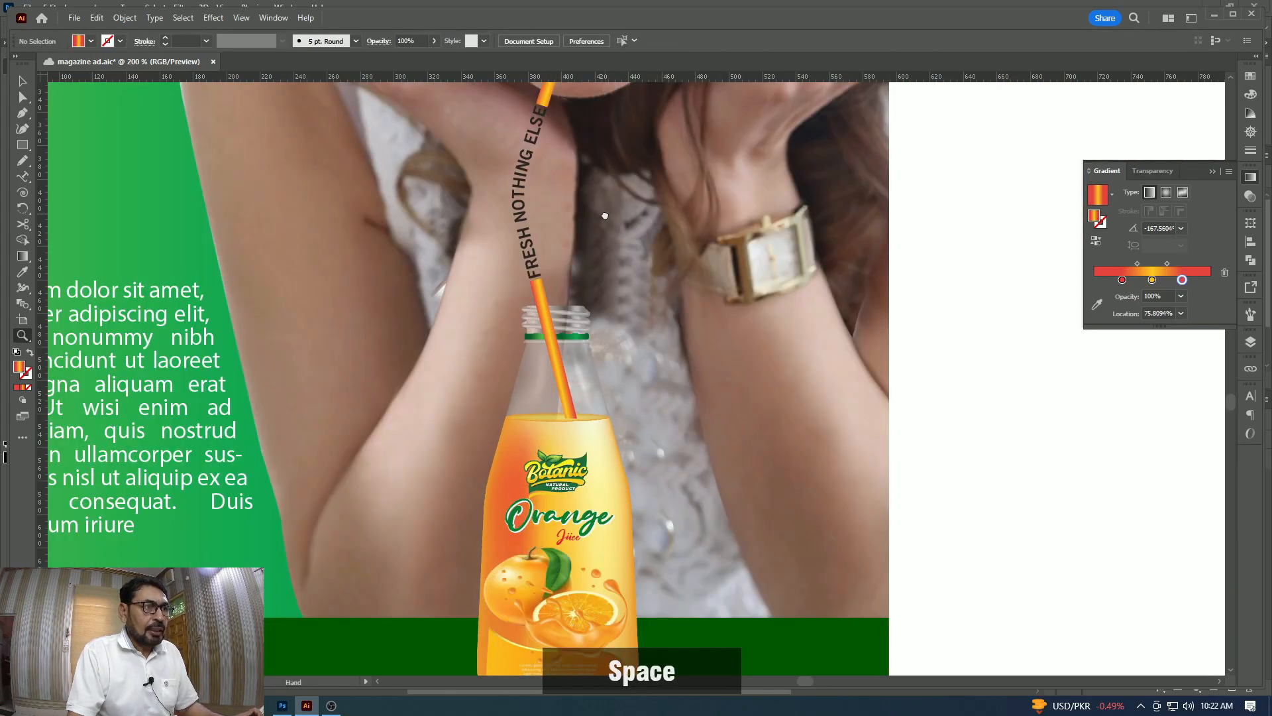
pyautogui.moveTo(605, 142); pyautogui.dragTo(633, 489)
pyautogui.moveTo(545, 351); pyautogui.dragTo(800, 497)
pyautogui.press('a')
pyautogui.click(734, 428)
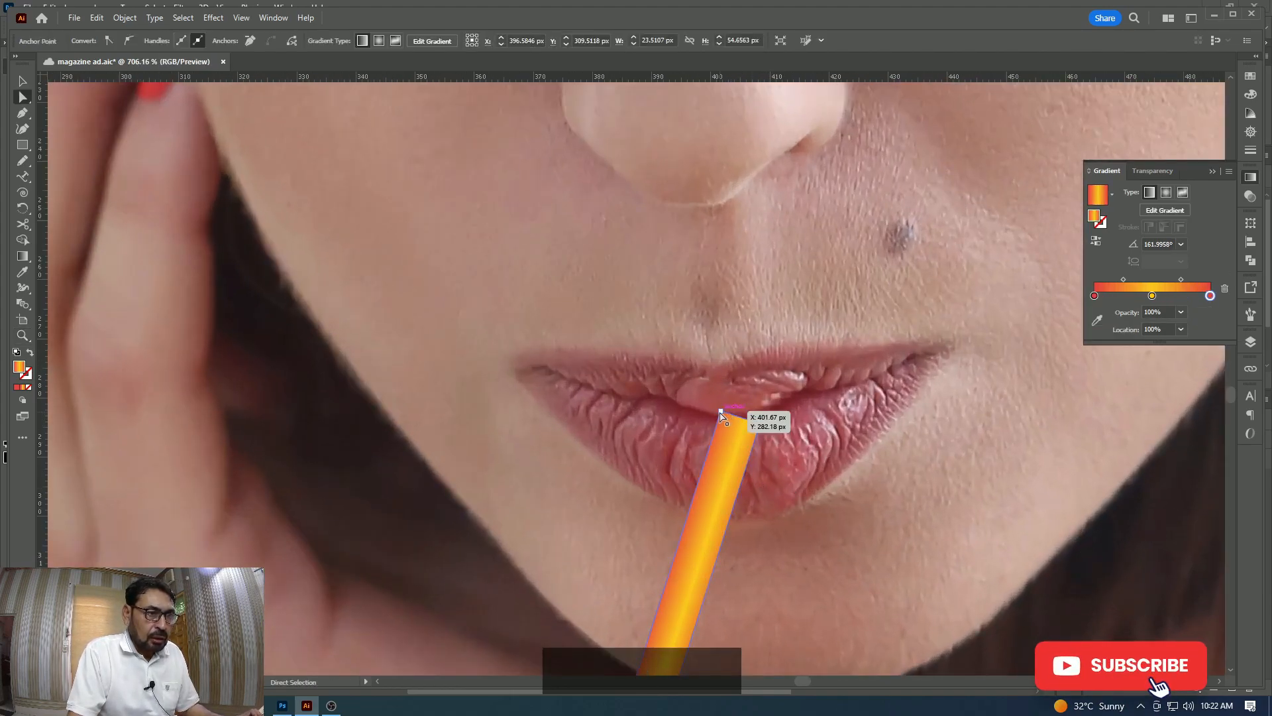
pyautogui.press('z')
pyautogui.click(741, 444)
pyautogui.click(737, 441)
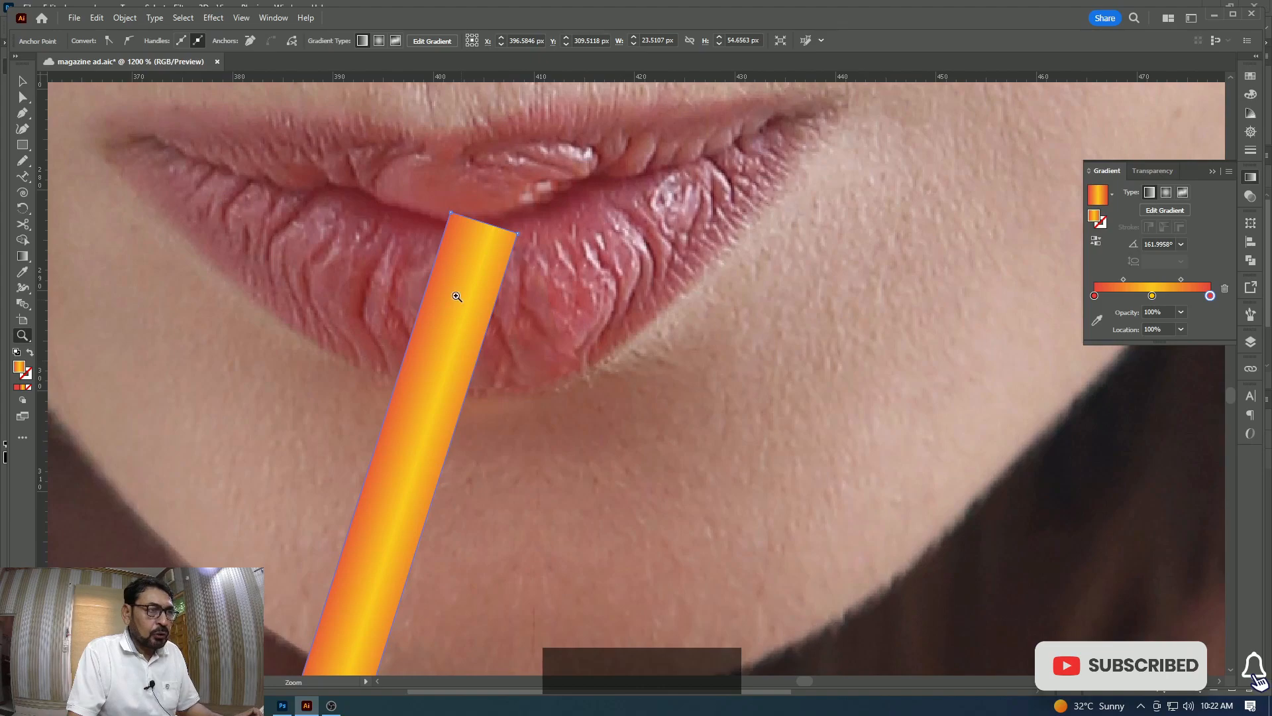
pyautogui.press('space')
pyautogui.moveTo(465, 285); pyautogui.dragTo(665, 404)
pyautogui.press('a')
pyautogui.moveTo(648, 347); pyautogui.dragTo(721, 356)
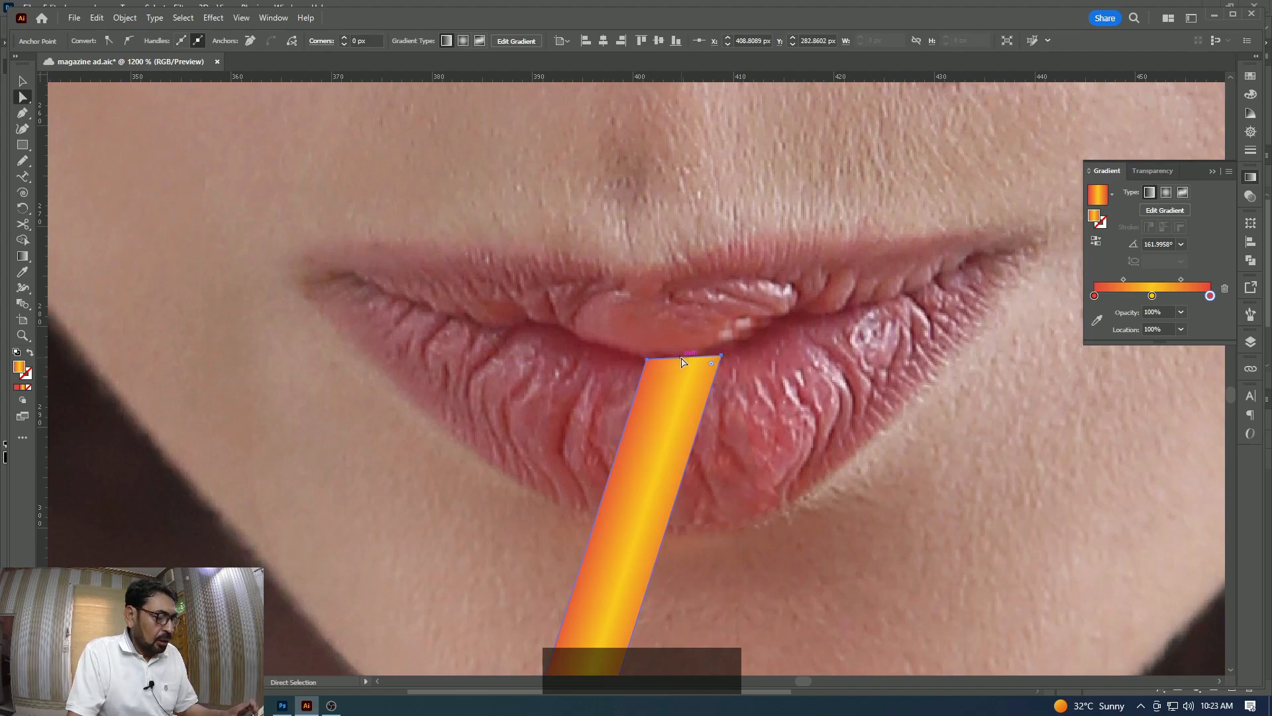
# Bend the straw's top edge into a slight downward curve using the Anchor Point tool, and deselect the straw.
pyautogui.press('shift')
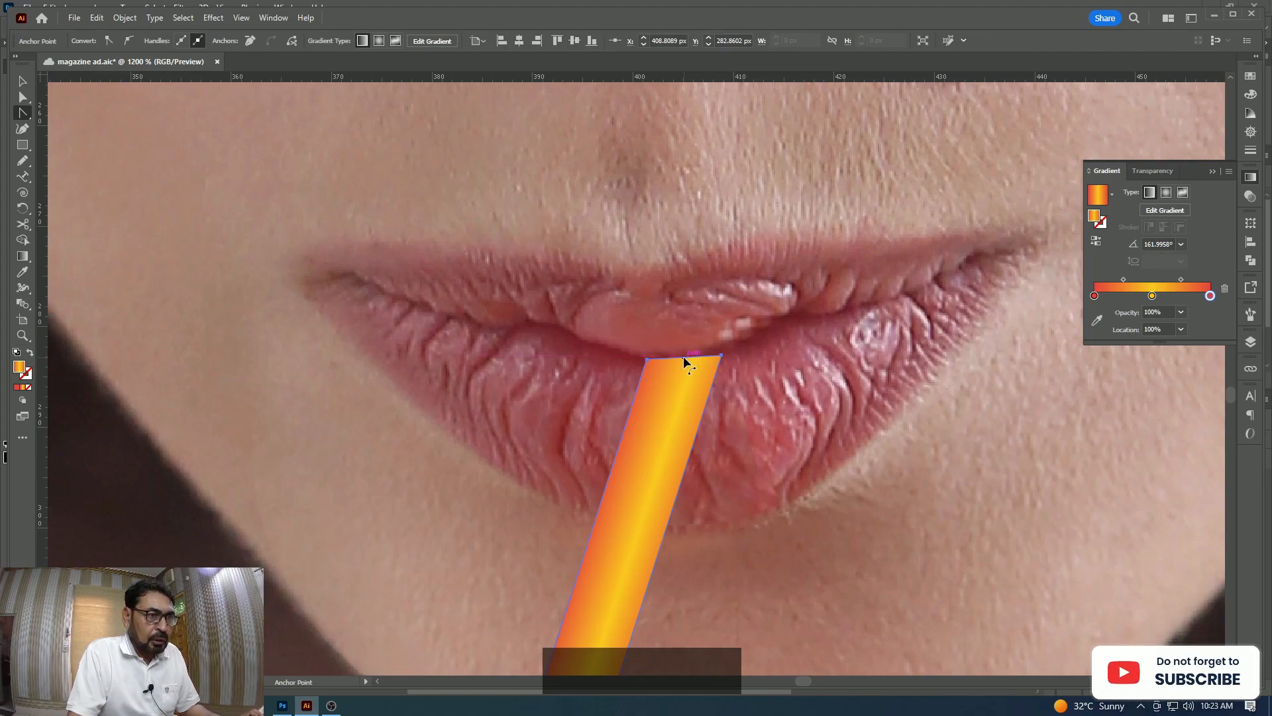
pyautogui.moveTo(684, 359); pyautogui.dragTo(684, 364)
pyautogui.press('ctrl')
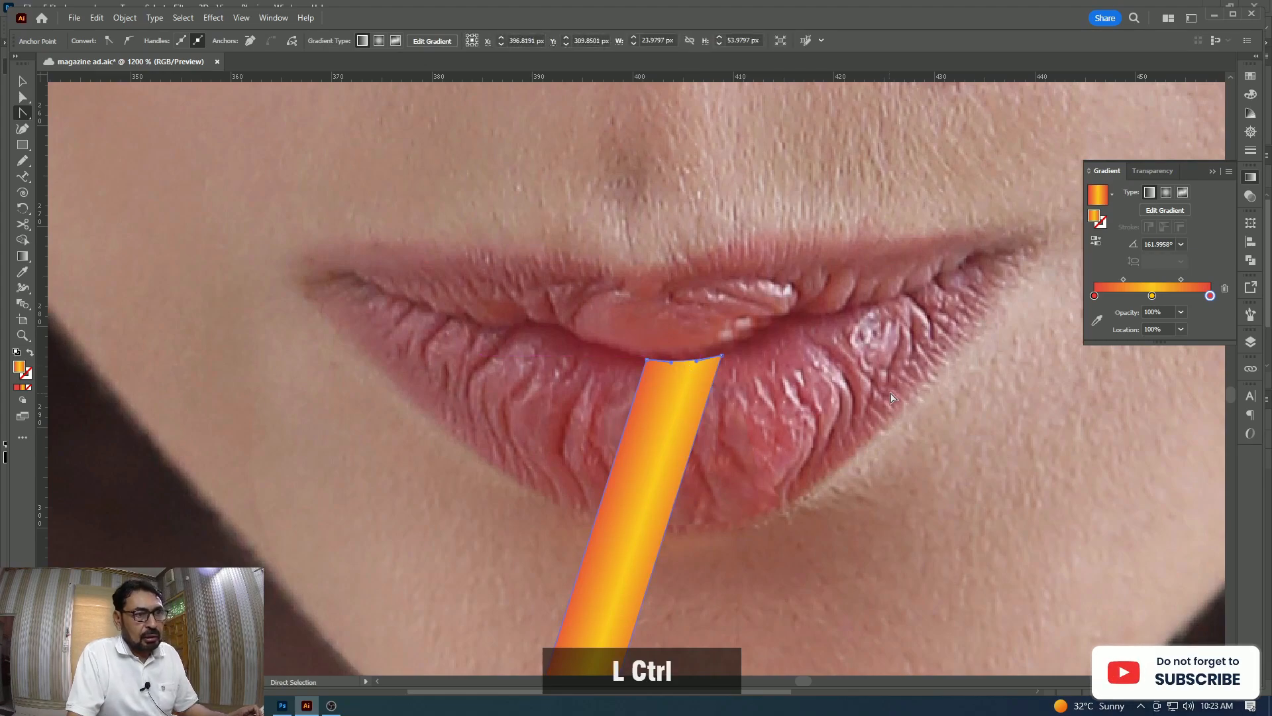
# Examine the straw and headline from the lips down to the bottle.
pyautogui.press('z')
pyautogui.keyDown('alt'); pyautogui.click(650, 371); pyautogui.keyUp('alt')
pyautogui.keyDown('alt'); pyautogui.click(646, 377); pyautogui.keyUp('alt')
pyautogui.keyDown('alt'); pyautogui.click(643, 379); pyautogui.keyUp('alt')
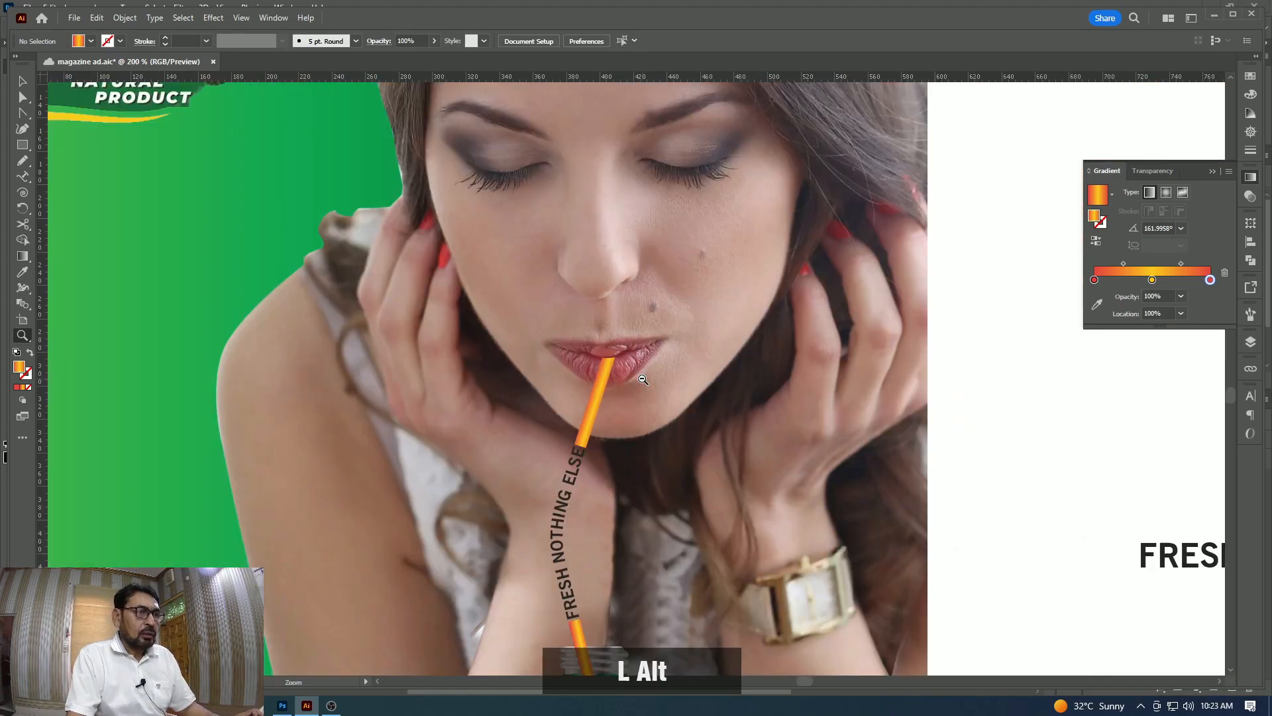
pyautogui.keyDown('alt'); pyautogui.click(643, 379); pyautogui.keyUp('alt')
pyautogui.keyDown('alt'); pyautogui.click(643, 379); pyautogui.keyUp('alt')
pyautogui.moveTo(574, 400); pyautogui.dragTo(653, 303)
pyautogui.click(654, 305)
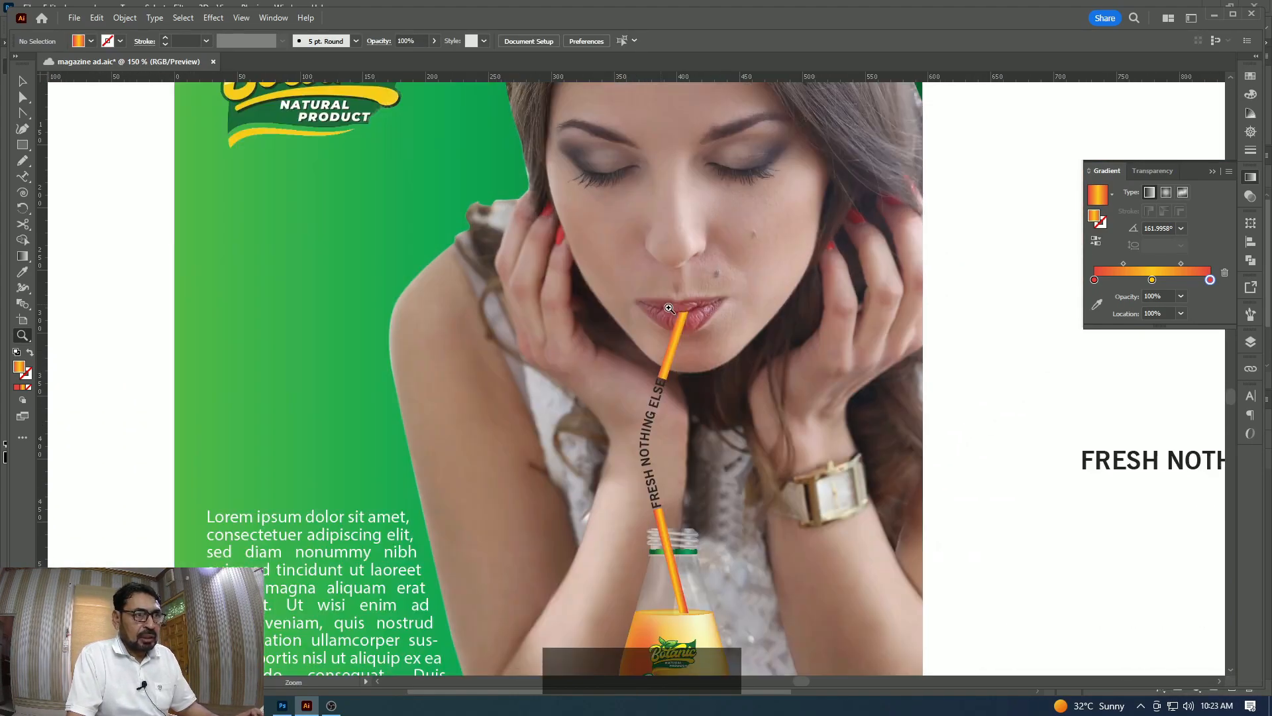
pyautogui.click(740, 335)
pyautogui.moveTo(662, 486); pyautogui.dragTo(703, 328)
pyautogui.keyDown('alt'); pyautogui.click(615, 431); pyautogui.keyUp('alt')
pyautogui.keyDown('alt'); pyautogui.click(613, 434); pyautogui.keyUp('alt')
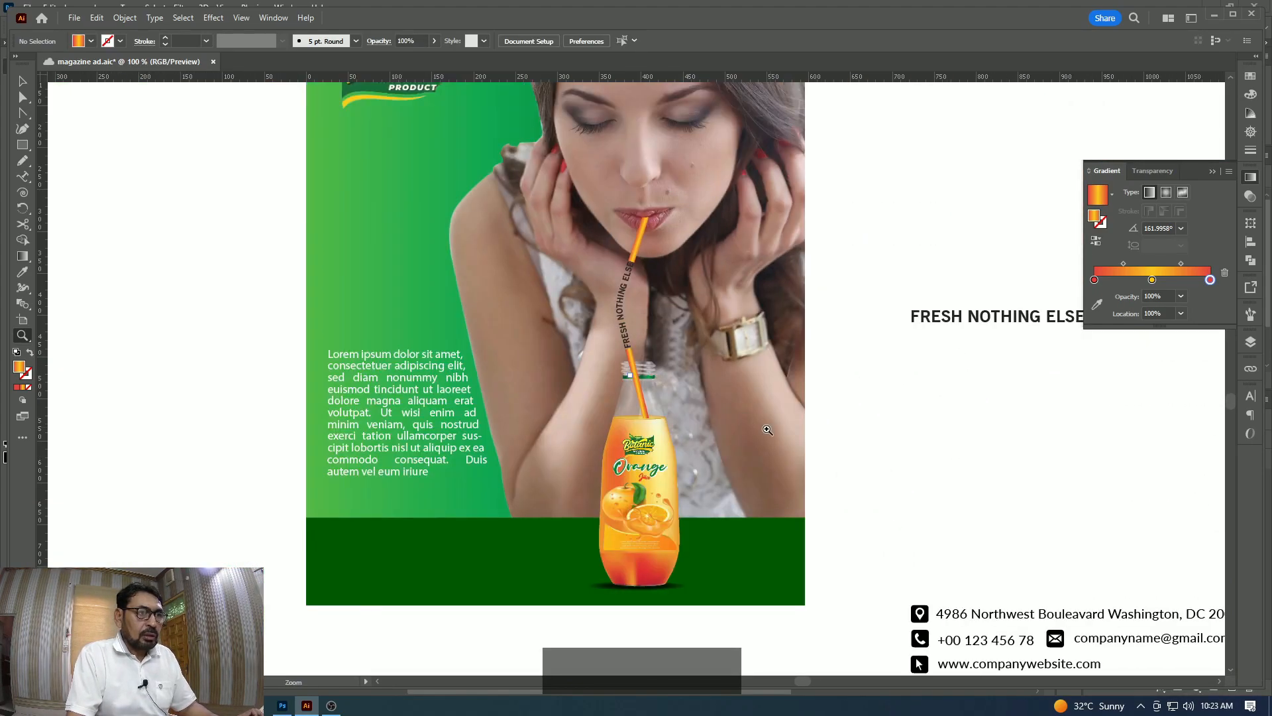
# Select the bottle's glass neck, thread rings and green band and bring them to the front, over the straw.
pyautogui.click(685, 430)
pyautogui.click(686, 430)
pyautogui.click(685, 430)
pyautogui.moveTo(595, 310); pyautogui.dragTo(825, 399)
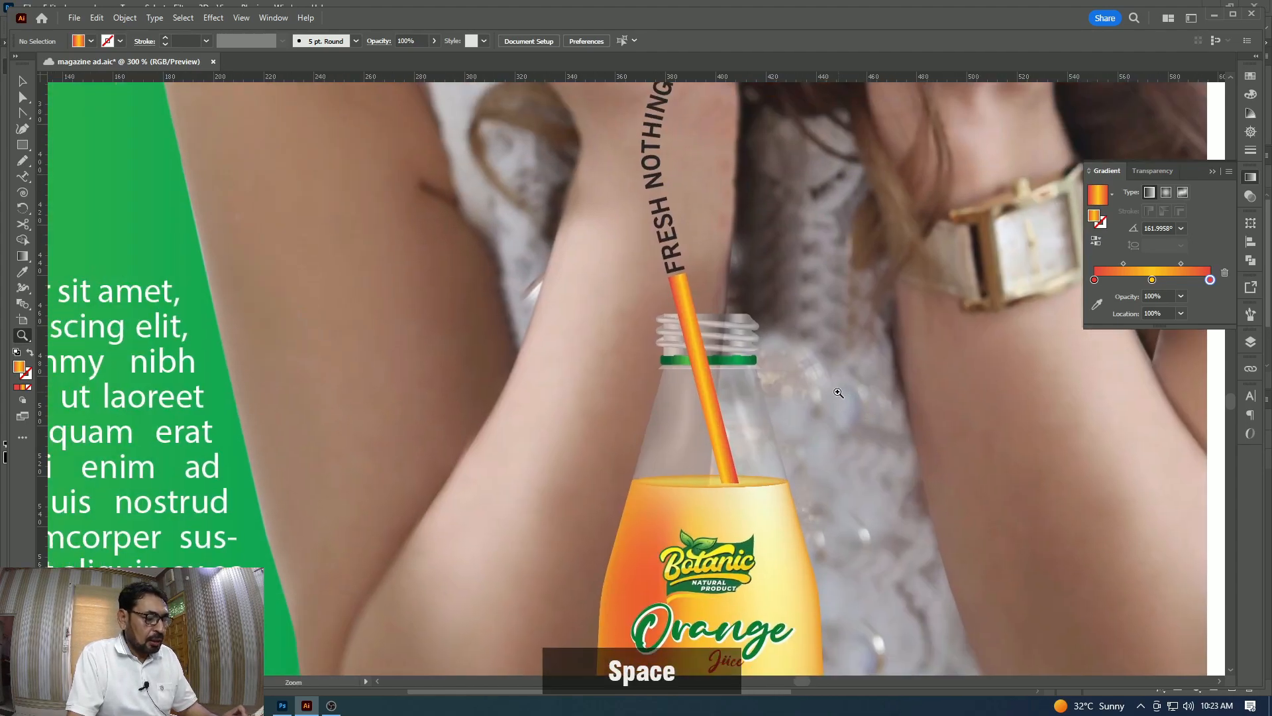
pyautogui.press('v')
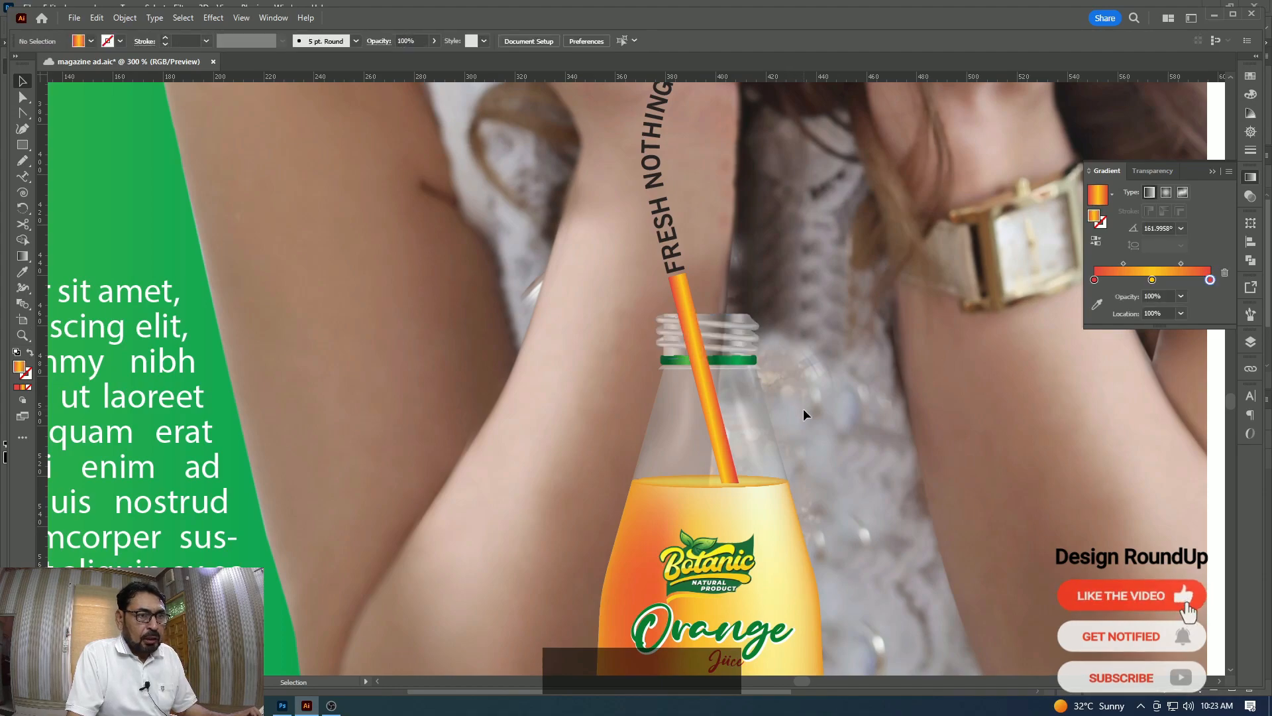
pyautogui.moveTo(812, 374); pyautogui.dragTo(753, 472)
pyautogui.moveTo(763, 528); pyautogui.dragTo(701, 444)
pyautogui.moveTo(677, 400); pyautogui.dragTo(678, 396)
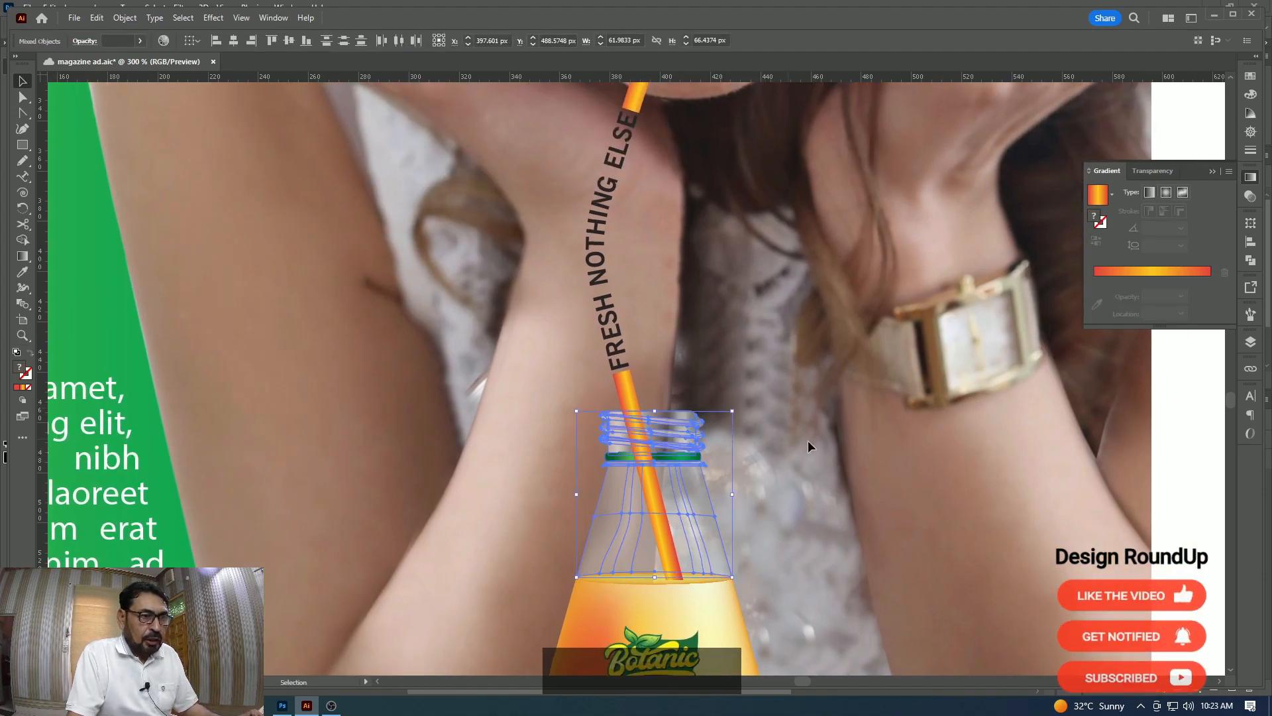
pyautogui.hotkey('ctrl', 'shift')
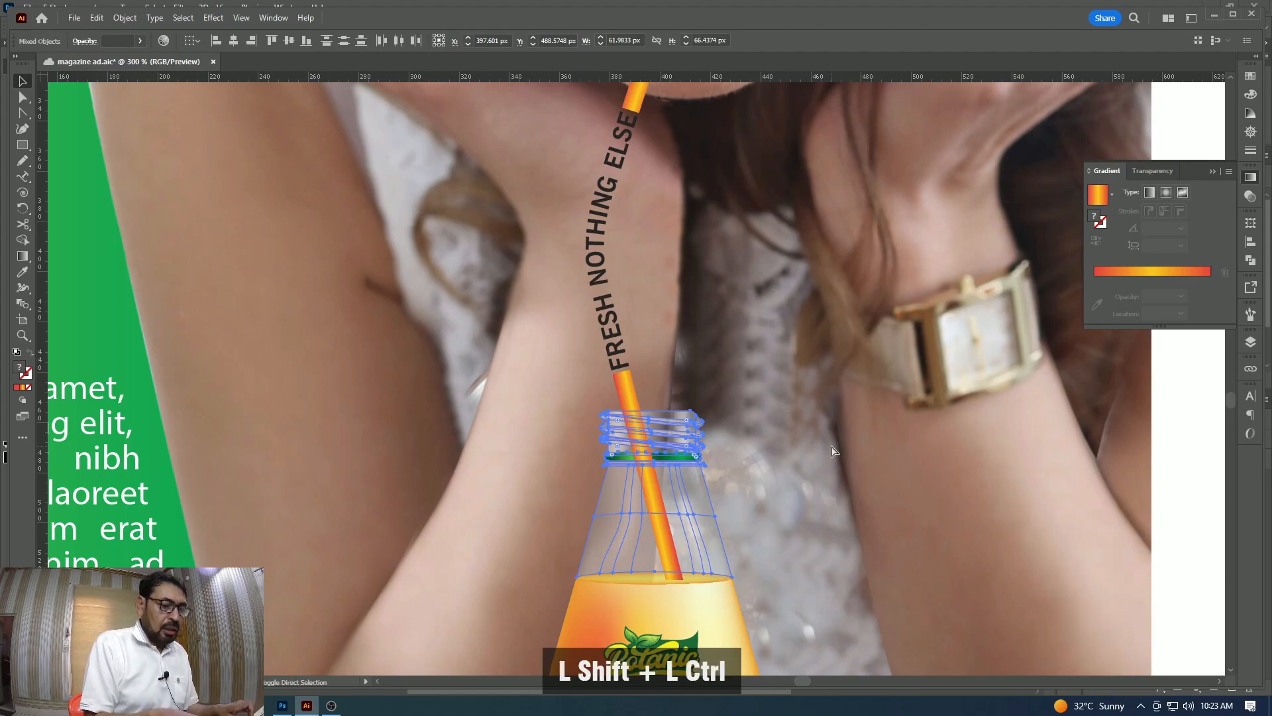
pyautogui.hotkey('ctrl', 'shift', ']')
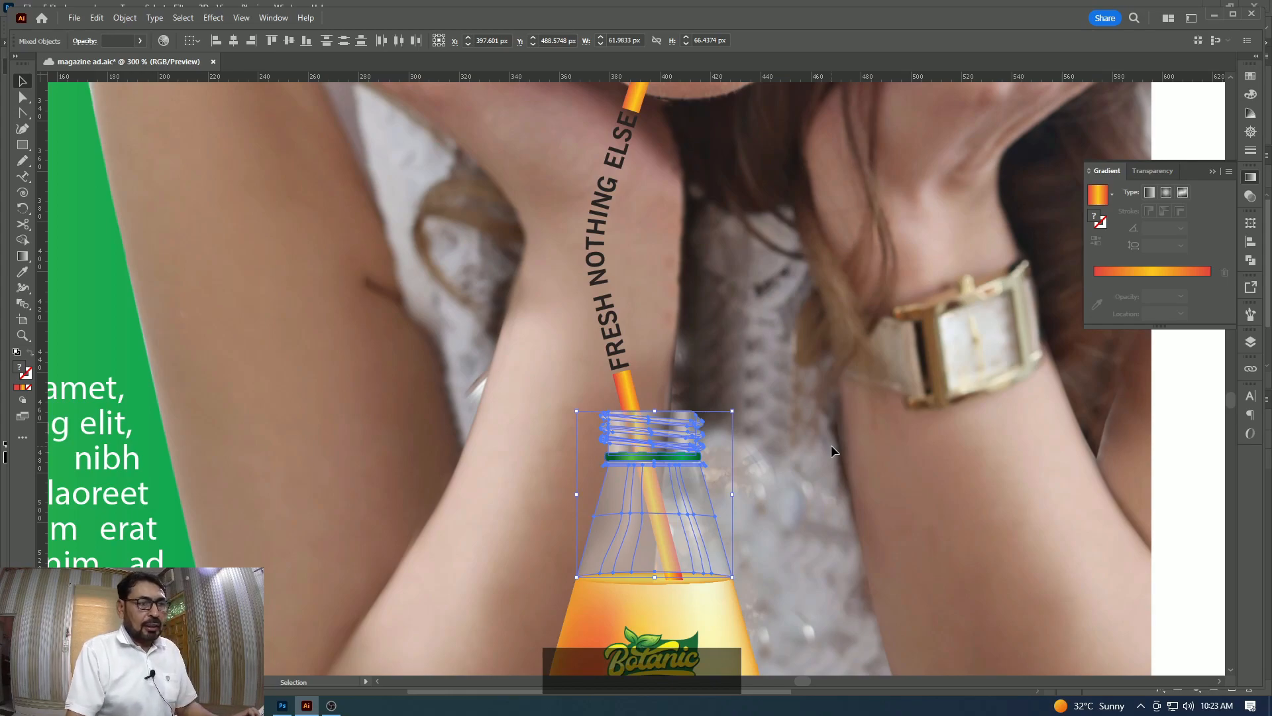
pyautogui.click(815, 427)
# Bring the elliptical juice surface in the bottle to the front so it covers the straw's lower end.
pyautogui.press('z')
pyautogui.click(743, 568)
pyautogui.click(742, 564)
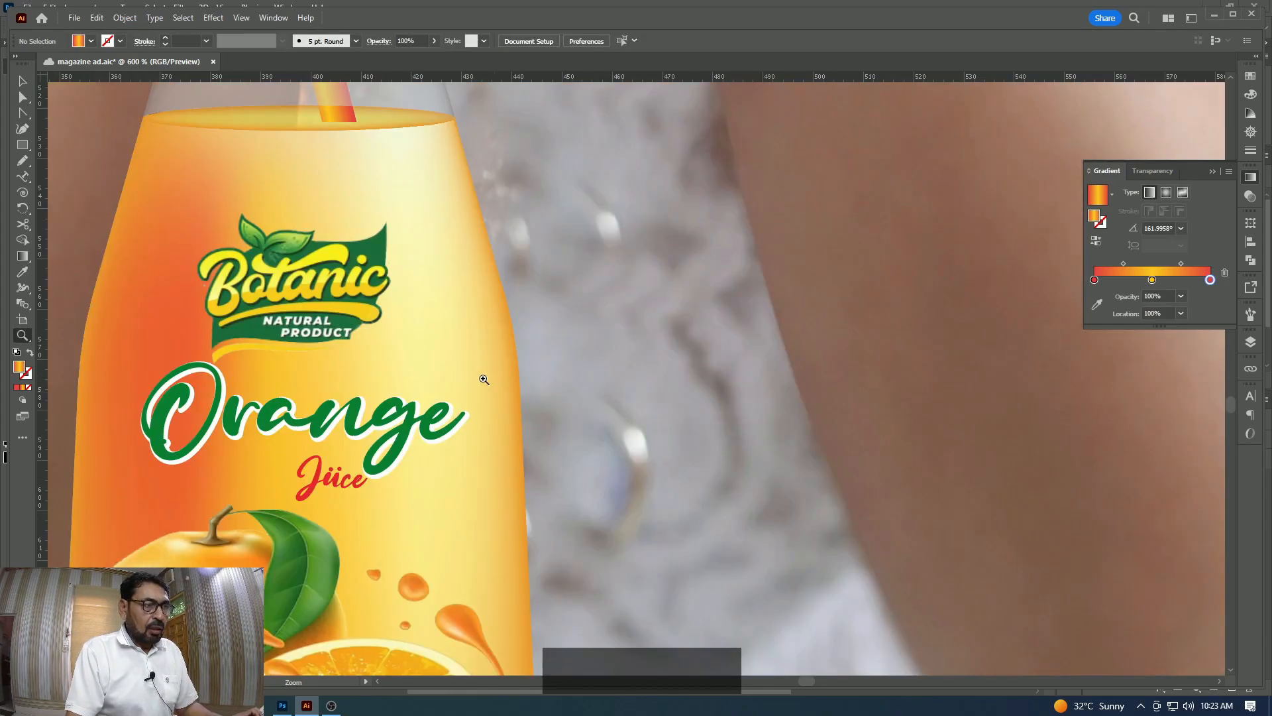
pyautogui.moveTo(490, 386); pyautogui.dragTo(485, 385)
pyautogui.press('space')
pyautogui.moveTo(480, 202); pyautogui.dragTo(694, 406)
pyautogui.press('v')
pyautogui.click(621, 337)
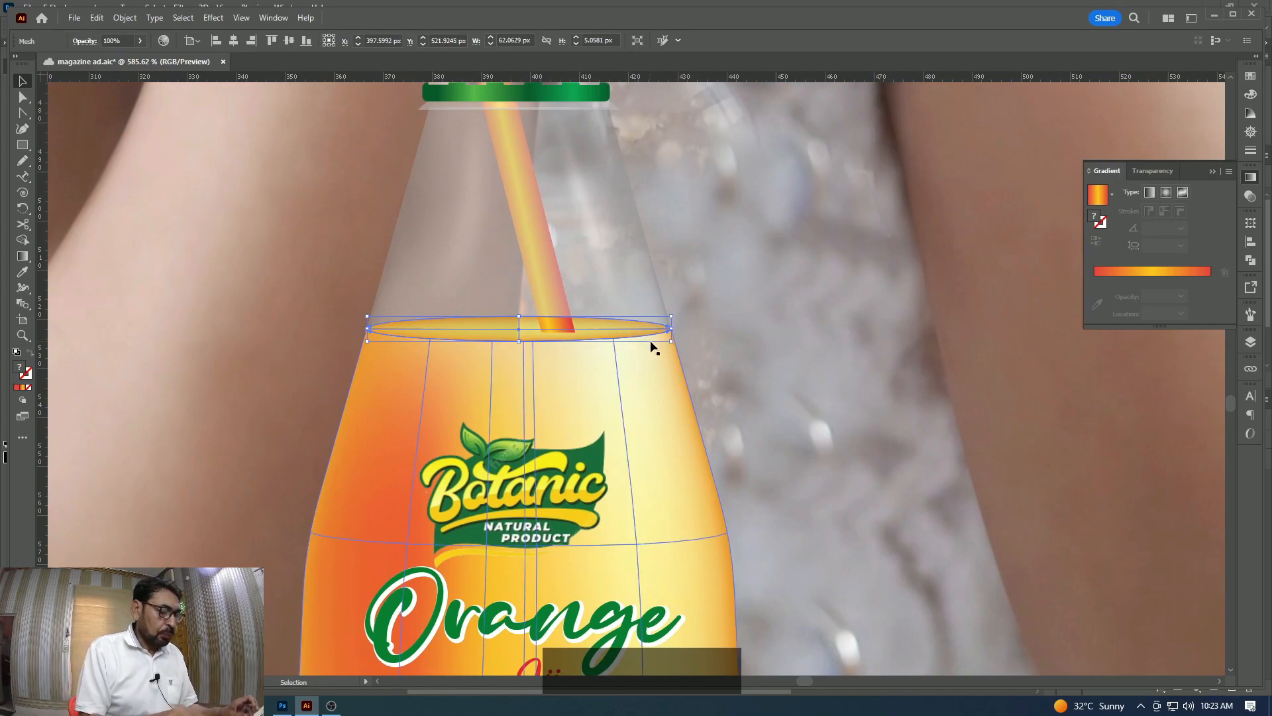
pyautogui.hotkey('ctrl', 'shift')
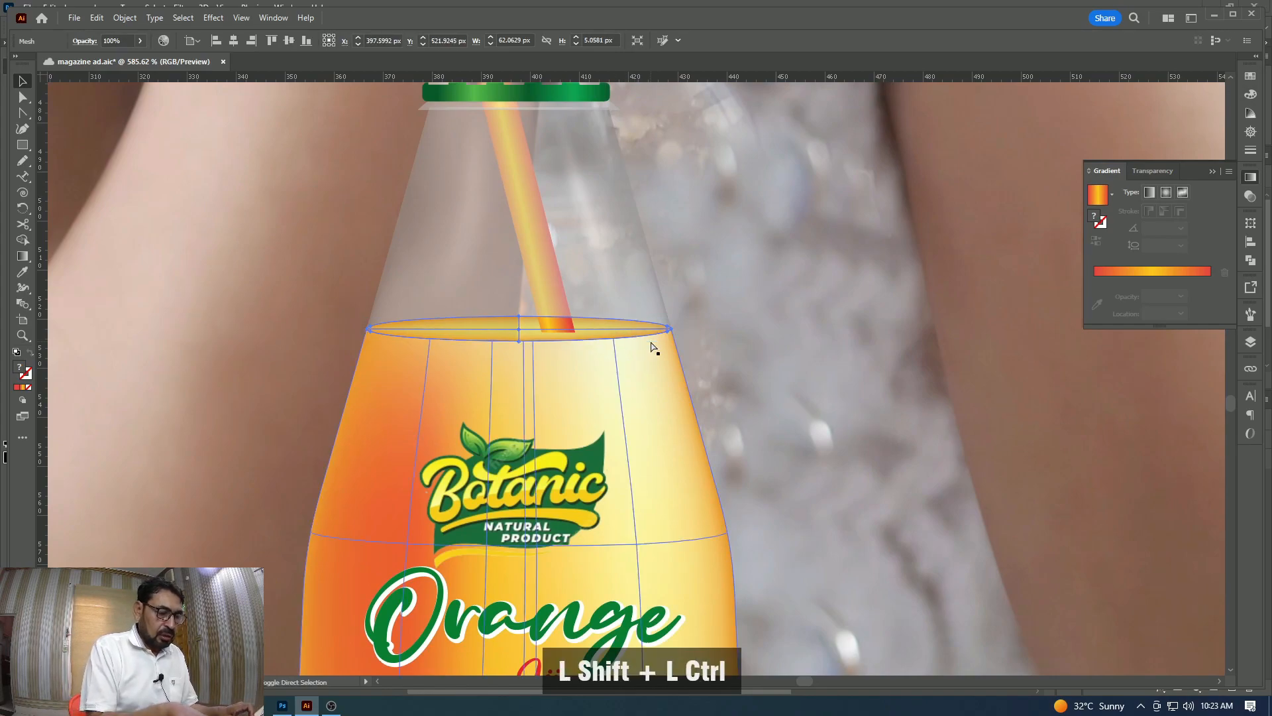
pyautogui.hotkey('ctrl', 'shift', 'b')
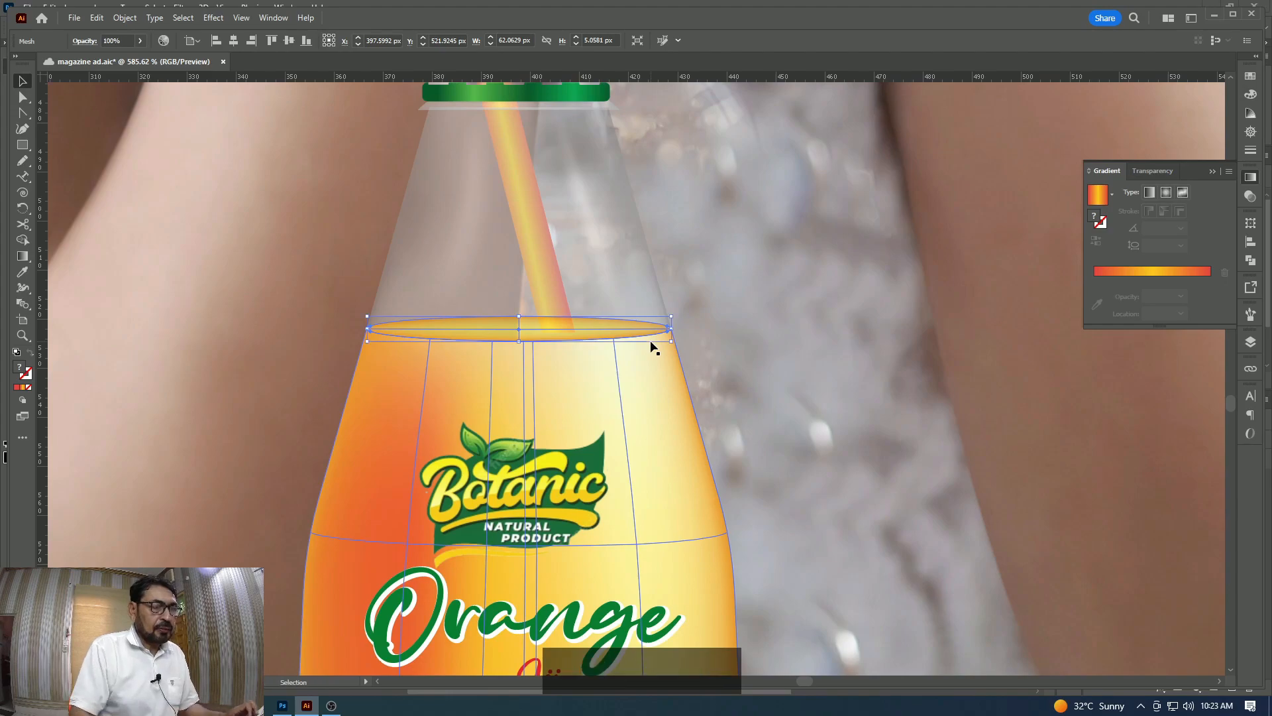
pyautogui.click(749, 244)
# Examine how the straw sits in the bottle and how the whole ad looks.
pyautogui.press('z')
pyautogui.keyDown('alt'); pyautogui.click(717, 331); pyautogui.keyUp('alt')
pyautogui.keyDown('alt'); pyautogui.click(713, 331); pyautogui.keyUp('alt')
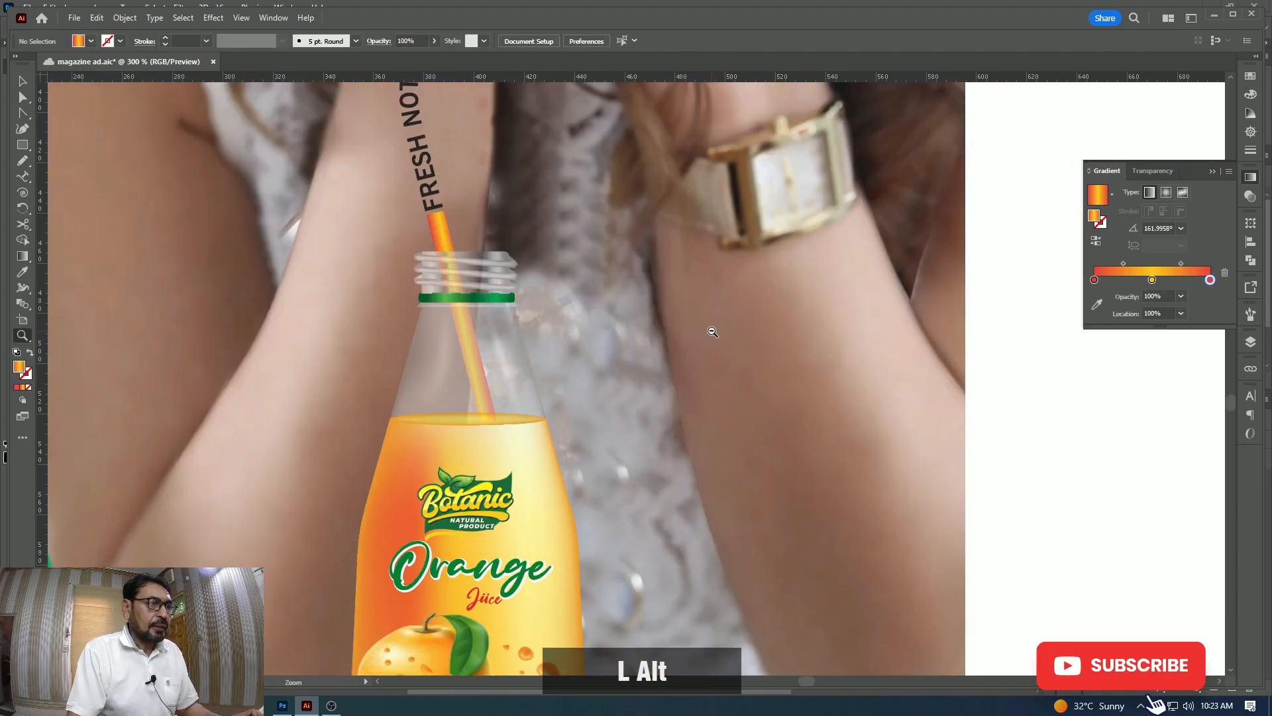
pyautogui.keyDown('alt'); pyautogui.click(707, 336); pyautogui.keyUp('alt')
pyautogui.press('space')
pyautogui.moveTo(504, 325); pyautogui.dragTo(784, 351)
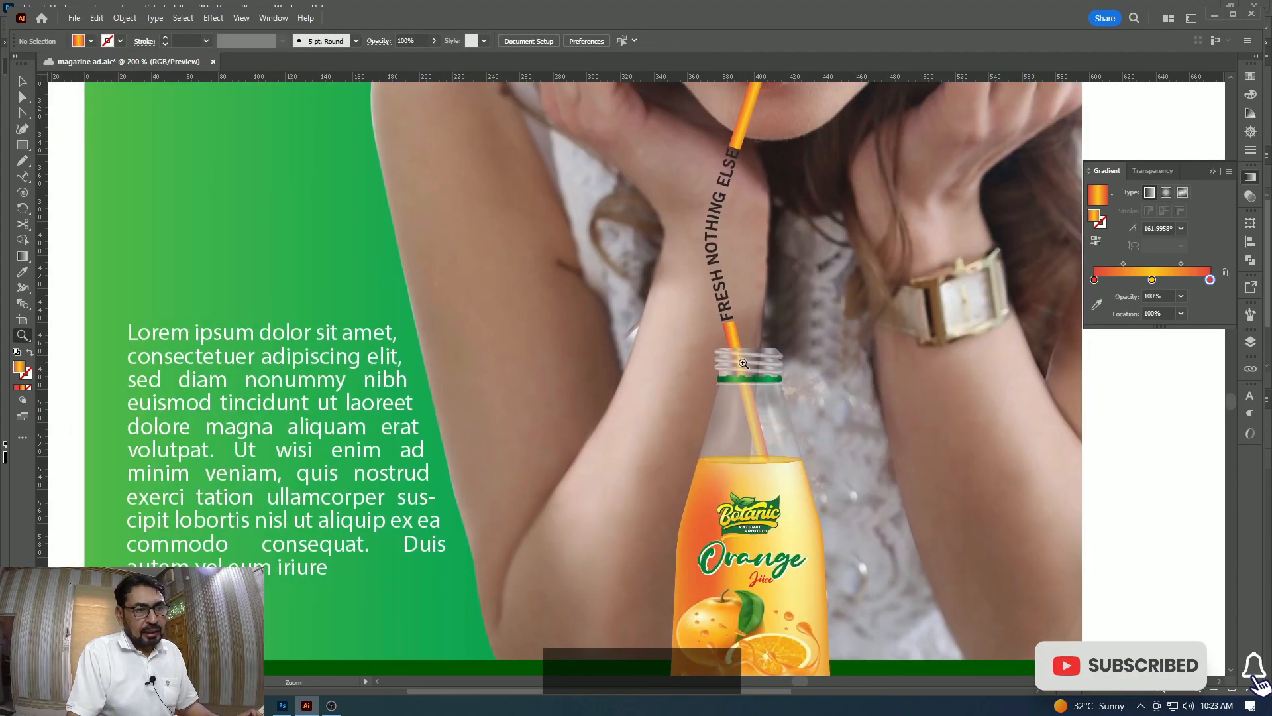
pyautogui.click(762, 407)
pyautogui.press('z')
pyautogui.keyDown('alt'); pyautogui.click(666, 309); pyautogui.keyUp('alt')
pyautogui.keyDown('alt'); pyautogui.click(659, 293); pyautogui.keyUp('alt')
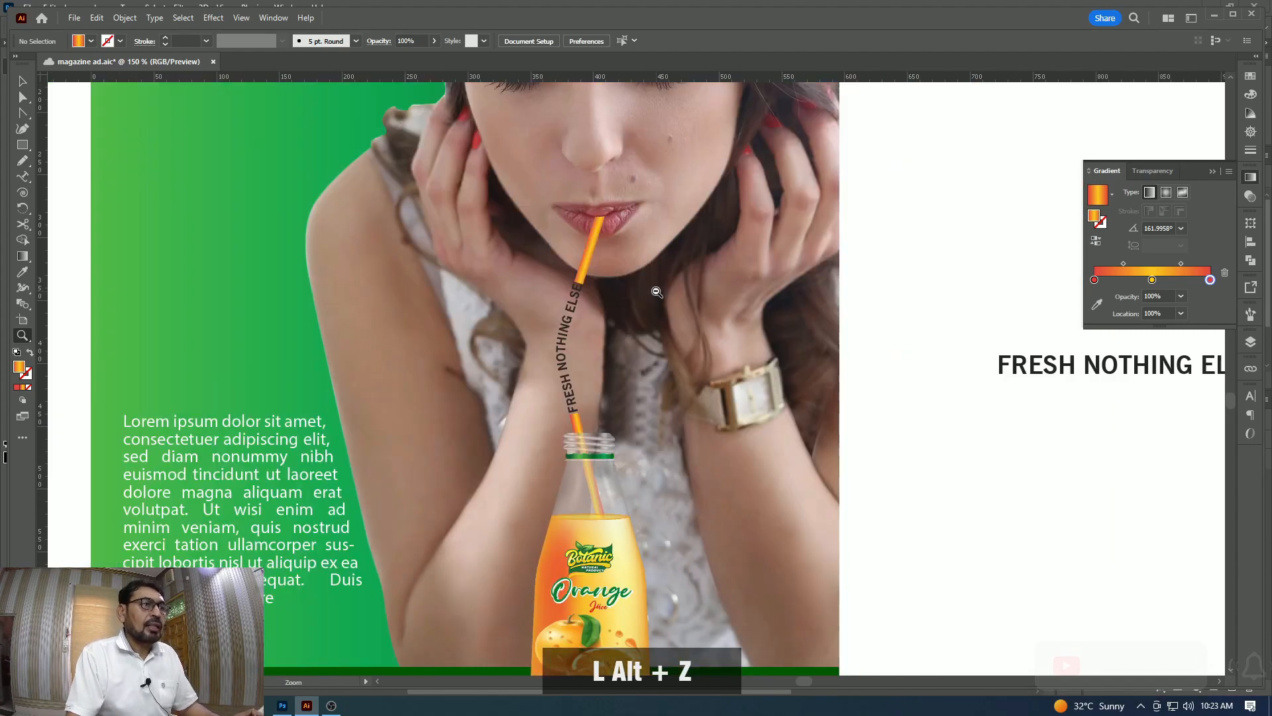
pyautogui.keyDown('alt'); pyautogui.click(657, 293); pyautogui.keyUp('alt')
pyautogui.keyDown('alt'); pyautogui.click(657, 293); pyautogui.keyUp('alt')
pyautogui.press('space')
pyautogui.moveTo(694, 362); pyautogui.dragTo(708, 259)
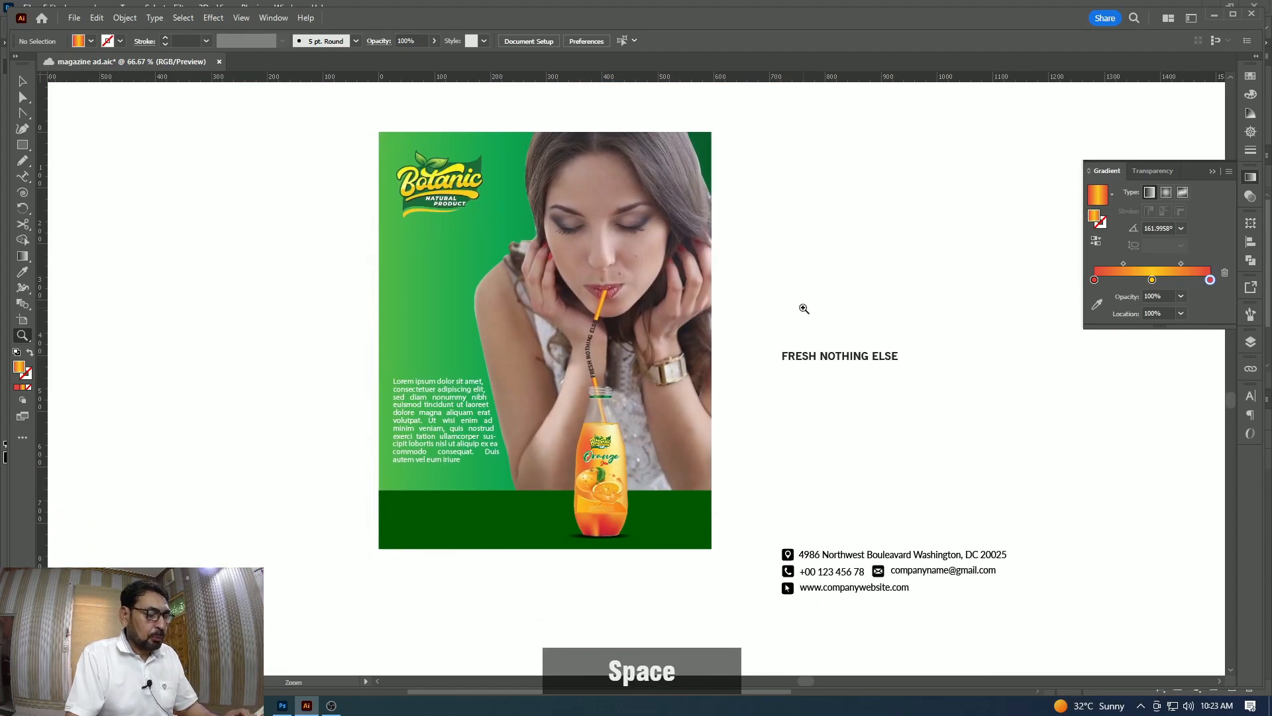
# Move the contact details with their icons into the dark green footer and scale them down to about 304 px wide.
pyautogui.press('v')
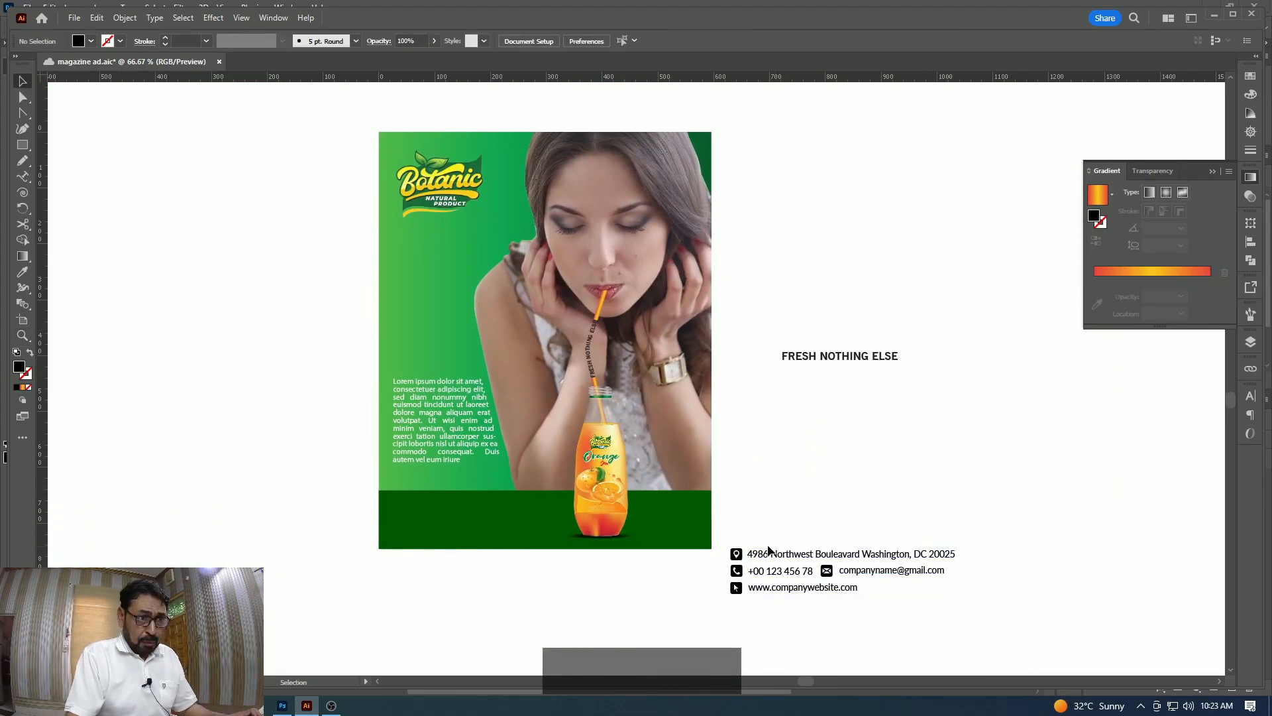
pyautogui.moveTo(734, 536); pyautogui.dragTo(967, 634)
pyautogui.moveTo(934, 568); pyautogui.dragTo(592, 528)
pyautogui.moveTo(615, 509); pyautogui.dragTo(574, 517)
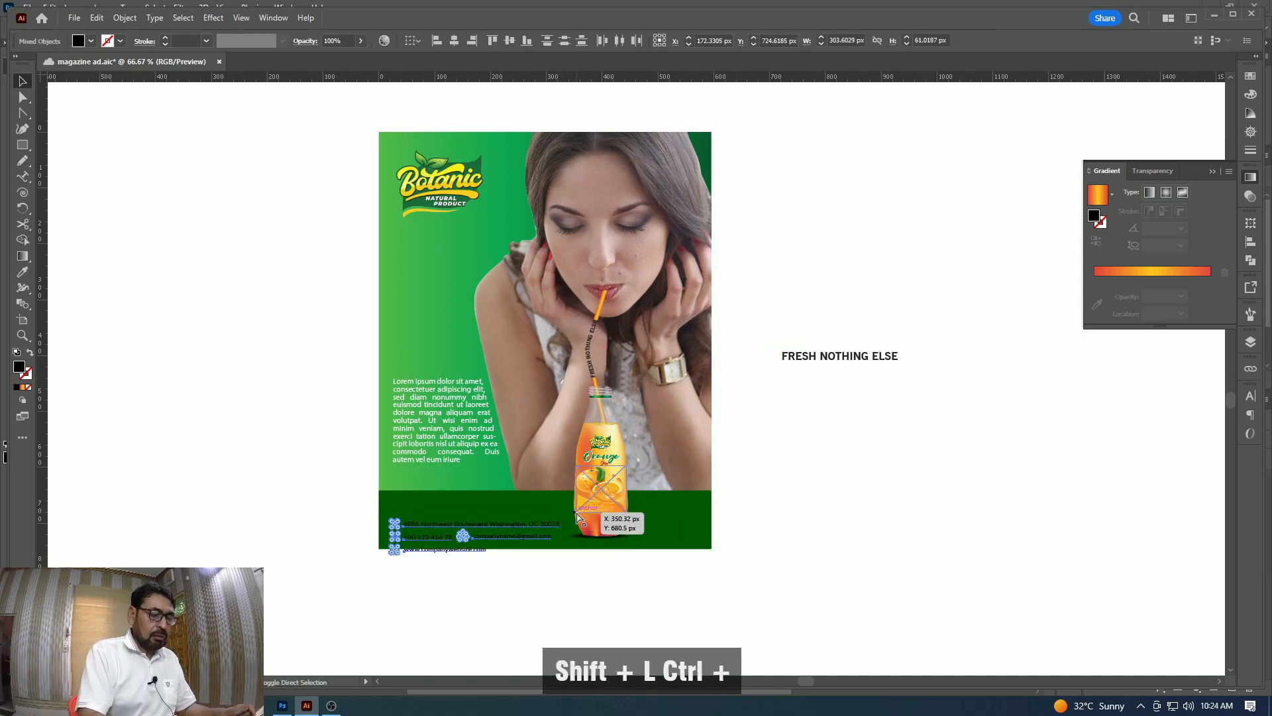
pyautogui.moveTo(518, 519); pyautogui.dragTo(520, 508)
# Shrink the footer contact details slightly to clear the bottle and color their text and icons white.
pyautogui.press('z')
pyautogui.doubleClick(525, 528)
pyautogui.moveTo(682, 366); pyautogui.dragTo(744, 551)
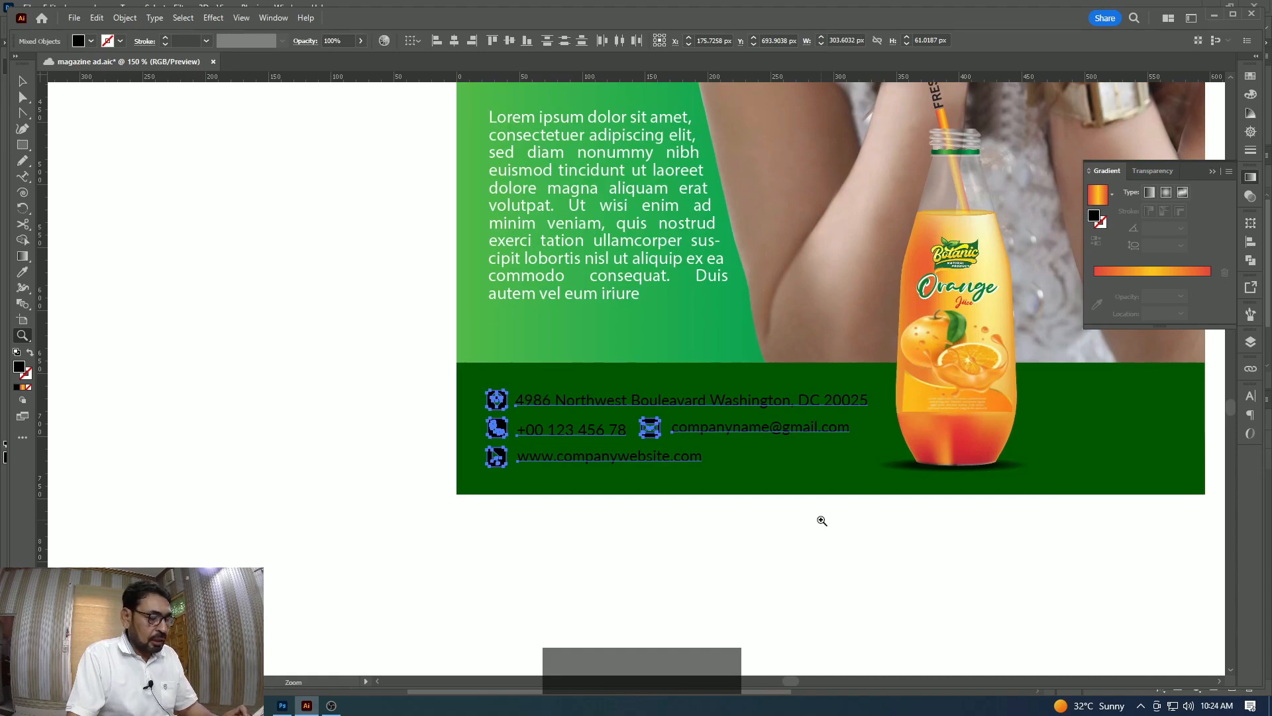
pyautogui.press('v')
pyautogui.moveTo(868, 391); pyautogui.dragTo(845, 395)
pyautogui.press('i')
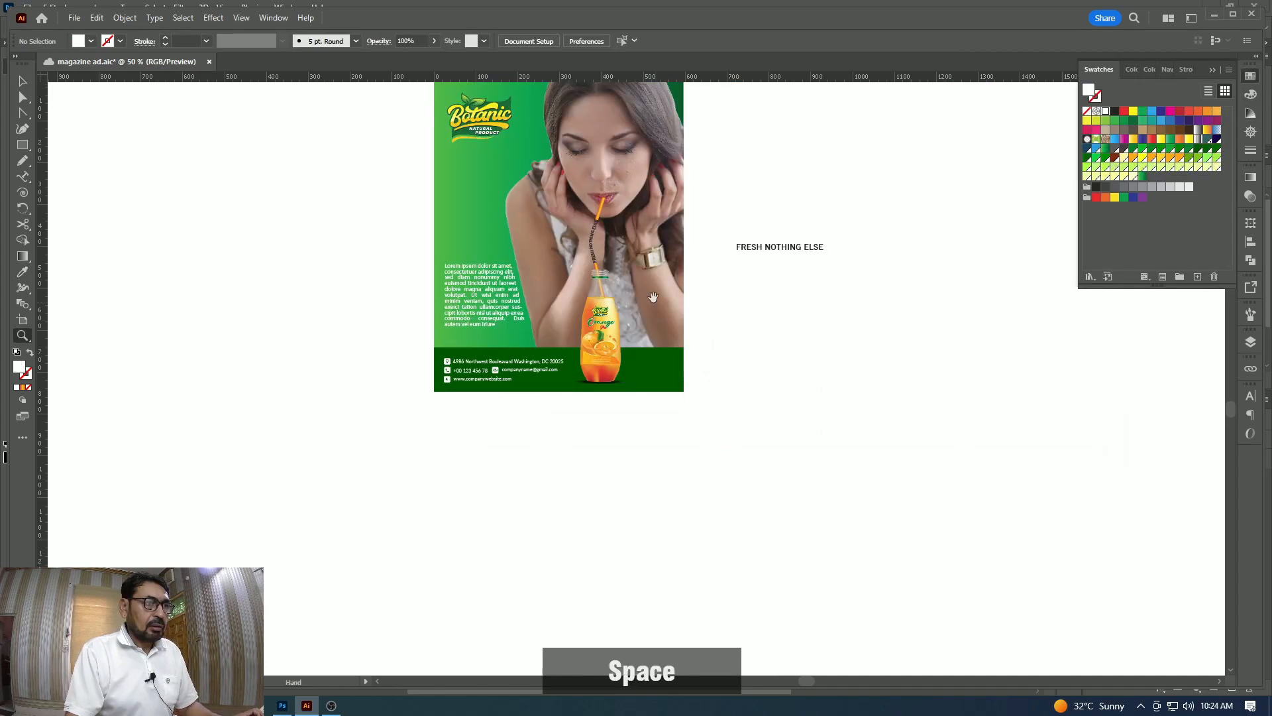
# Fill the curved FRESH NOTHING ELSE headline with the white swatch.
pyautogui.moveTo(583, 312); pyautogui.dragTo(615, 268)
pyautogui.press('v')
pyautogui.click(581, 249)
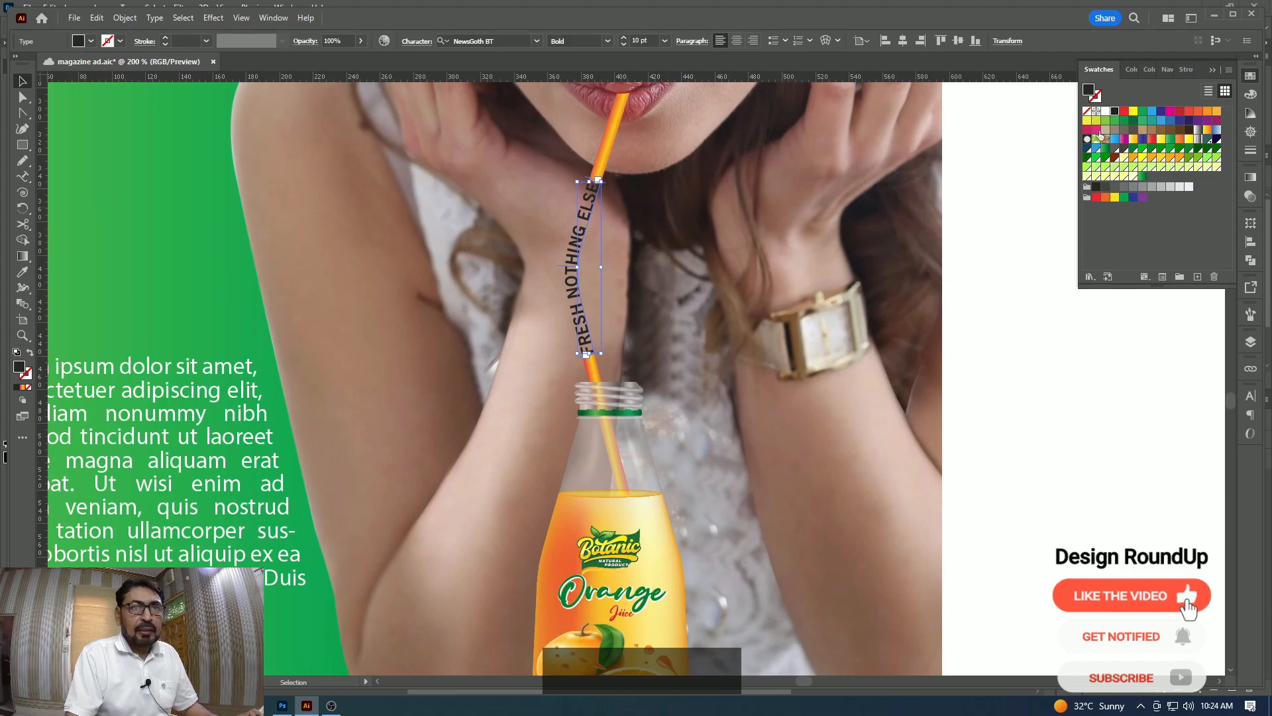
pyautogui.click(1106, 111)
pyautogui.click(1035, 354)
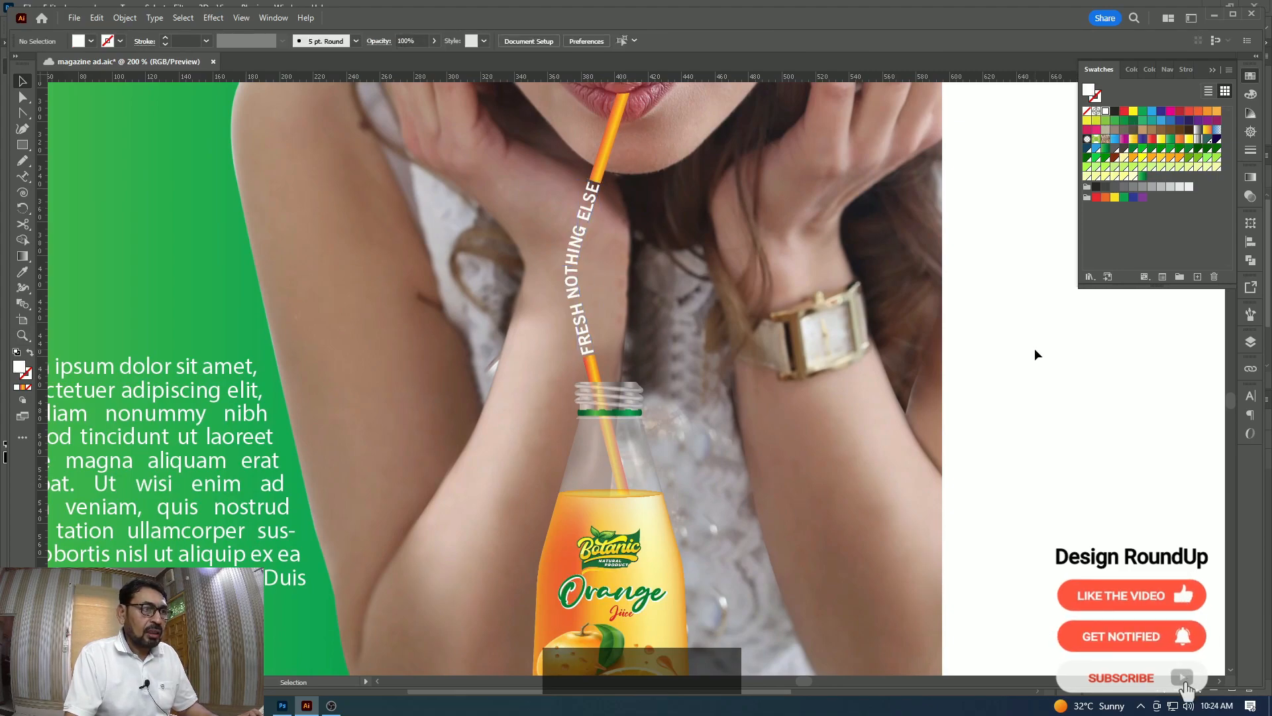
# Fill the curved FRESH NOTHING ELSE headline with the bright yellow swatch and deselect it.
pyautogui.click(590, 213)
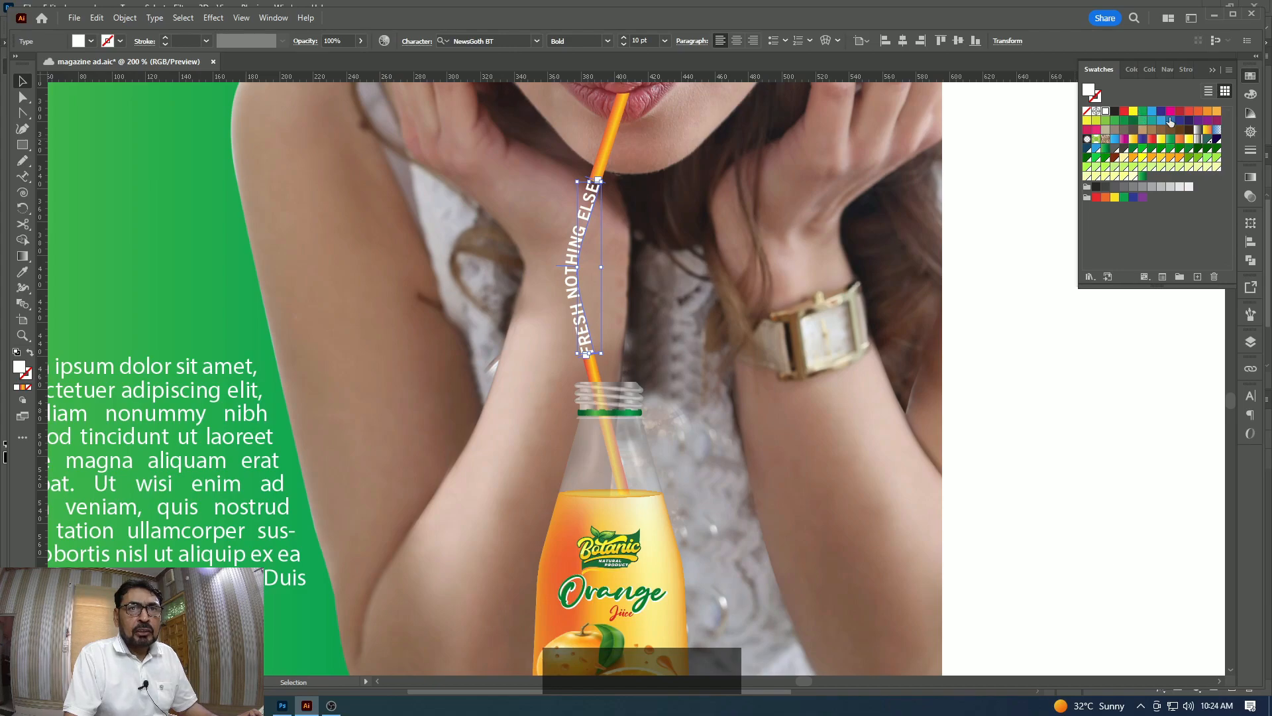
pyautogui.click(1133, 111)
pyautogui.click(1057, 395)
# Hide the interface panels and examine the complete magazine ad.
pyautogui.press('z')
pyautogui.keyDown('alt'); pyautogui.click(762, 362); pyautogui.keyUp('alt')
pyautogui.keyDown('alt'); pyautogui.click(764, 363); pyautogui.keyUp('alt')
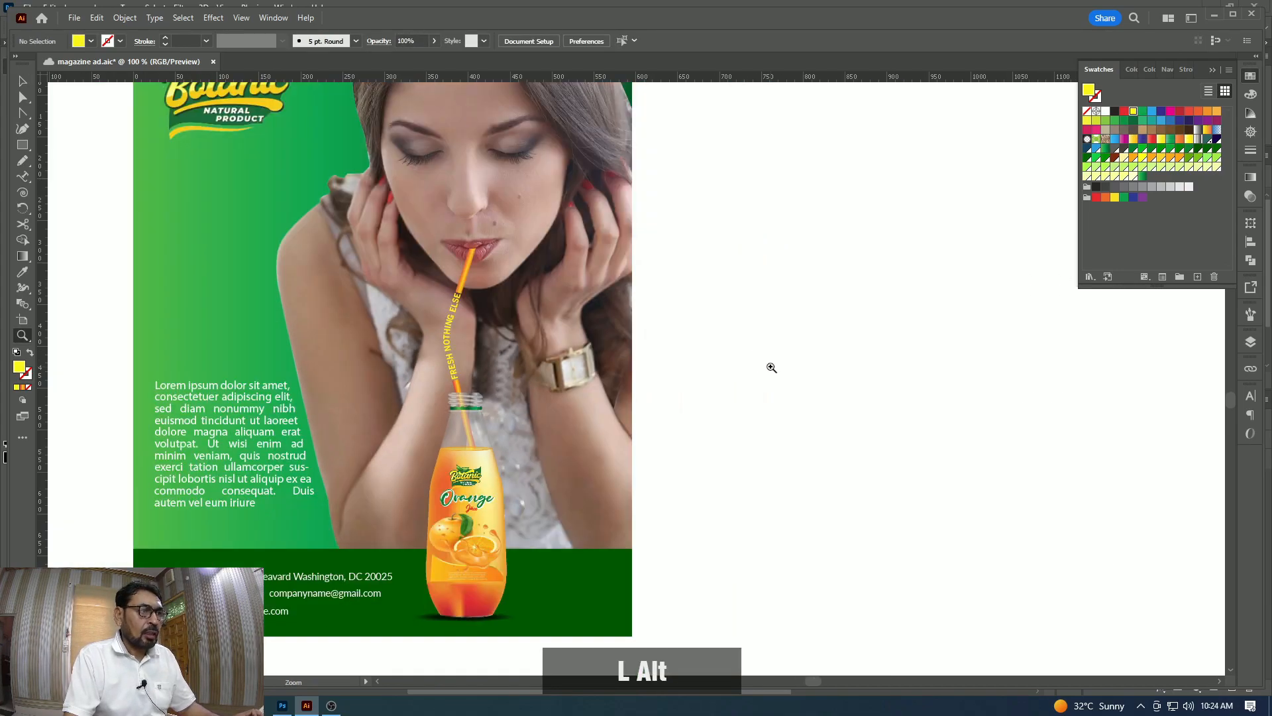
pyautogui.keyDown('alt'); pyautogui.click(506, 357); pyautogui.keyUp('alt')
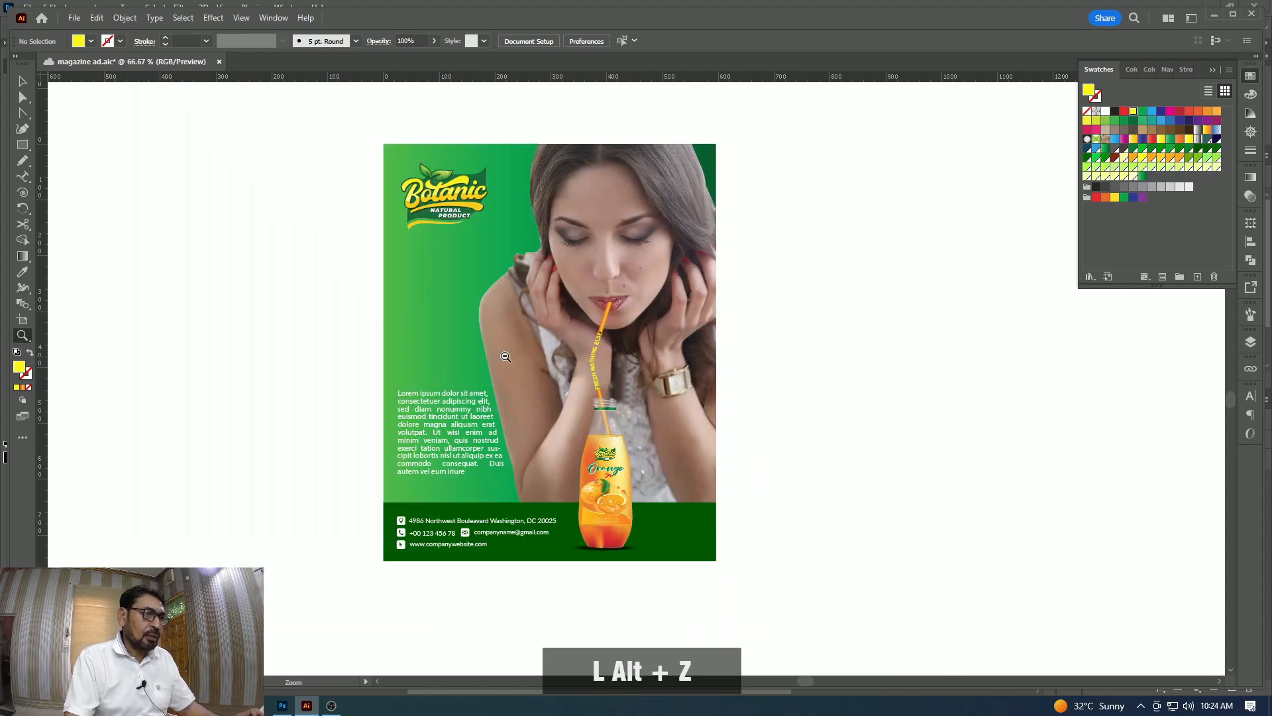
pyautogui.keyDown('alt'); pyautogui.click(508, 358); pyautogui.keyUp('alt')
pyautogui.moveTo(497, 191); pyautogui.dragTo(591, 217)
pyautogui.press('Tab')
pyautogui.moveTo(819, 427); pyautogui.dragTo(736, 383)
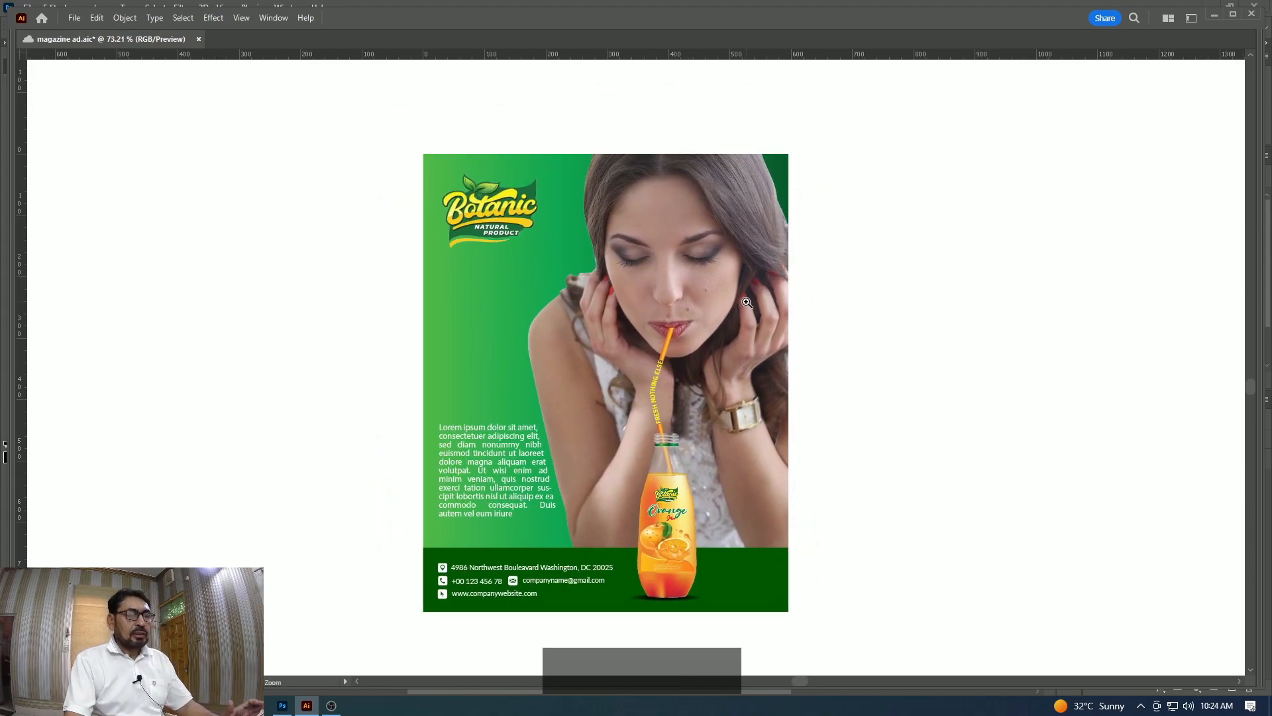